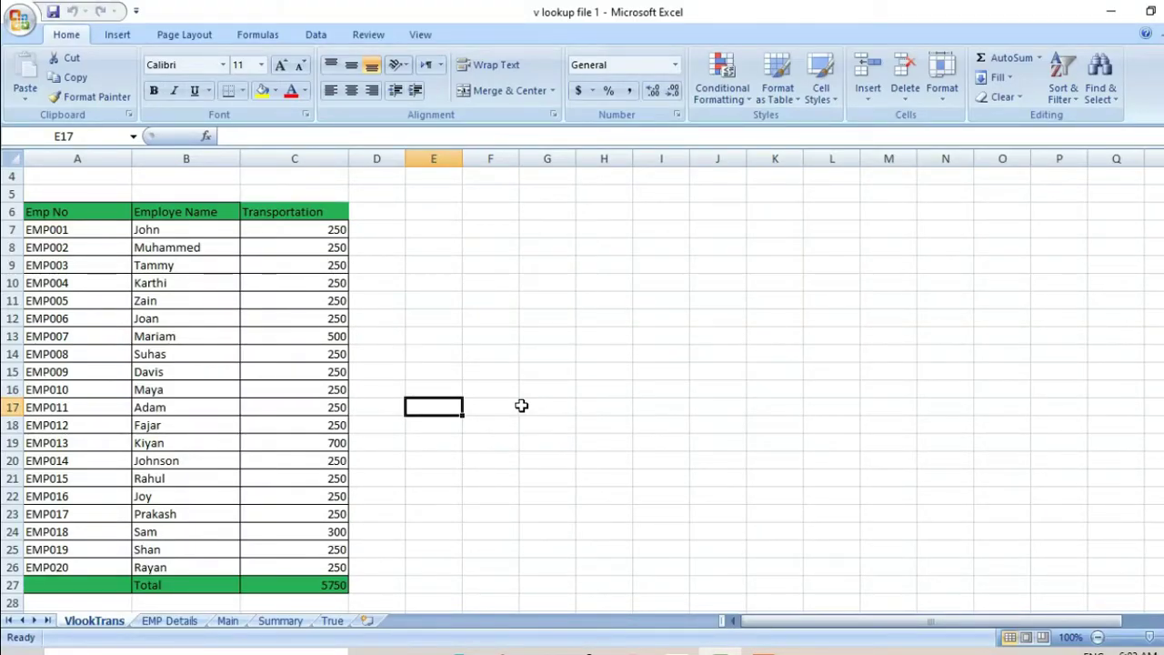
Step: Begin a VLOOKUP formula in cell E17 using the =vl autocomplete
type("=")
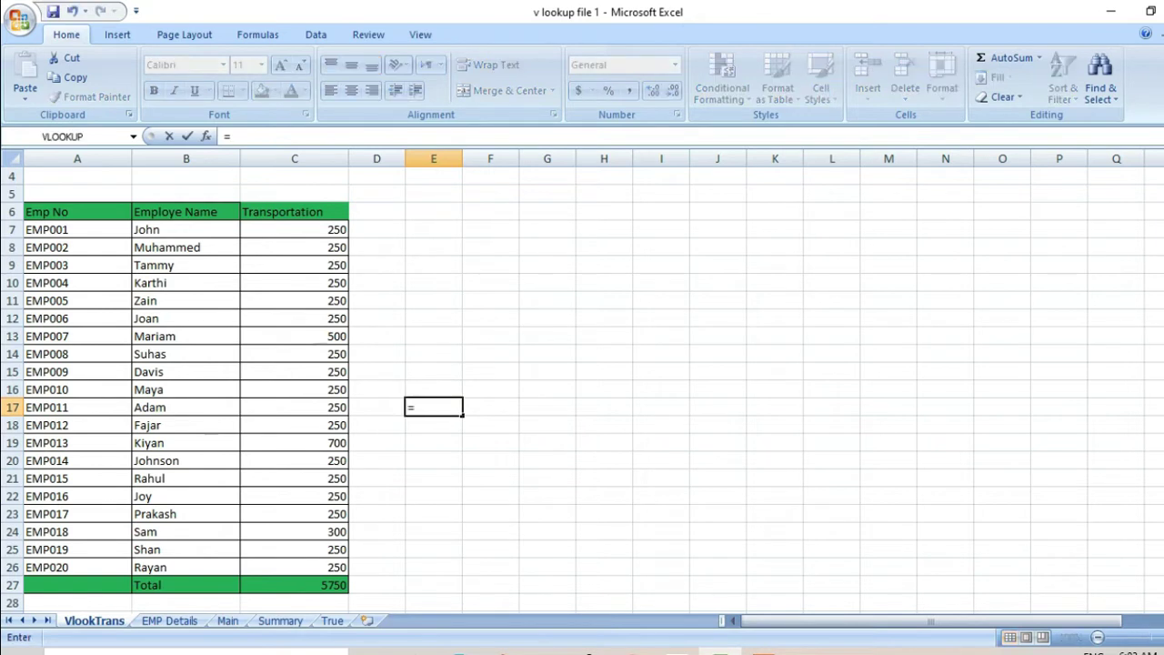
type("vl")
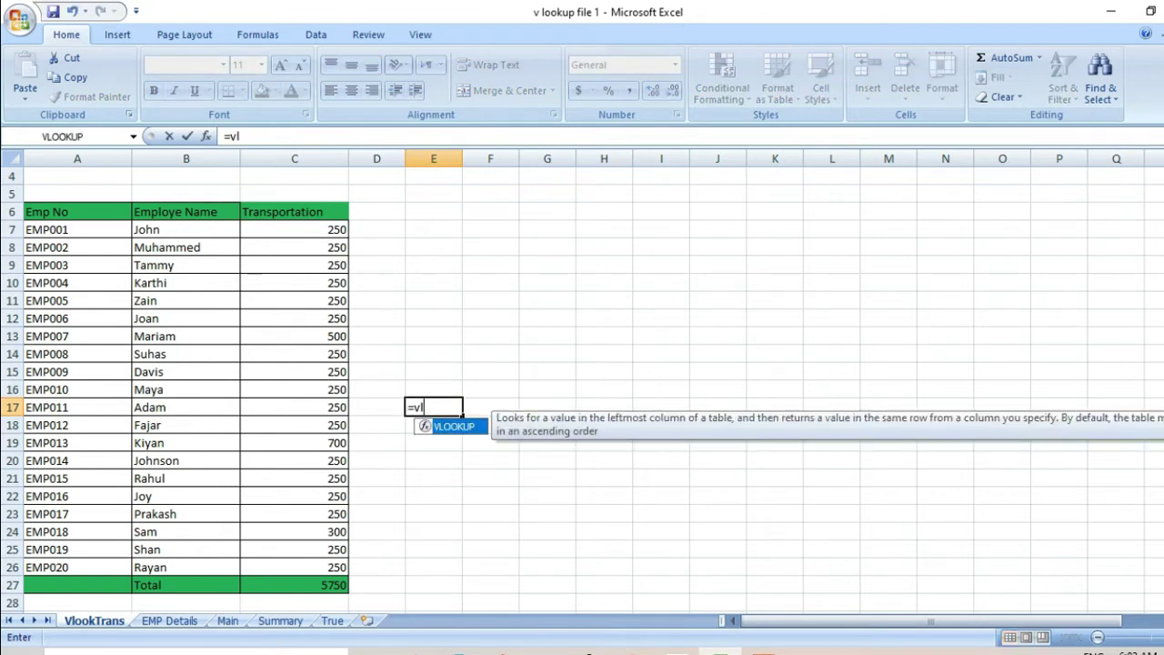
key("Tab")
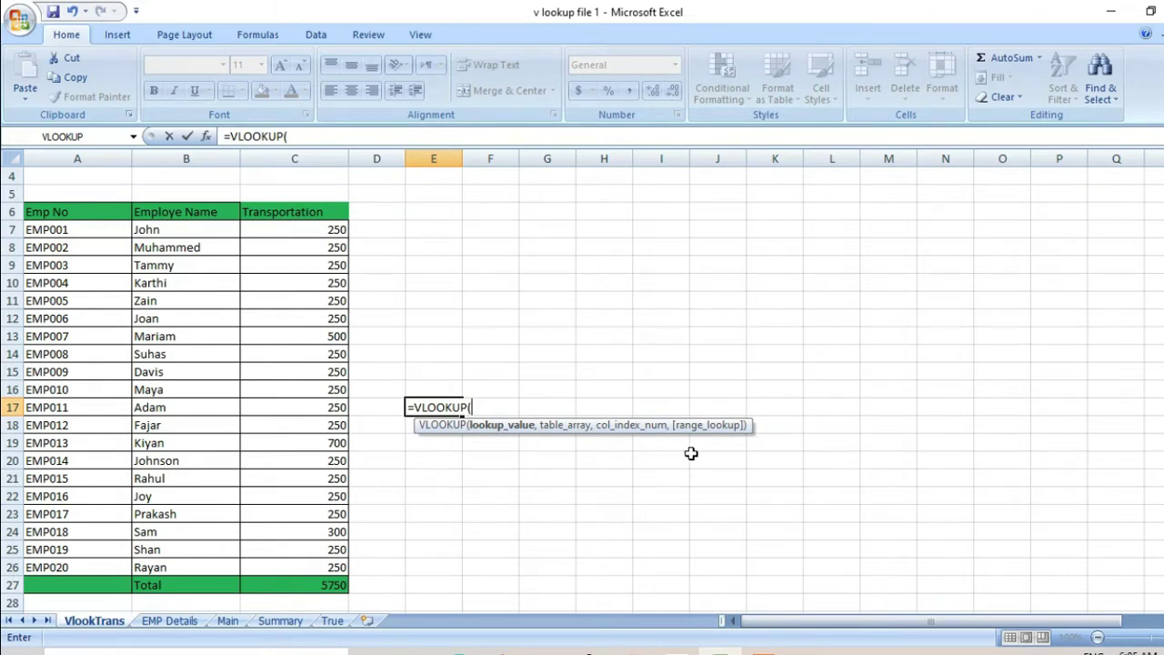
Step: Point E17's lookup at A10 and table 'EMP Details'!A7:D26, with column 3 and exact match 0
left_click(67, 286)
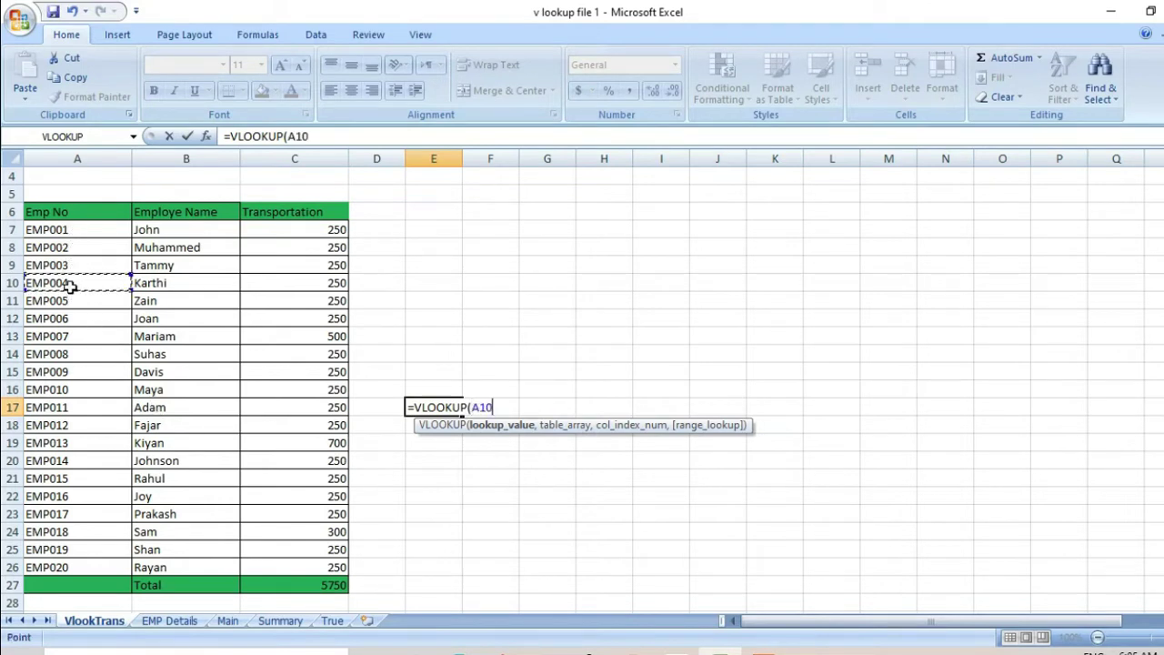
type(",")
left_click(170, 623)
left_click(72, 305)
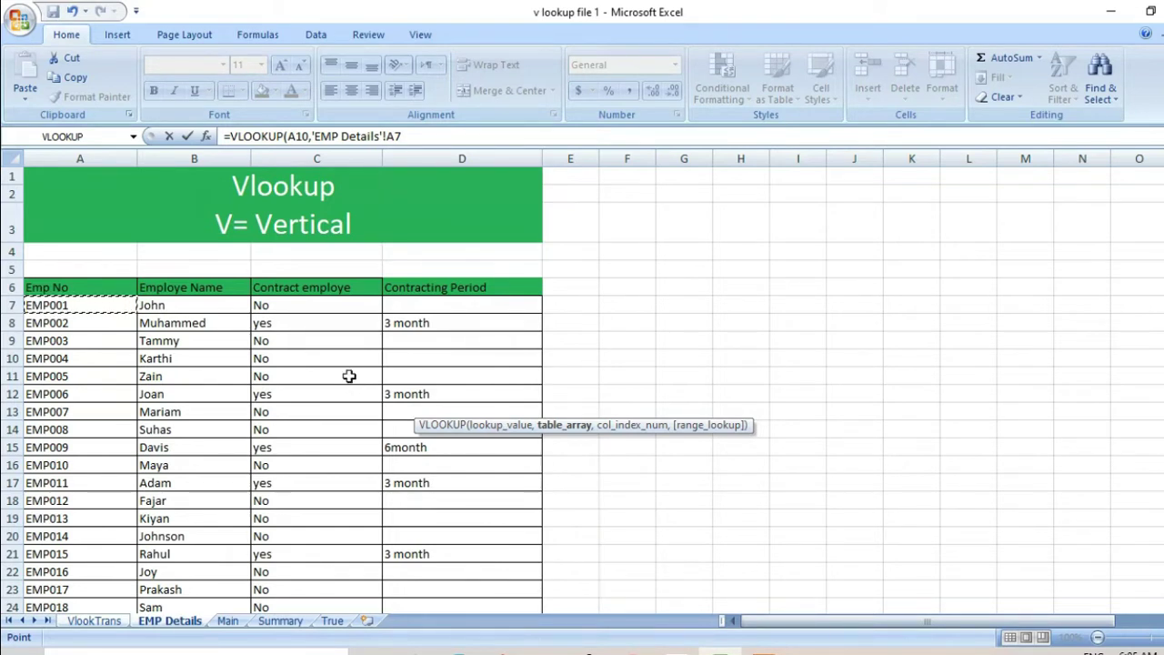
key("shift+Right")
key("shift+Right")
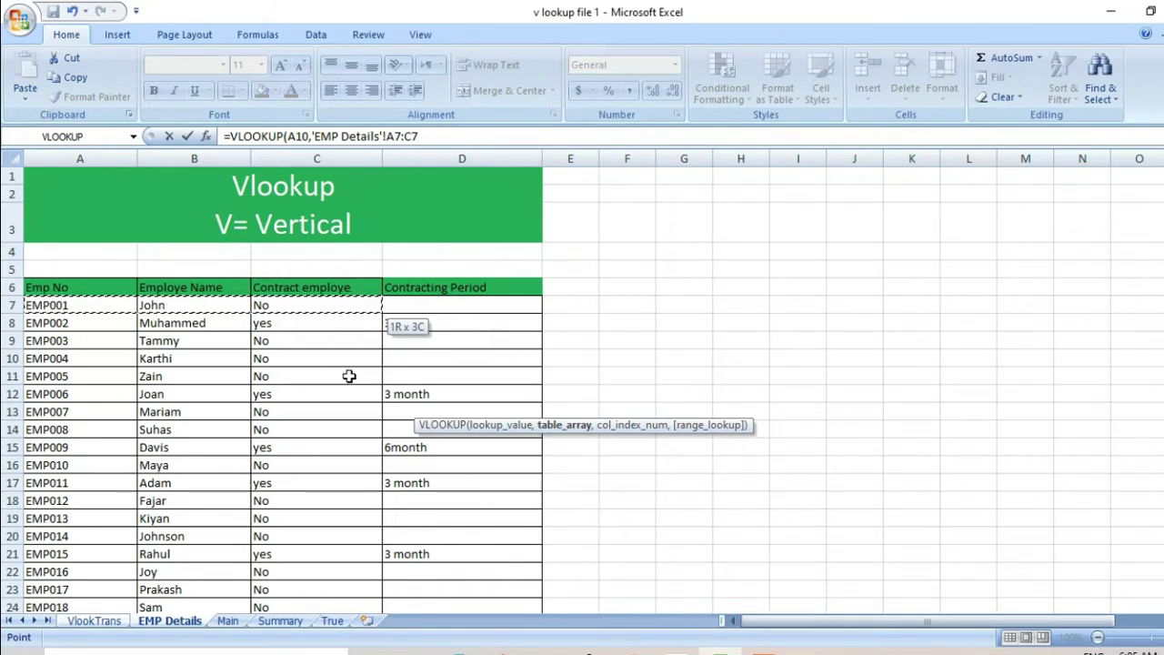
key("shift+Left")
key("shift+Left")
key("shift+Right")
key("shift+Right")
key("shift+Right")
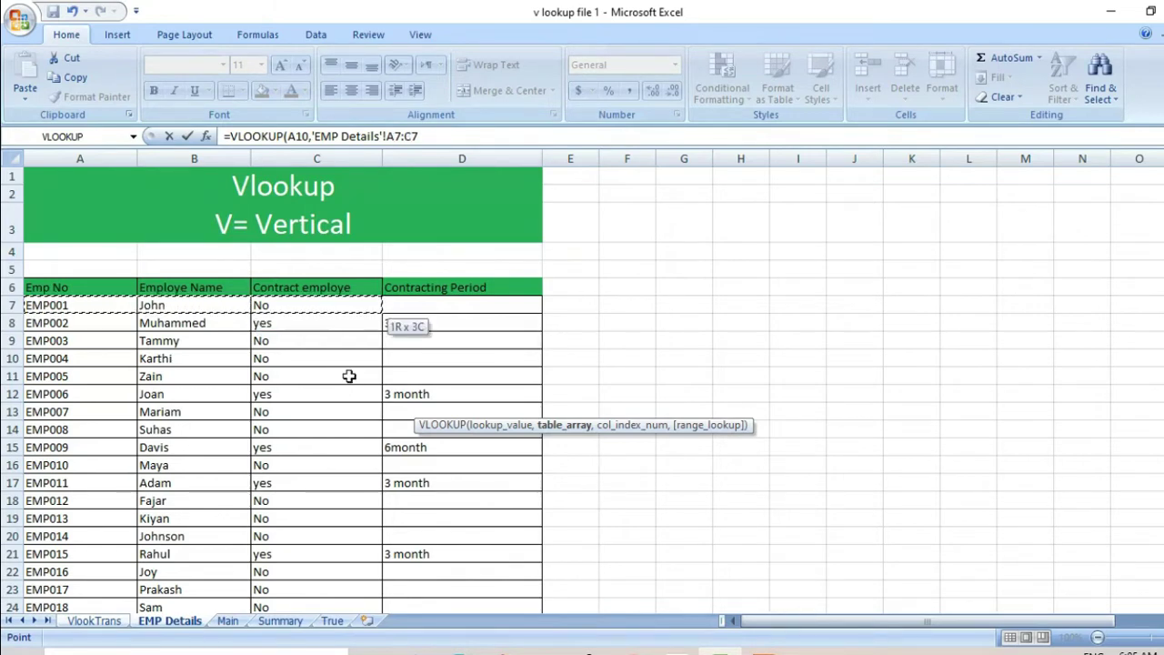
key("shift+Down")
key("shift+Down")
key("shift+Down")
key("shift+Down")
key("shift+Down")
key("shift+Down")
key("shift+Down")
key("shift+Down")
key("shift+Down")
key("shift+Down")
key("shift+Down")
key("shift+Down")
key("shift+Down")
key("shift+Down")
key("shift+Down")
key("shift+Down")
key("shift+Down")
key("shift+Down")
key("shift+Down")
key("shift+Down")
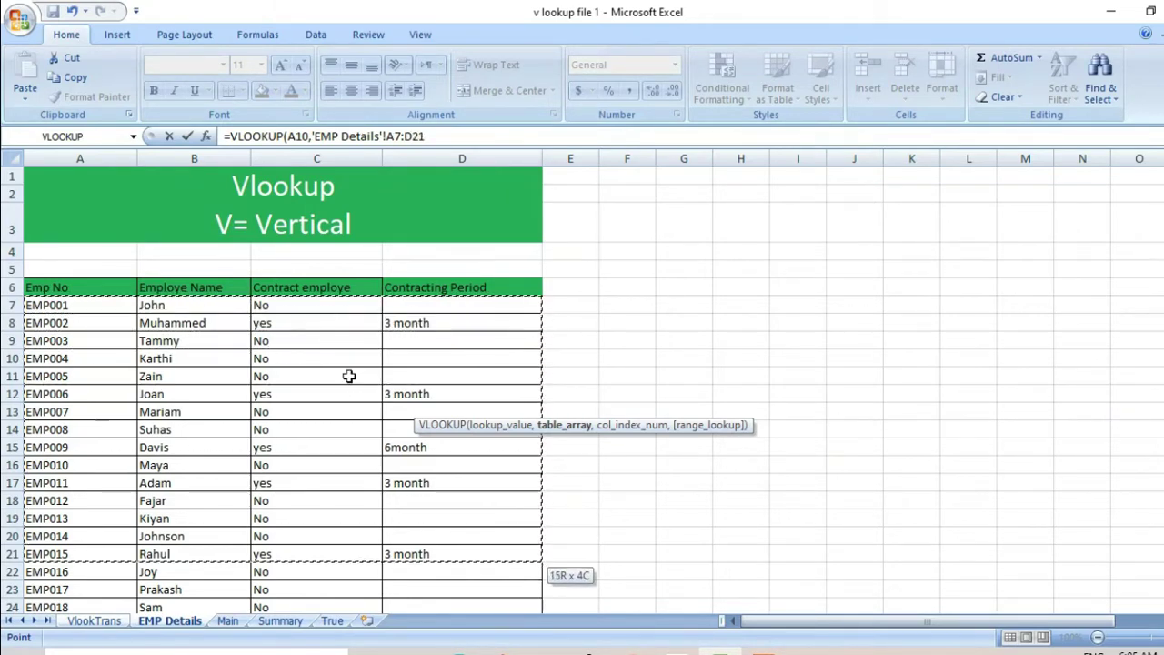
key("shift+Up")
key("shift+Up")
key("shift+Up")
key("shift+Up")
key("shift+Up")
key("shift+Up")
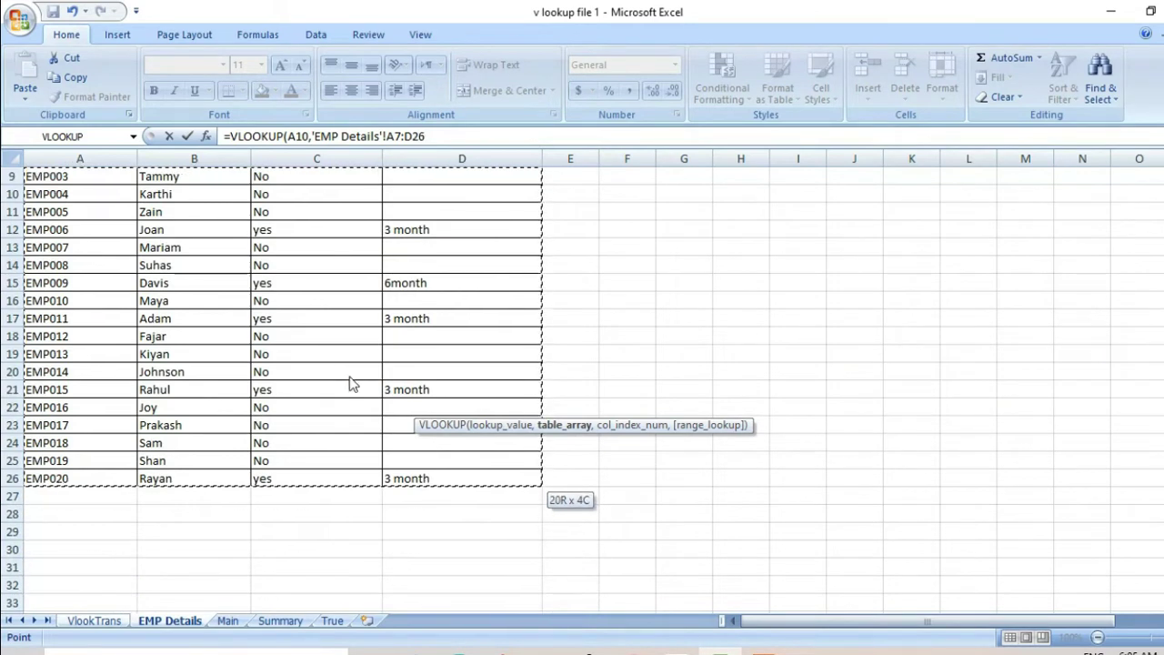
type(",")
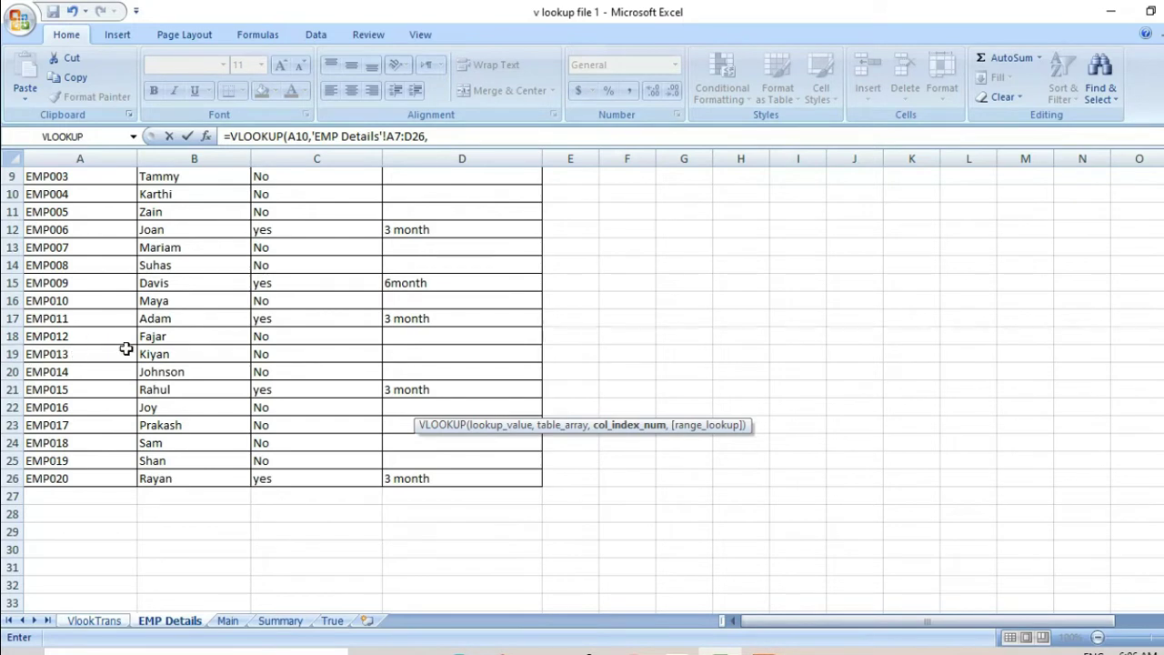
type("3,")
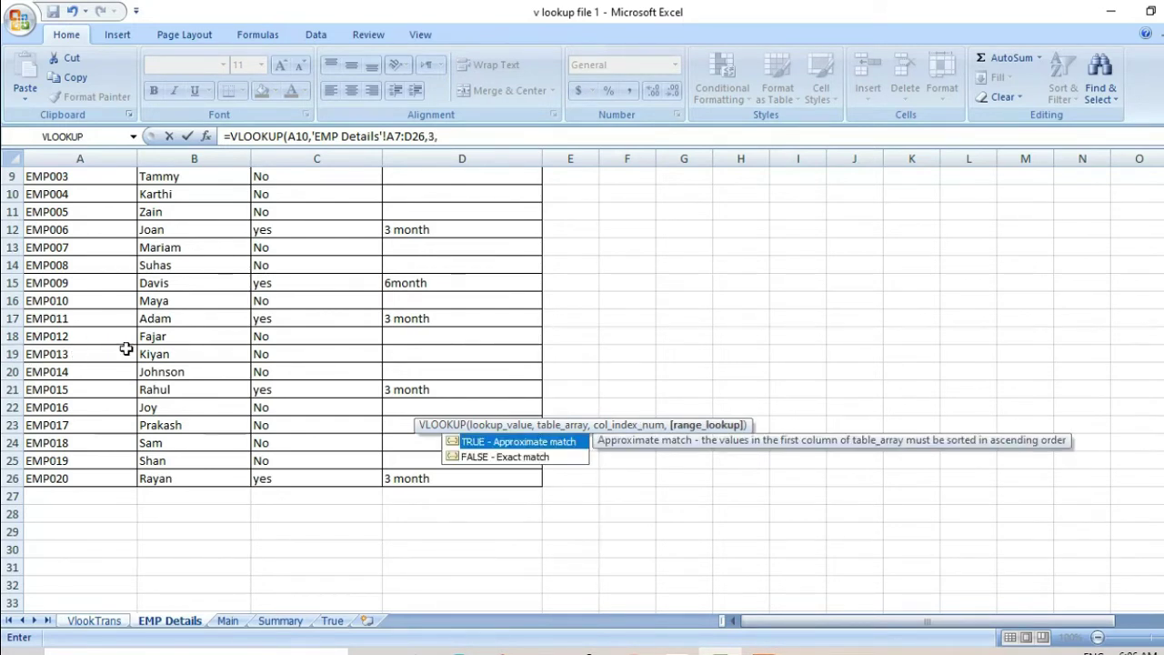
type("0")
Step: Commit the VLOOKUP formula and fill cell E17 yellow
key("Return")
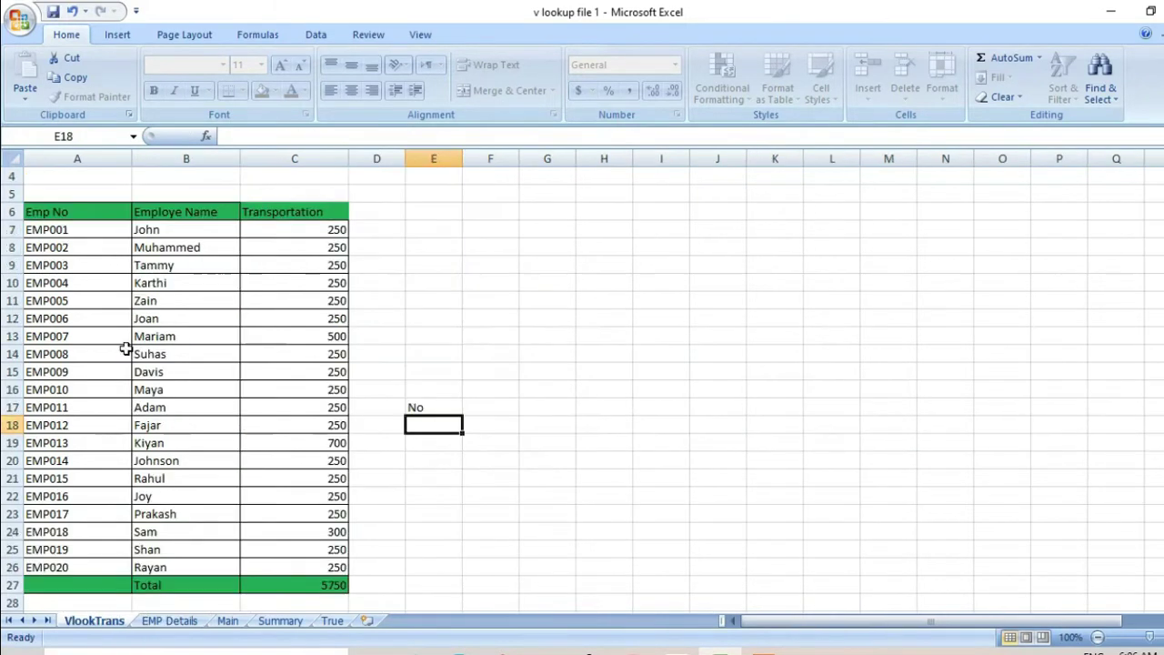
left_click(440, 403)
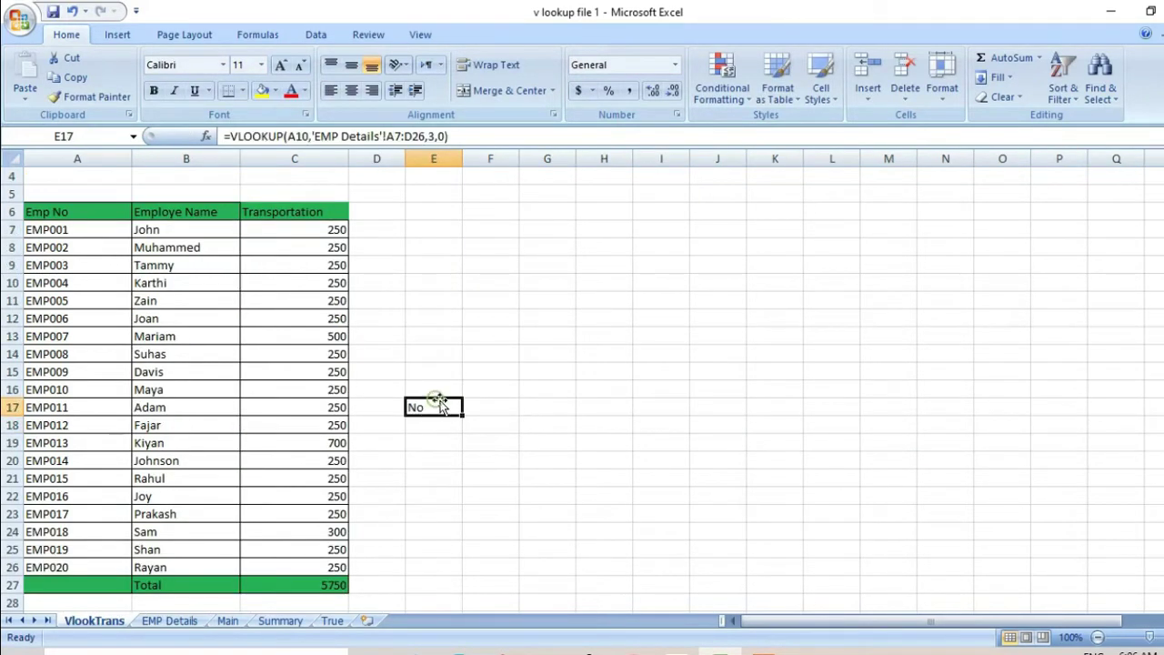
left_click(261, 90)
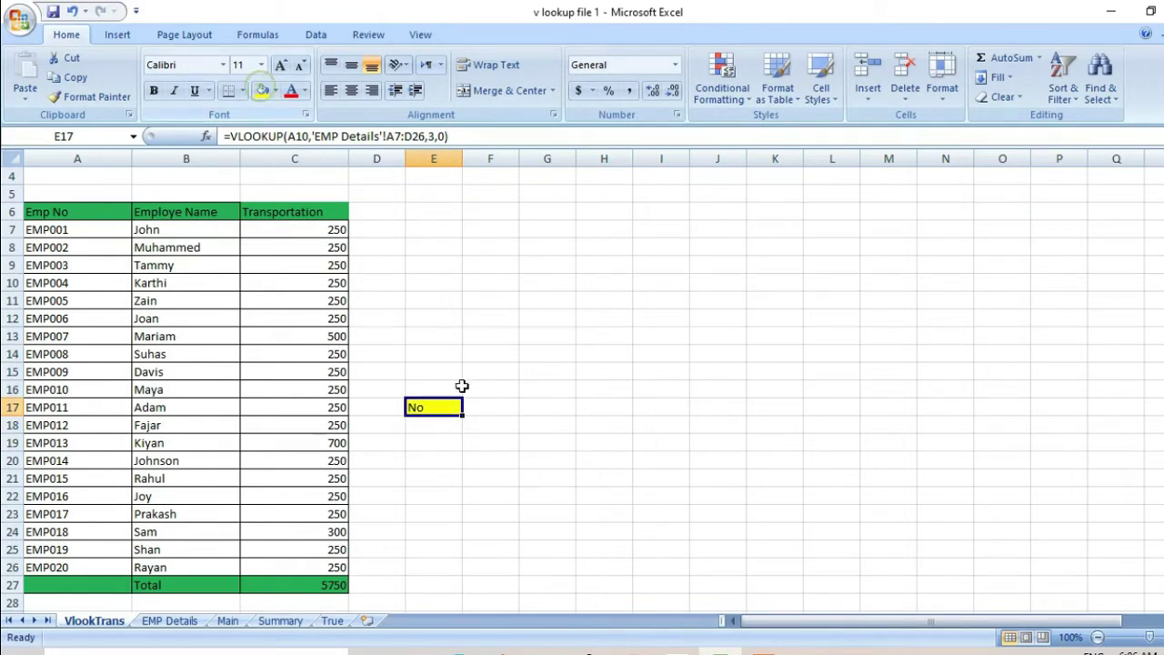
left_click(303, 135)
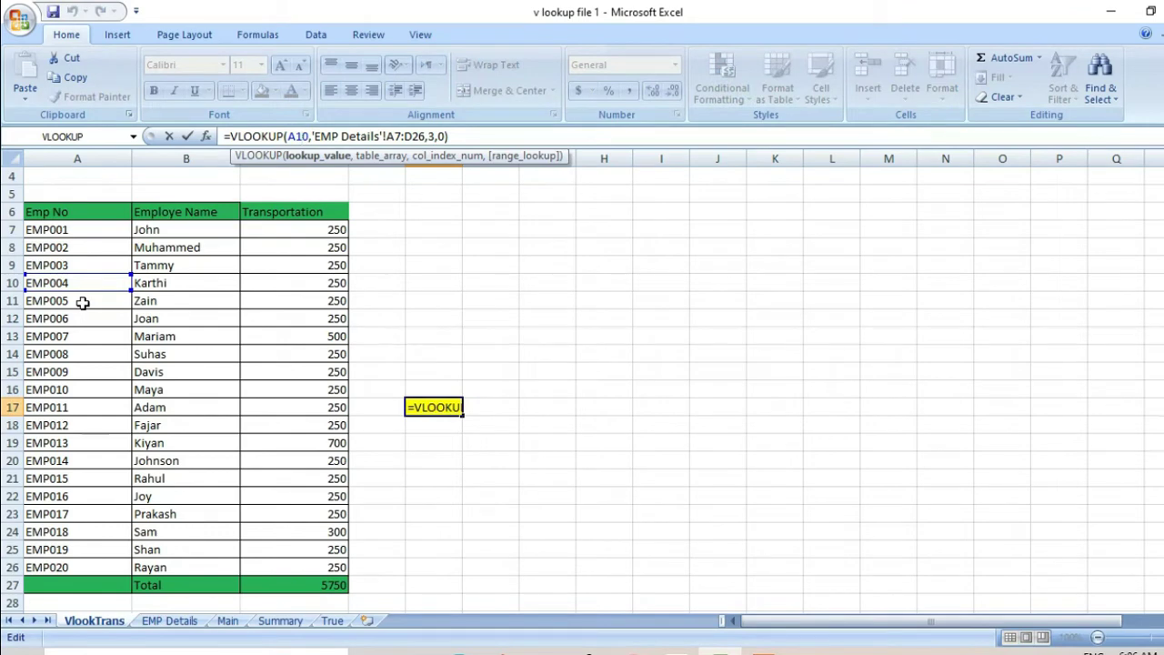
key("Escape")
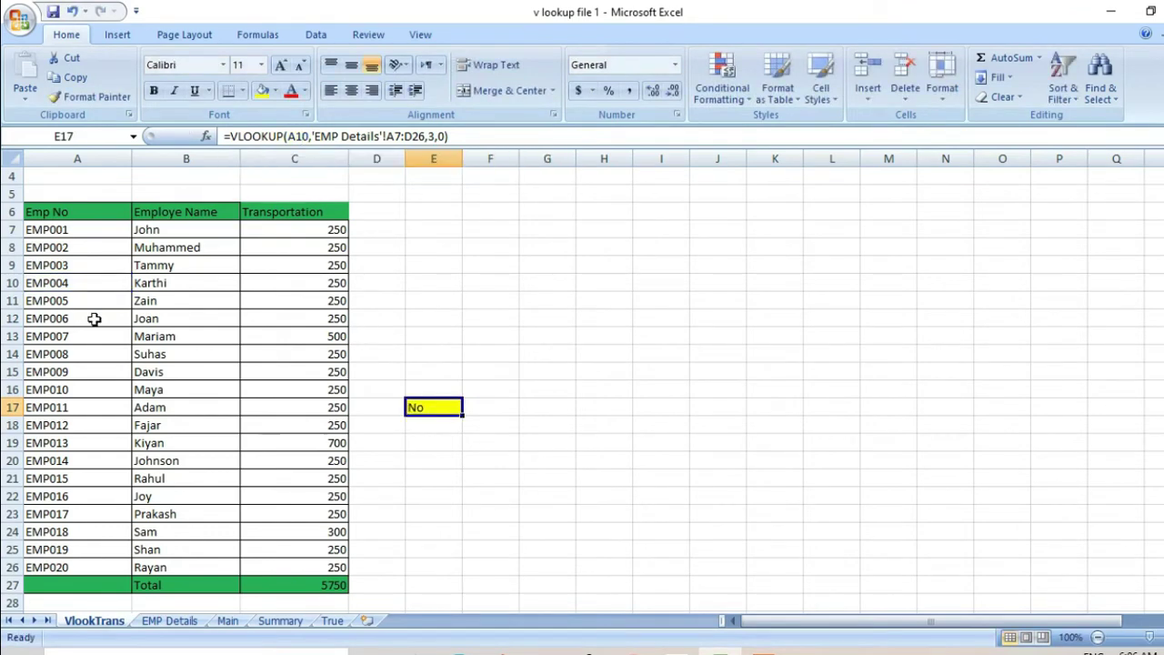
Step: Review EMP004's details on EMP Details and copy EMP006's Emp No from A12
left_click(169, 621)
scroll(89, 398, "up", 3)
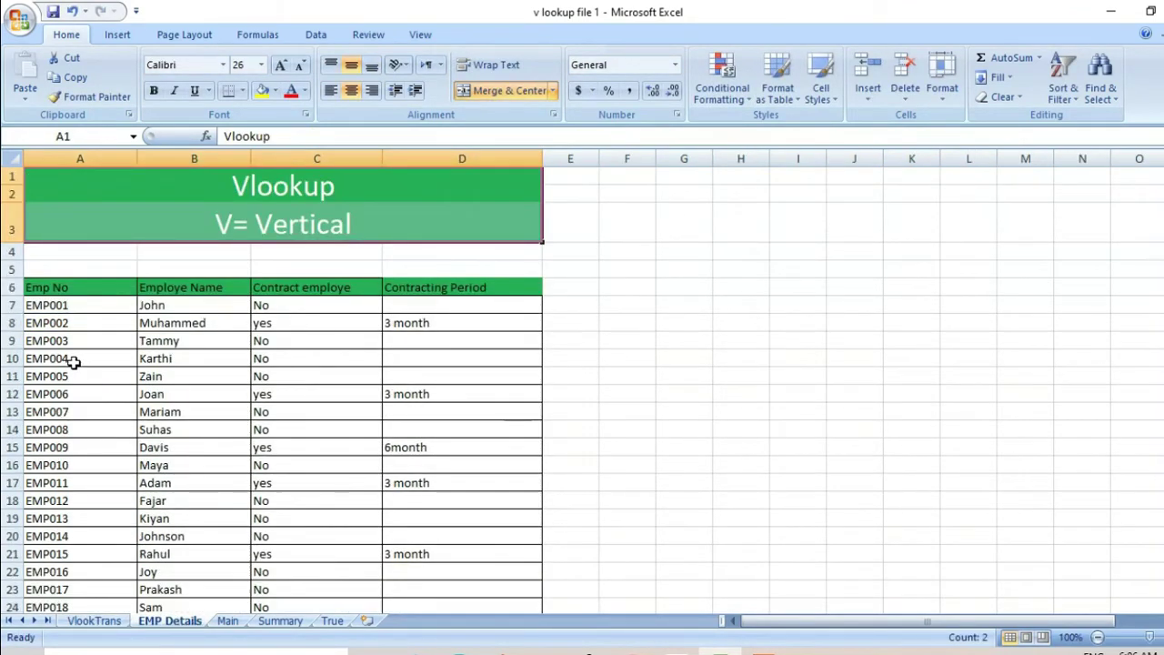
left_click_drag(74, 362, 314, 367)
left_click(305, 362)
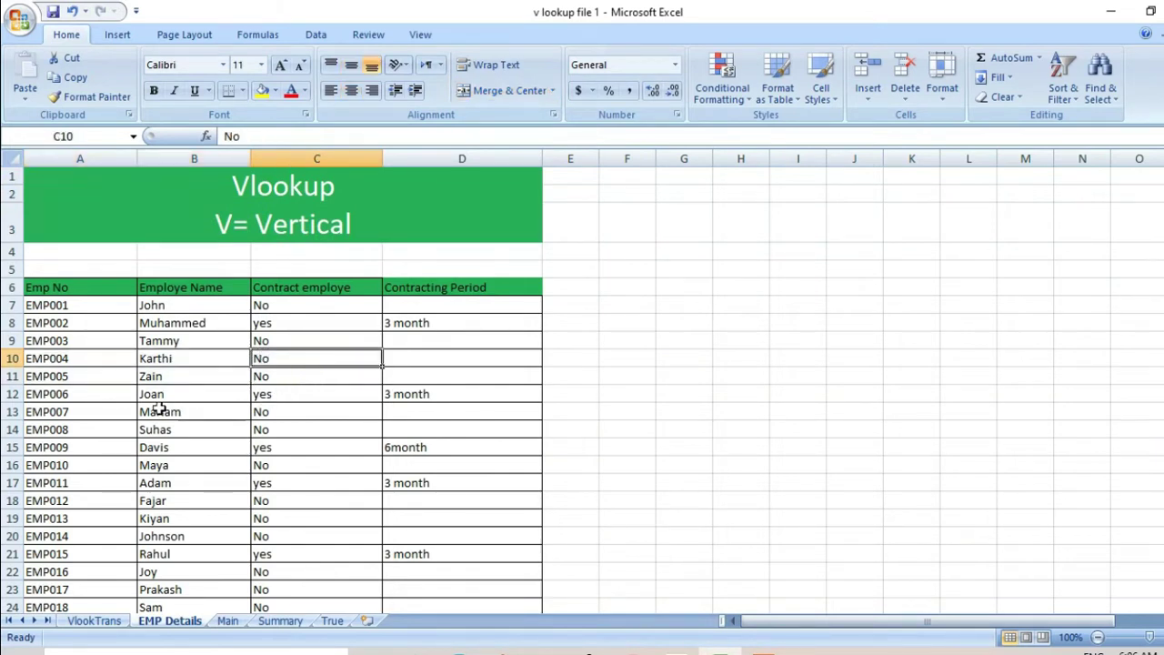
left_click(69, 394)
key("ctrl+c")
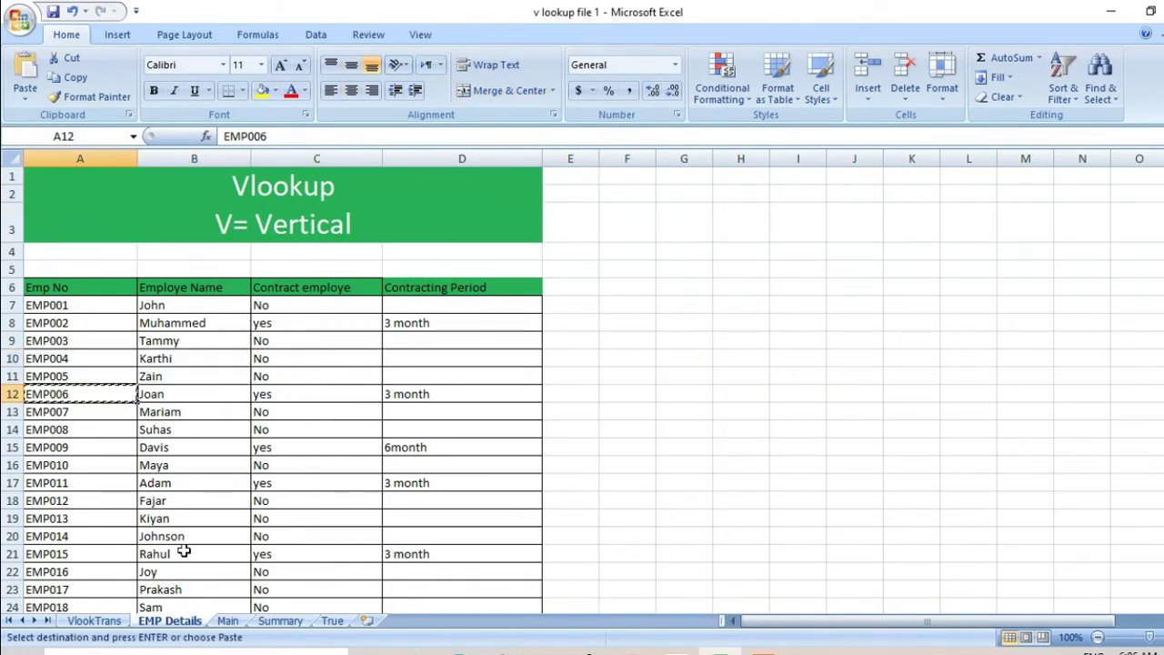
Step: Change E17's lookup value from A10 to A12 so it returns yes
left_click(102, 621)
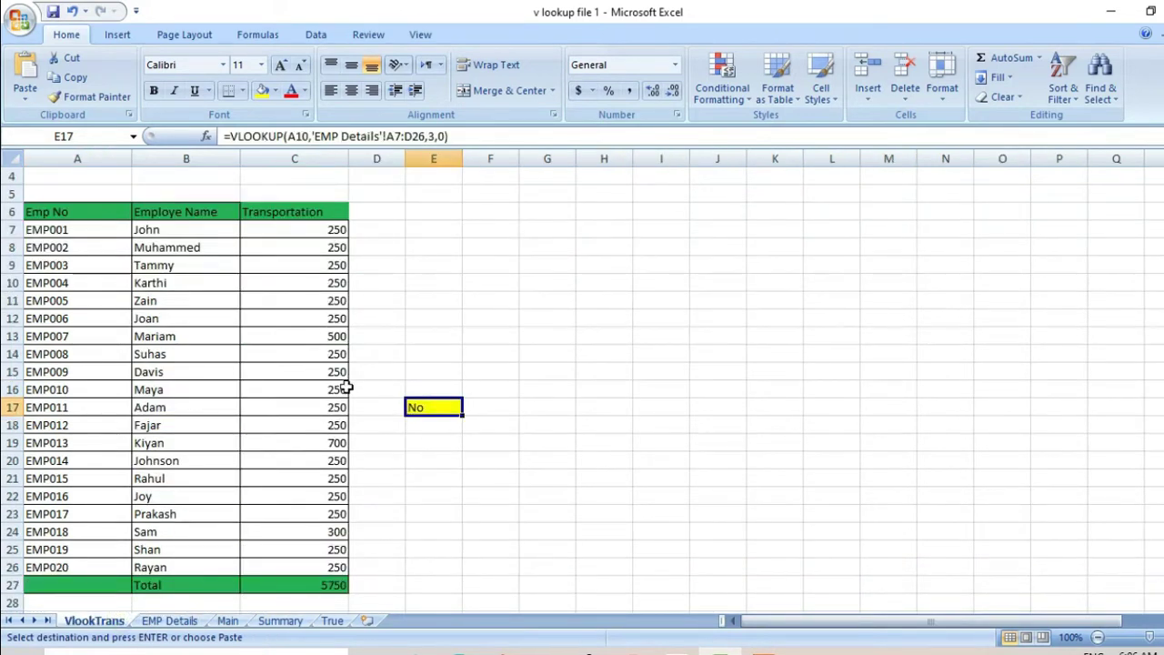
key("Escape")
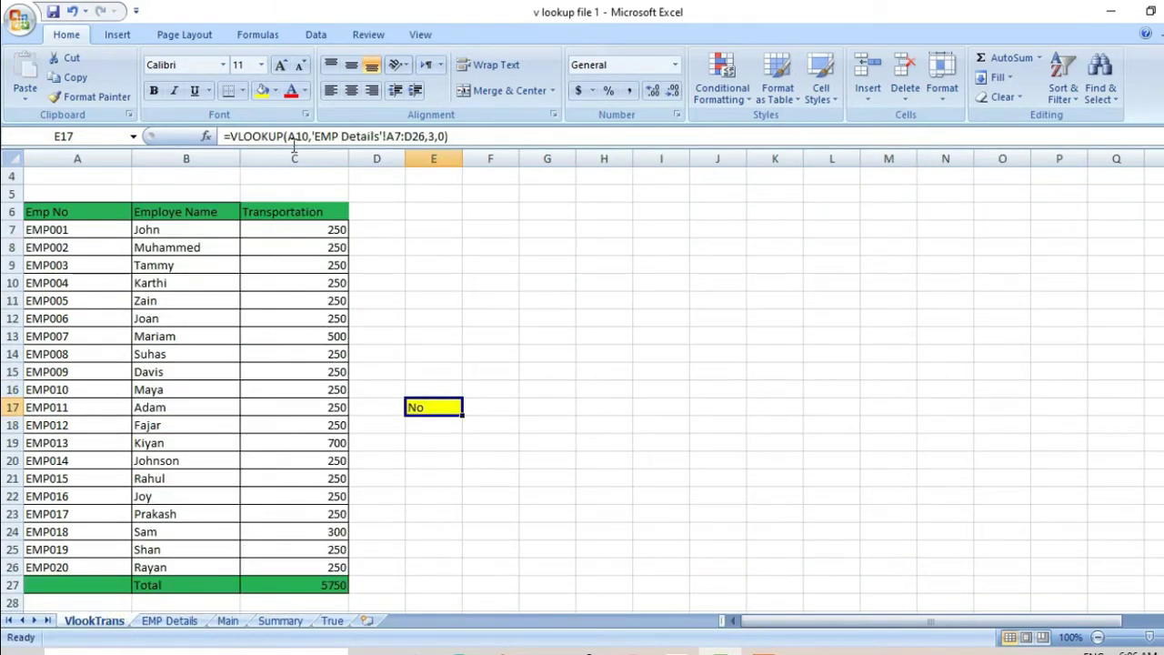
left_click(296, 137)
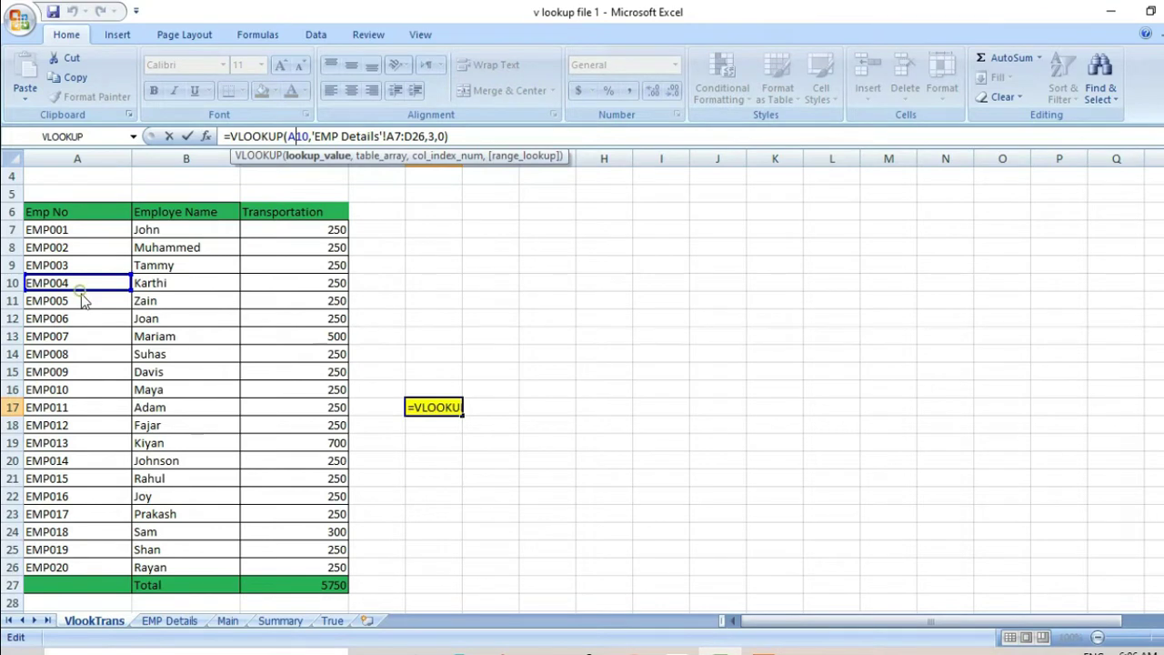
left_click(83, 320)
key("Return")
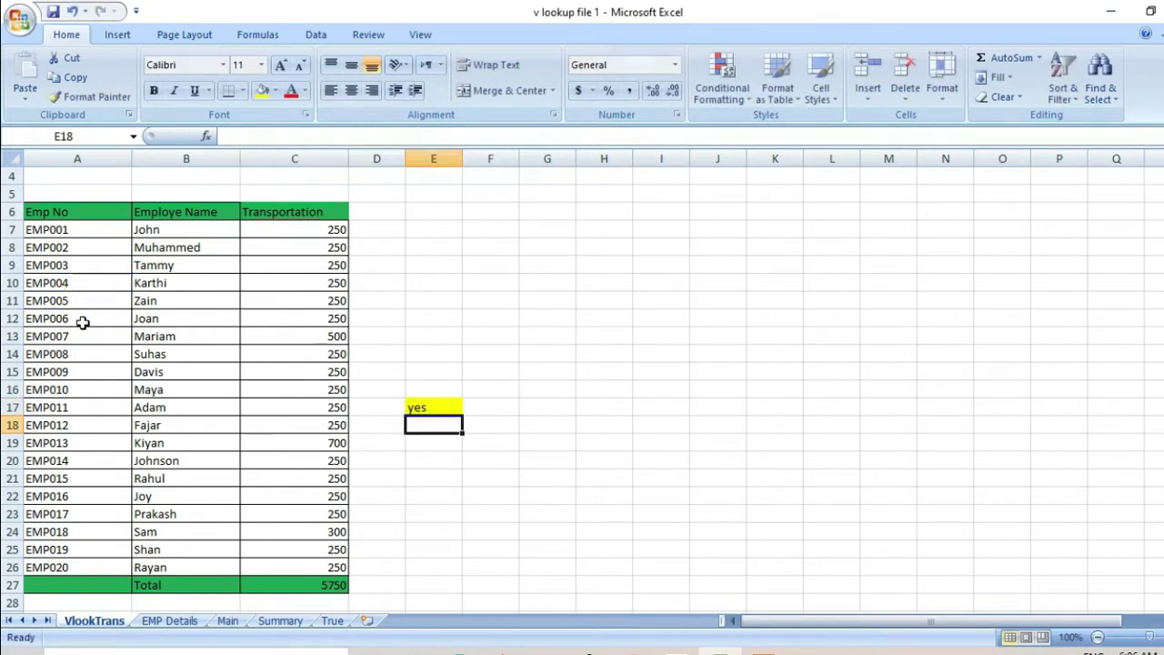
left_click(443, 407)
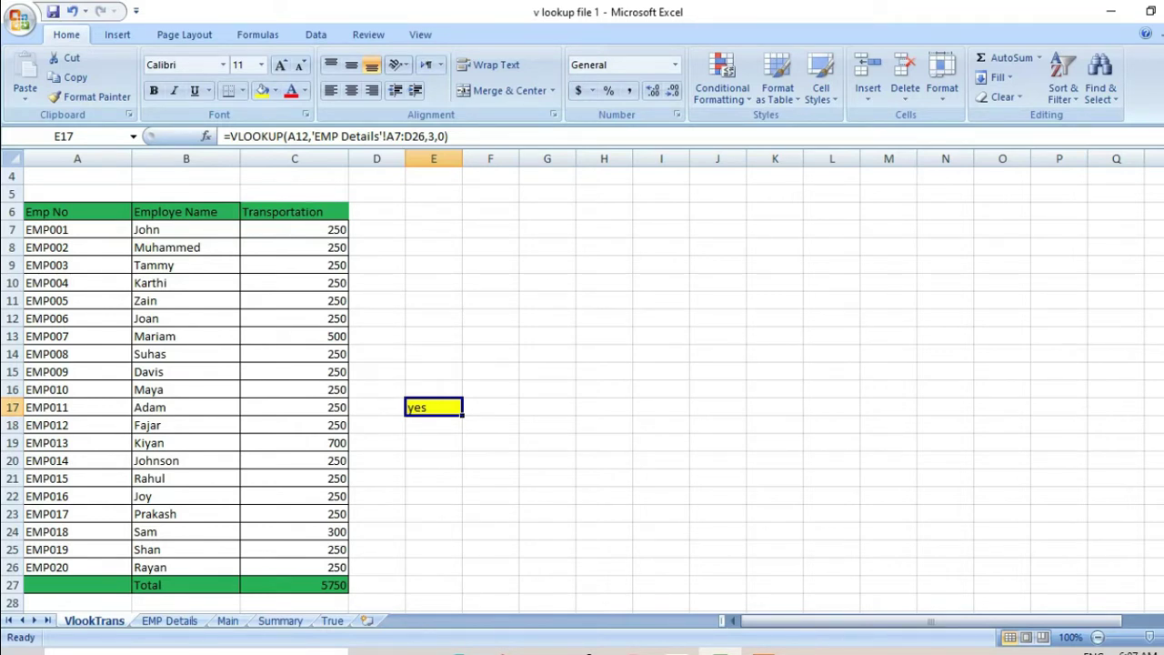
Step: Switch back and forth between the EMP Details and VlookTrans sheets, ending on Main
left_click(170, 620)
left_click(227, 621)
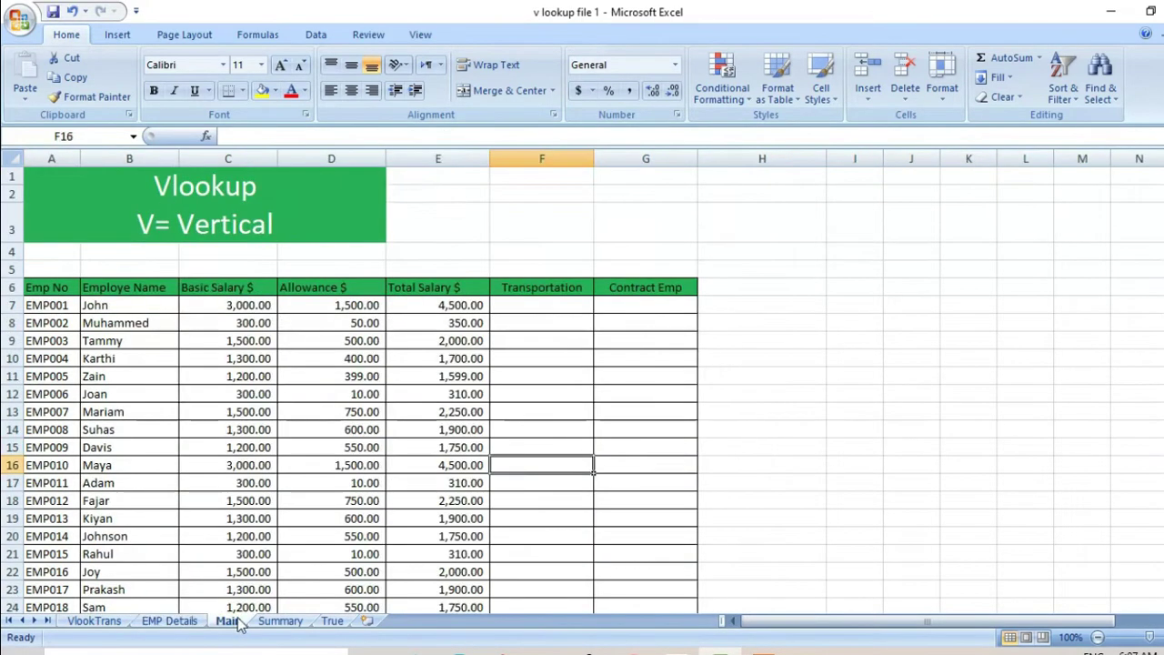
left_click(557, 303)
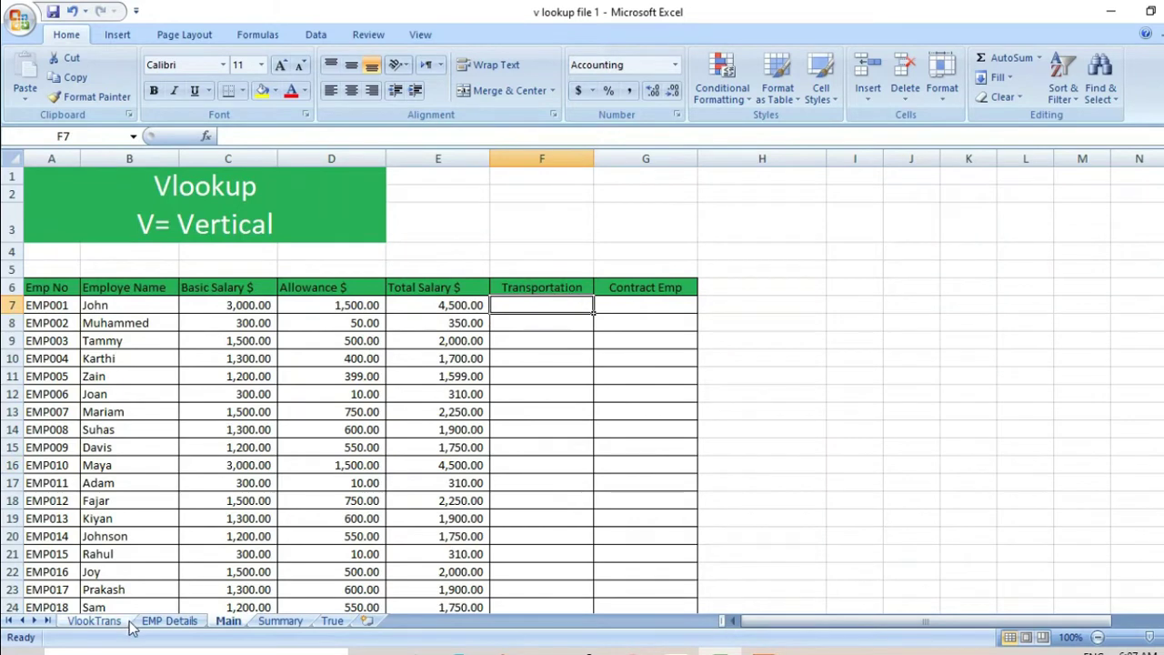
left_click(169, 621)
left_click(94, 621)
left_click(154, 622)
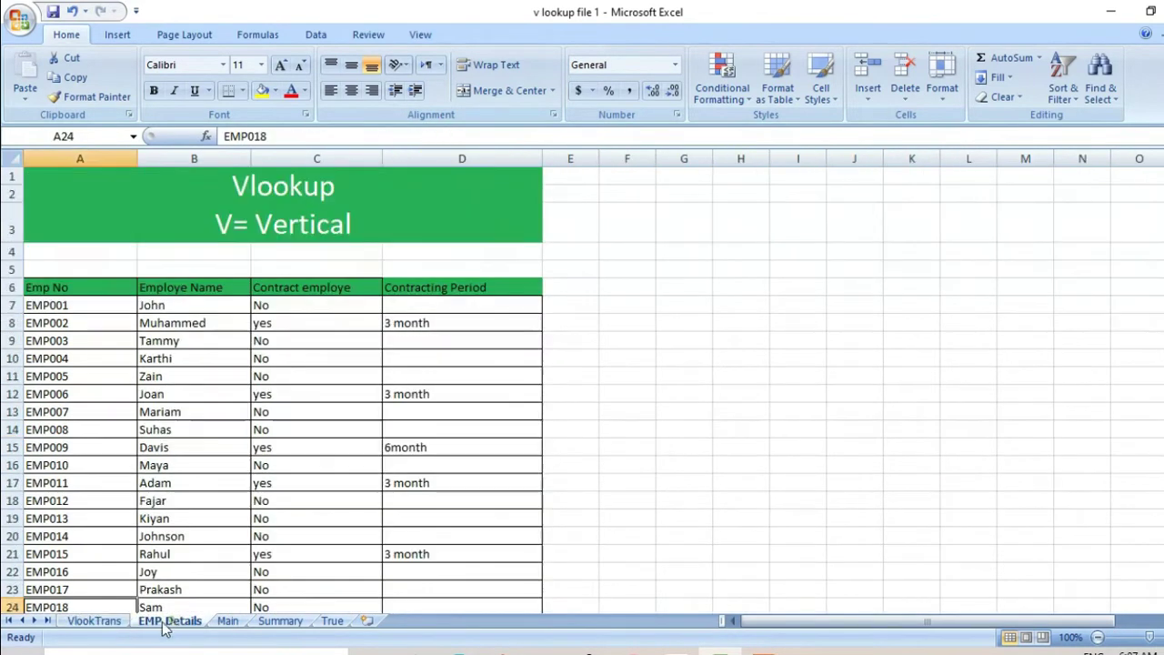
left_click(104, 622)
left_click(155, 622)
left_click(112, 622)
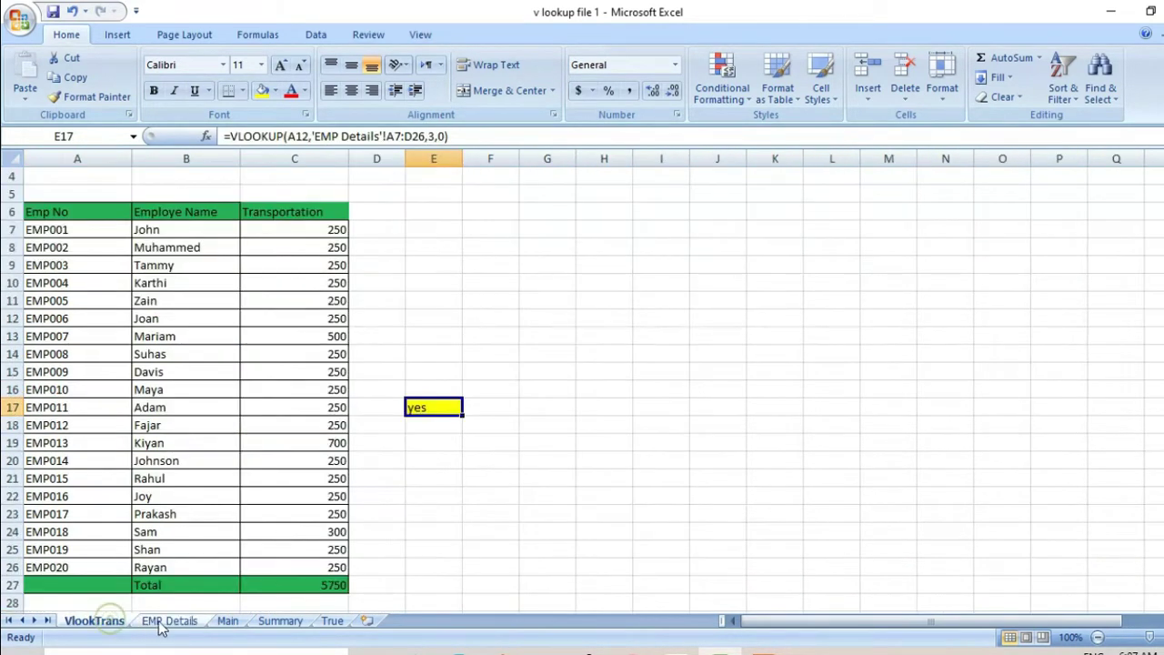
left_click(165, 623)
left_click(229, 622)
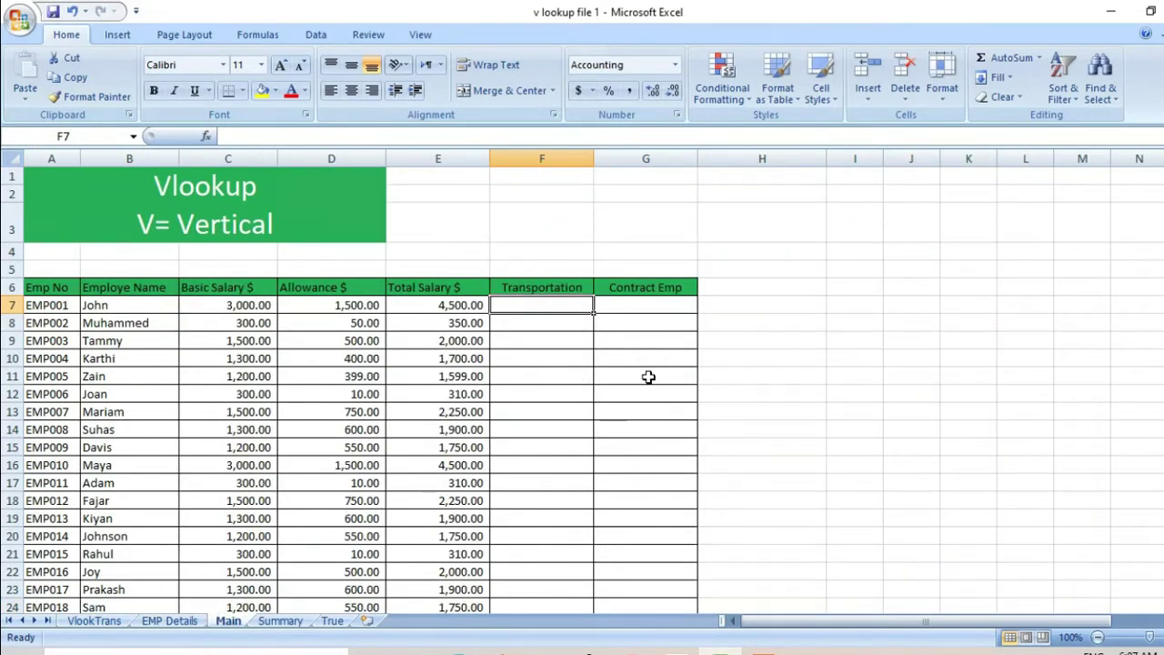
Step: Start a VLOOKUP in Main's F7 with A7 as the lookup value
type("=vl")
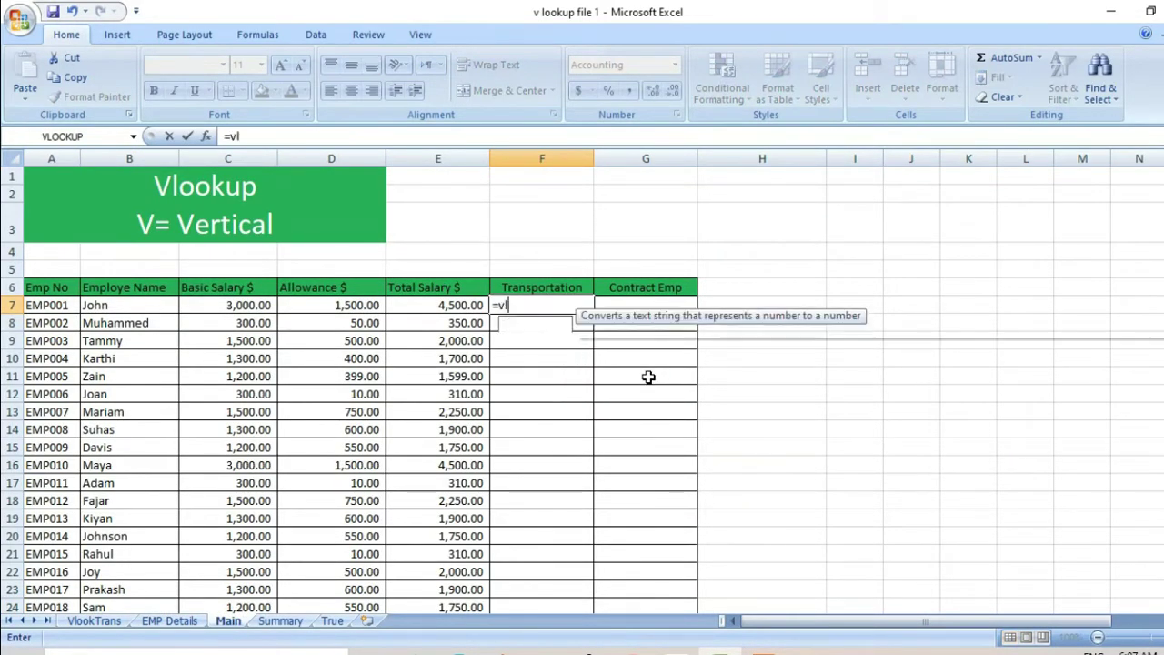
key("Tab")
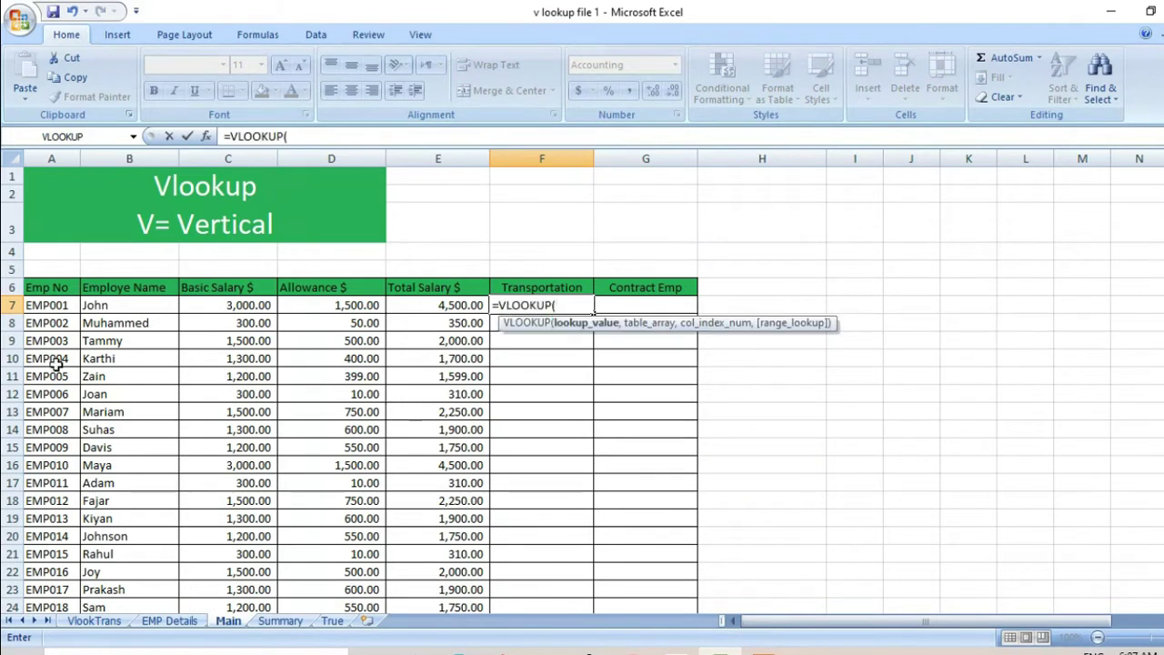
left_click(46, 307)
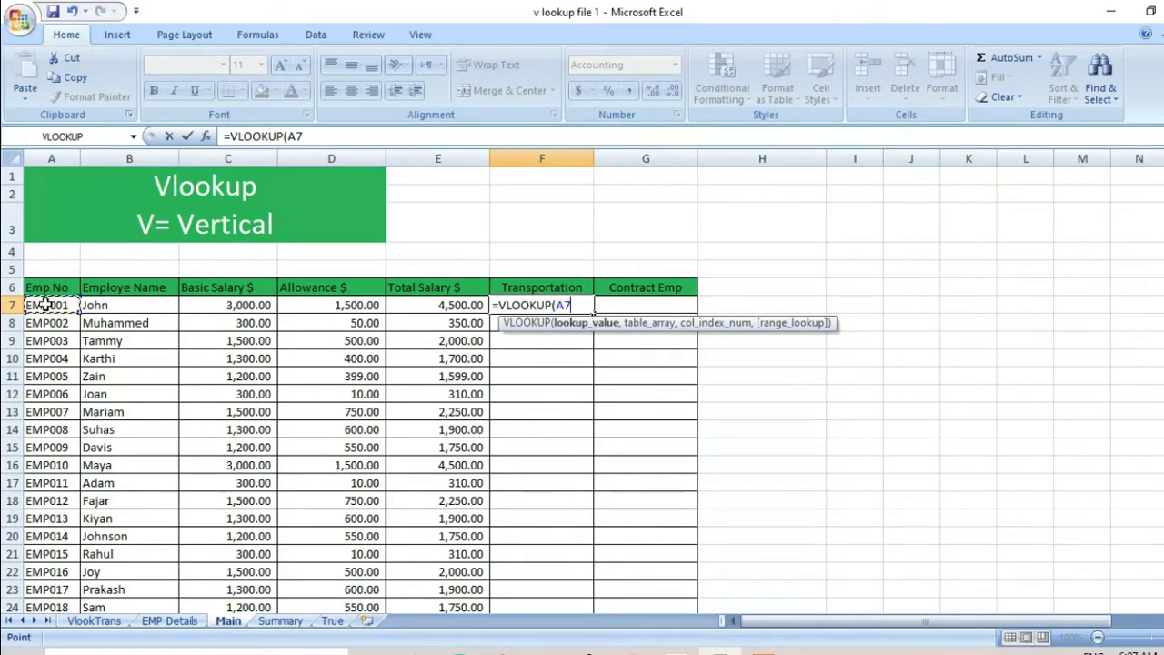
type(",")
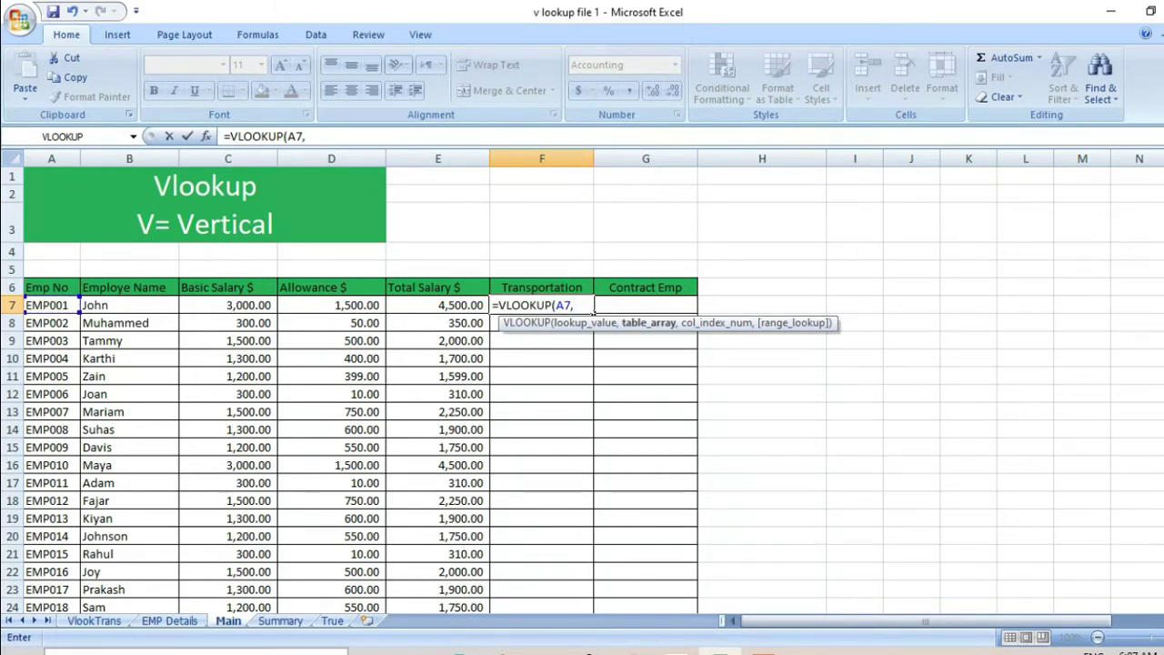
Step: Use table VlookTrans!A7:C26, column 3, exact match, returning 250.00
left_click(94, 622)
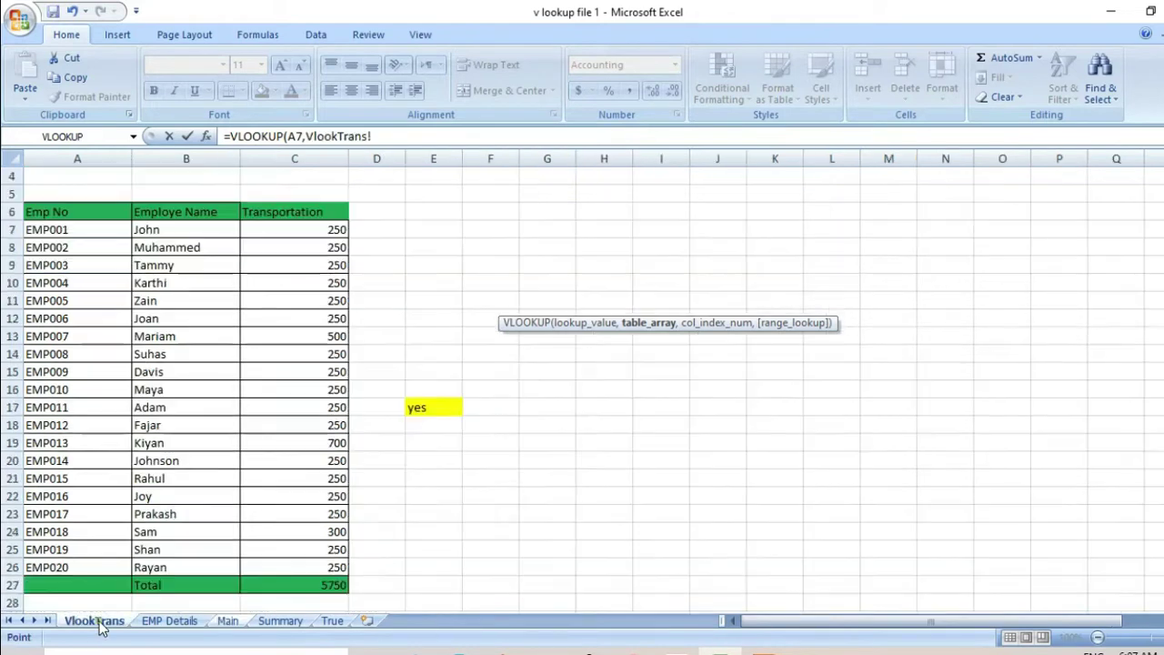
left_click(65, 306)
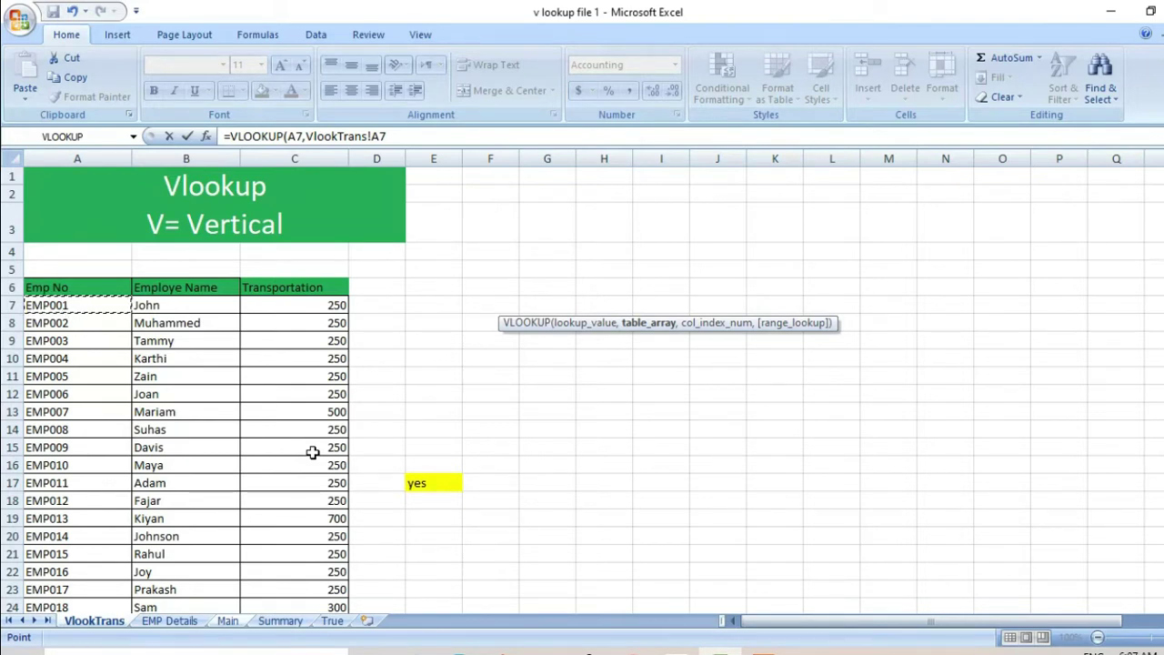
key("shift+Right")
key("shift+Right")
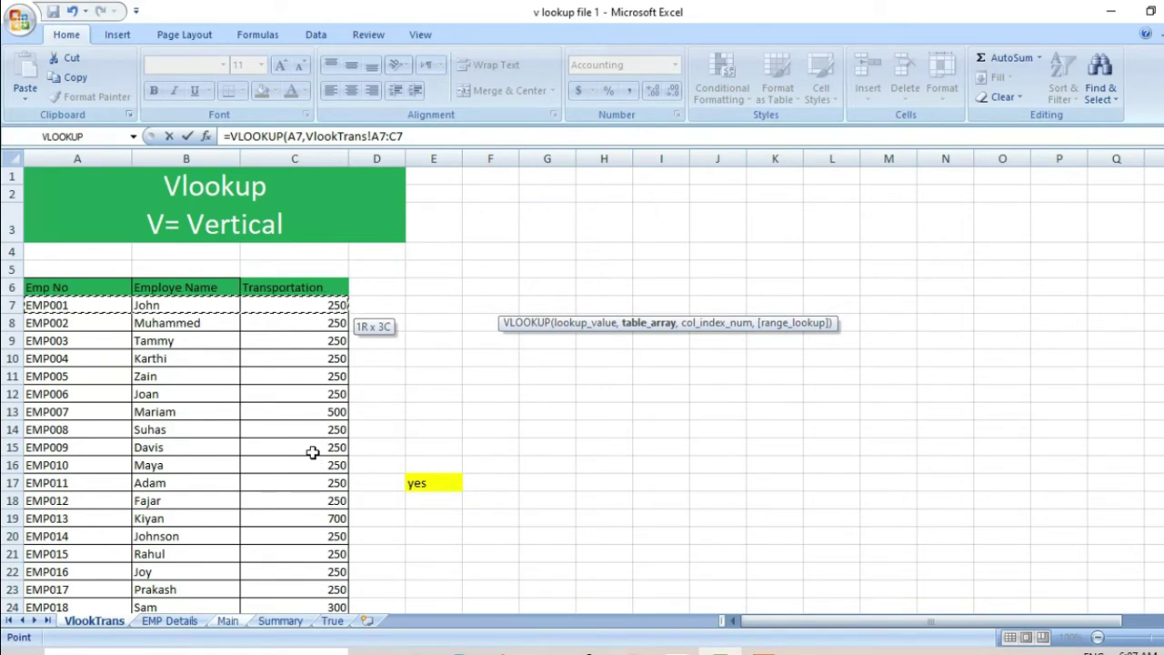
key("Right")
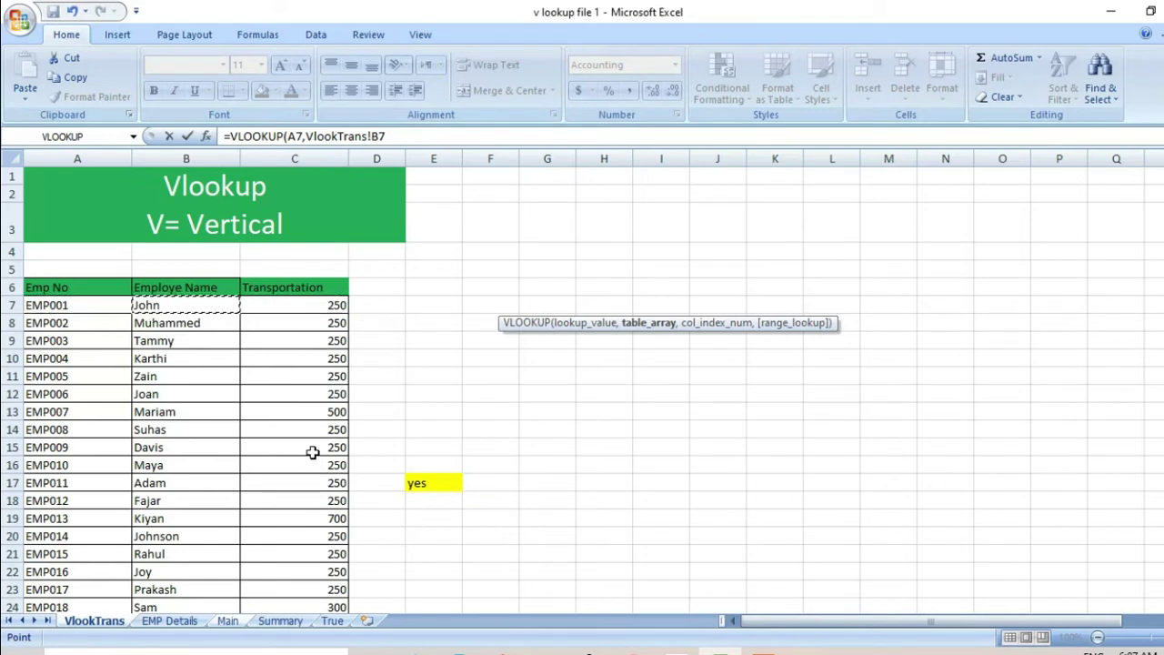
key("shift+Right")
key("shift+Down")
key("shift+Down")
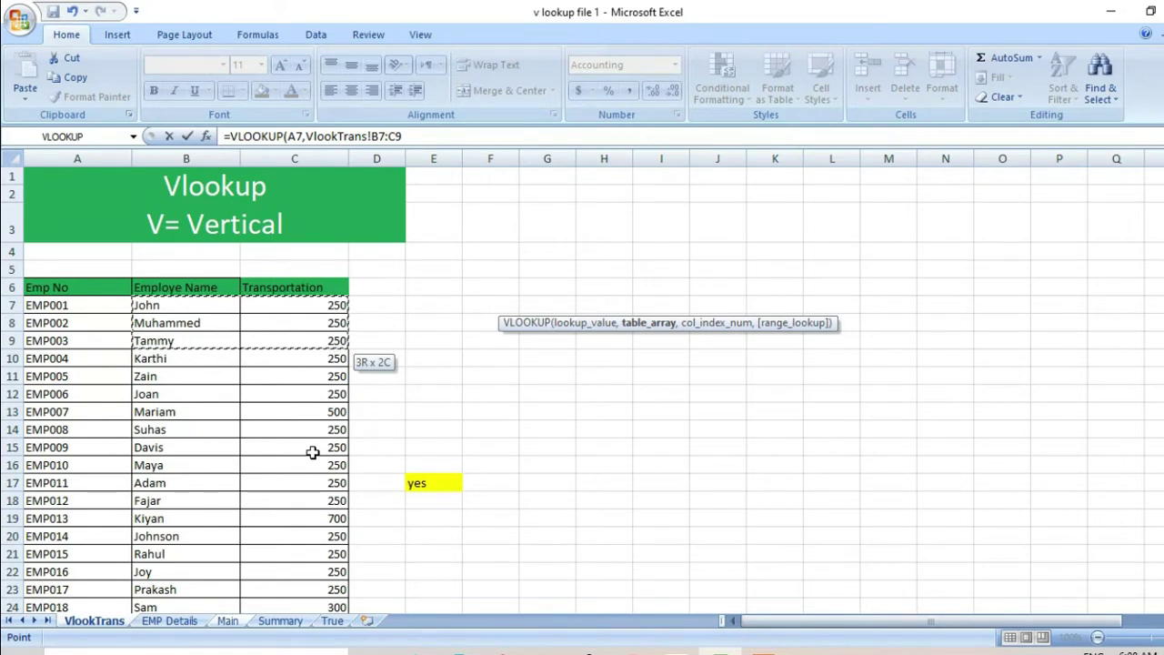
key("Up")
key("Down")
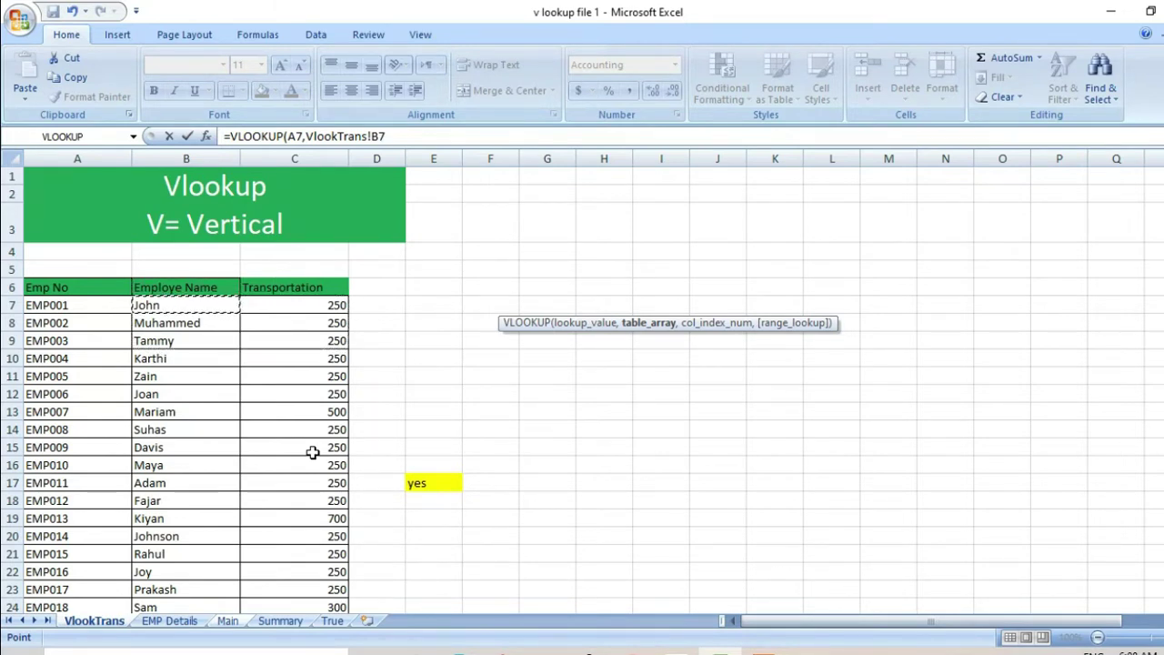
key("Left")
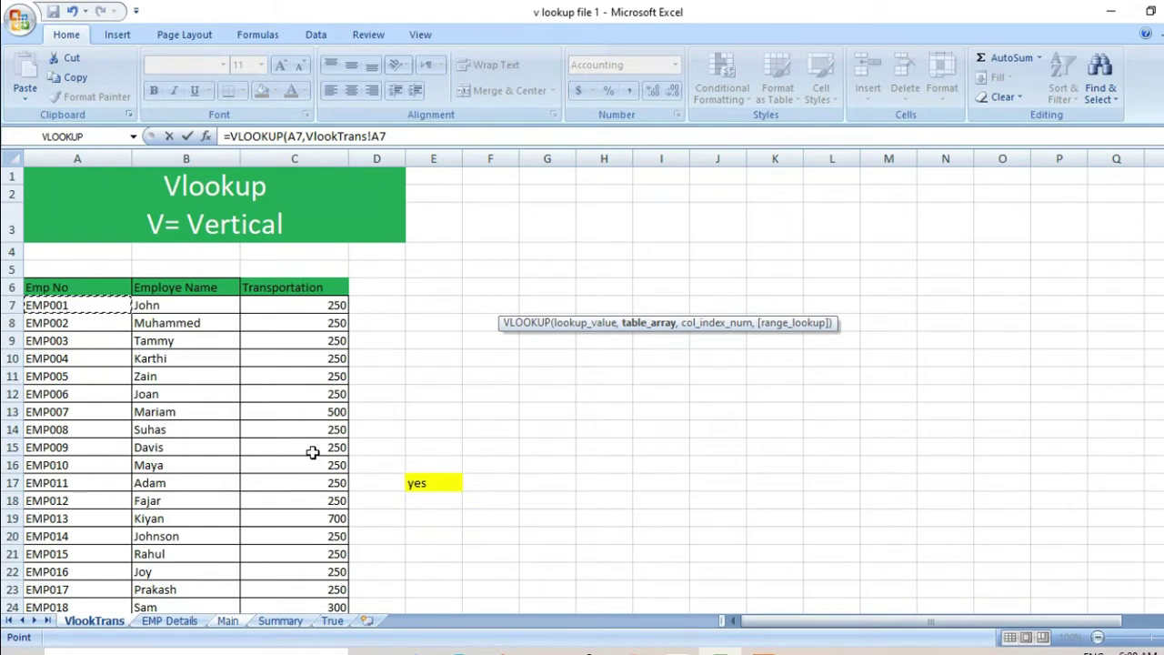
key("shift+Right")
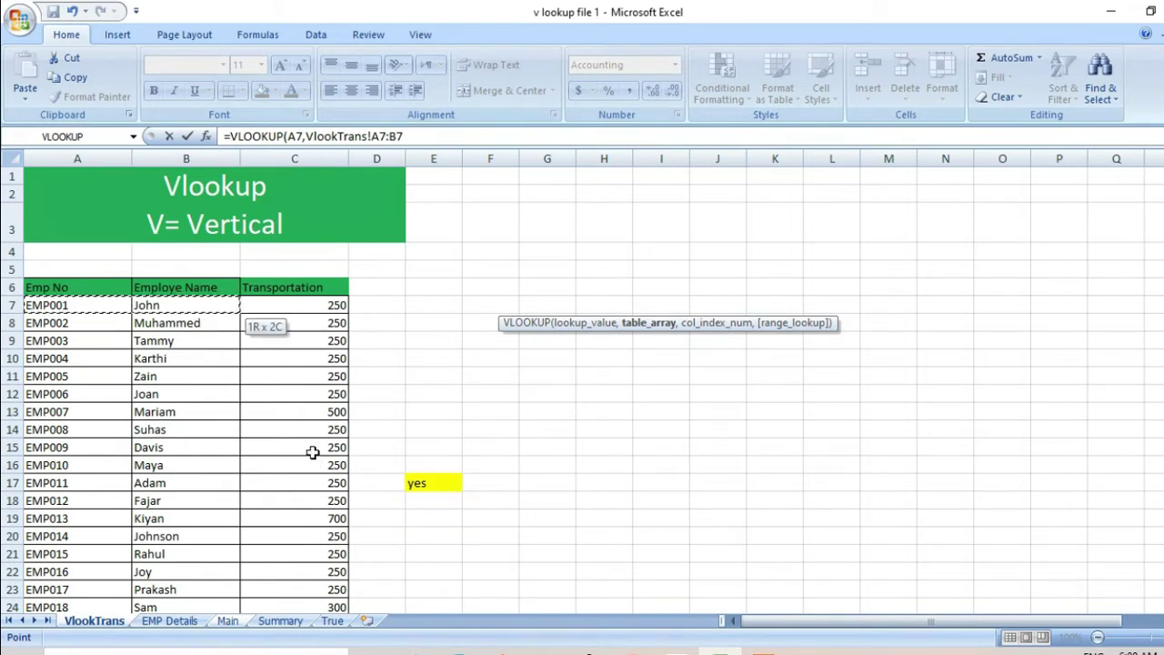
key("shift+Right")
key("ctrl+shift+Down")
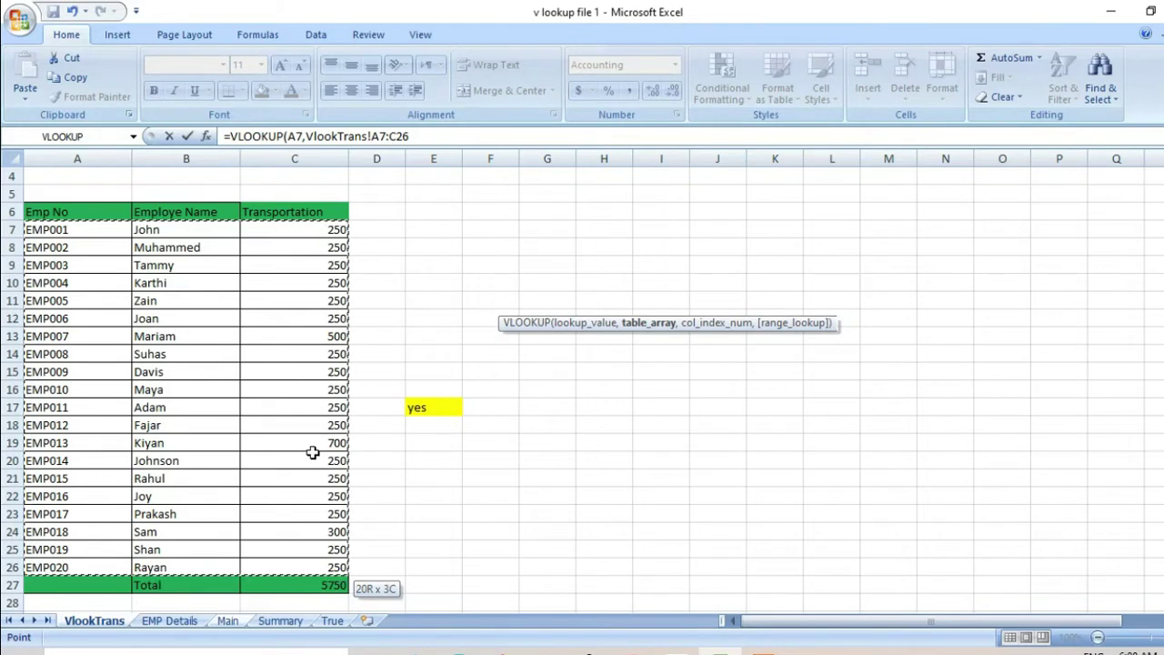
type(",")
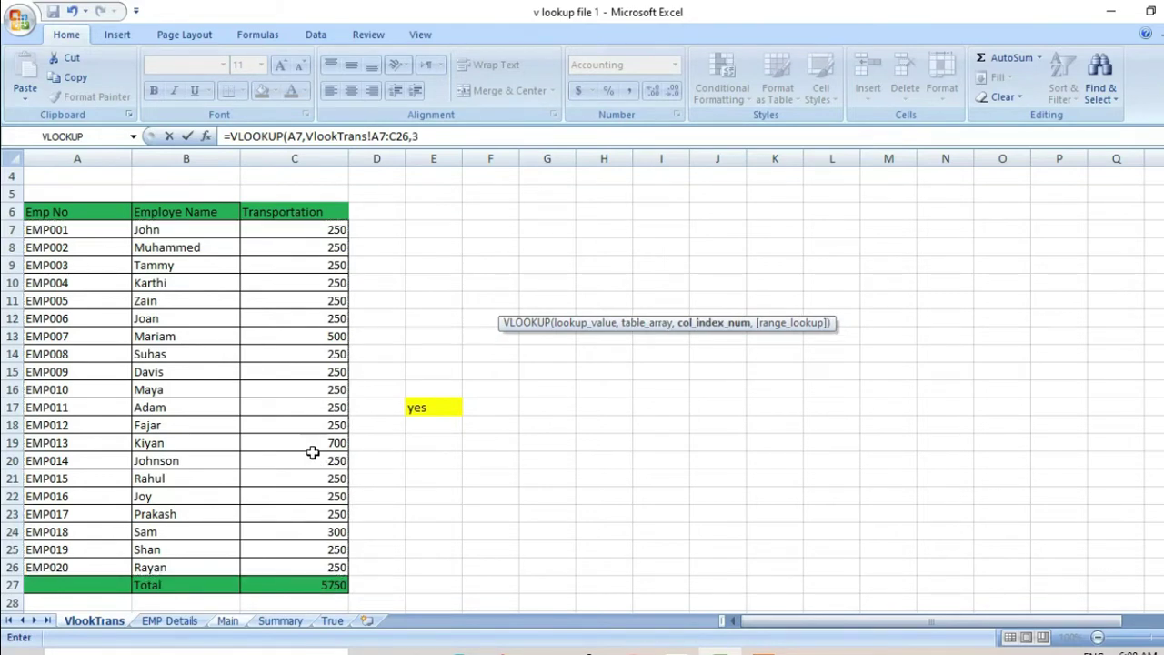
type("3,0")
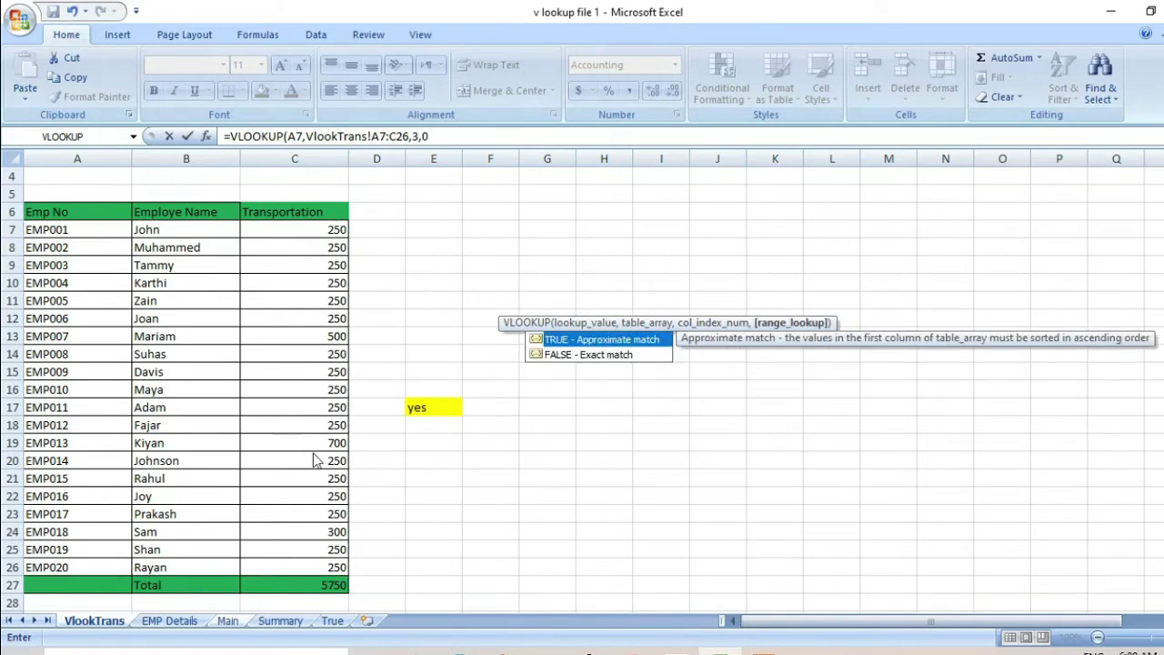
key("Return")
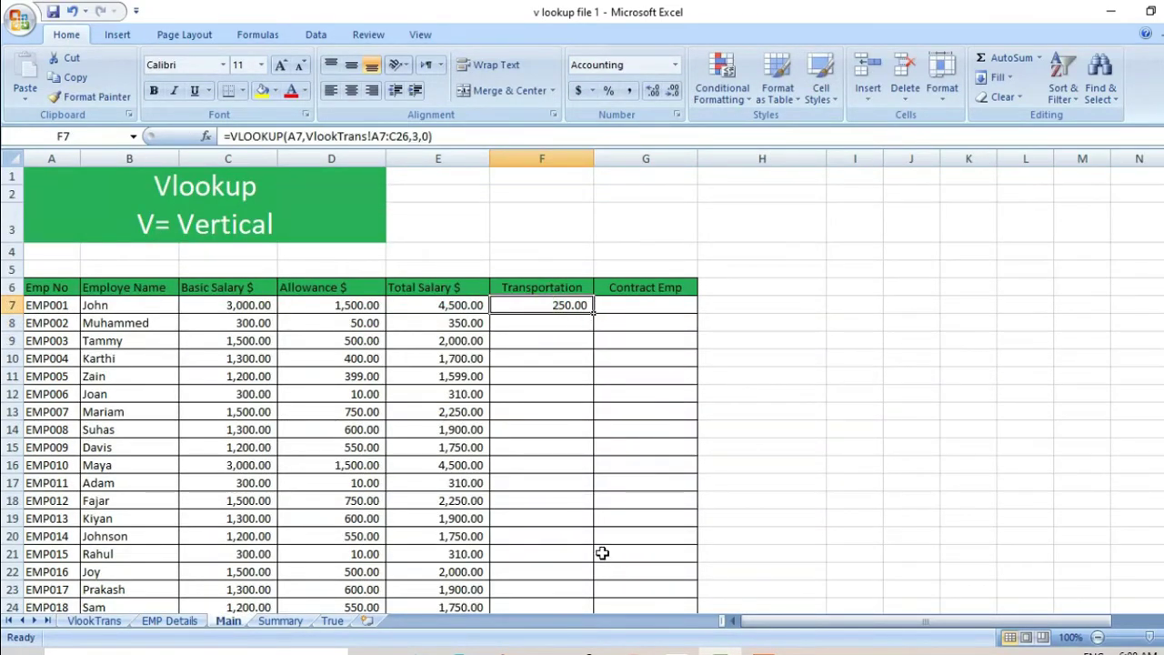
Step: Fill F7's lookup down to F11 and inspect F8's shifted range A8:C27
left_click_drag(593, 314, 593, 385)
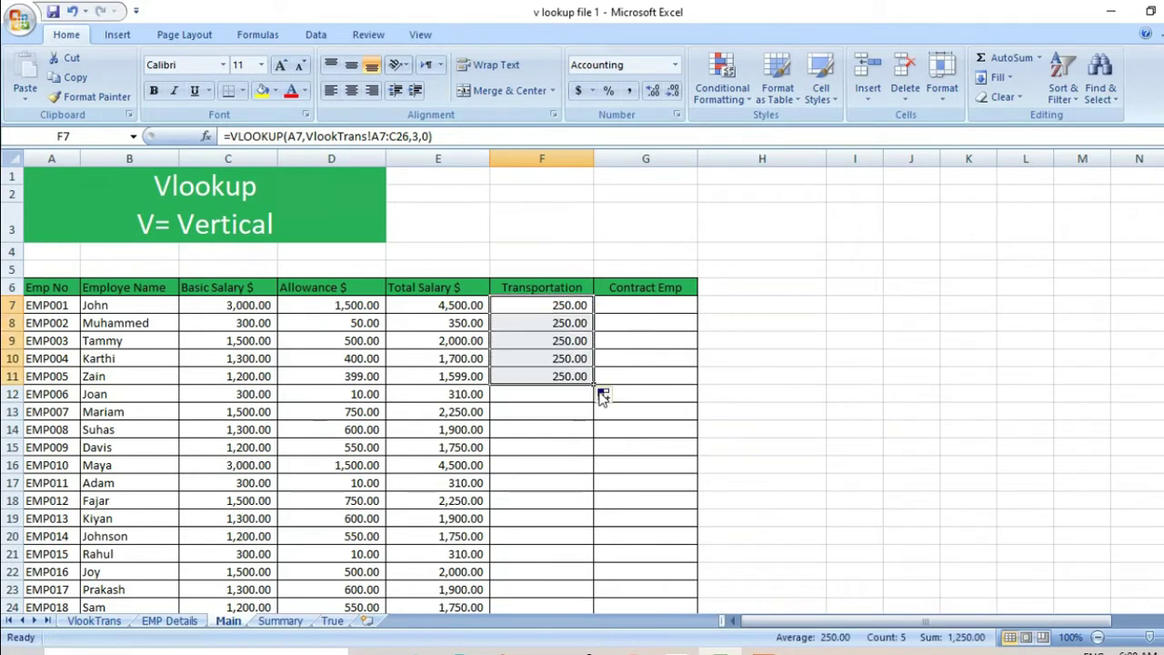
left_click(554, 326)
left_click(459, 138)
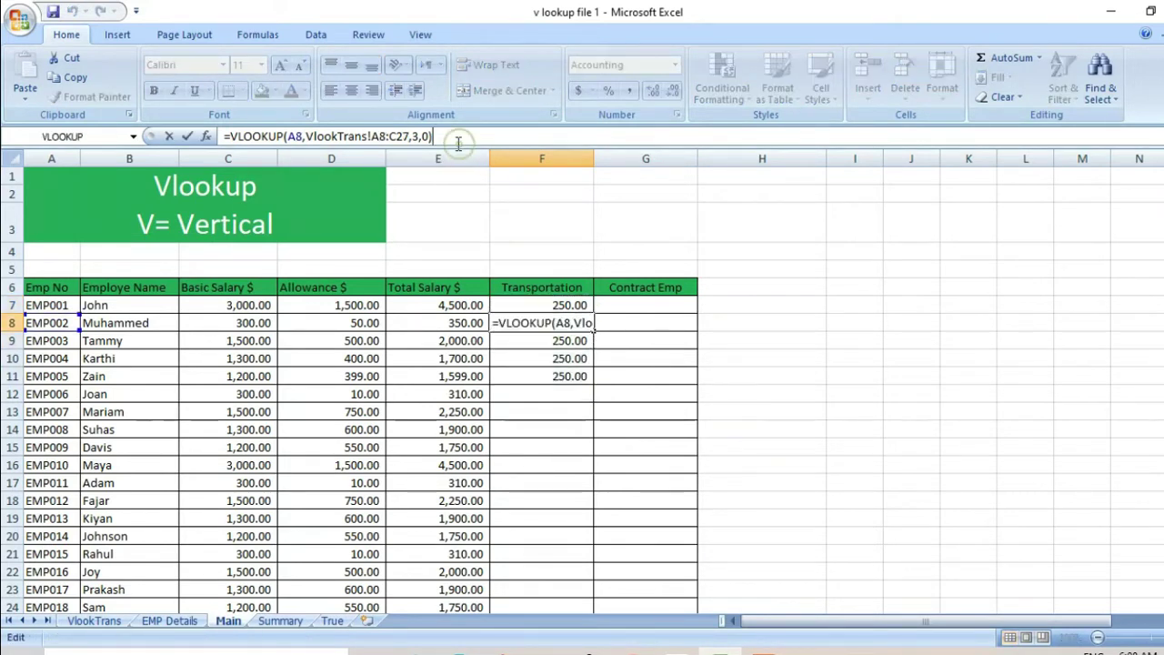
key("Escape")
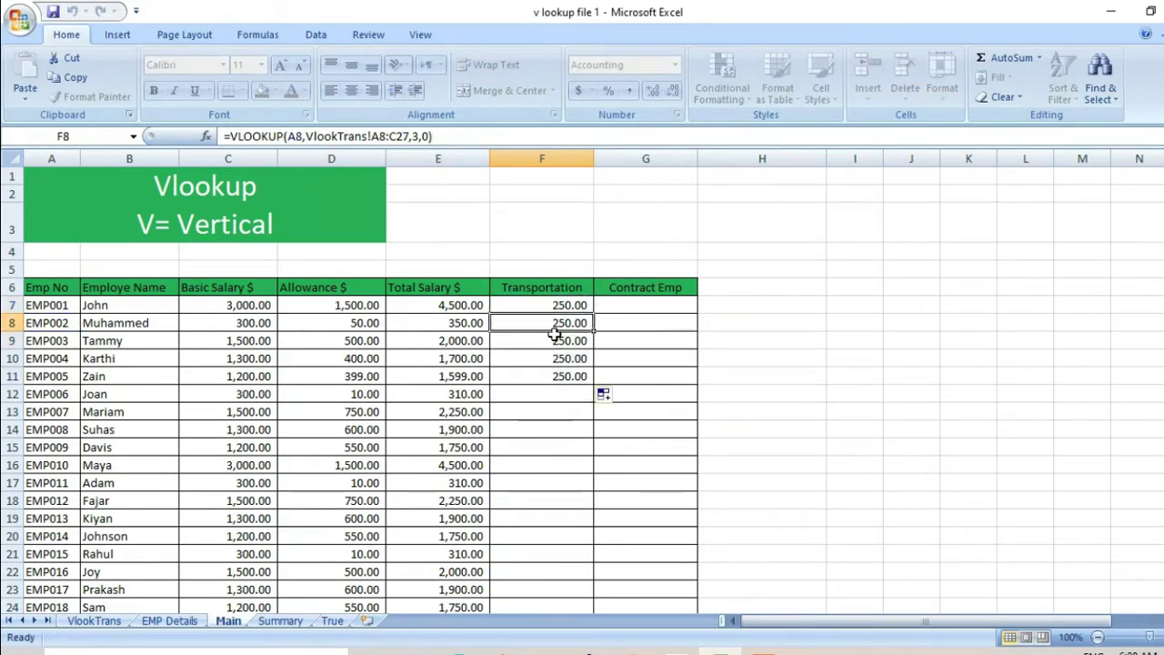
left_click(553, 305)
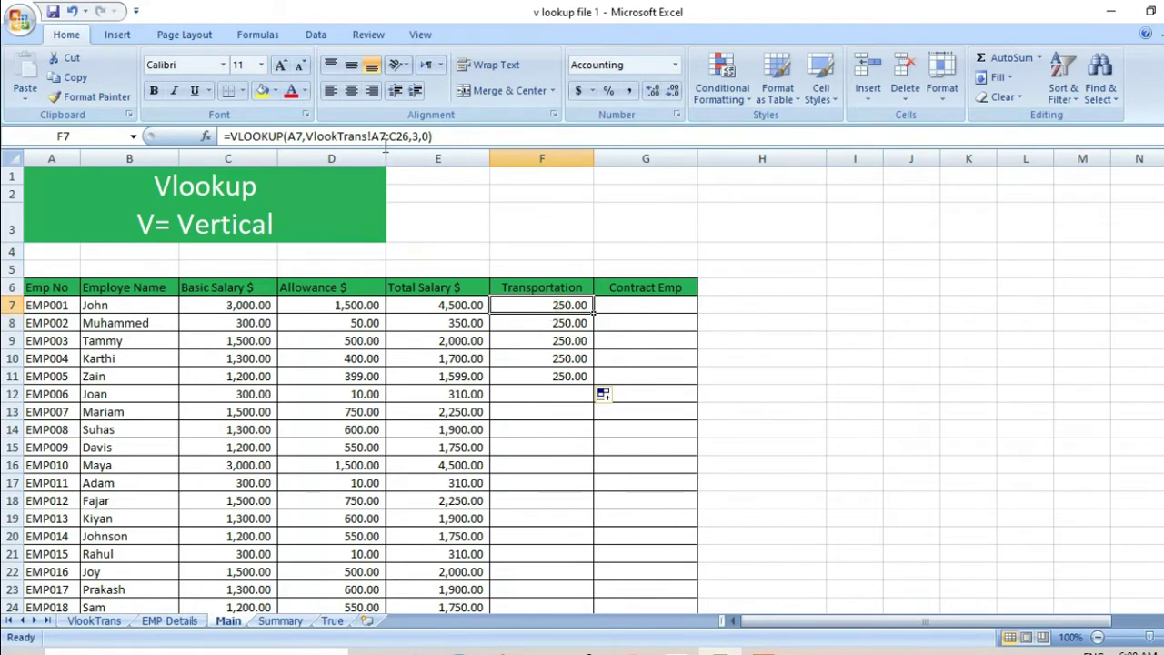
Step: Compare against VlookTrans, then recheck the F8 and F7 formulas on Main
left_click(96, 620)
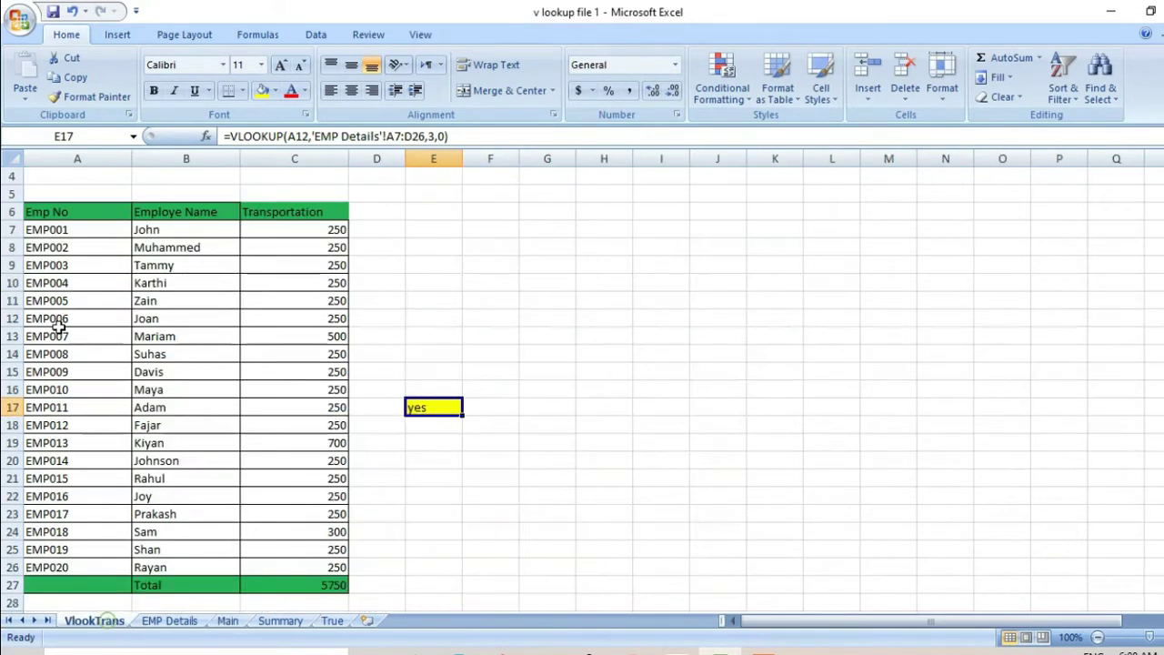
scroll(73, 318, "up", 1)
left_click(81, 306)
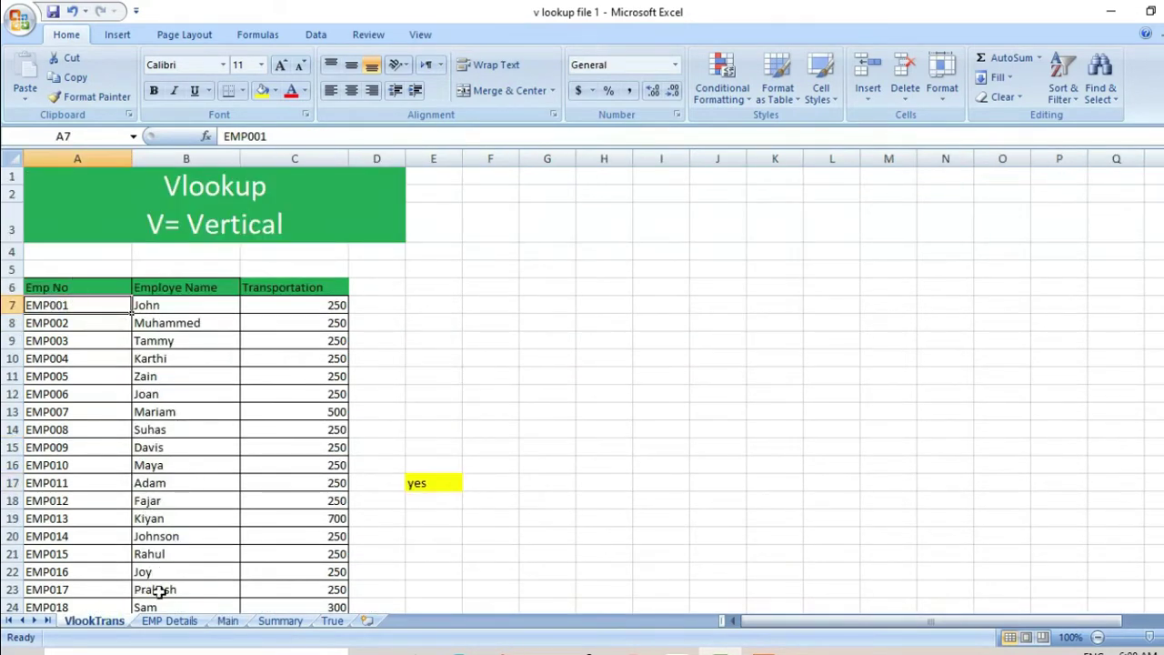
left_click(169, 620)
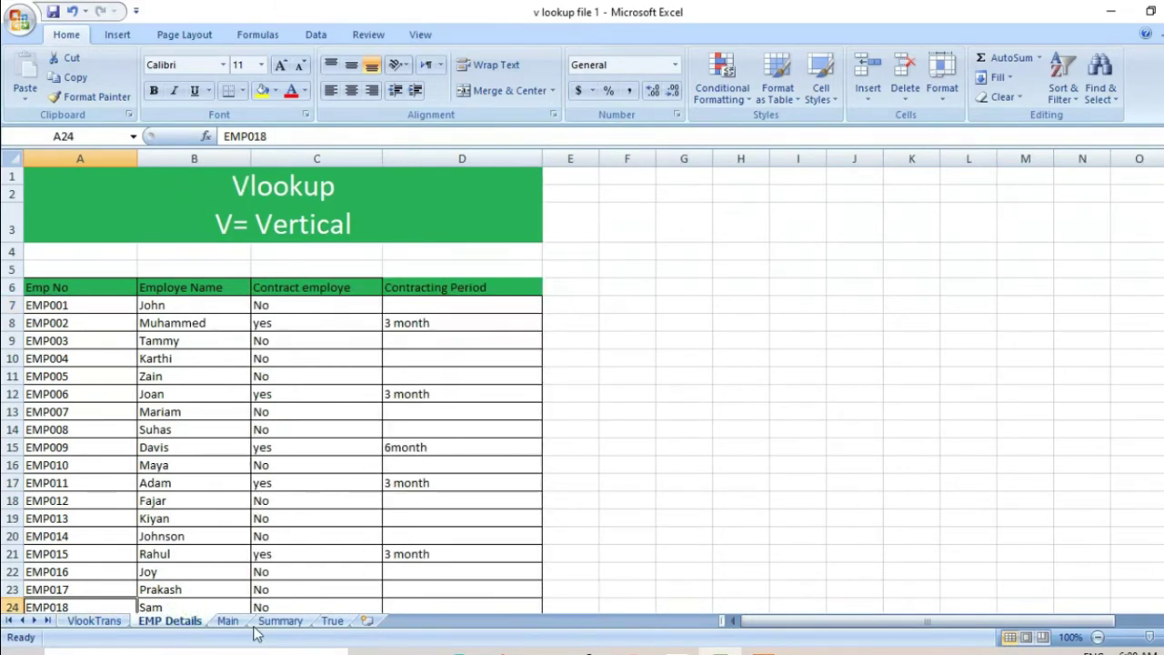
left_click(227, 621)
left_click(542, 323)
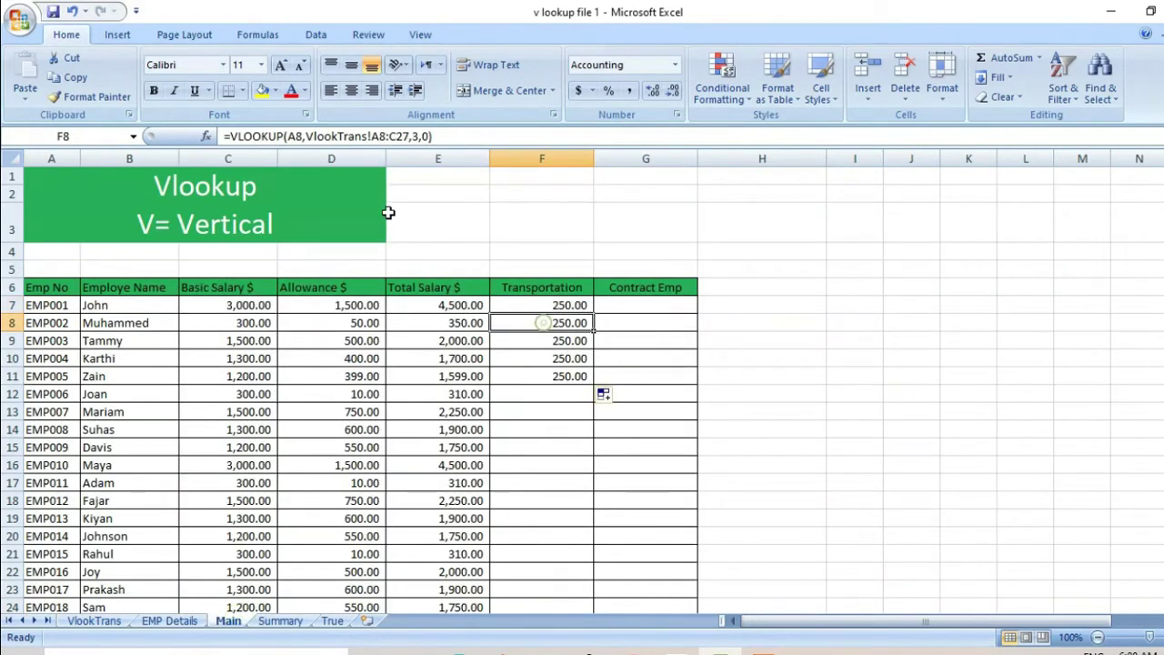
left_click(380, 136)
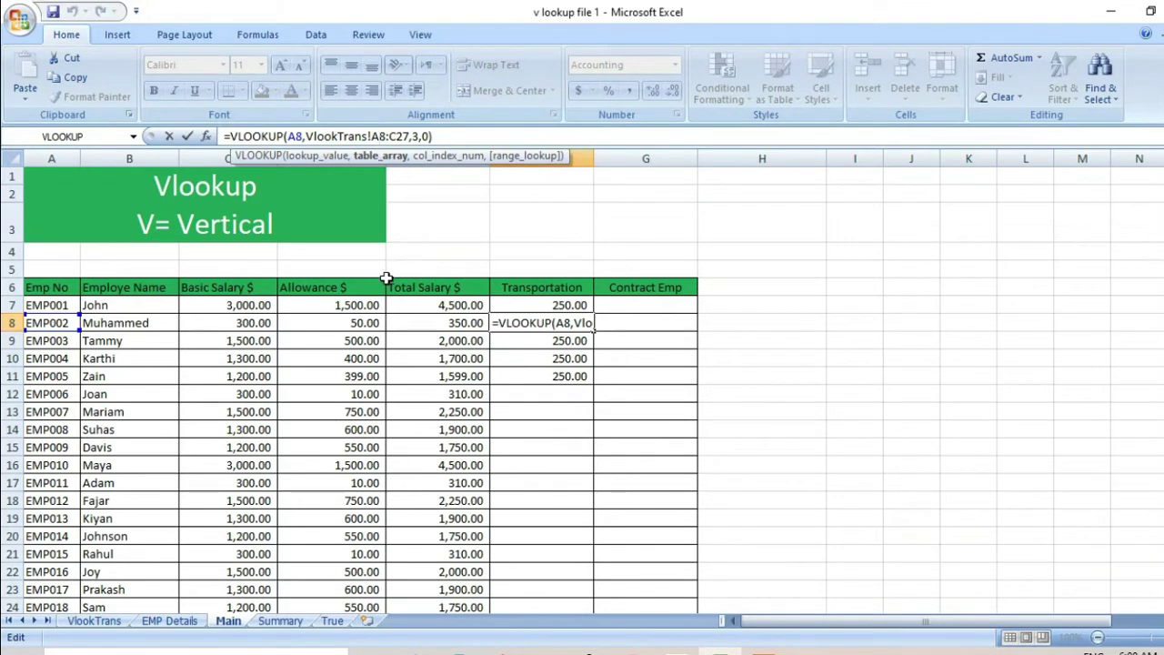
key("Escape")
left_click(571, 304)
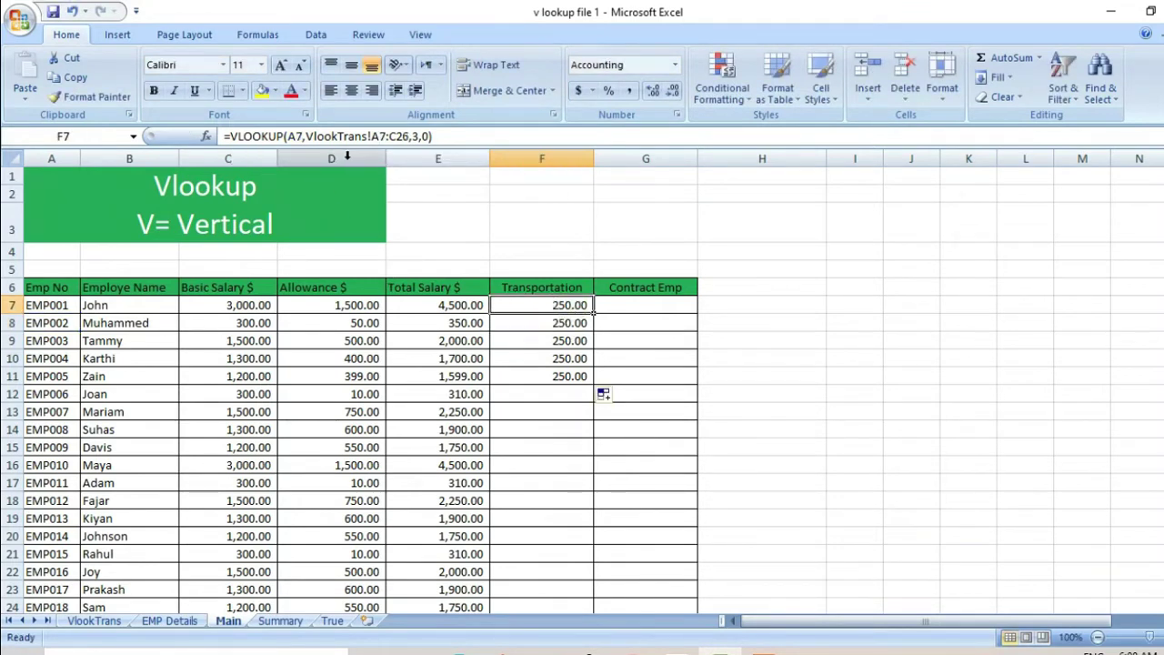
left_click(374, 136)
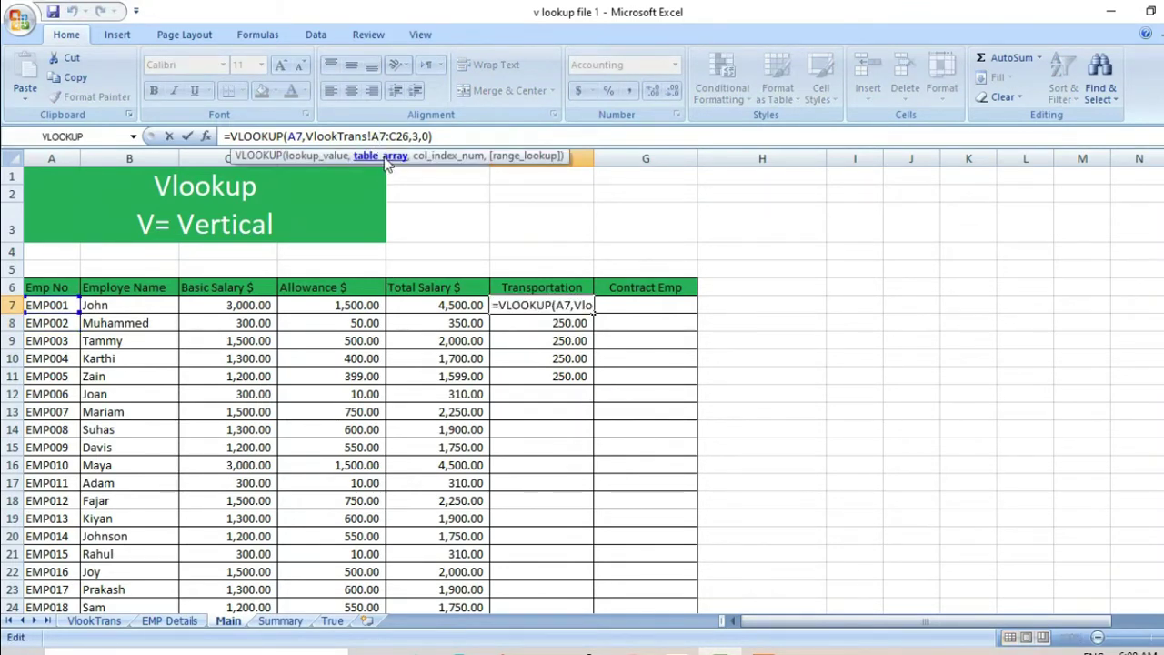
Step: Make F7's table range absolute as VlookTrans!$A$7:$C$26
left_click(387, 155)
key("F4")
left_click(411, 135)
key("F4")
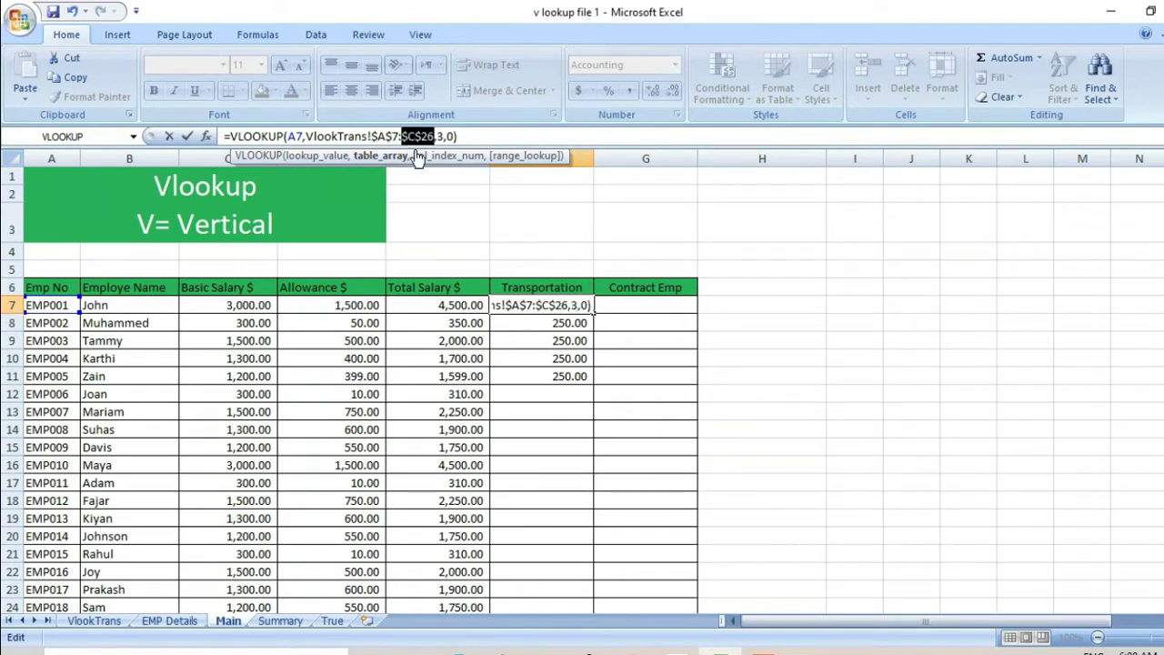
key("Return")
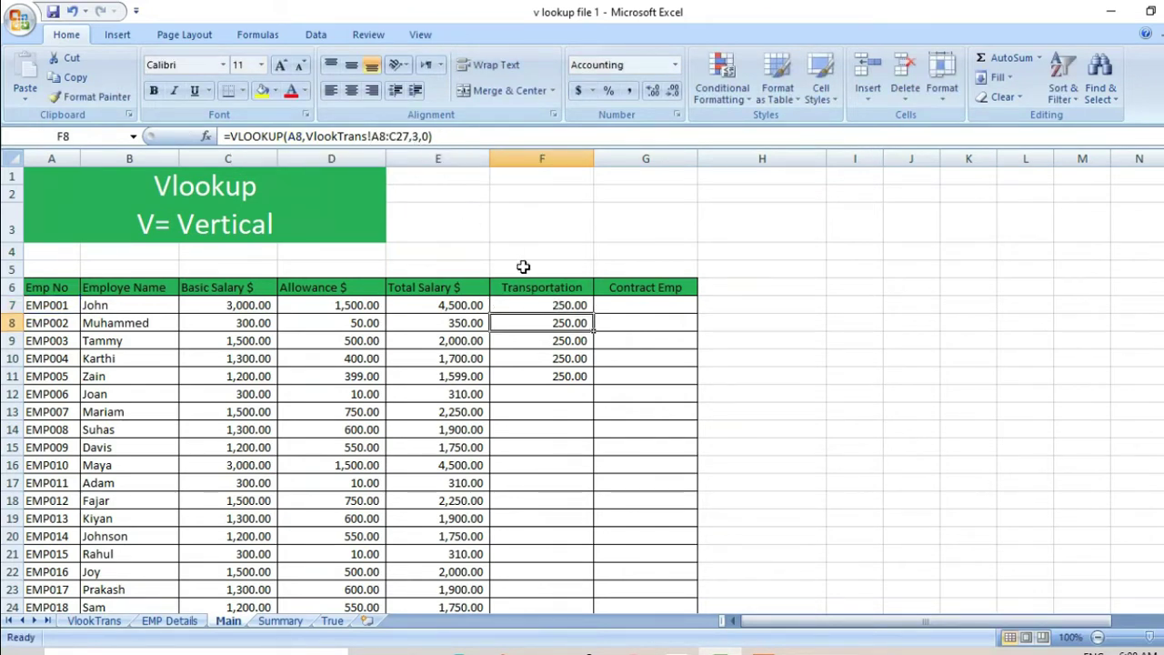
Step: Fill the Transportation lookup from F7 down to F26
left_click(587, 306)
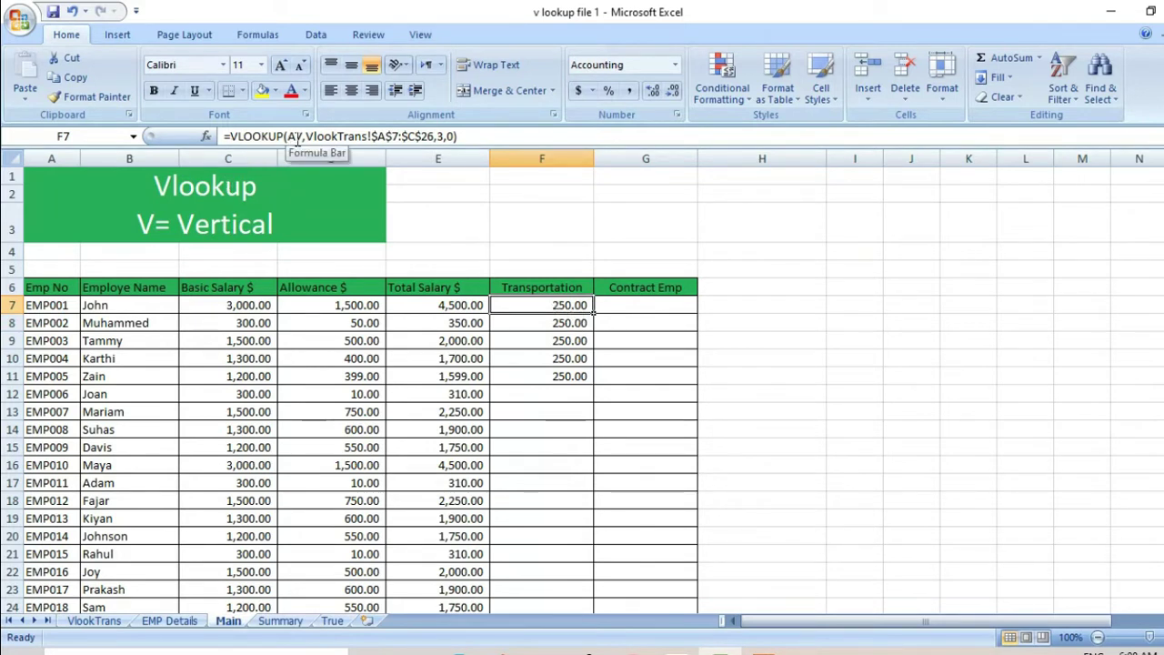
left_click(36, 305)
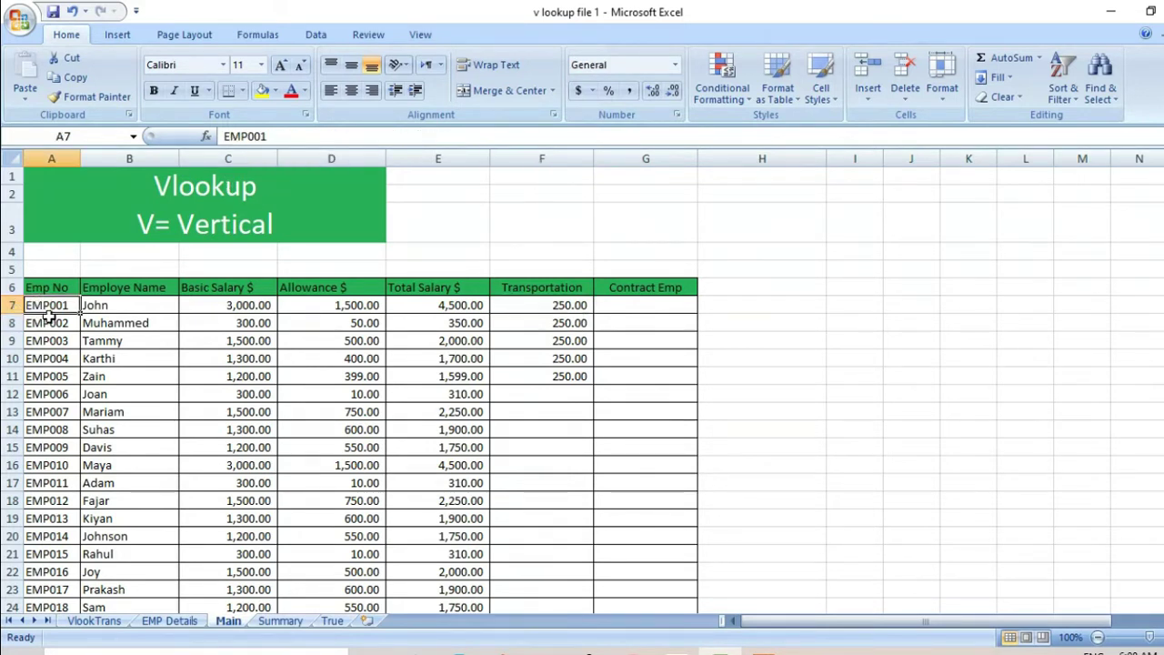
left_click(573, 305)
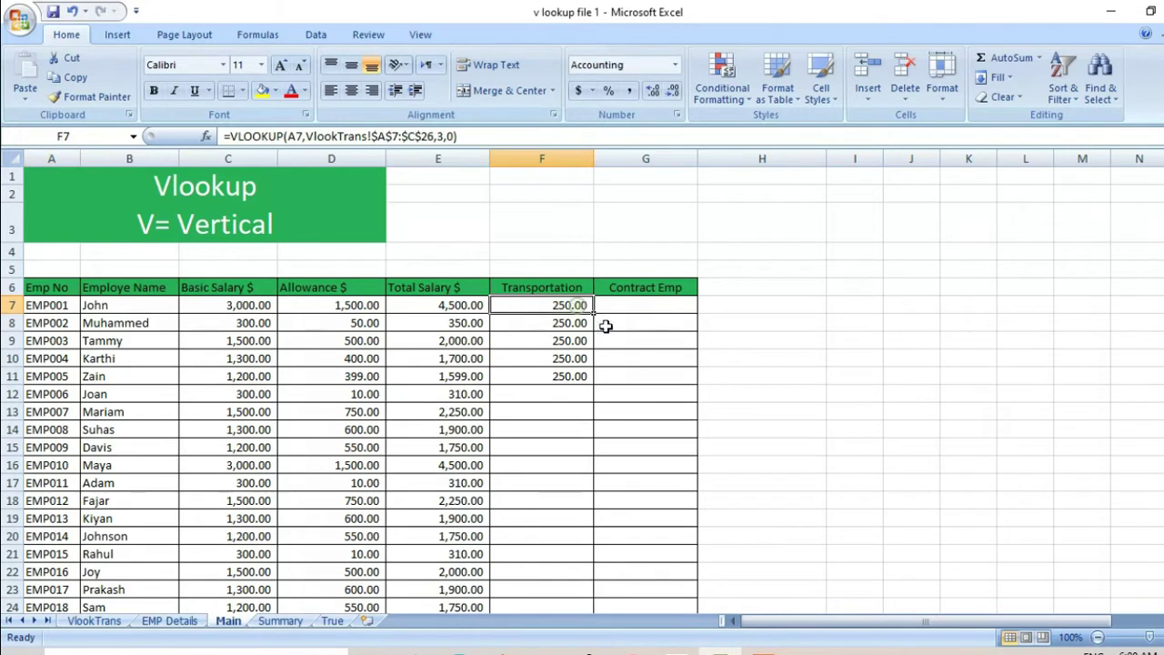
left_click_drag(593, 314, 602, 569)
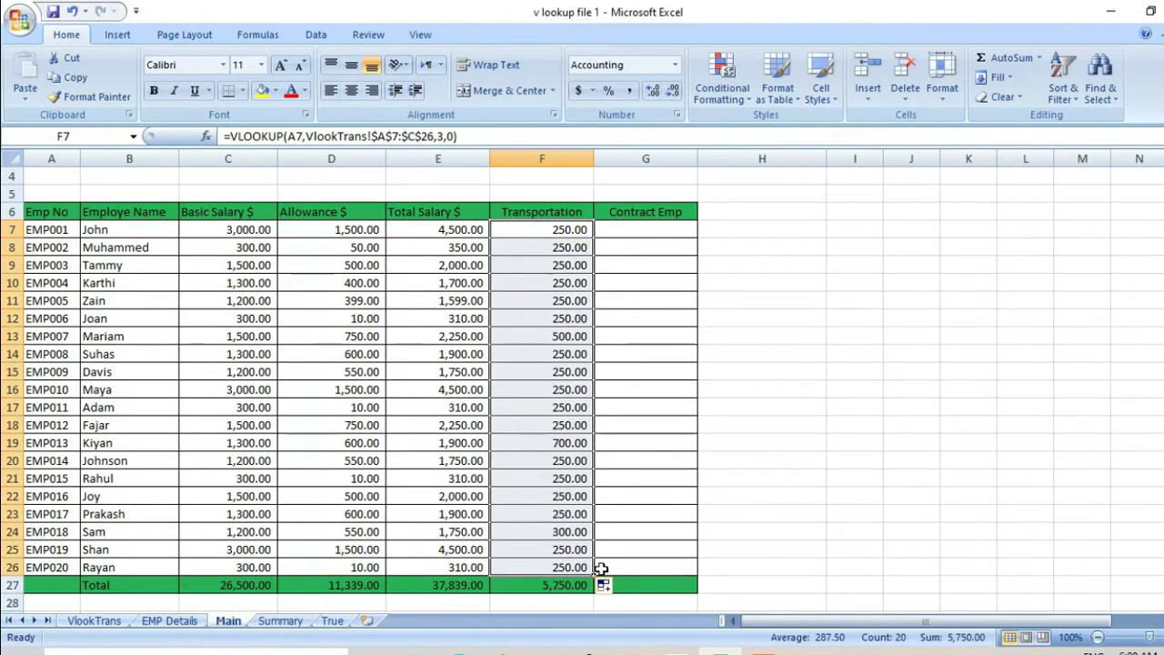
Step: Check the 5,750.00 total and verify EMP018's transportation against VlookTrans
left_click(571, 587)
left_click(573, 536)
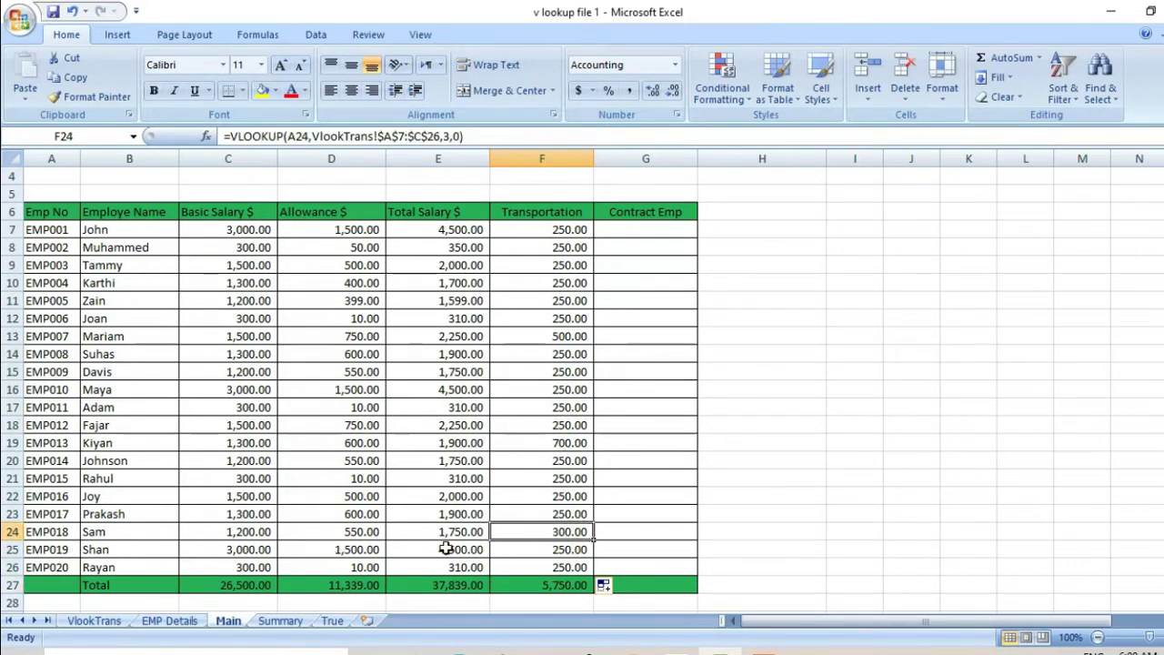
left_click(57, 527)
left_click(94, 622)
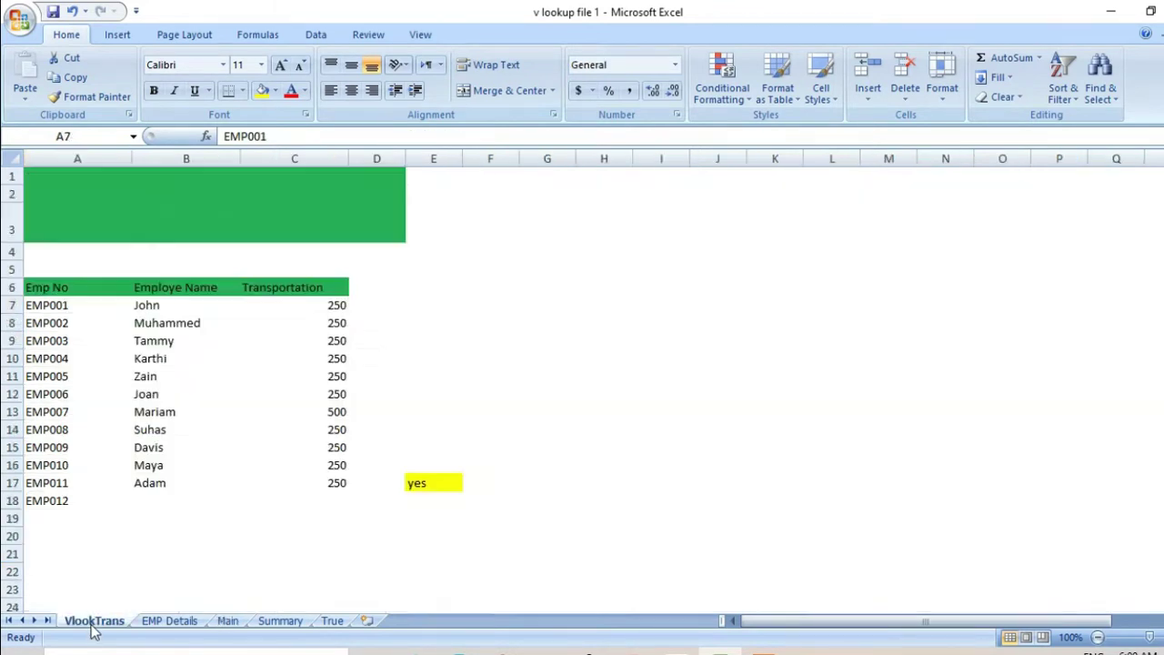
scroll(82, 559, "down", 3)
left_click_drag(71, 428, 294, 428)
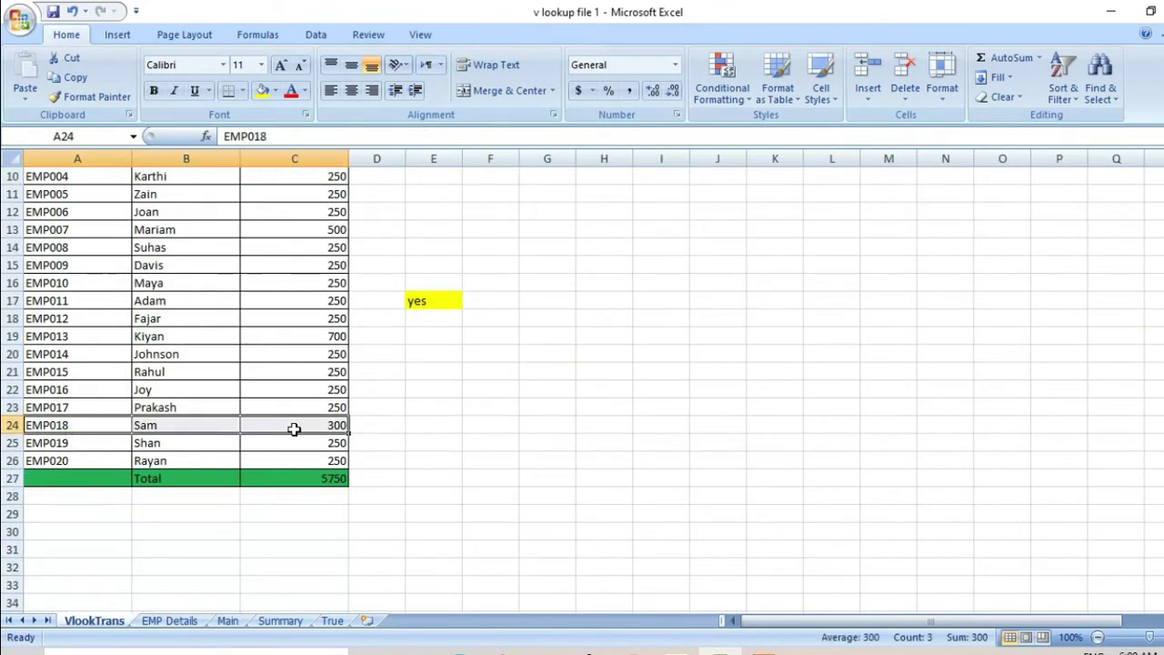
left_click(227, 620)
scroll(618, 491, "up", 2)
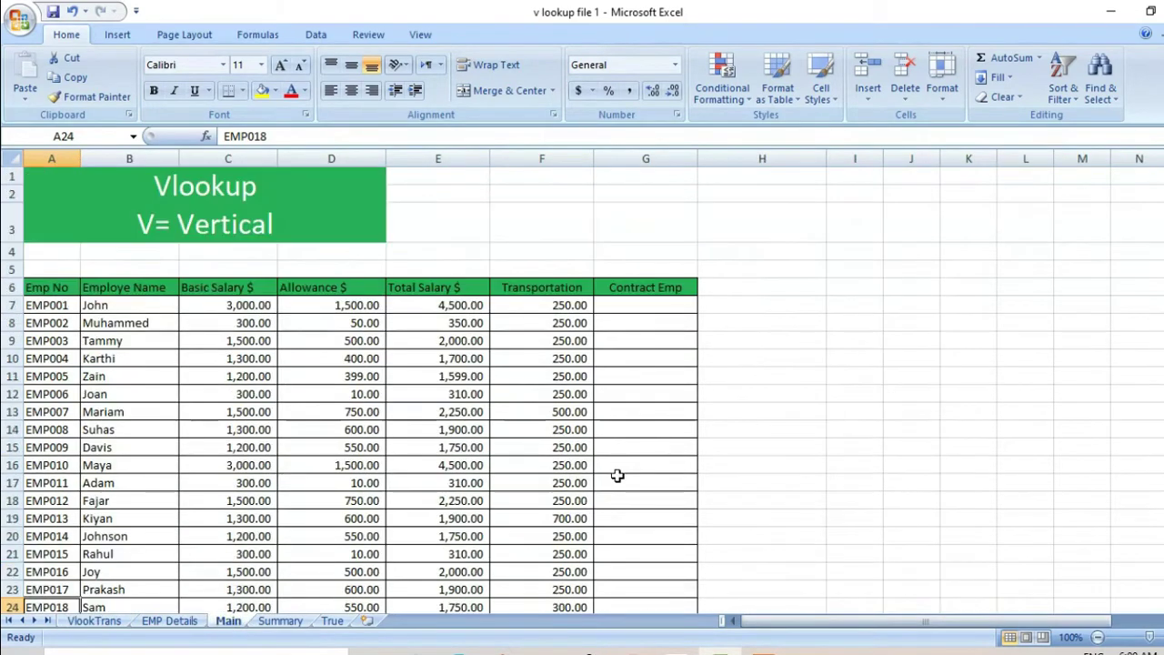
Step: Start a VLOOKUP in Contract Emp cell G7 using A7 as the lookup value
left_click(640, 301)
left_click(641, 285)
left_click(638, 308)
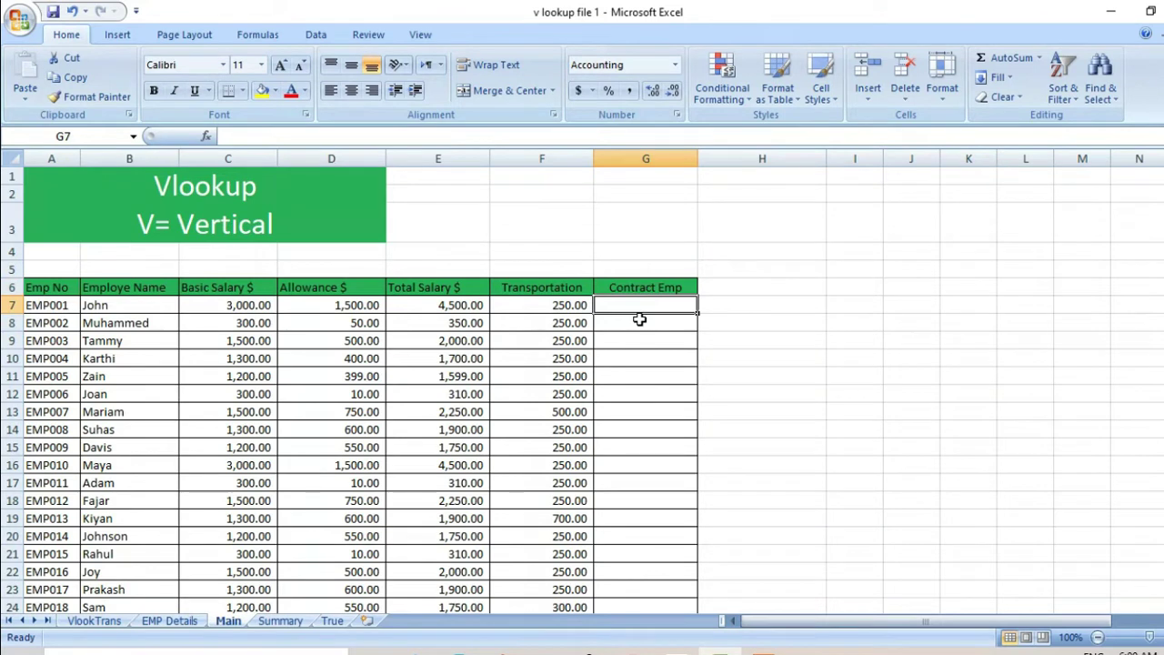
type("=vl")
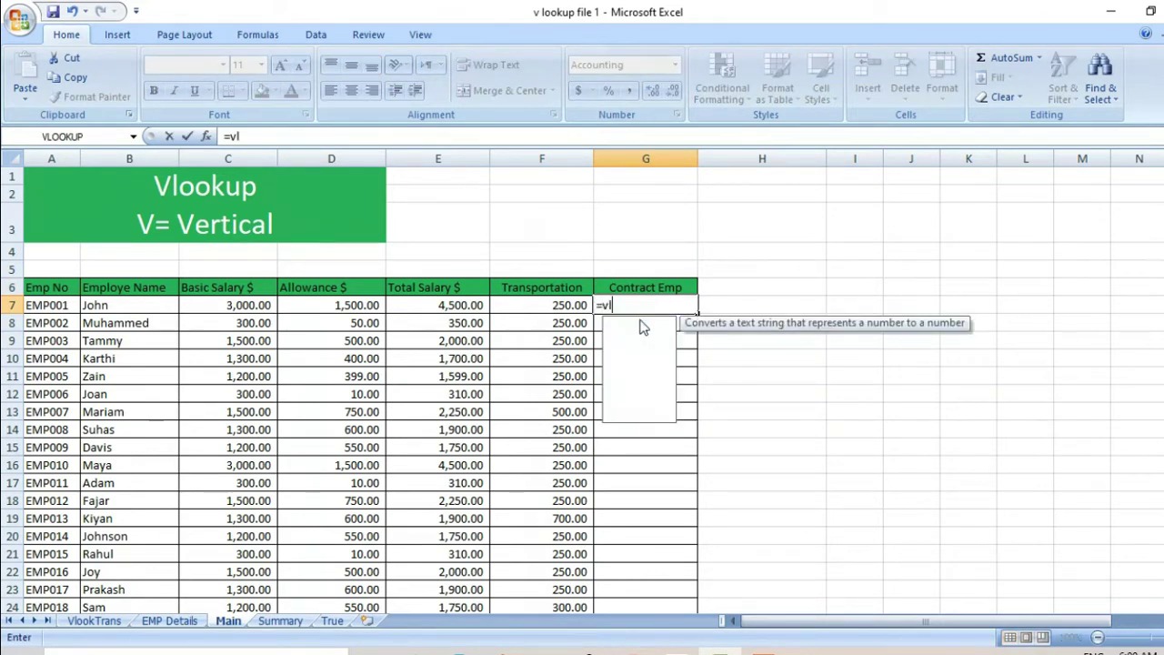
double_click(643, 326)
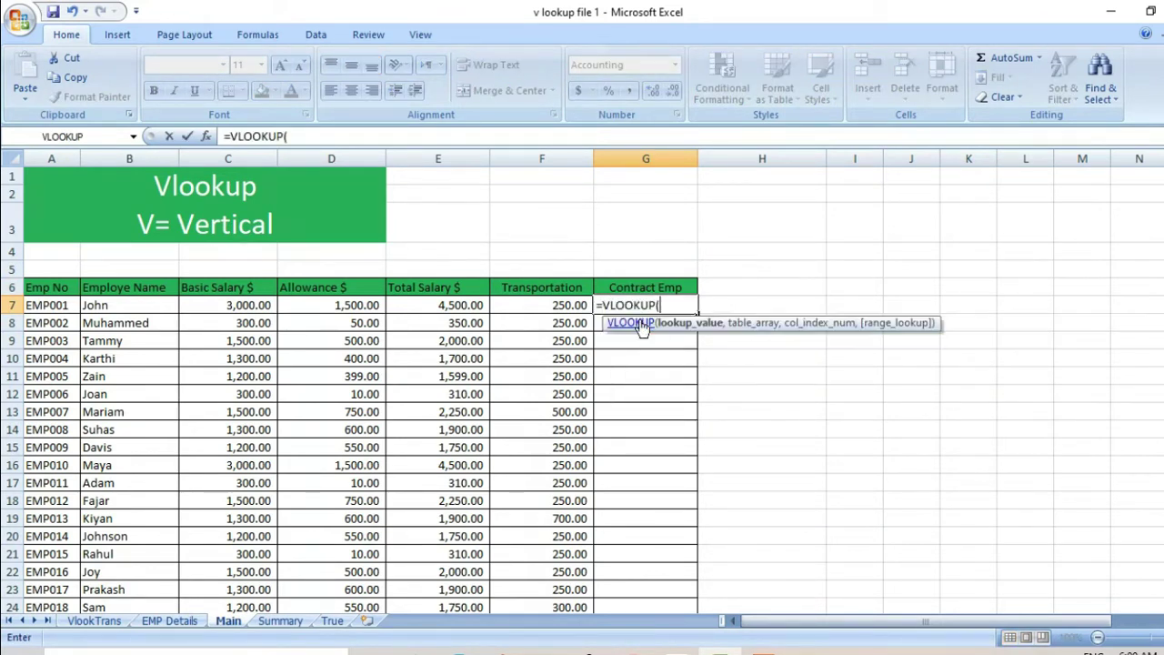
left_click(50, 306)
type(",")
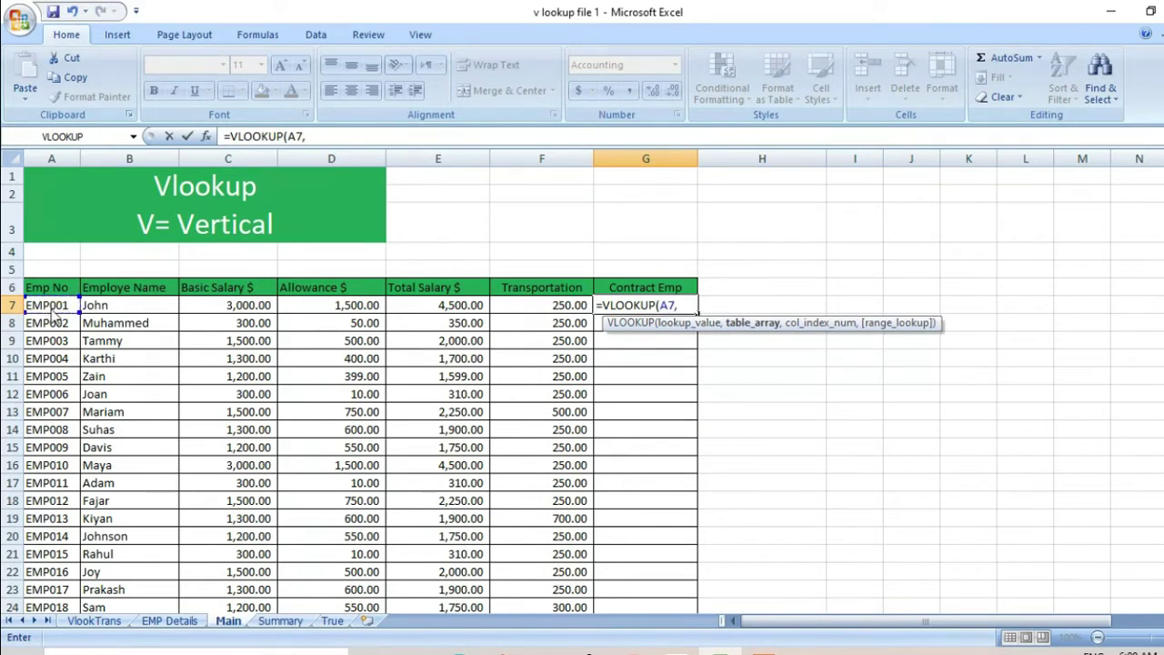
Step: Complete it with table 'EMP Details'!A7:D26, column 3, exact match 0, showing No
left_click(170, 621)
left_click(85, 315)
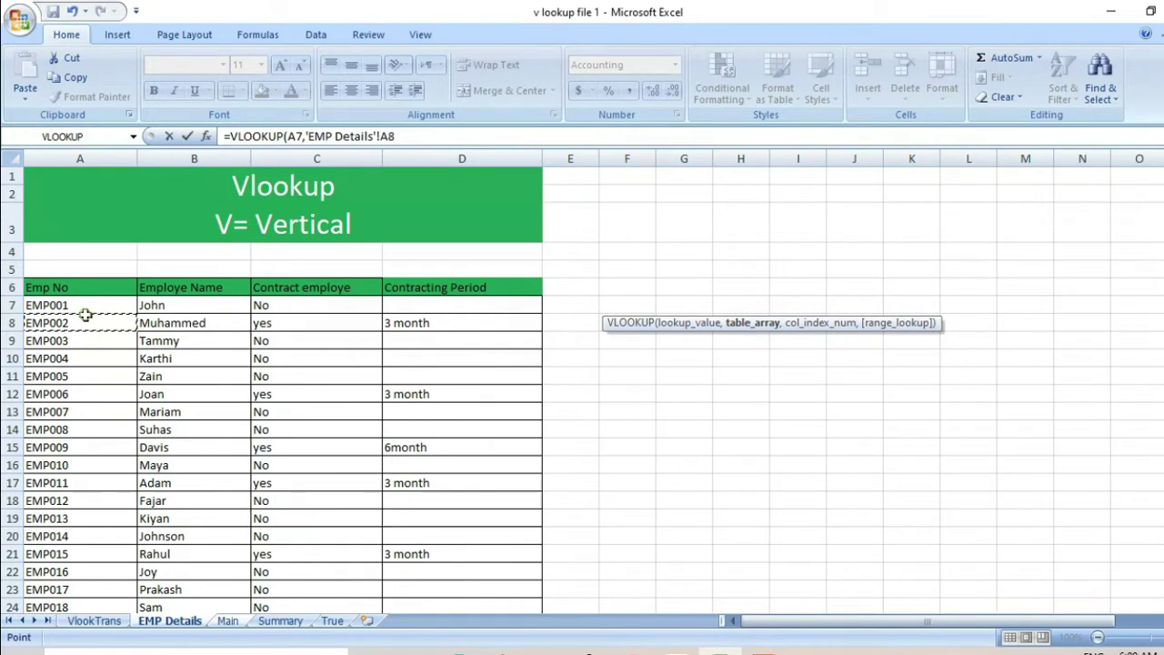
left_click(86, 312)
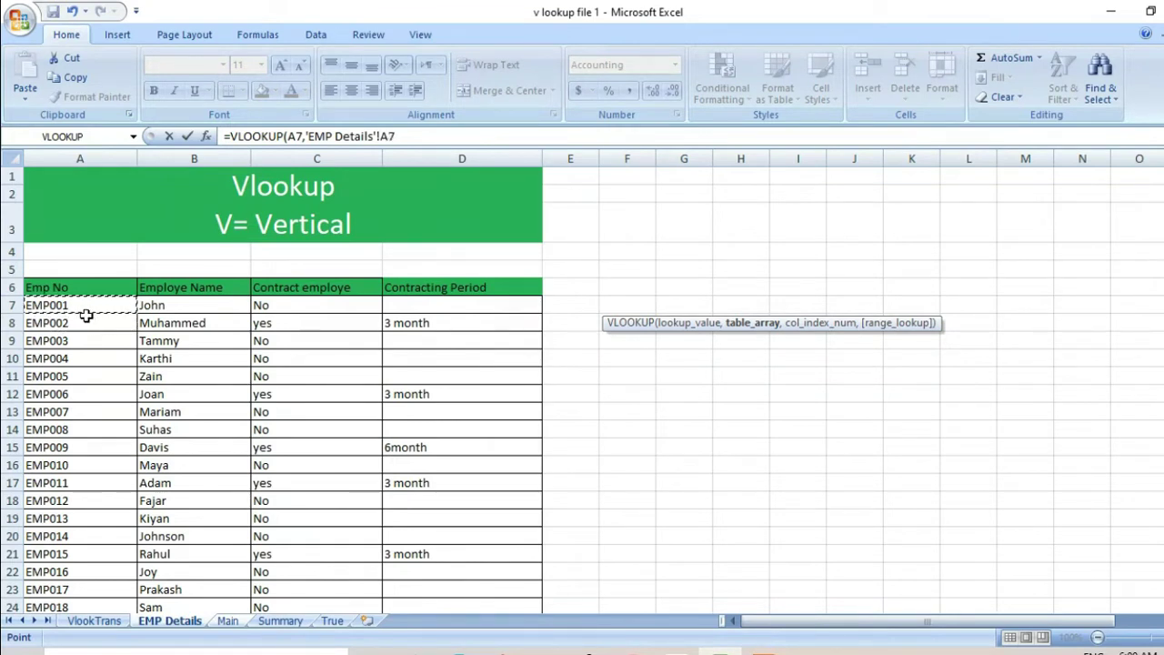
left_click_drag(86, 312, 536, 575)
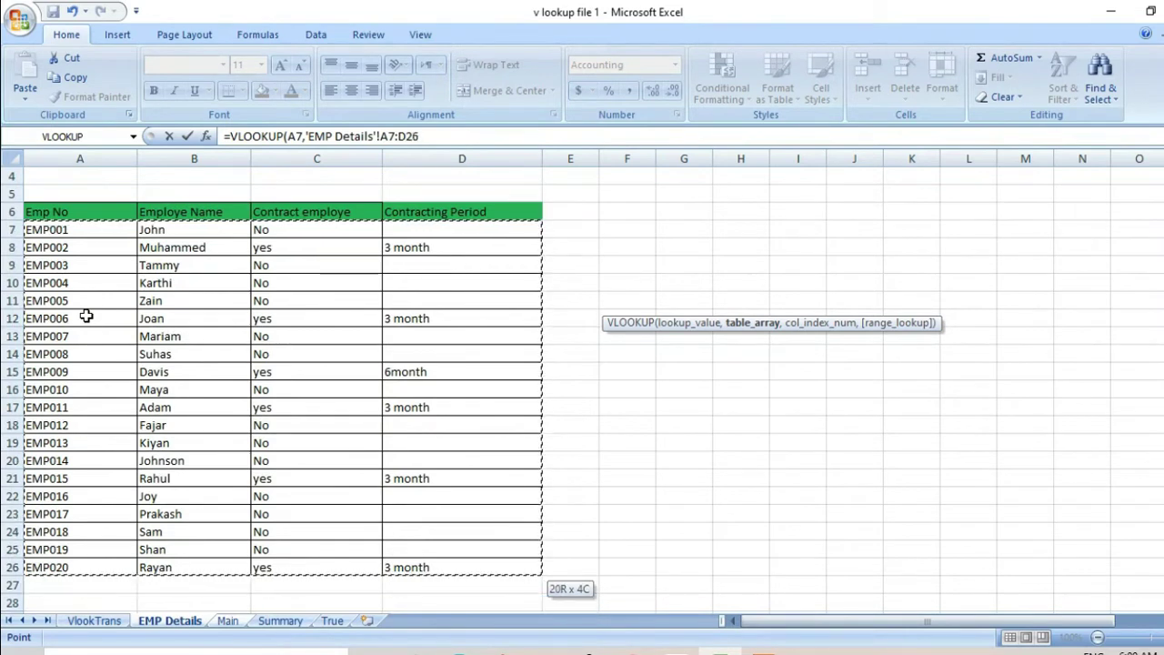
type(",")
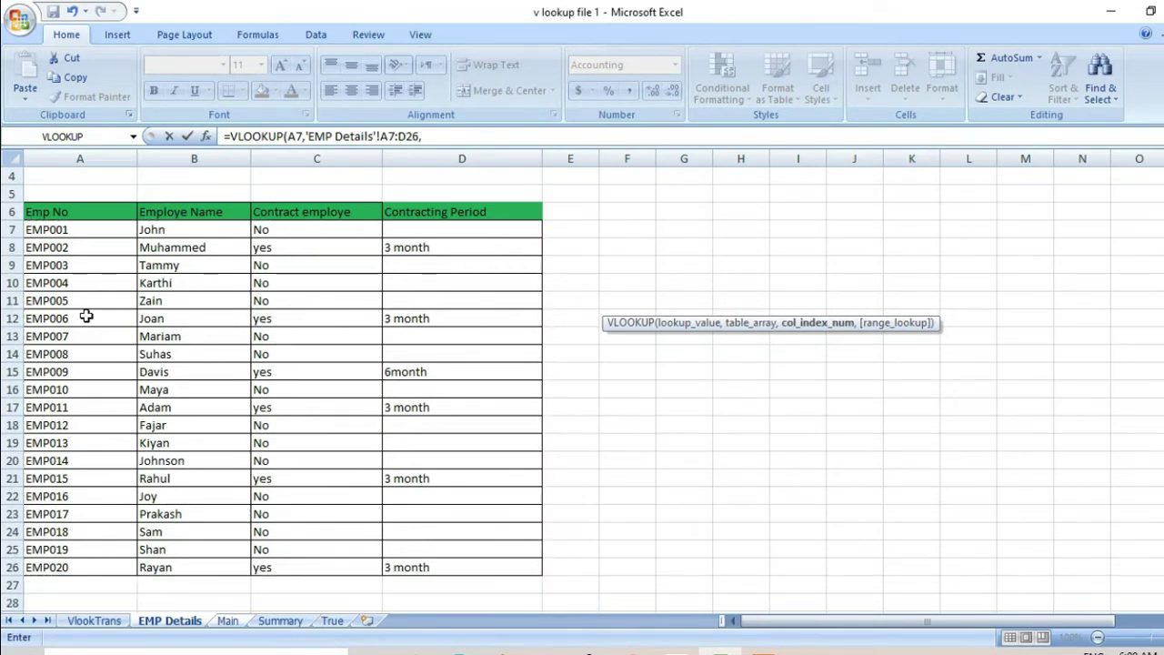
type("3,0")
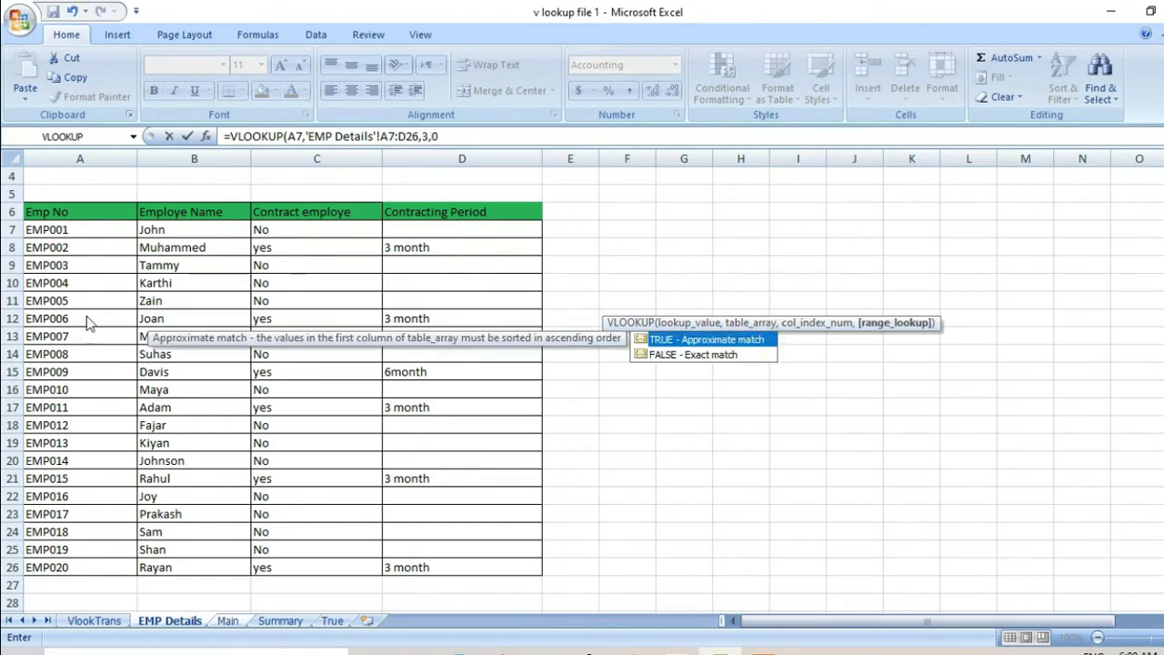
type(")")
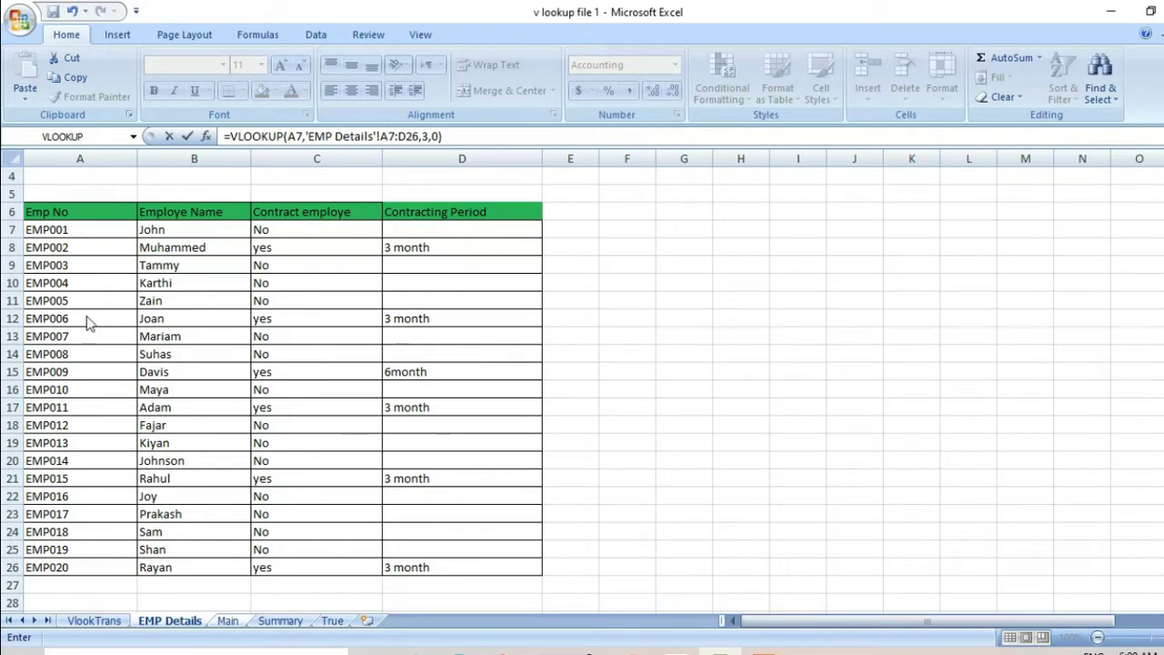
key("Return")
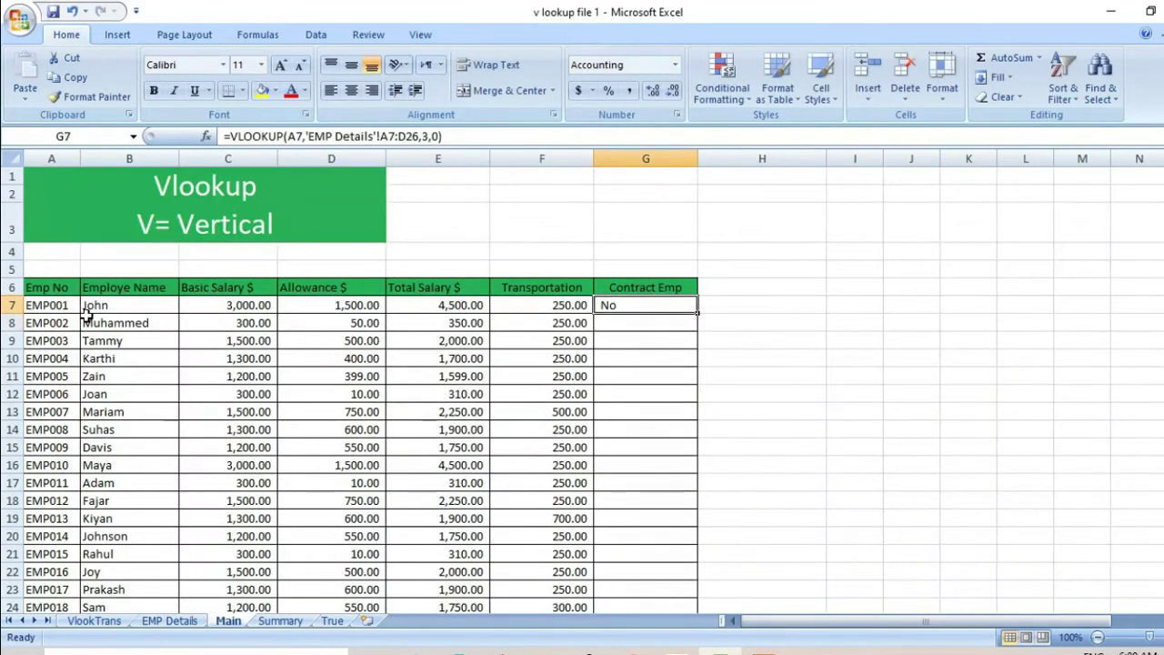
Step: Make G7's EMP Details table range absolute, $A$7:$D$26
left_click(389, 137)
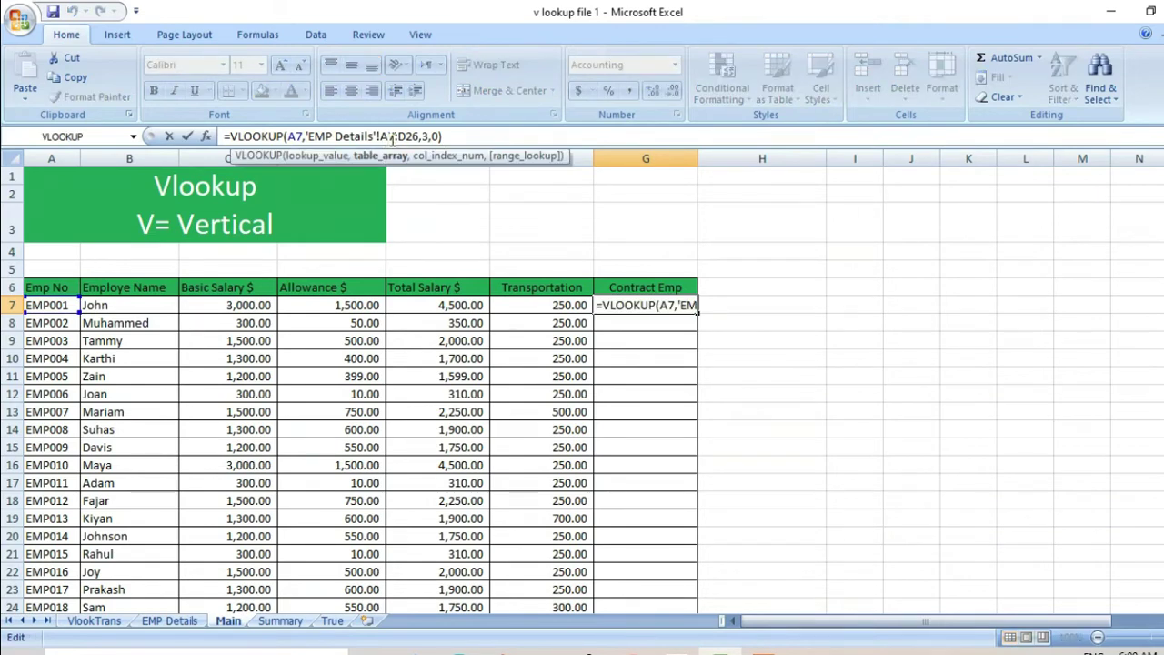
key("F4")
left_click(417, 136)
key("F4")
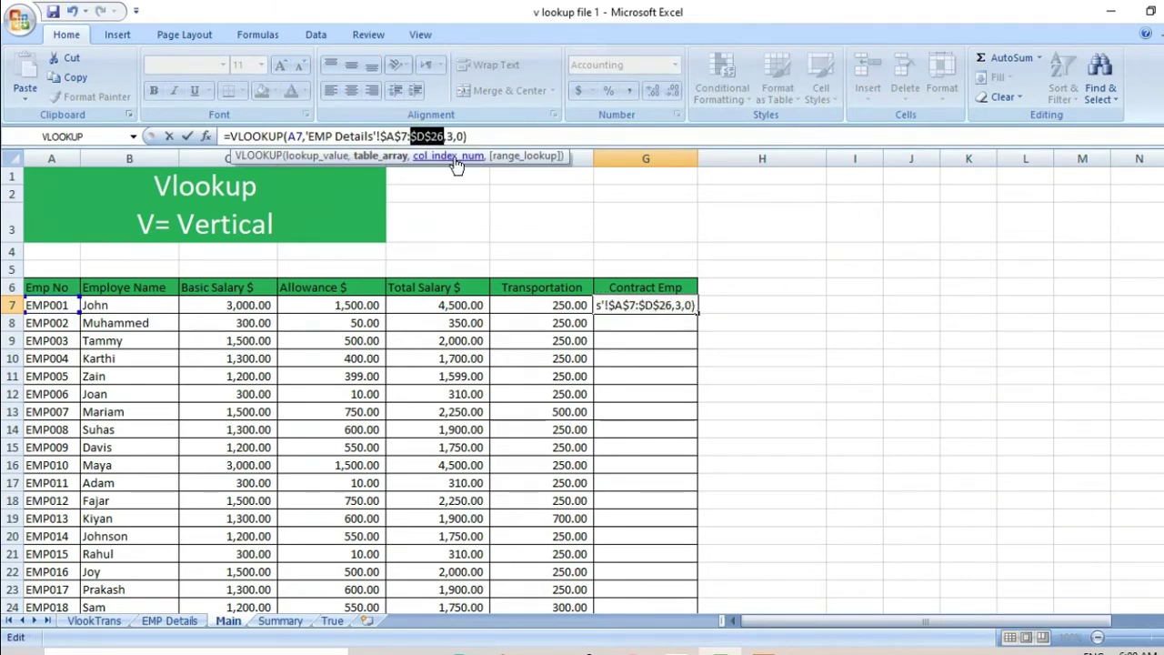
key("Return")
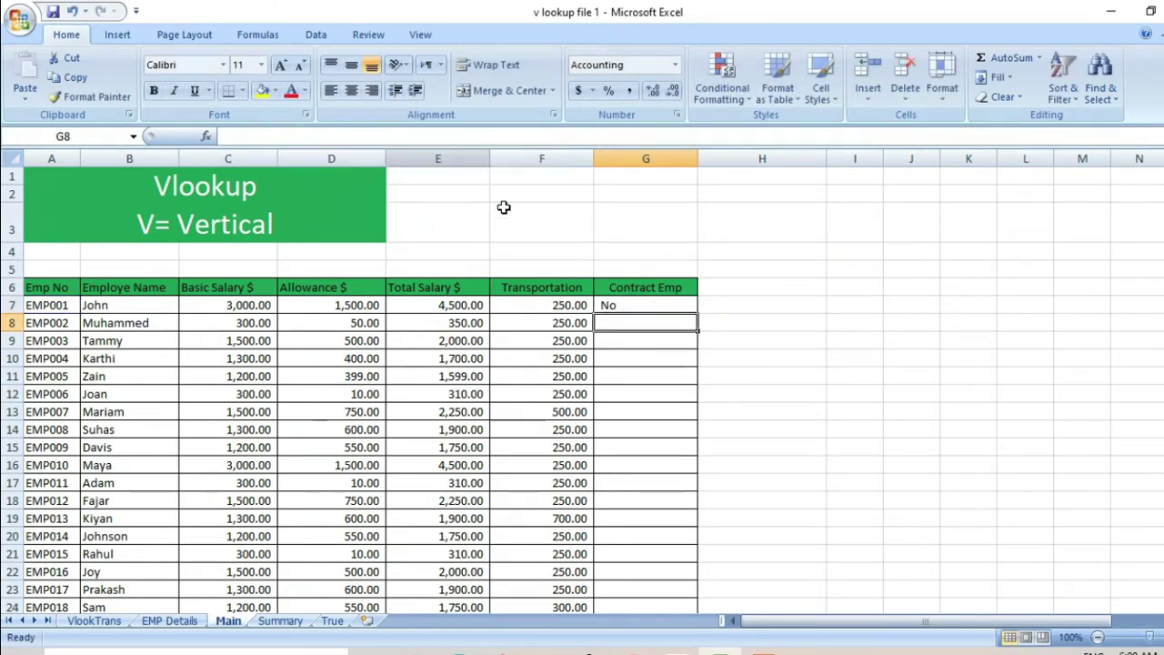
Step: Fill the Contract Emp lookup from G7 down to G26
left_click(678, 306)
left_click_drag(699, 315, 671, 567)
left_click(655, 335)
left_click(628, 237)
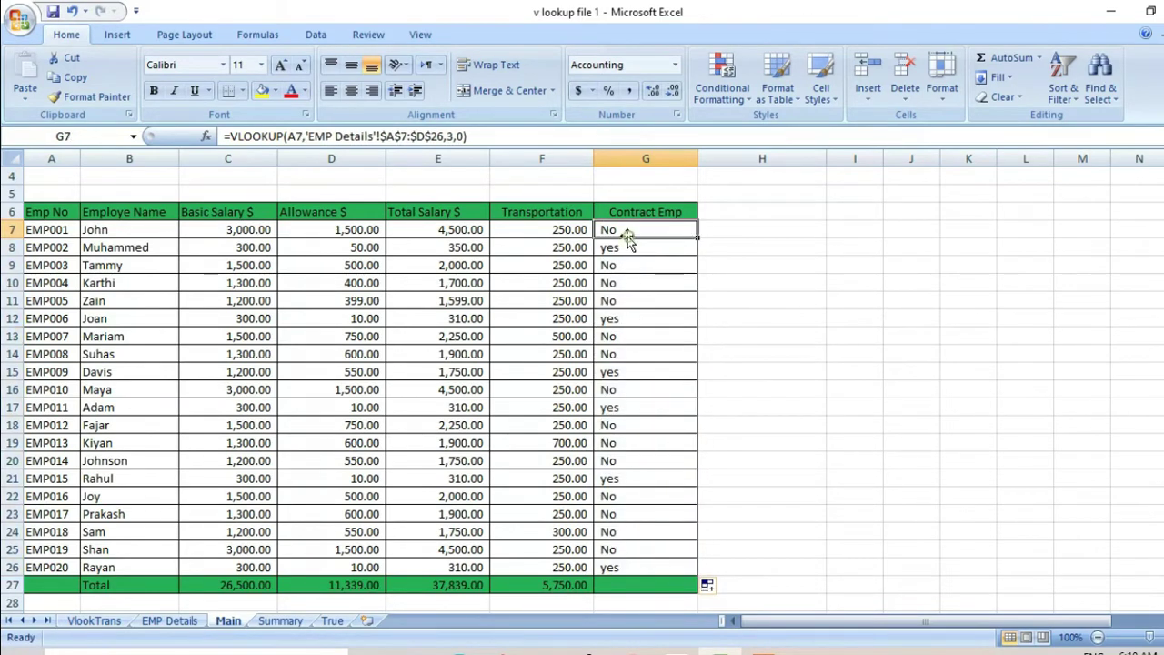
Step: Verify Contract Emp values against EMP Details, inspect F14 and G14, then view Summary
left_click(164, 617)
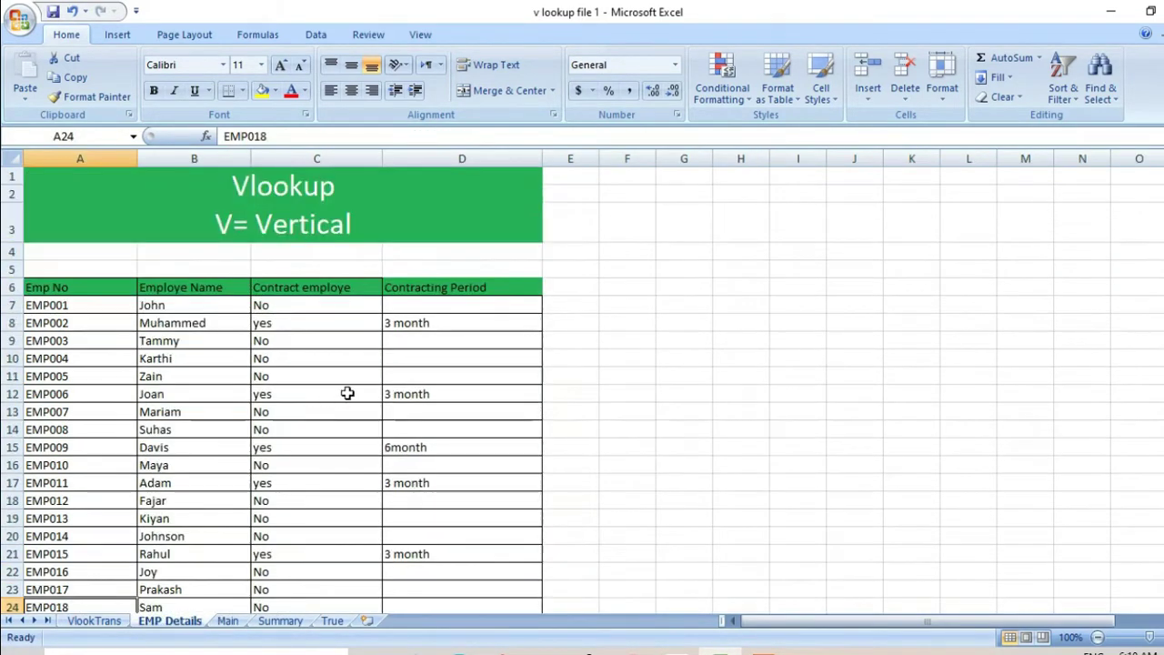
left_click_drag(288, 306, 304, 538)
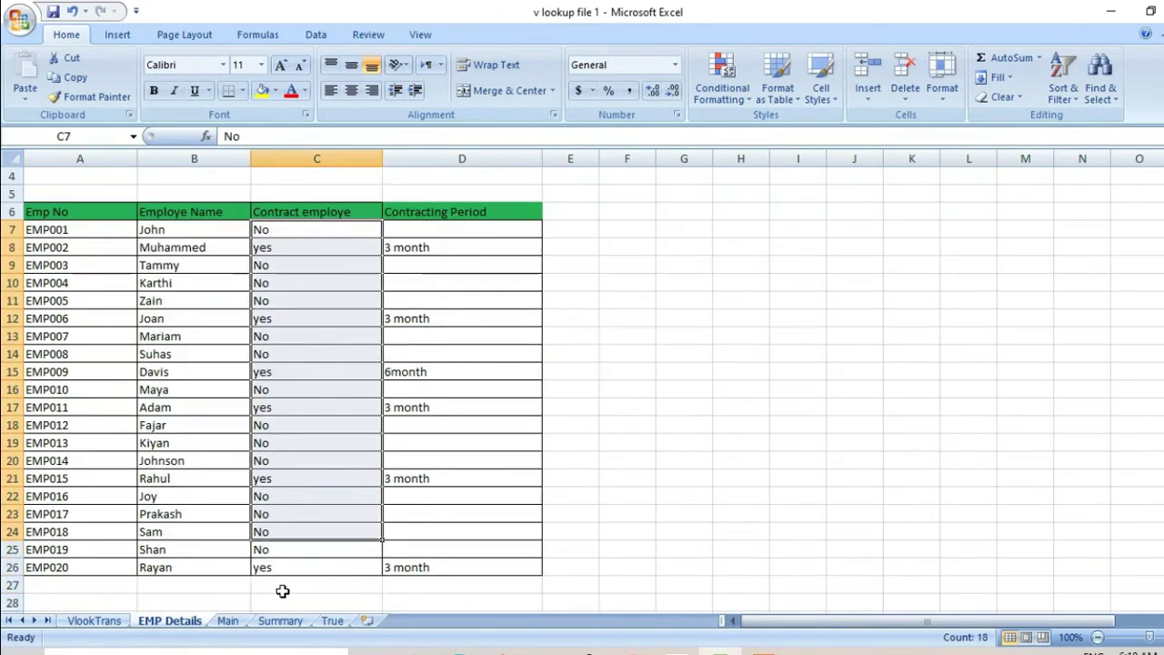
left_click(227, 620)
left_click(568, 358)
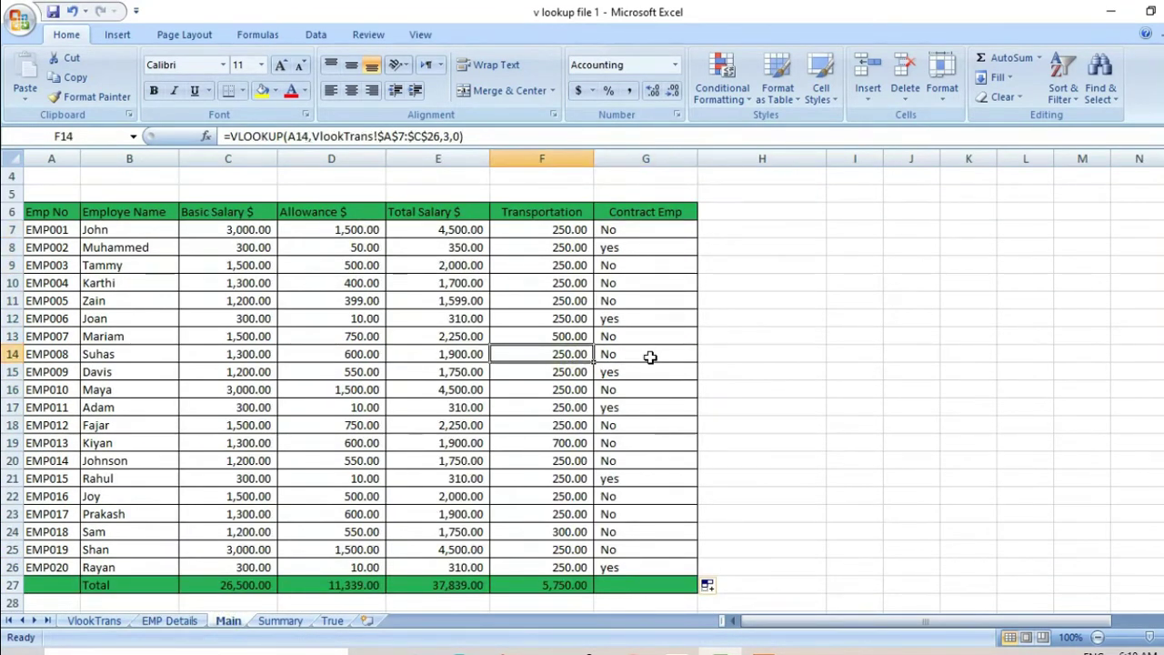
left_click(646, 355)
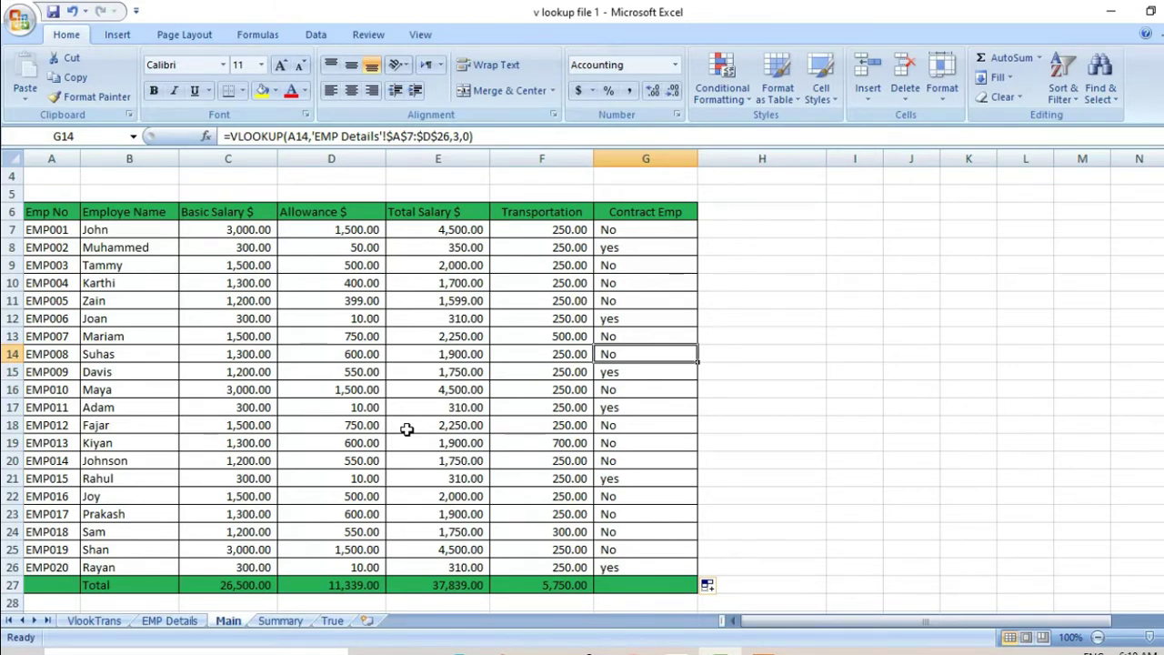
left_click(284, 621)
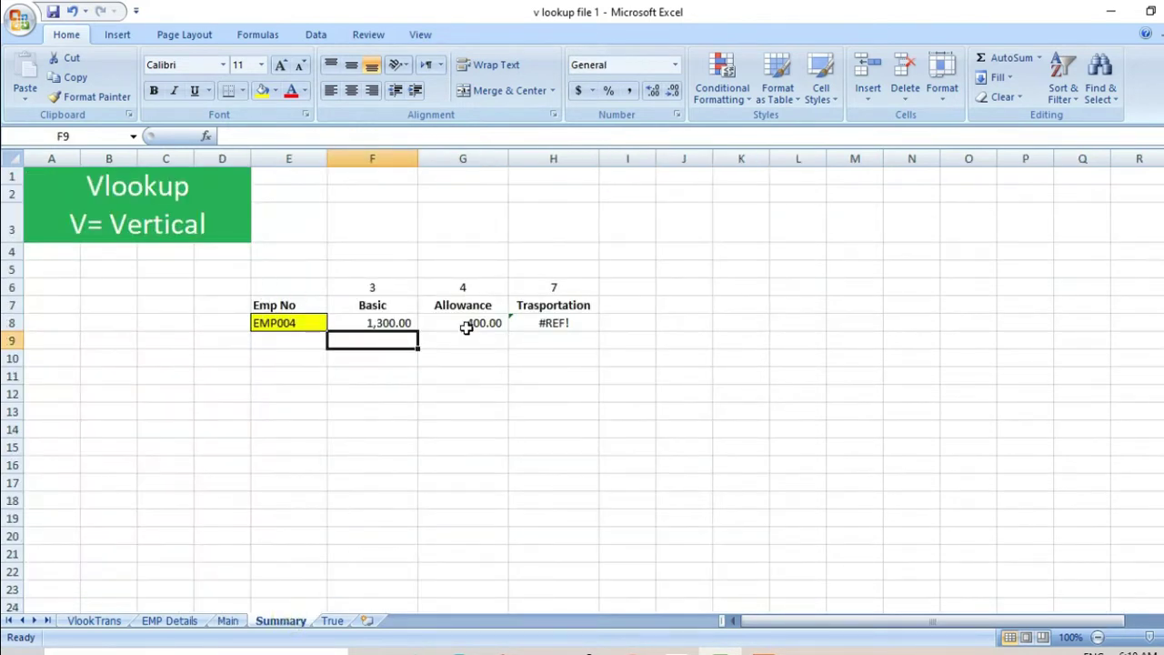
Step: Clear EMP004's Basic, Allowance and Transportation results and the column numbers 3, 4, 7
left_click(385, 319)
left_click_drag(385, 318, 553, 322)
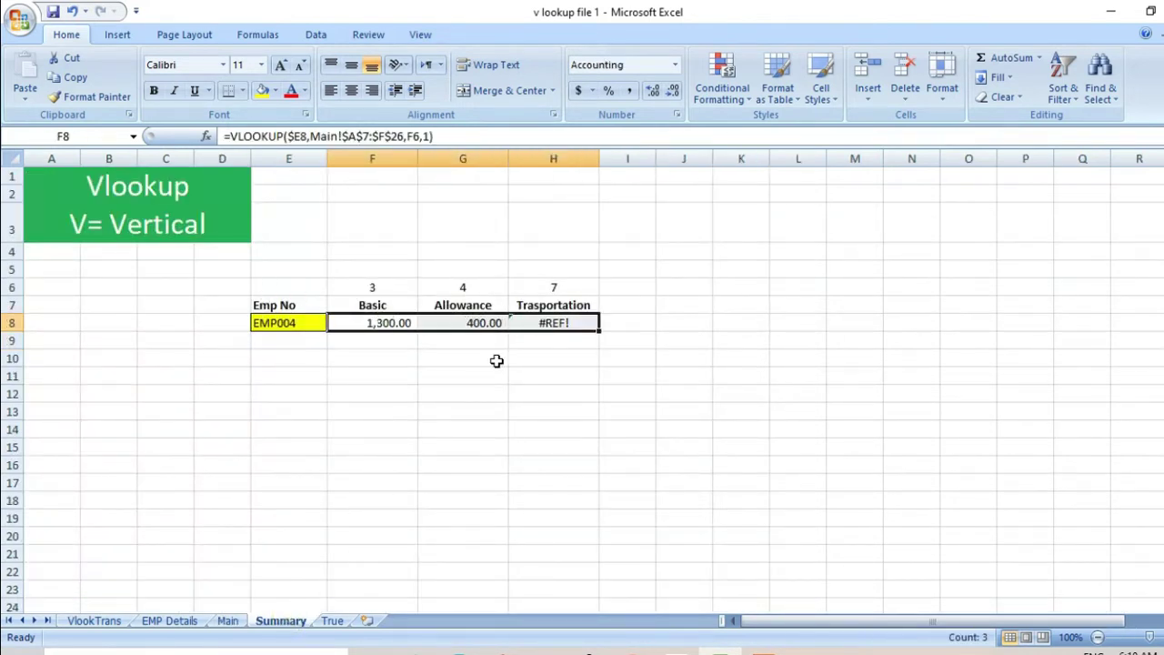
key("Delete")
left_click_drag(382, 286, 592, 286)
key("Delete")
left_click(414, 320)
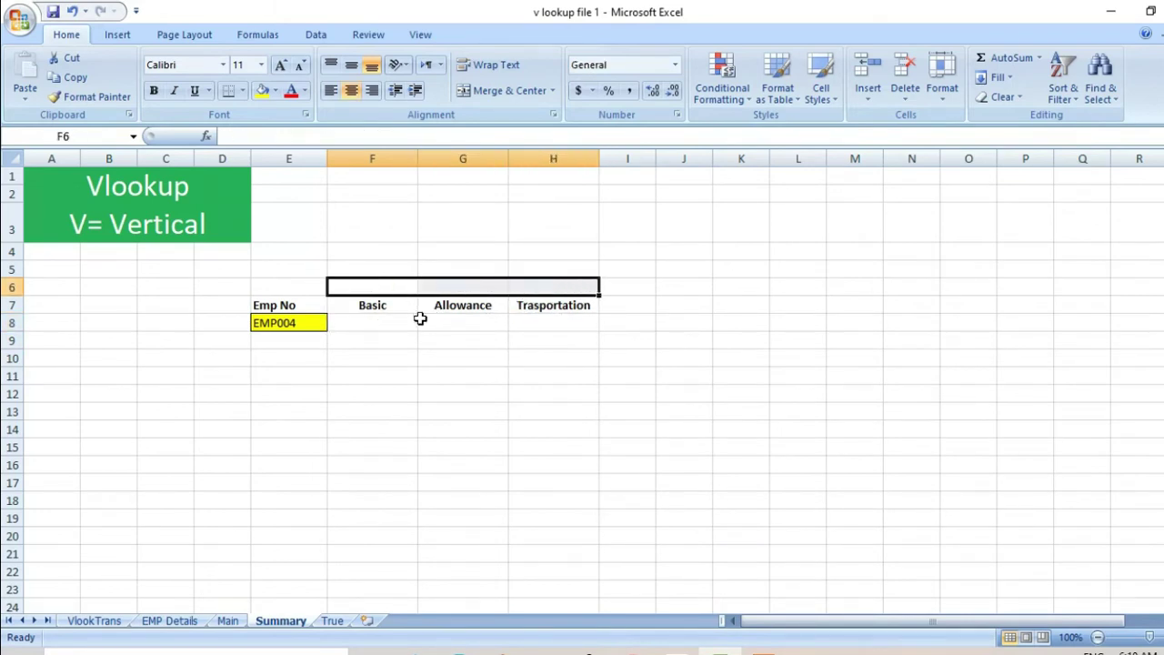
left_click(577, 318)
left_click(619, 304)
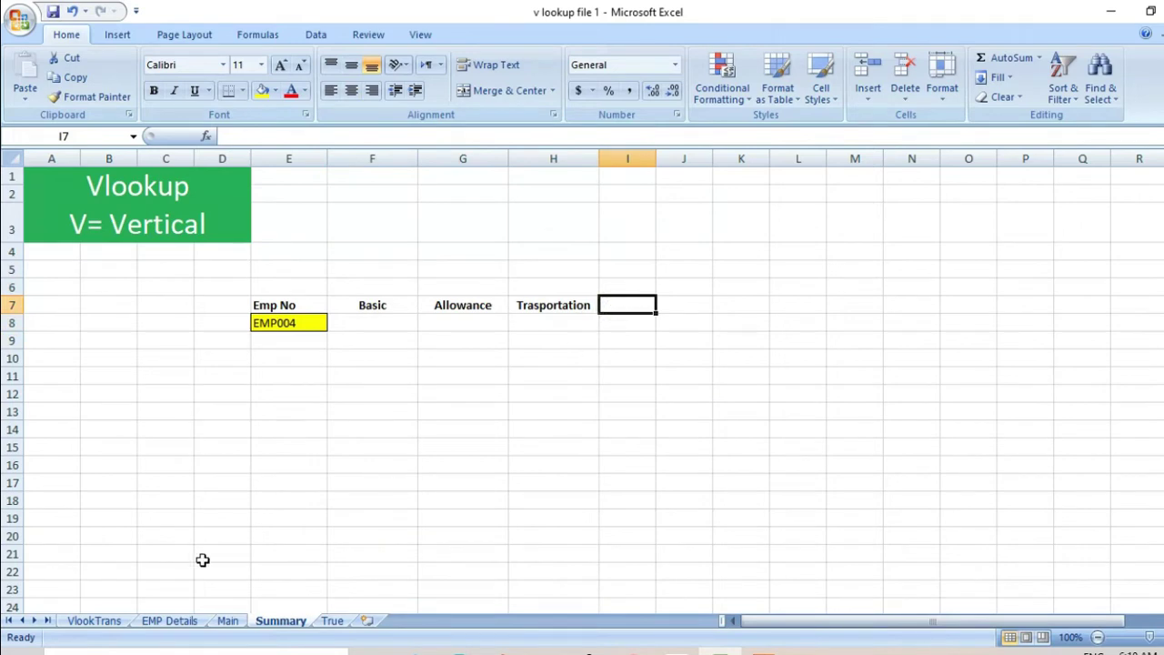
Step: Copy Main's Contract Emp header and paste it as a value into Summary I7
left_click(227, 620)
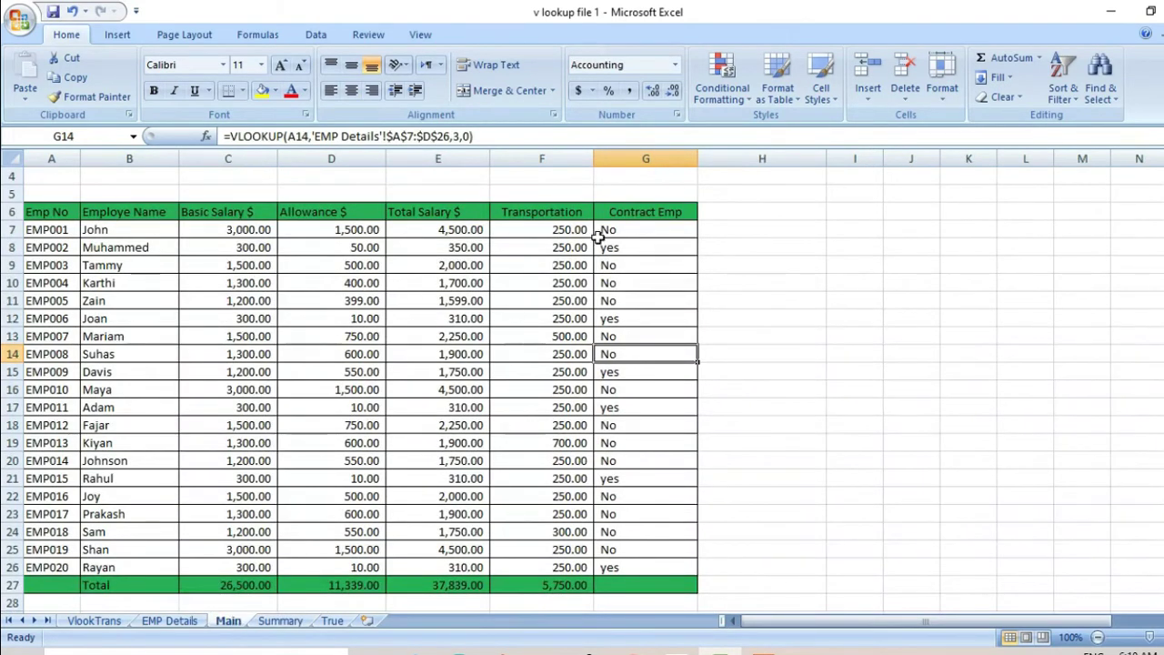
left_click(642, 213)
key("ctrl+c")
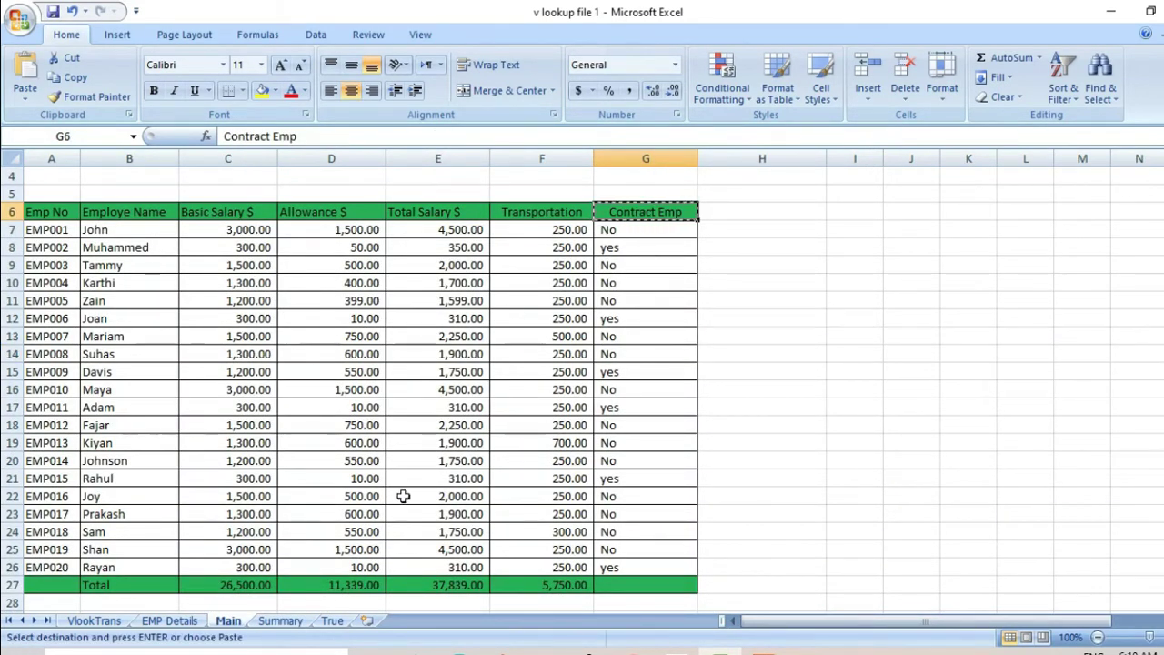
left_click(282, 623)
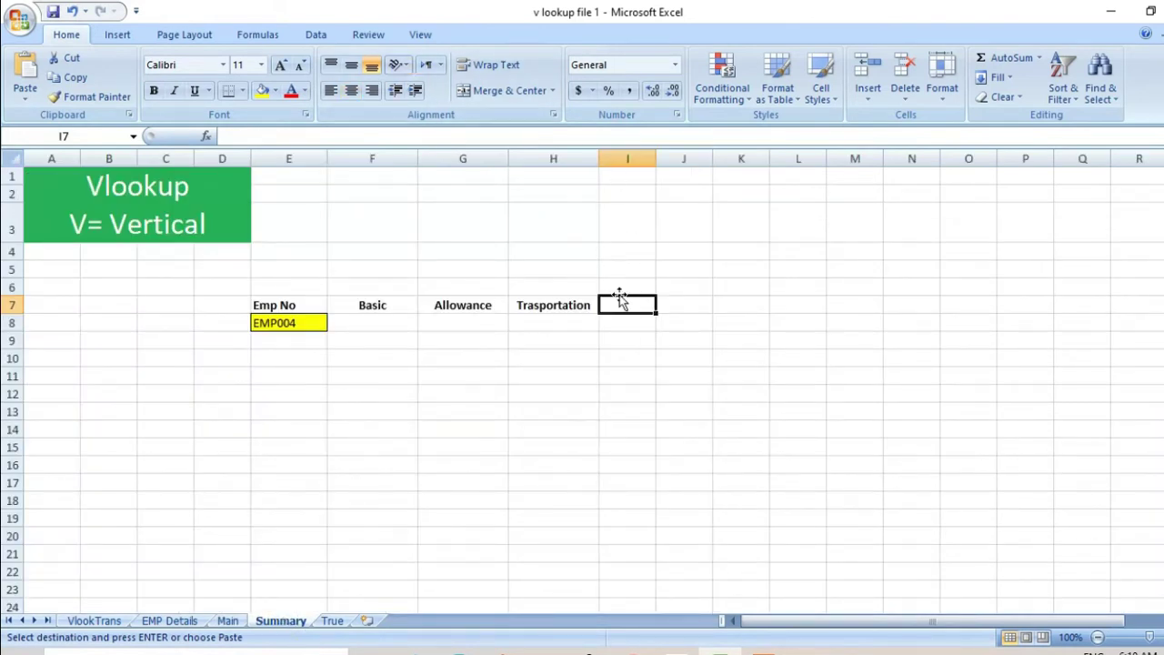
right_click(643, 311)
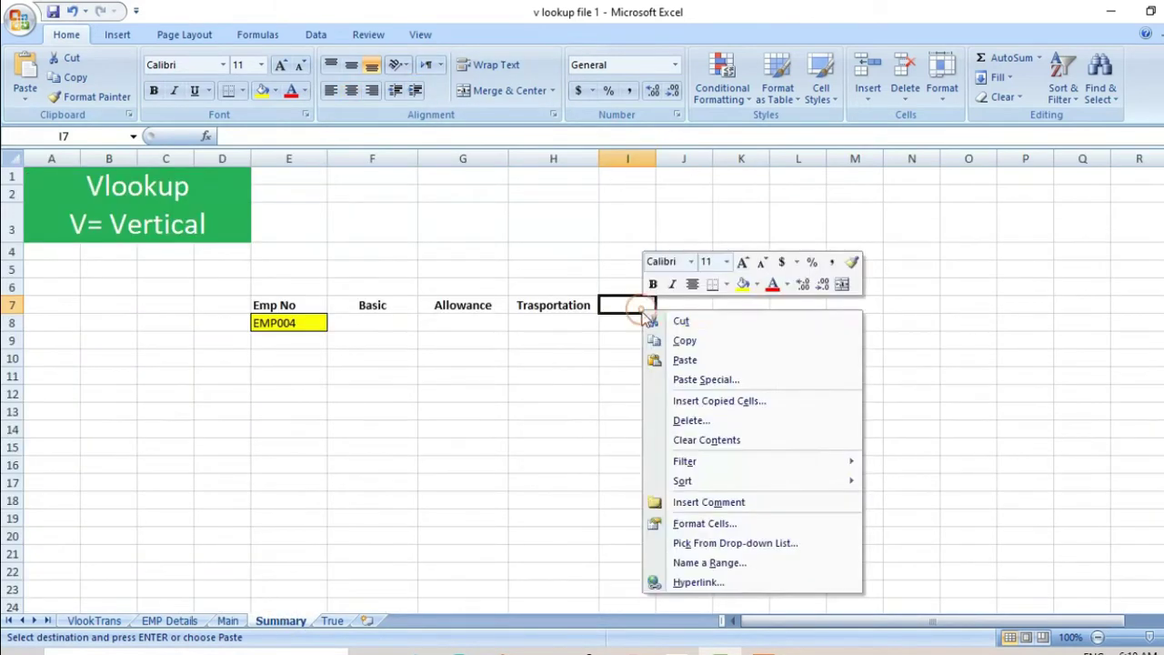
left_click(701, 379)
left_click(570, 313)
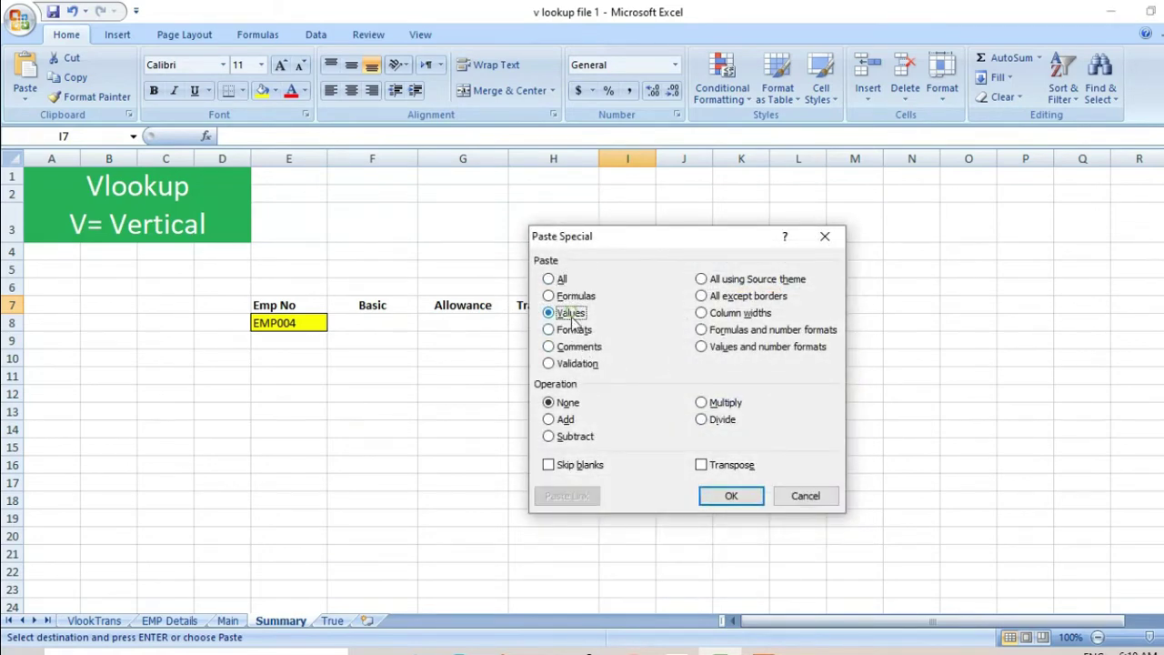
left_click(730, 496)
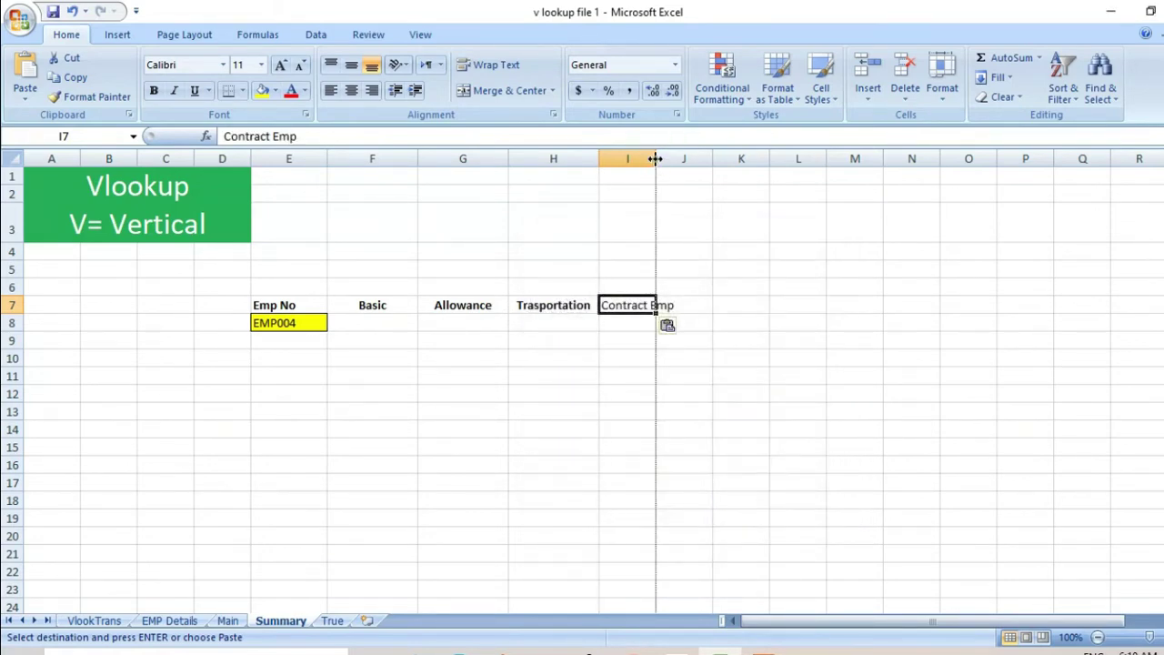
Step: Widen column I to fit Contract Emp and clear the copy marquee
left_click_drag(655, 160, 678, 159)
left_click(587, 305)
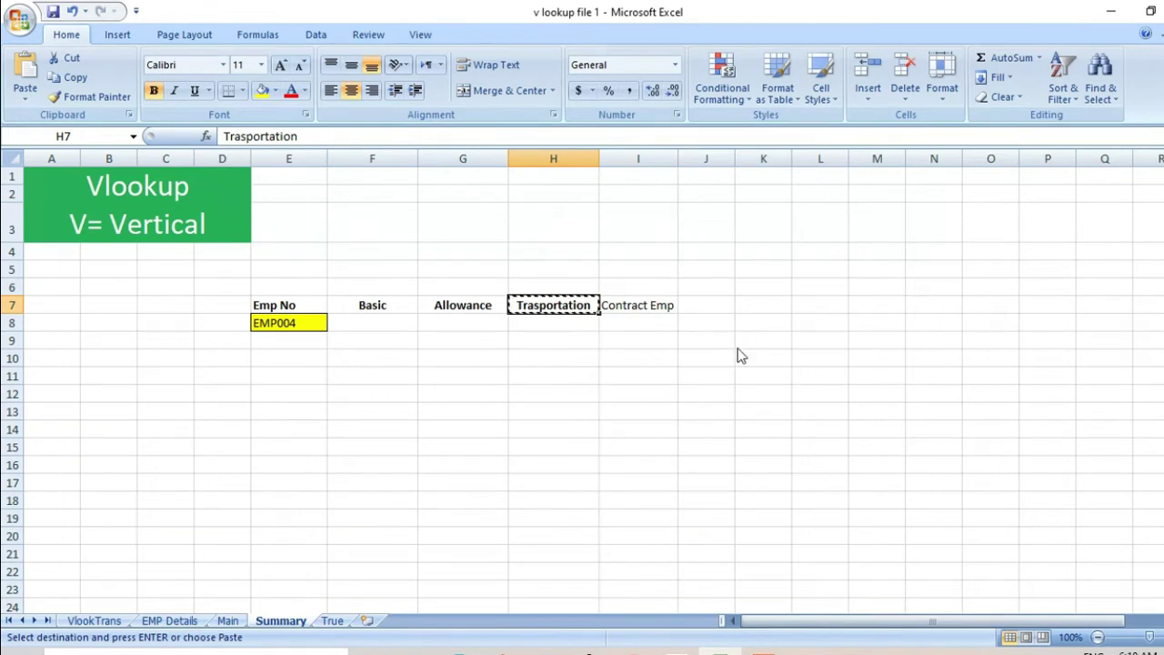
key("Right")
key("Escape")
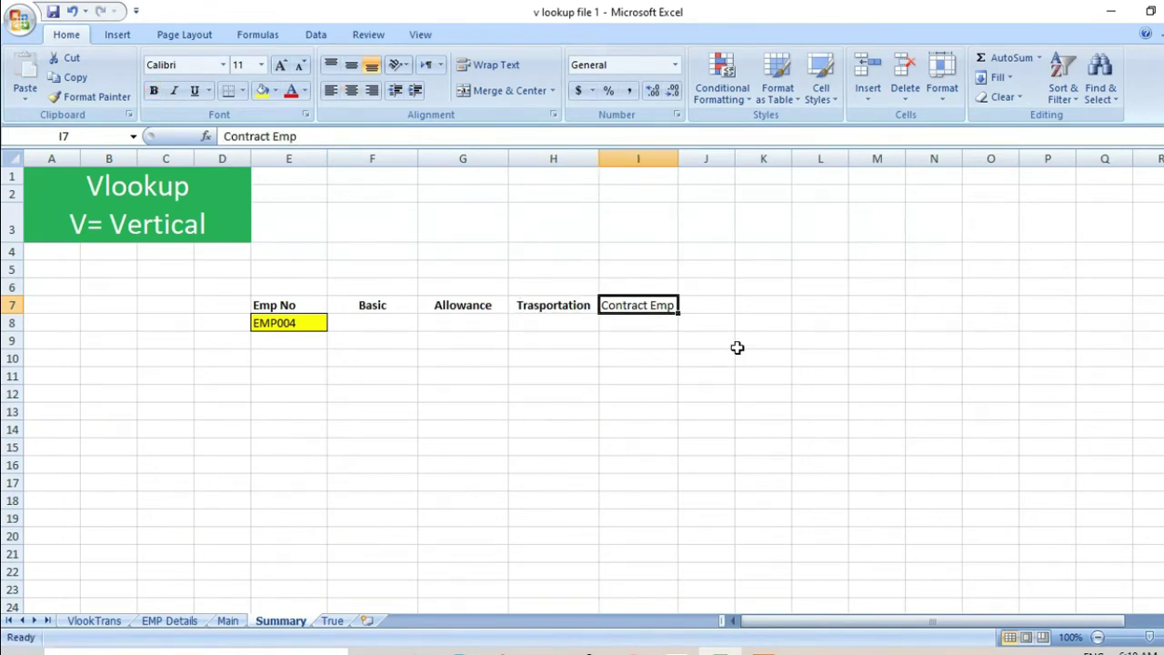
left_click(500, 337)
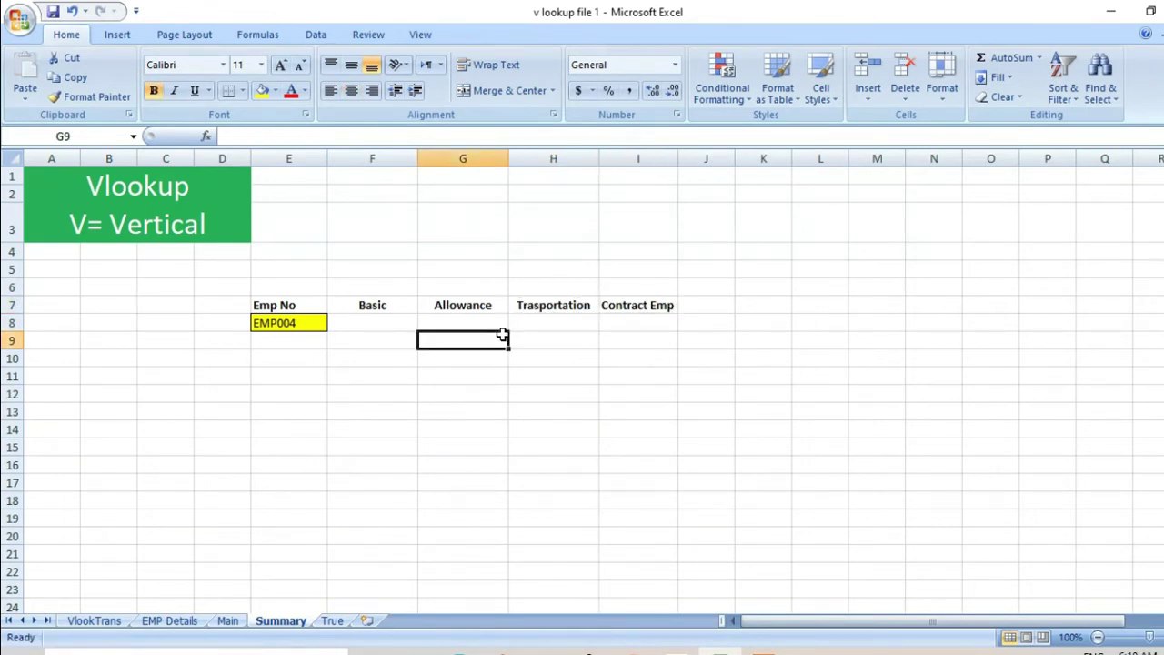
Step: Enter =VLOOKUP(E8,Main!A7:G26,3,0) in F8 to return EMP004's Basic of 1,300.00
left_click(385, 324)
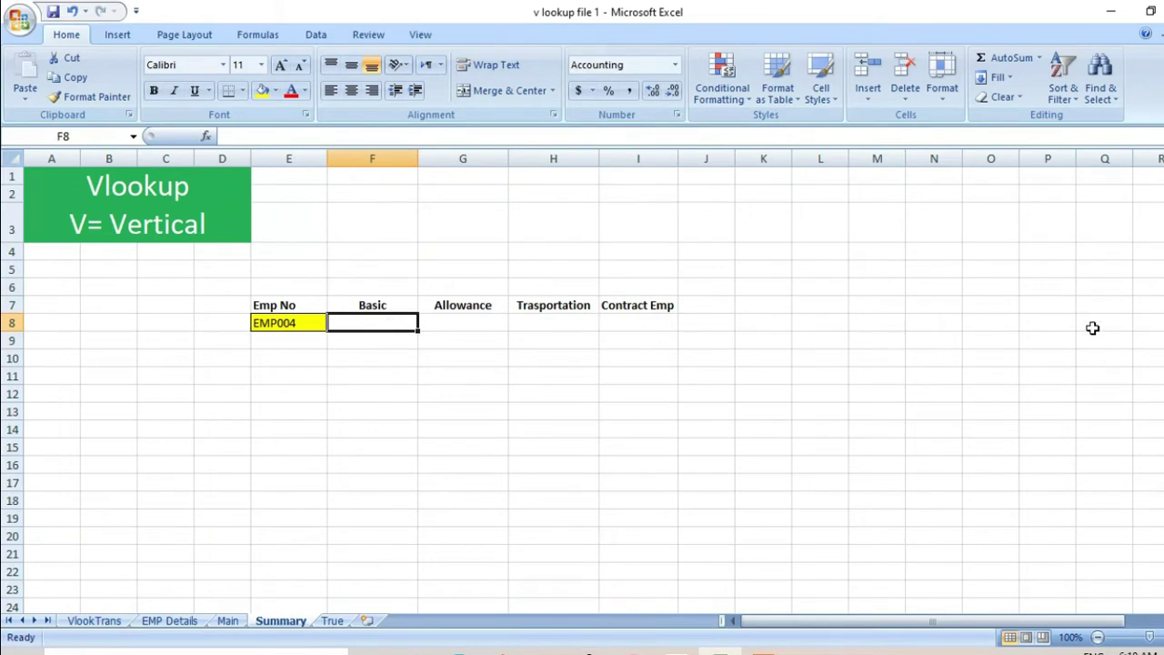
type("=v")
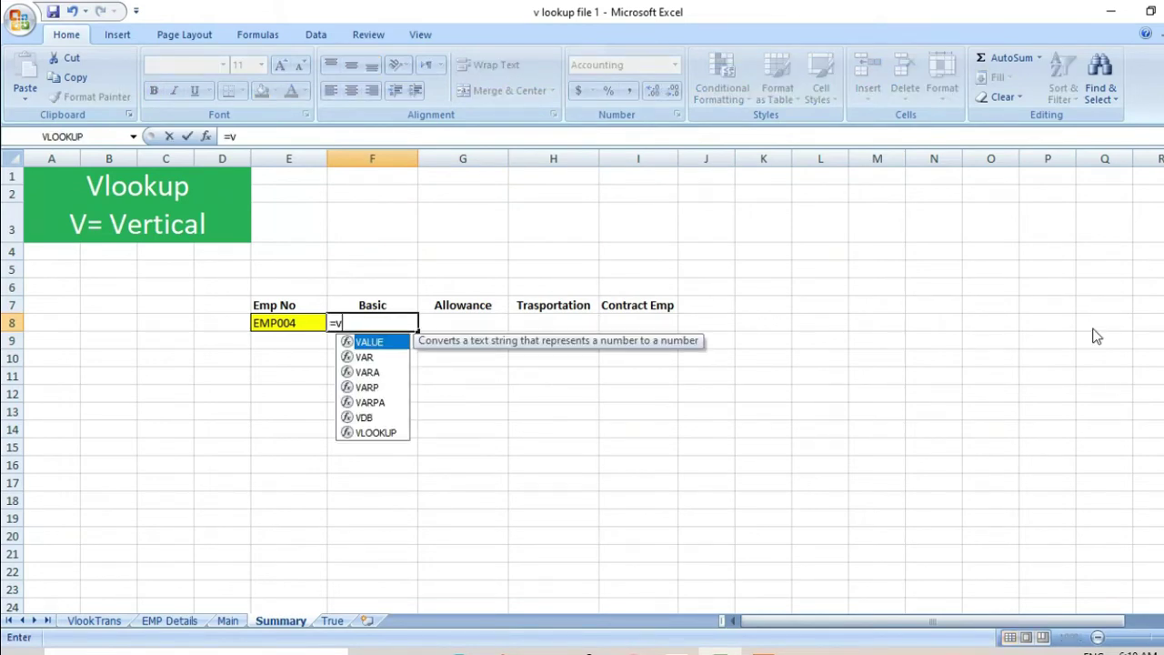
type("l")
key("Tab")
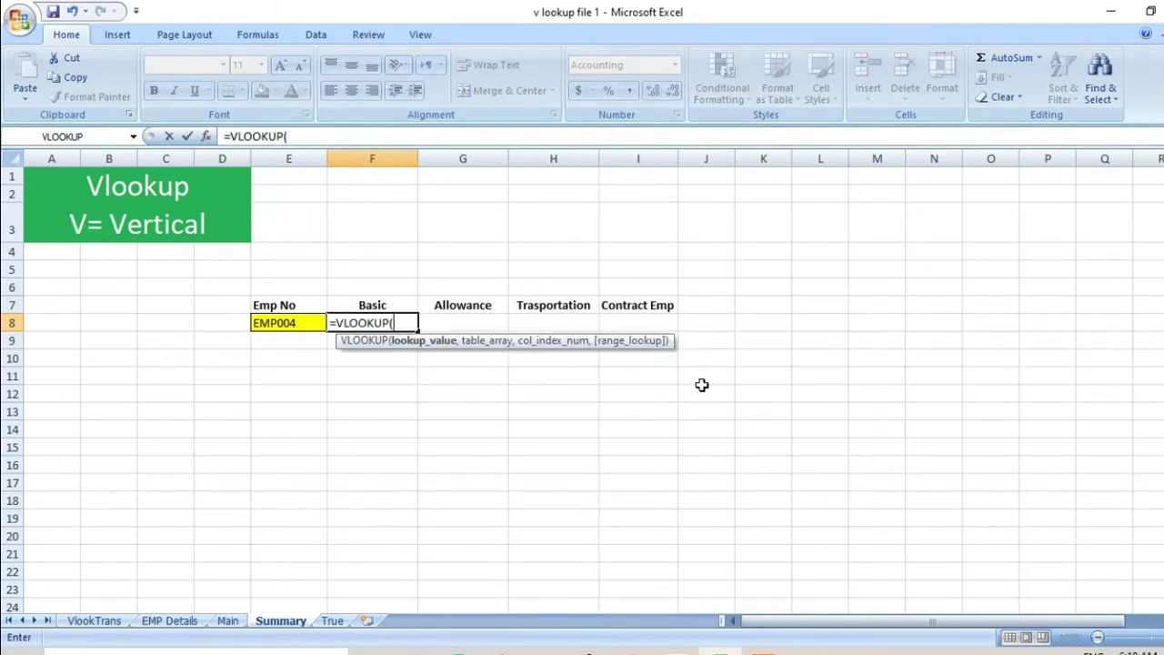
left_click(302, 333)
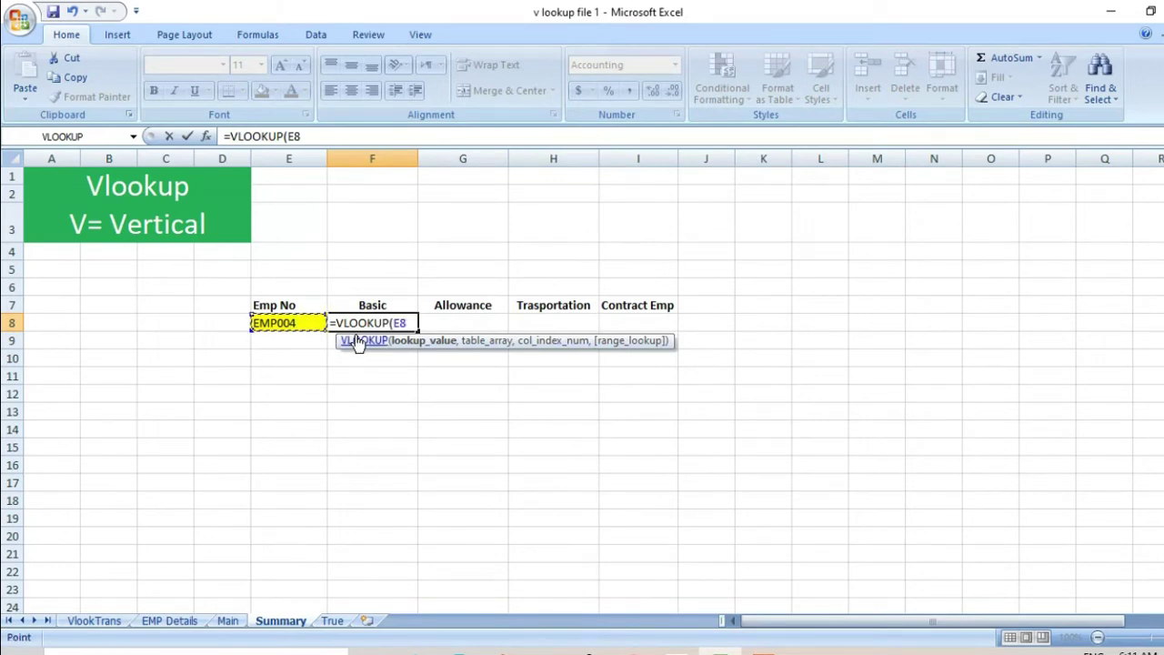
type(",")
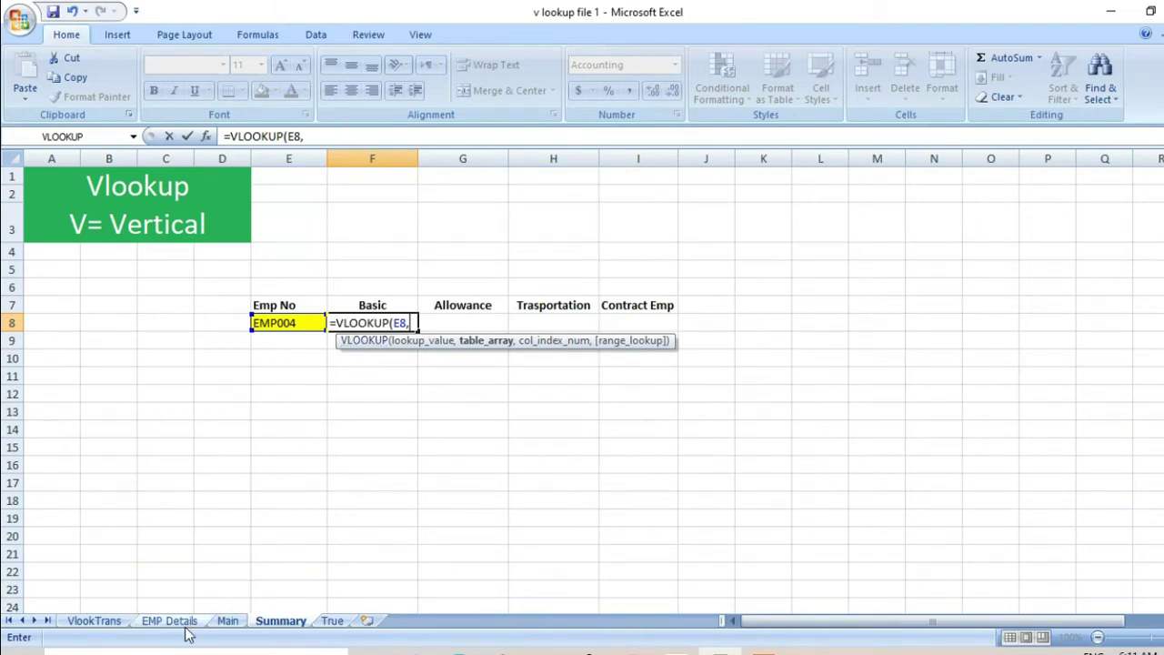
left_click(227, 621)
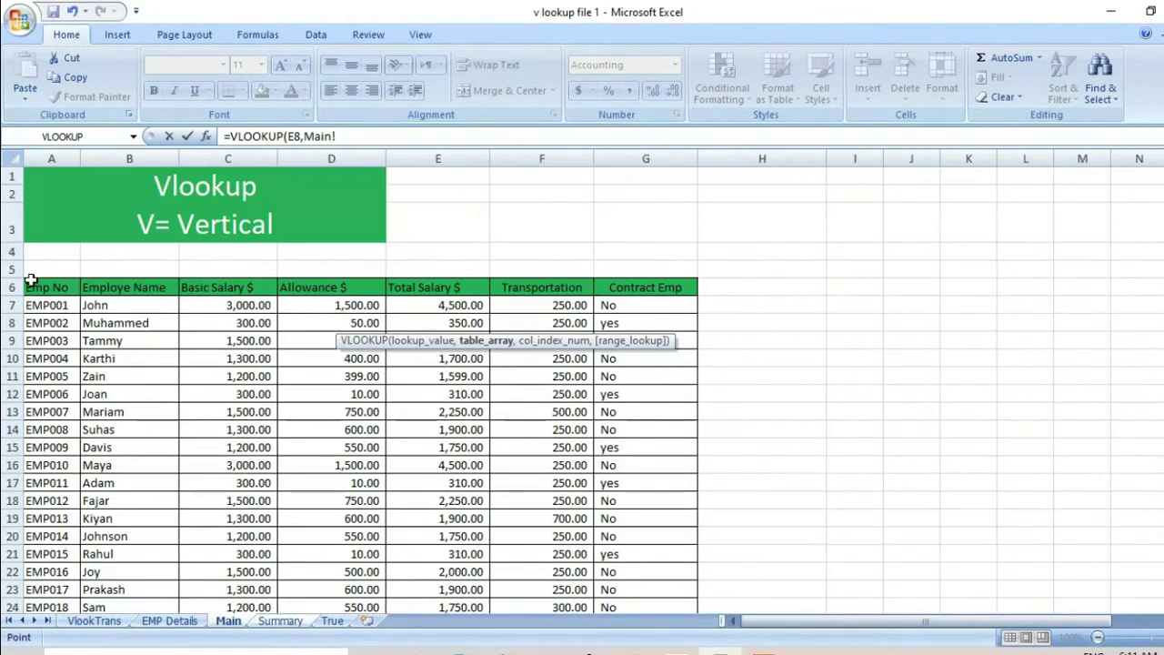
left_click(57, 307)
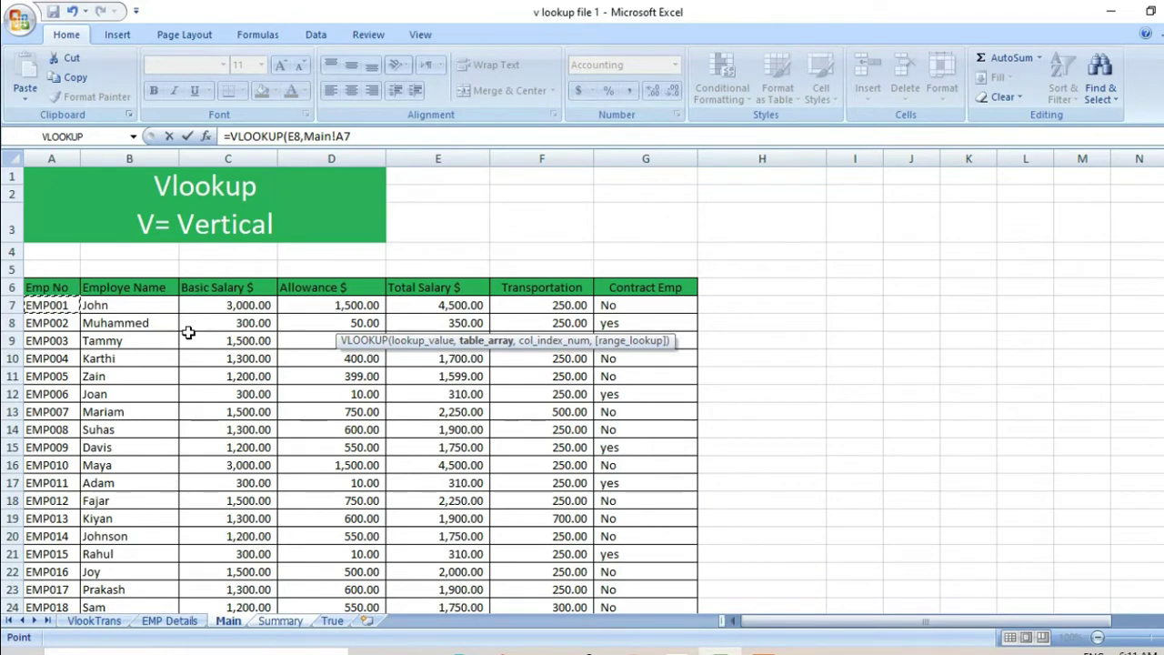
key("shift+Right")
key("shift+Right")
key("shift+Right")
key("shift+Right")
key("shift+Right")
key("shift+Right")
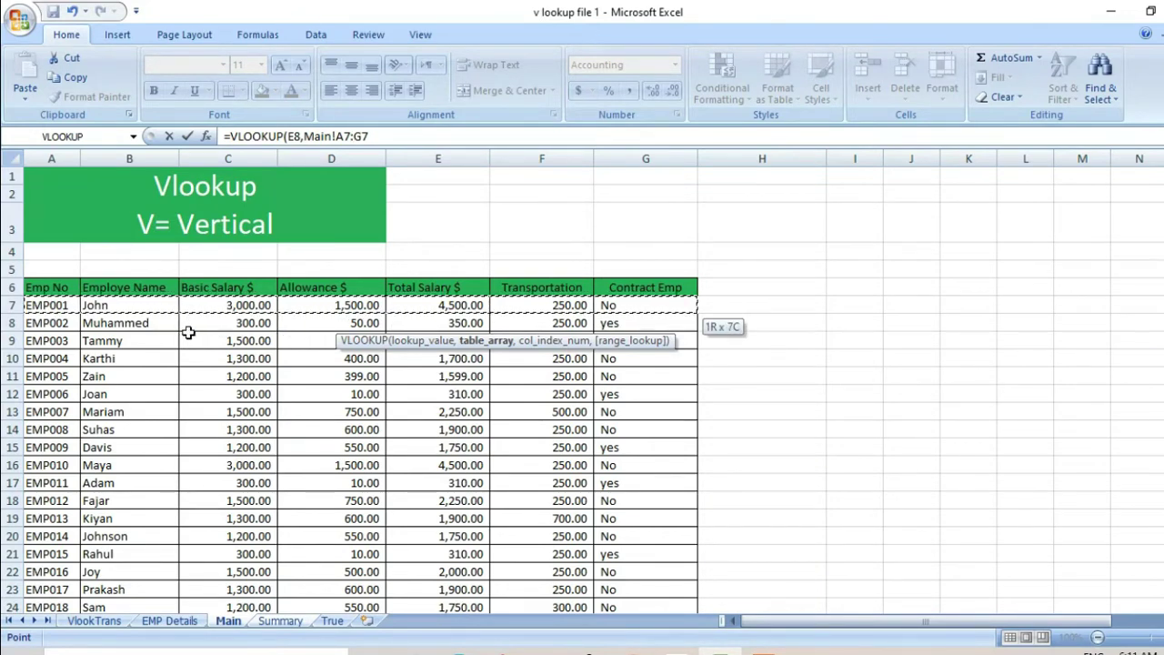
key("ctrl+shift+Down")
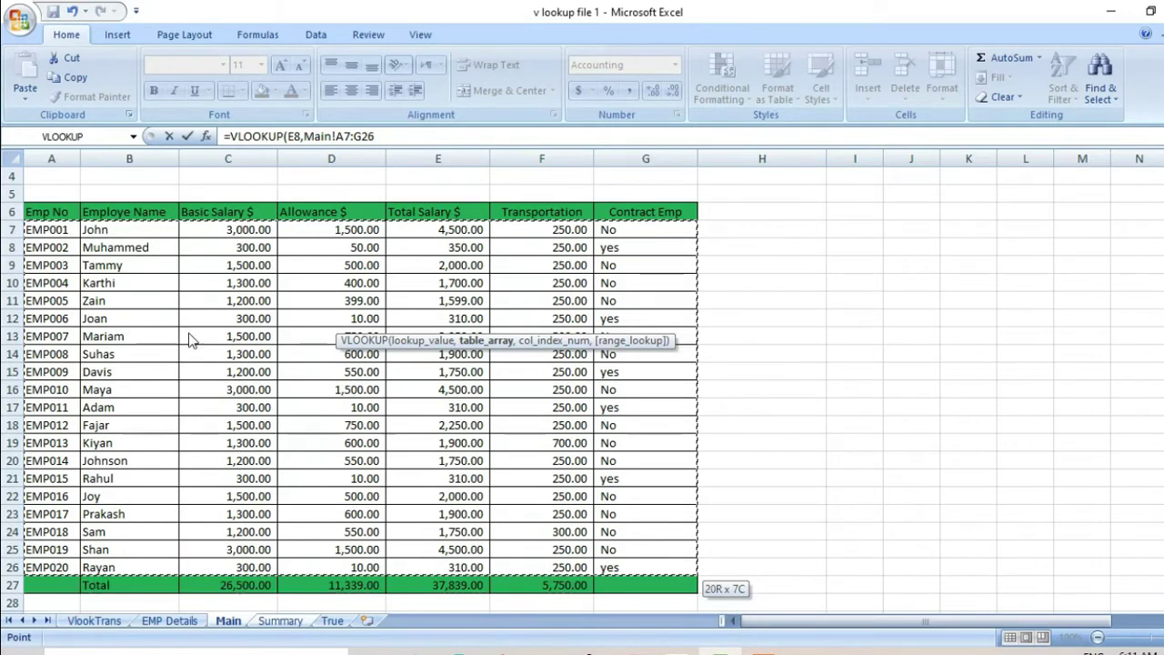
type(",")
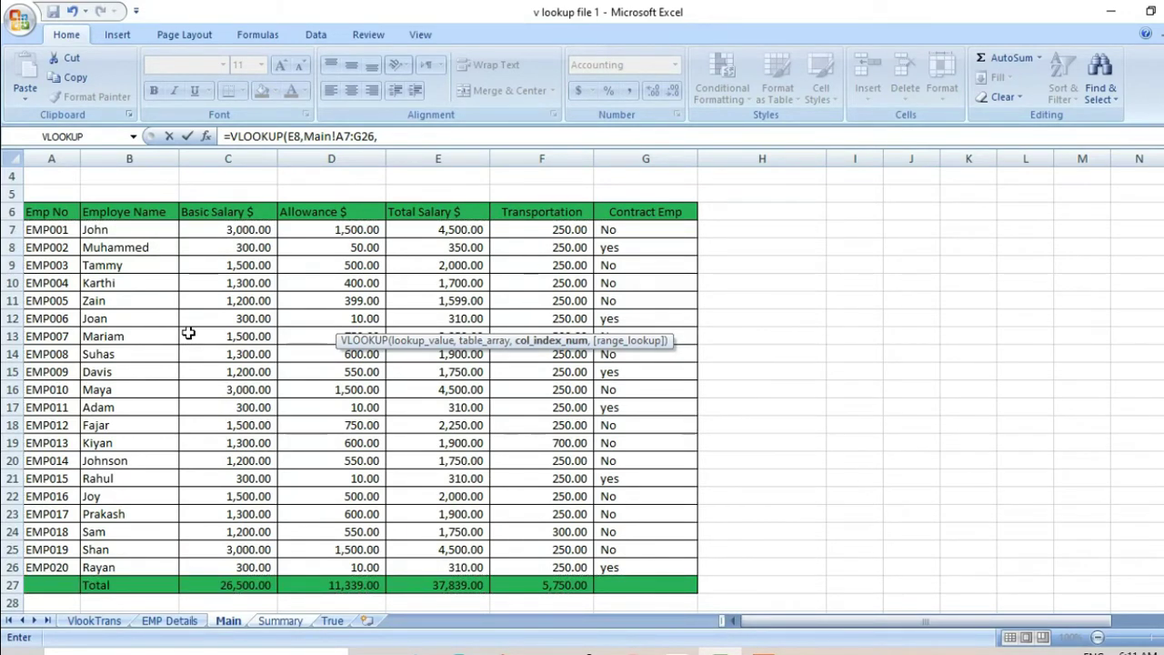
type("3,0")
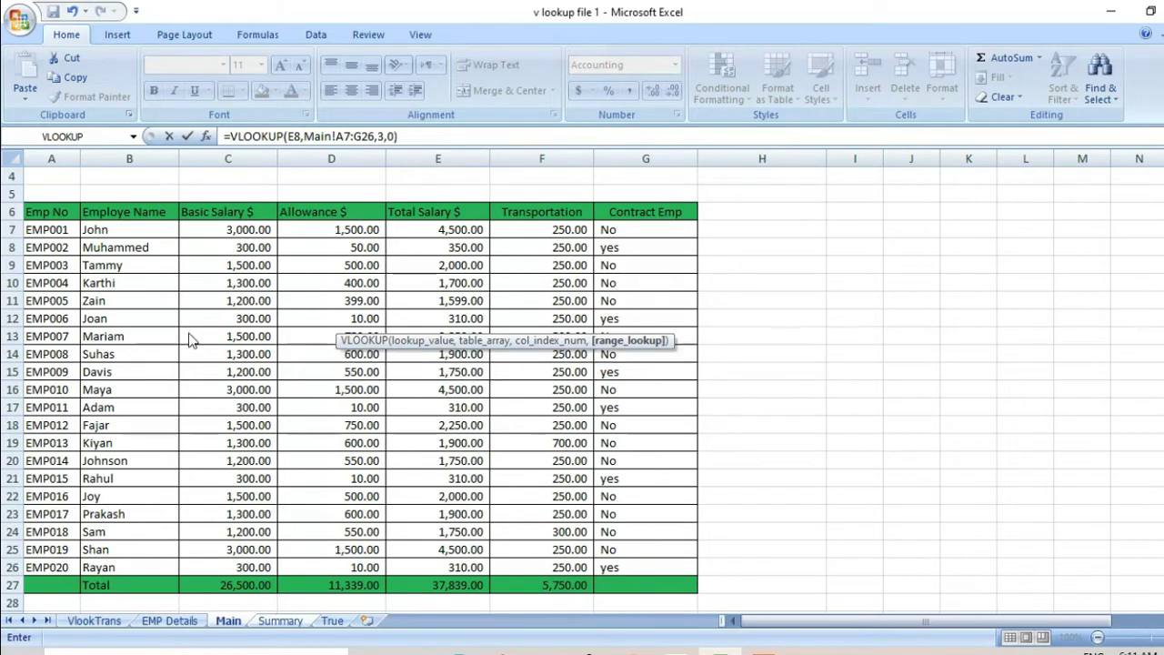
key("Return")
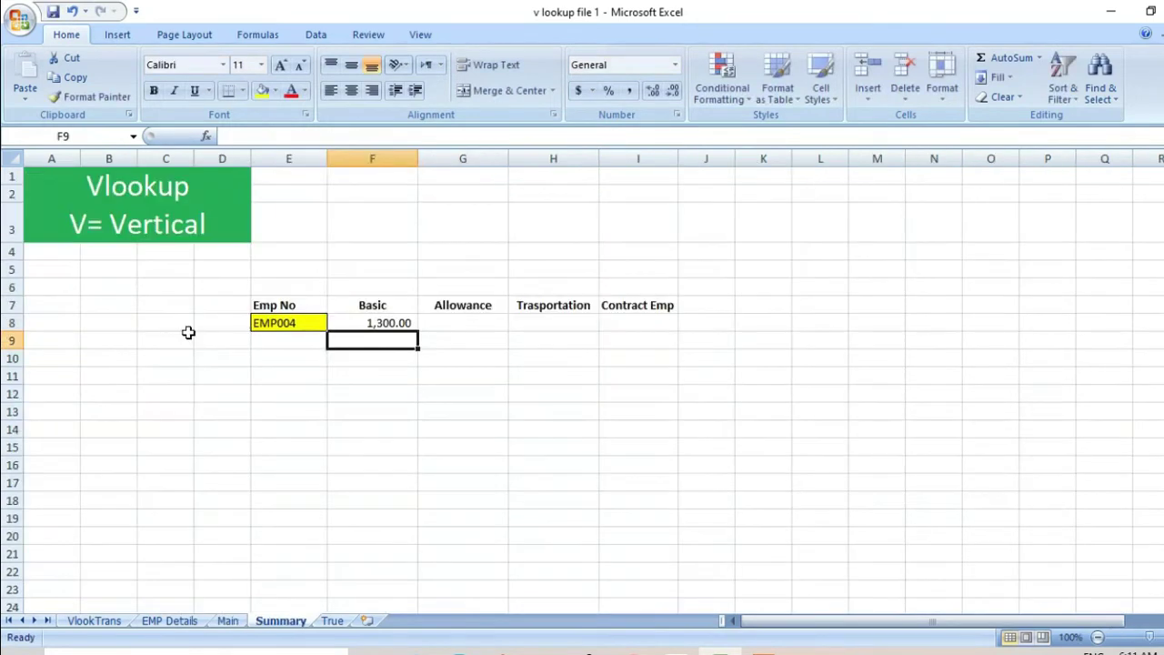
Step: Replace the hard-coded column number 3 in F8's VLOOKUP with a reference to F6
left_click(368, 320)
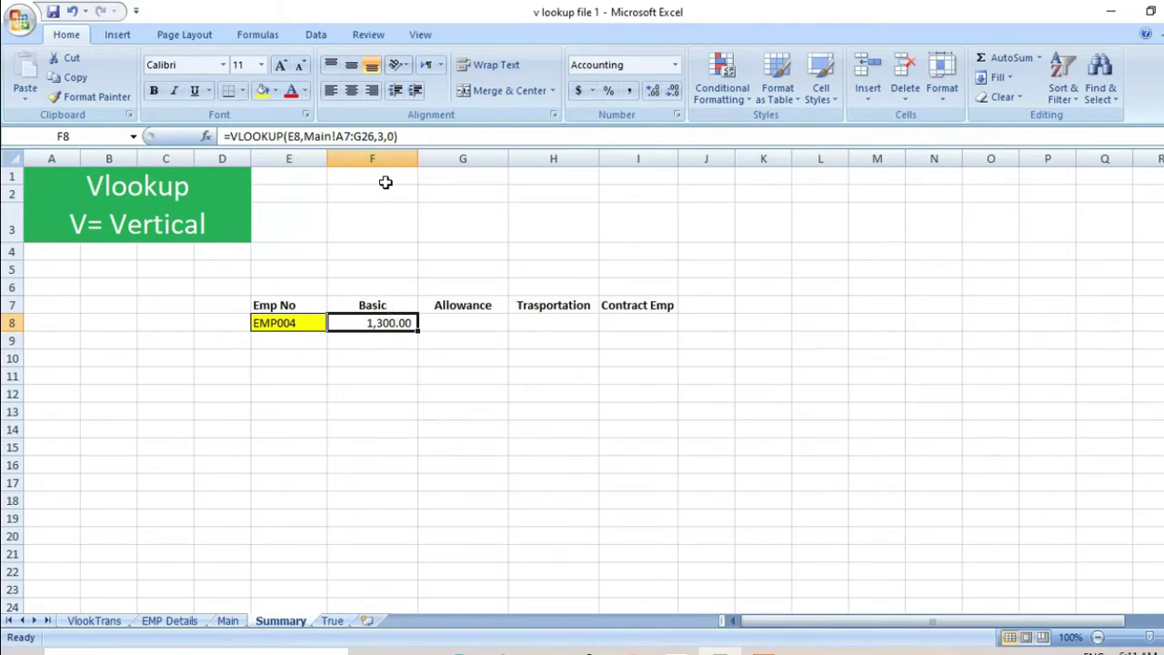
left_click(382, 137)
key("BackSpace")
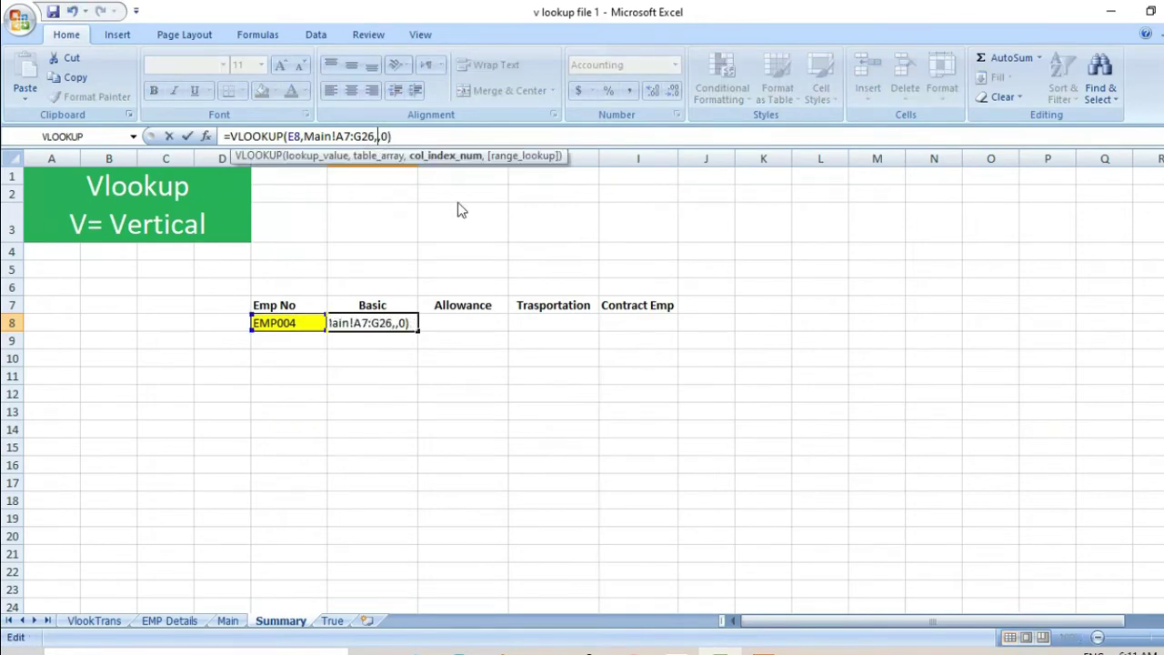
left_click(398, 288)
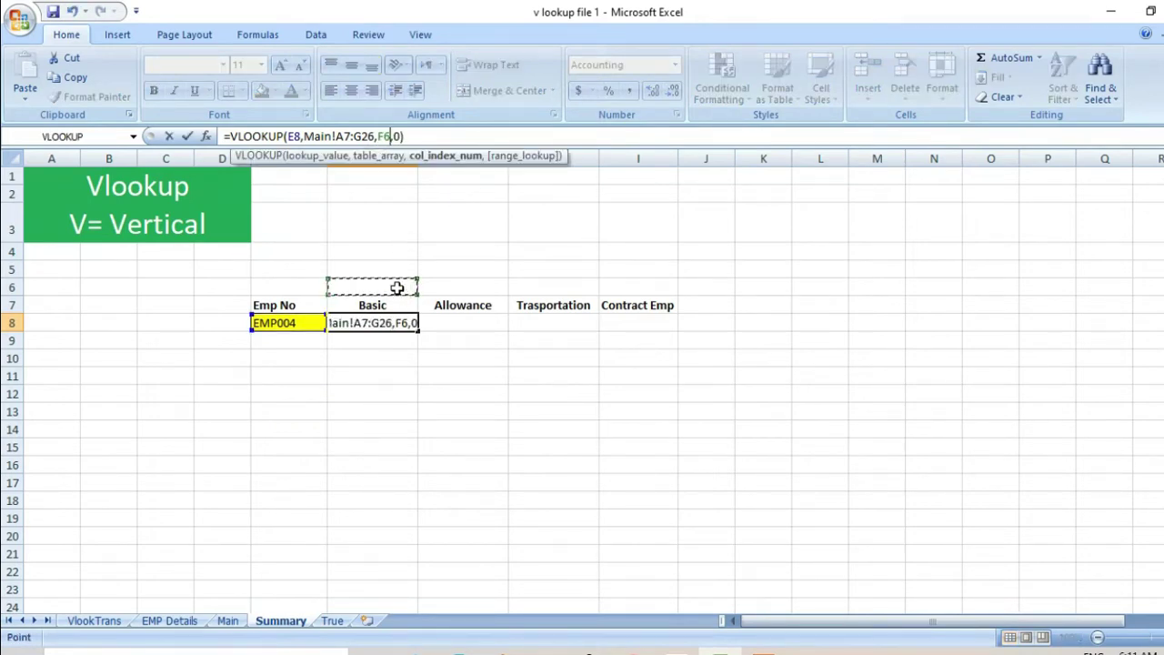
key("Return")
Step: Enter 3 as the column number in F6
key("Up")
left_click(398, 287)
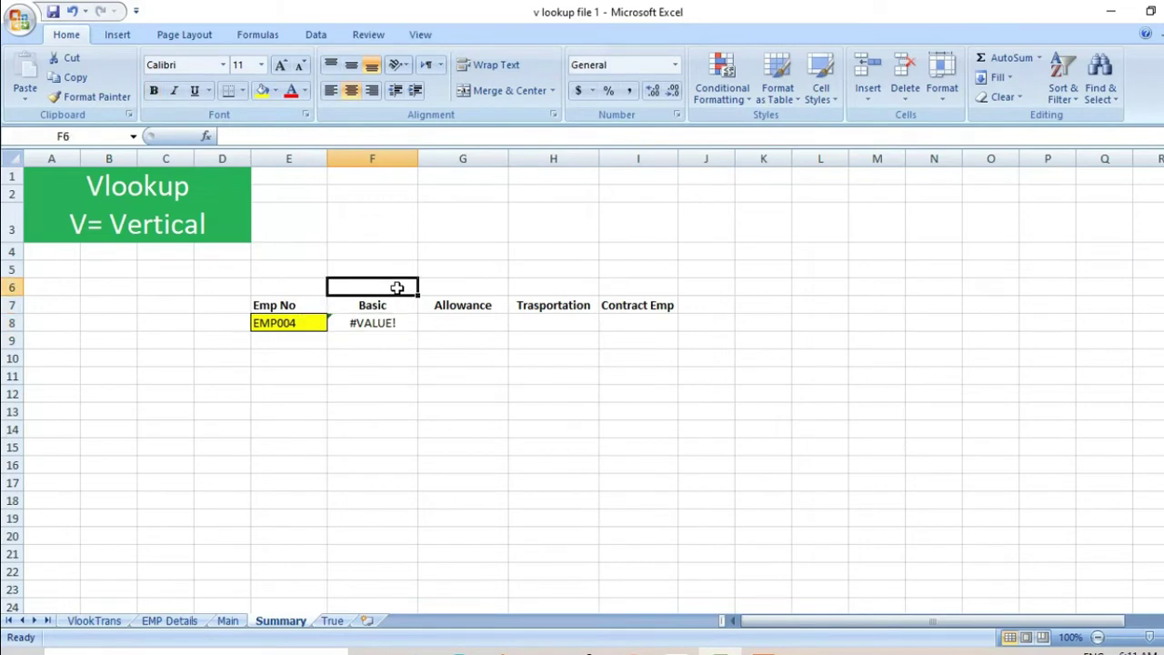
type("3")
key("Return")
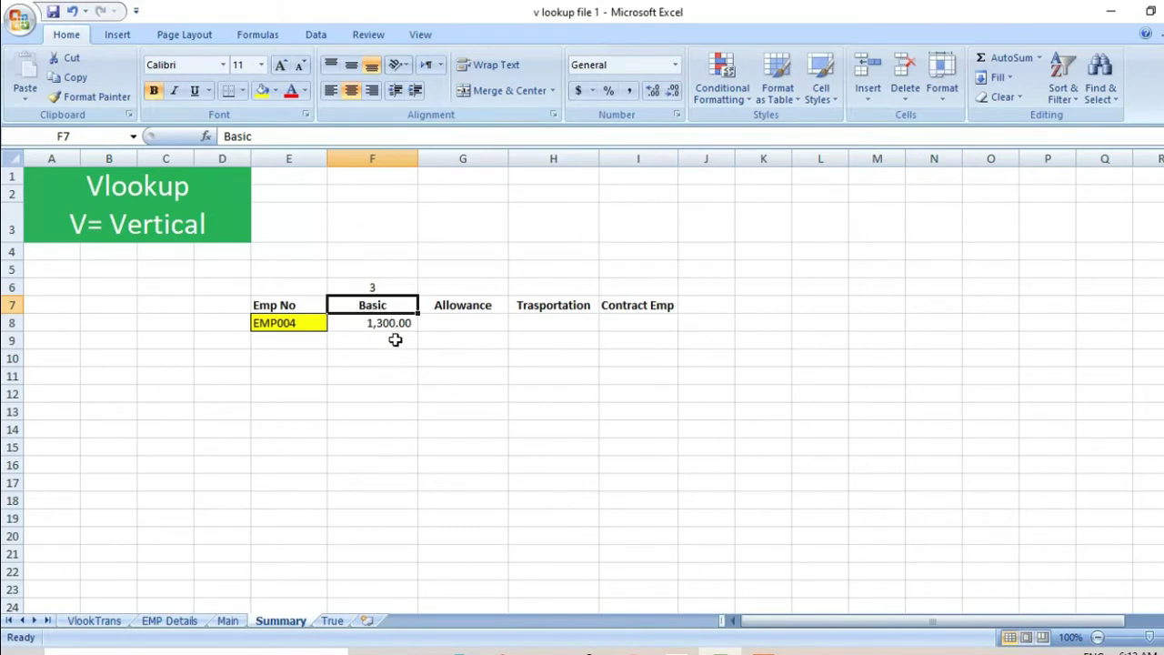
left_click(392, 288)
Step: Make F8's lookup range absolute as Main!$A$7:$G$26
left_click(395, 322)
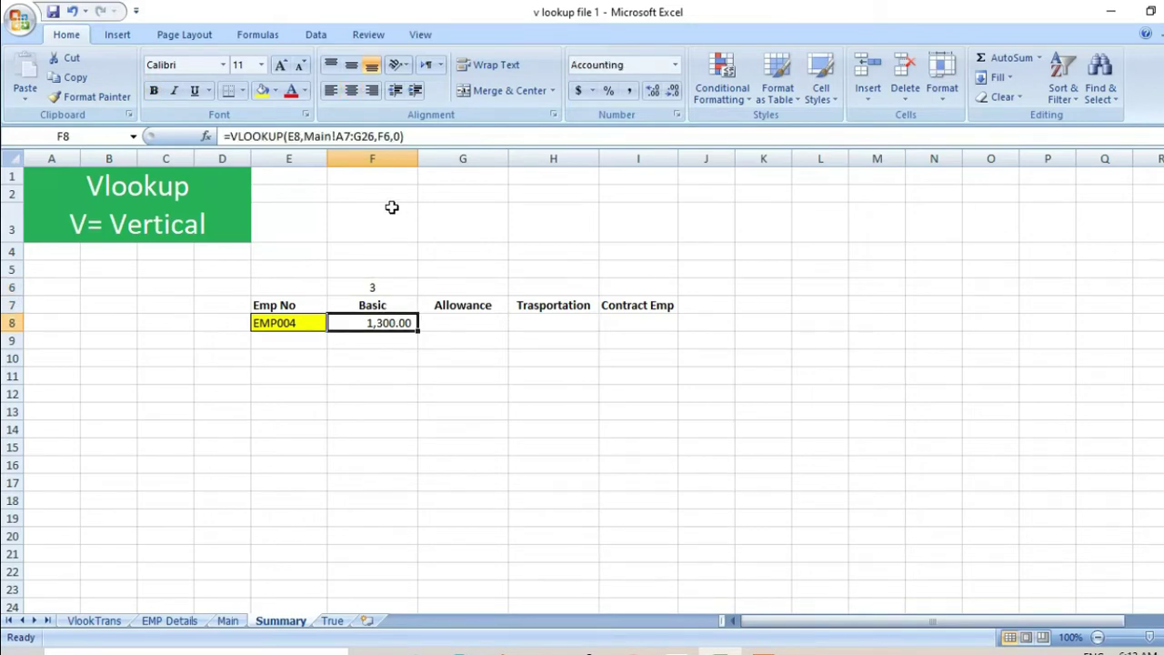
left_click(342, 137)
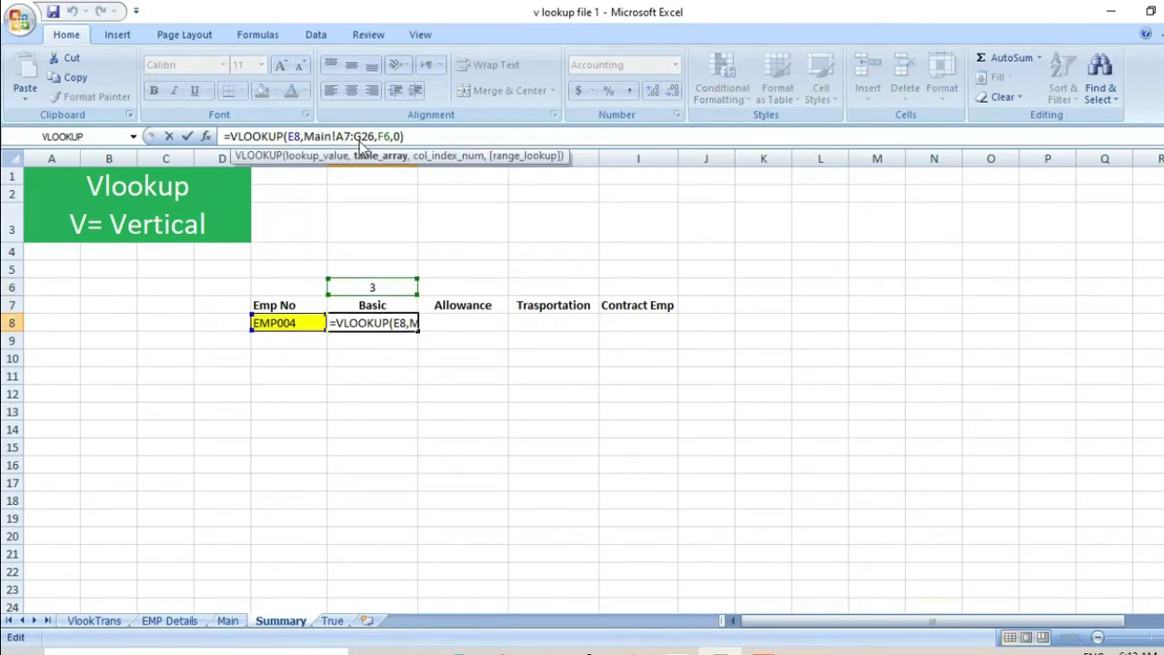
key("F4")
left_click(380, 137)
key("F4")
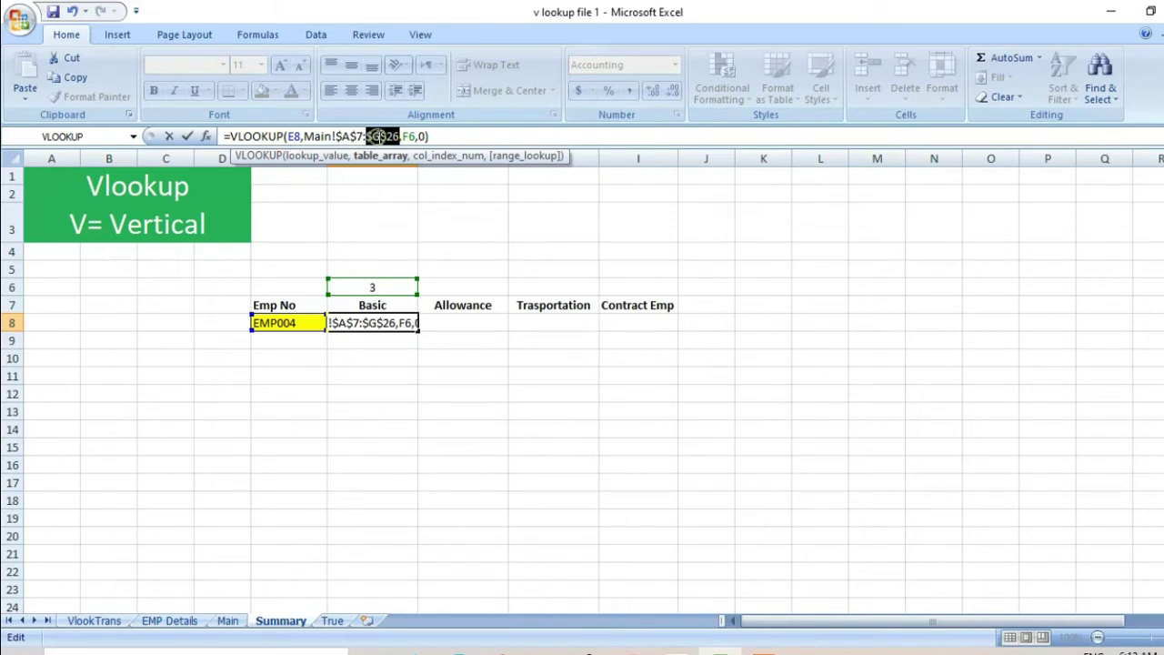
key("Return")
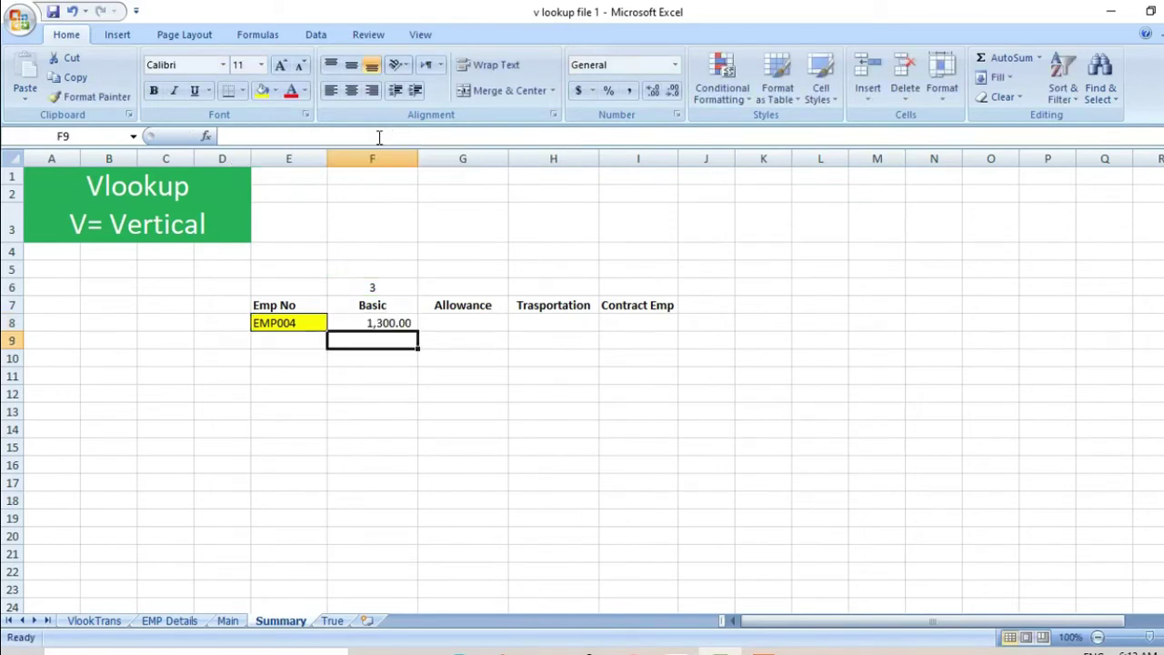
Step: Lock the lookup value's column as $E8 in F8's formula and check E8 and F8
left_click(385, 323)
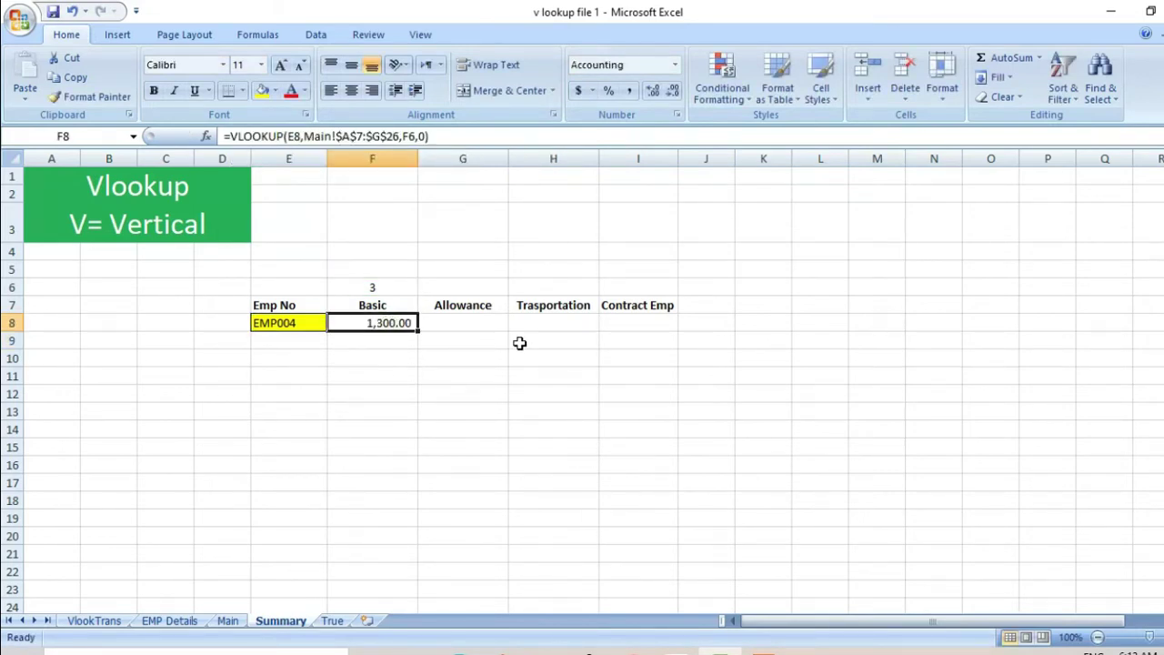
left_click(288, 136)
left_click(287, 137)
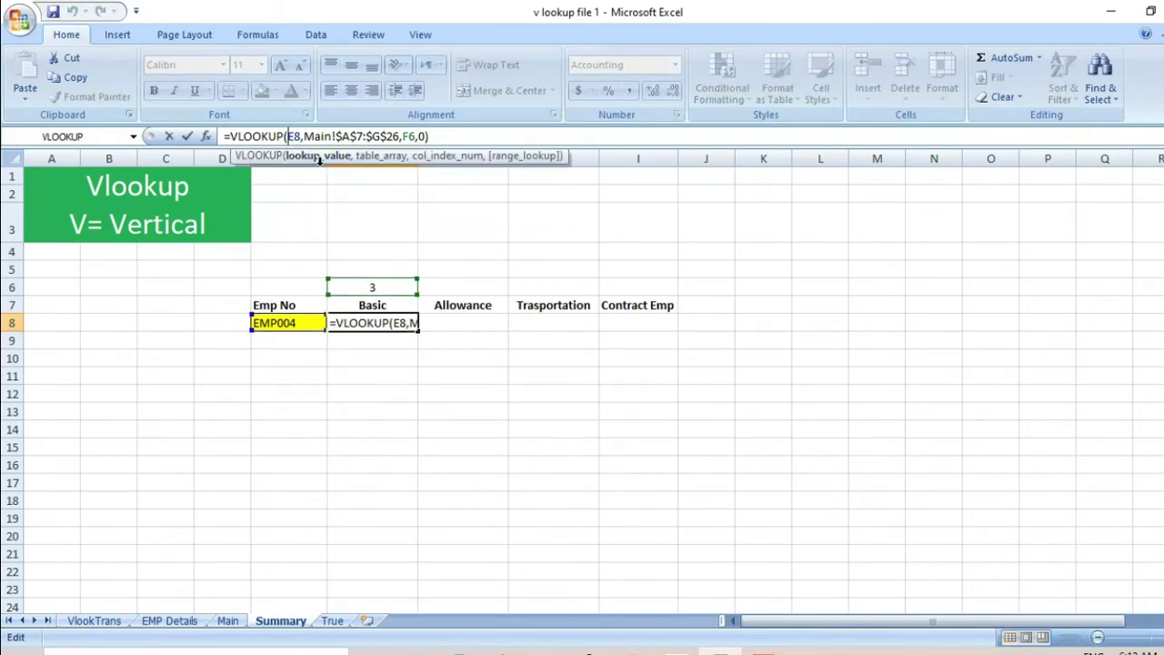
type("$")
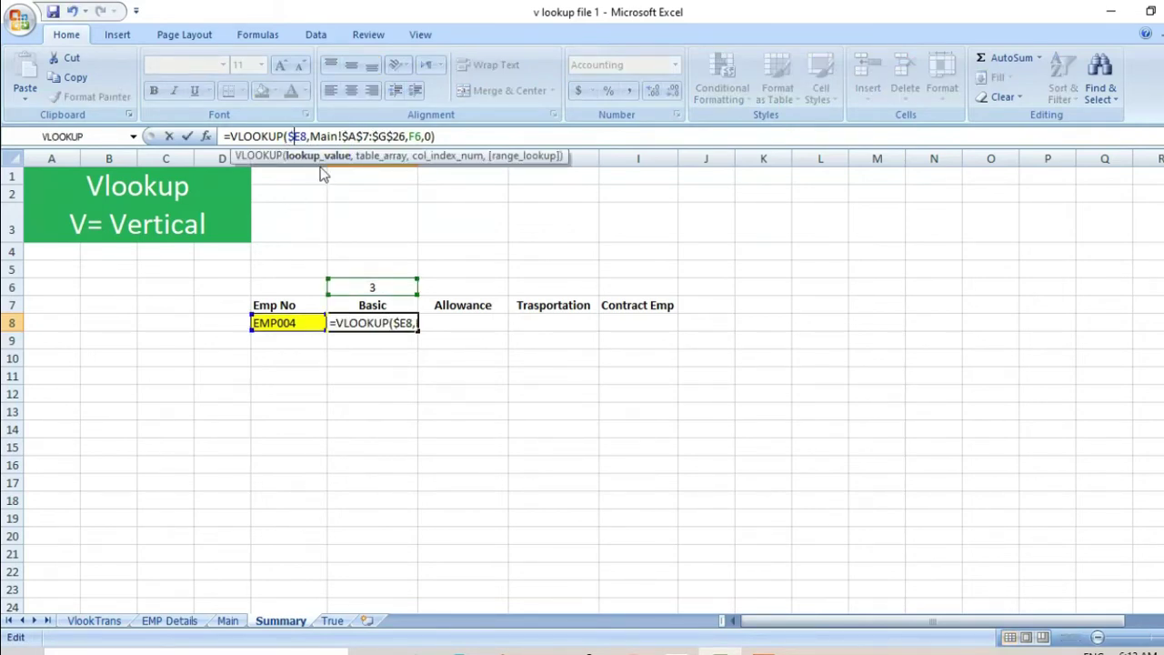
key("Return")
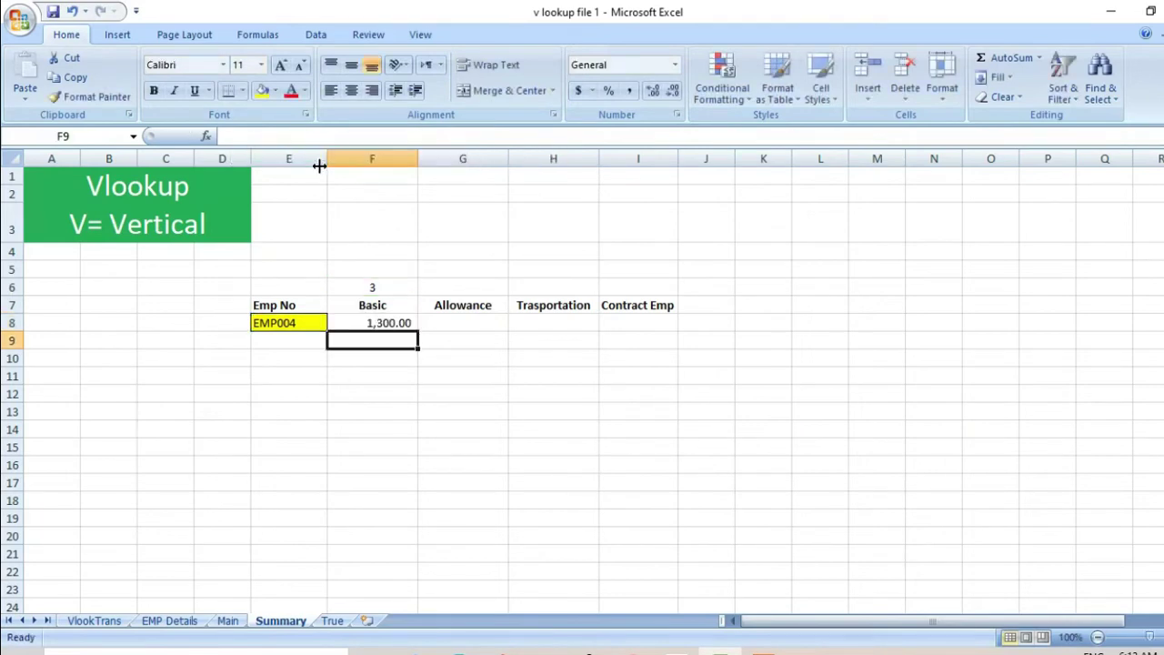
left_click(305, 323)
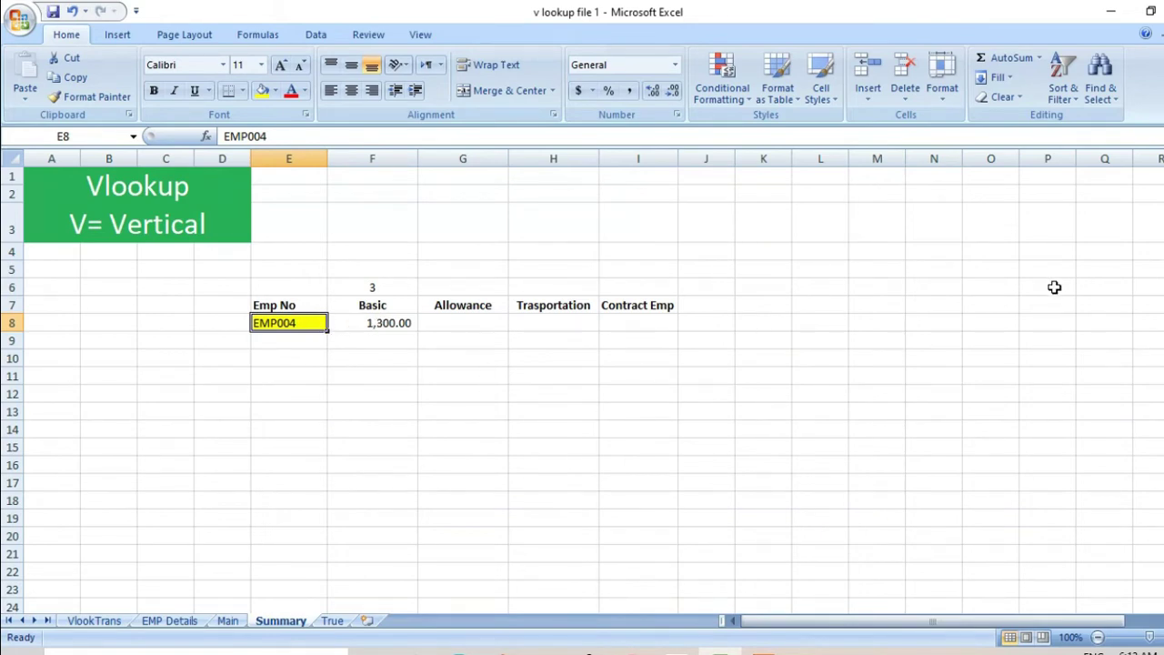
left_click(383, 331)
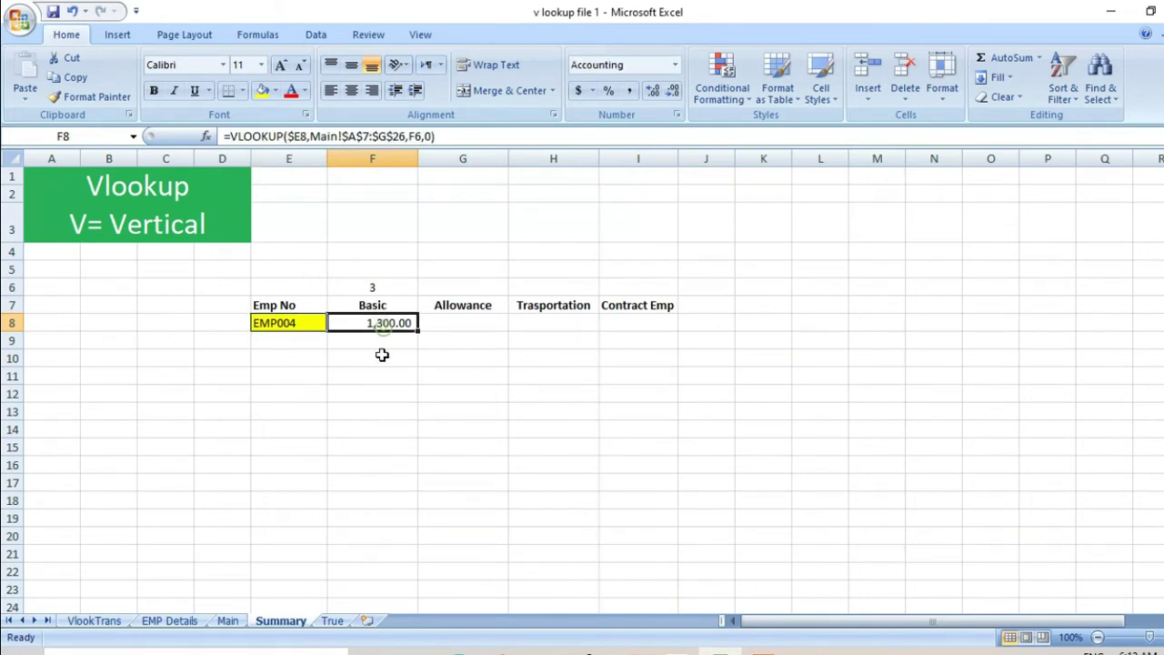
Step: Copy F8's lookup formula across to I8 and inspect the copied formulas' references
left_click(453, 325)
left_click(411, 327)
left_click_drag(417, 328, 661, 324)
left_click(458, 324)
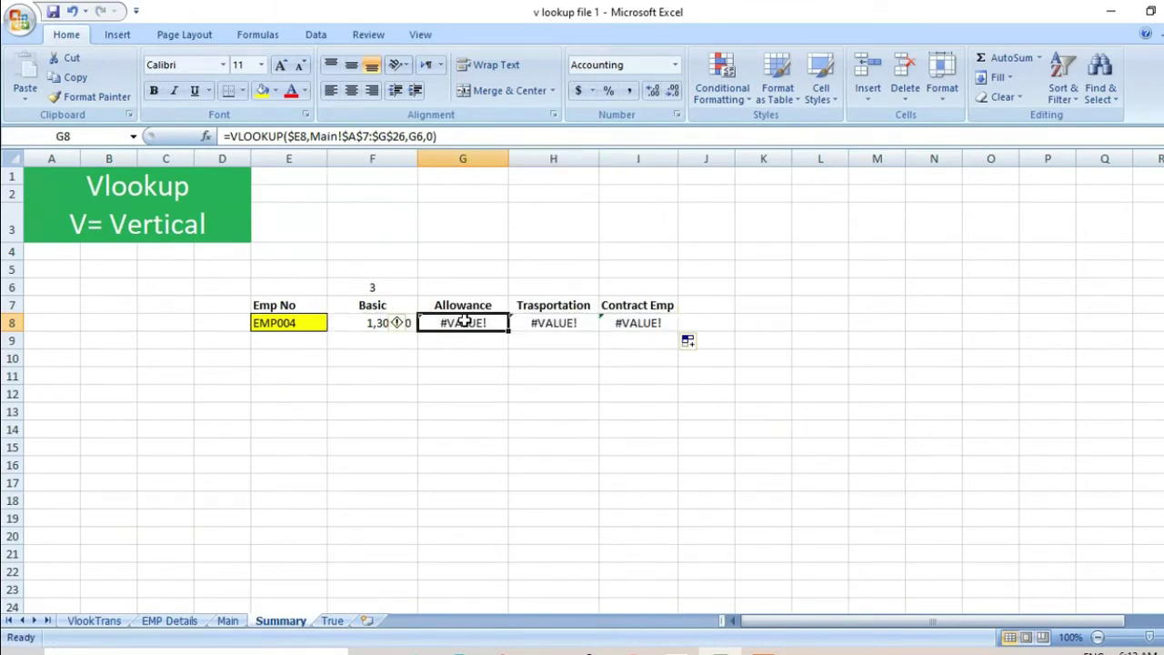
left_click(541, 324)
left_click(458, 323)
left_click(454, 287)
left_click(464, 323)
left_click(447, 137)
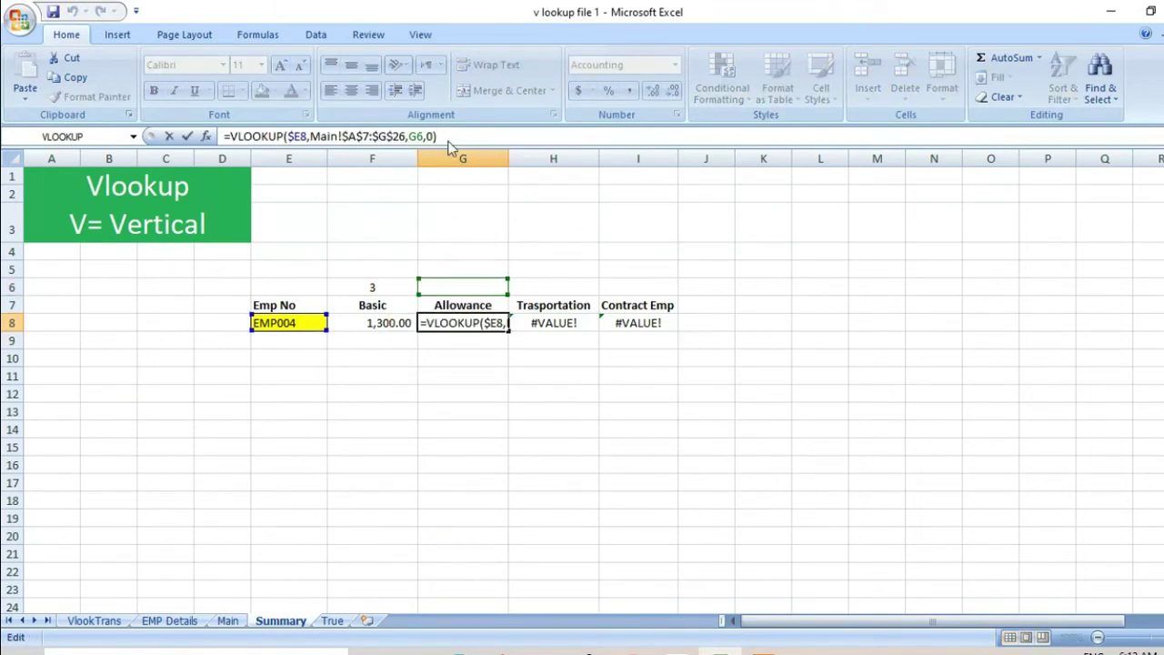
key("Escape")
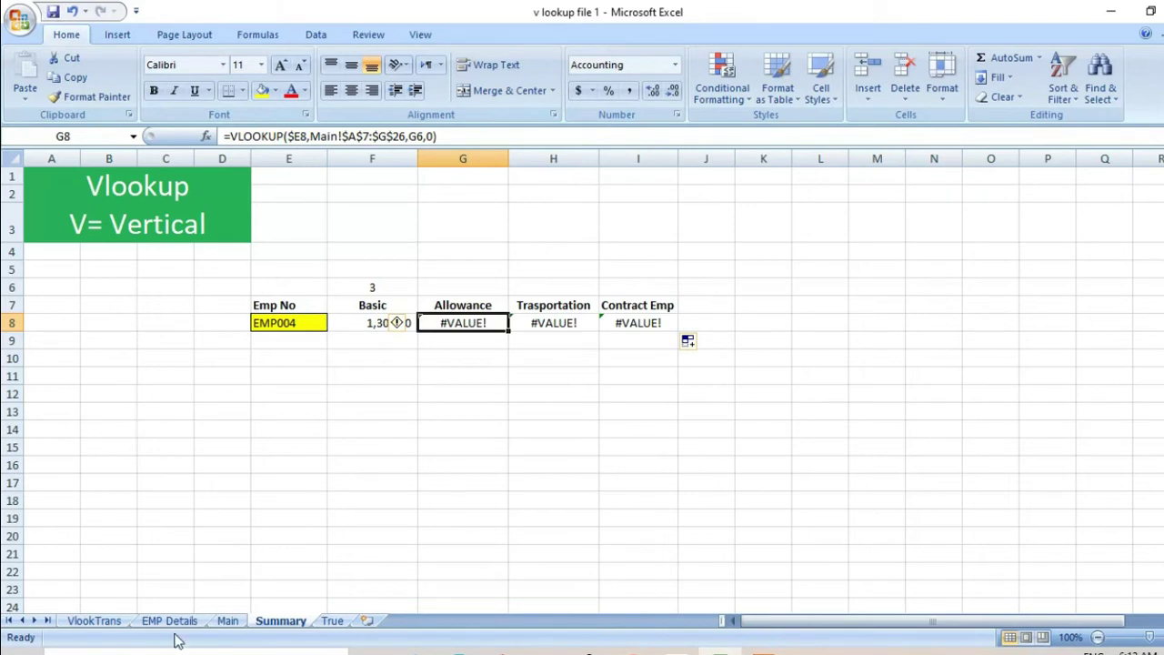
Step: Check the Main table's columns and enter 4 in G6 for Allowance
left_click(228, 621)
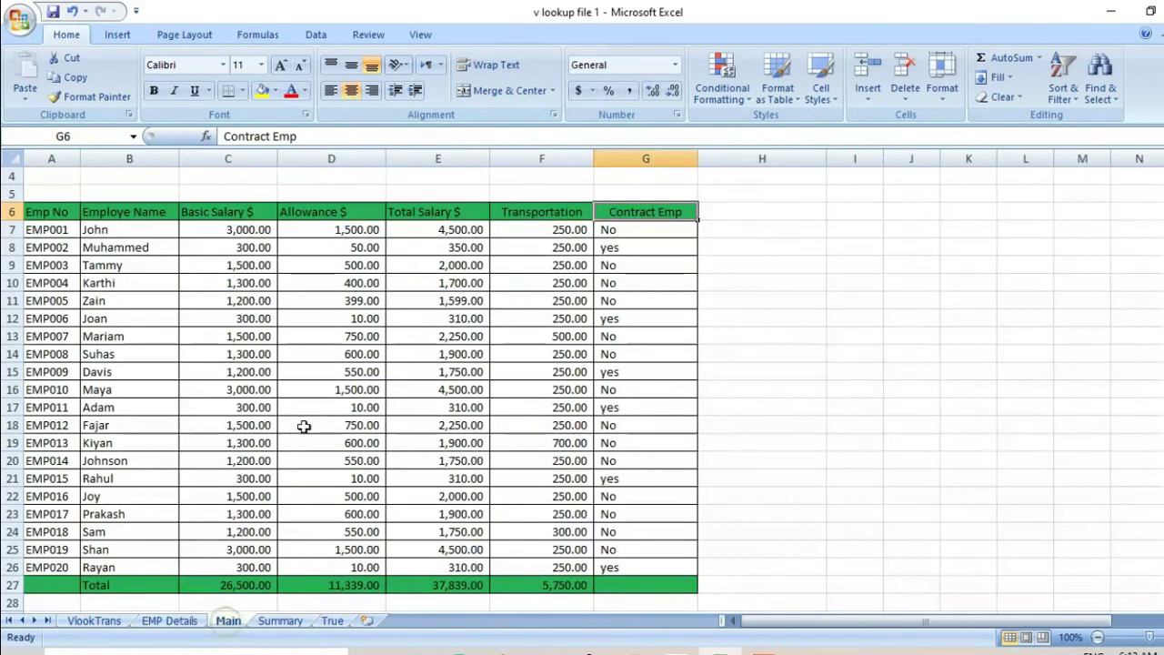
left_click(38, 253)
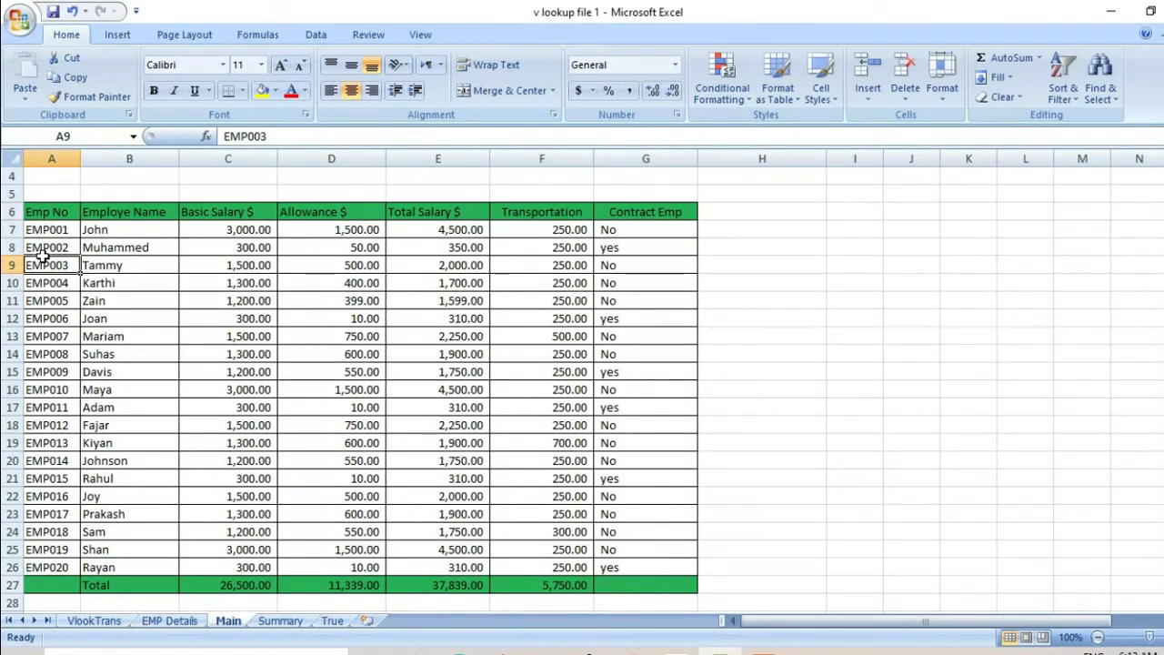
left_click(139, 265)
left_click(228, 267)
left_click(343, 286)
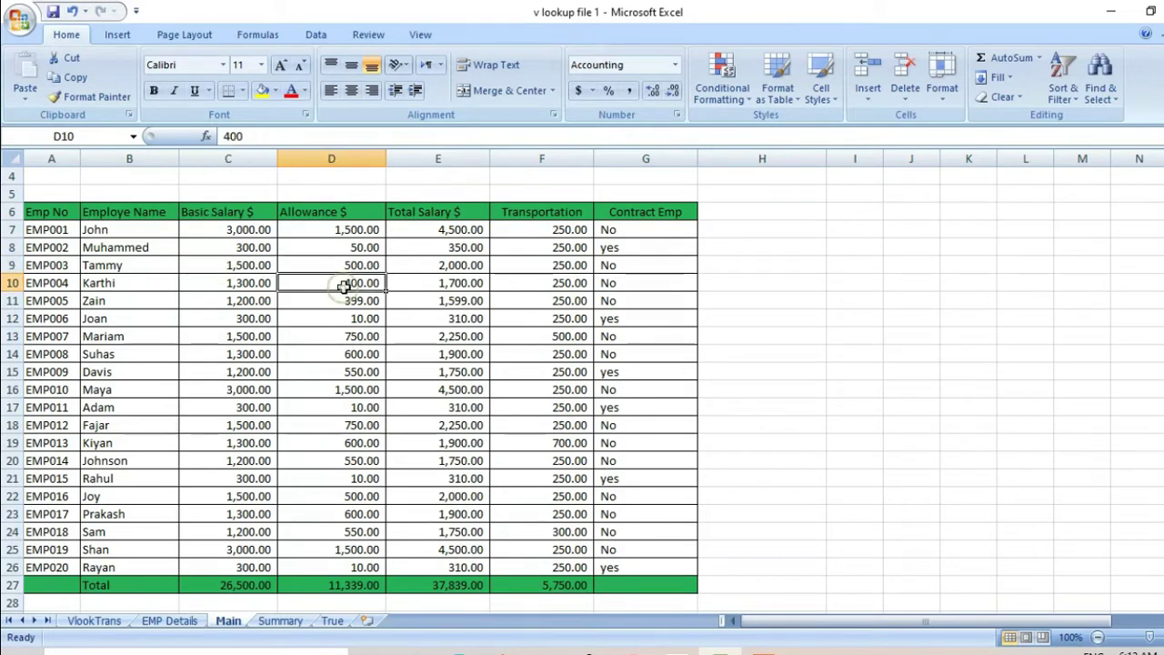
left_click(283, 622)
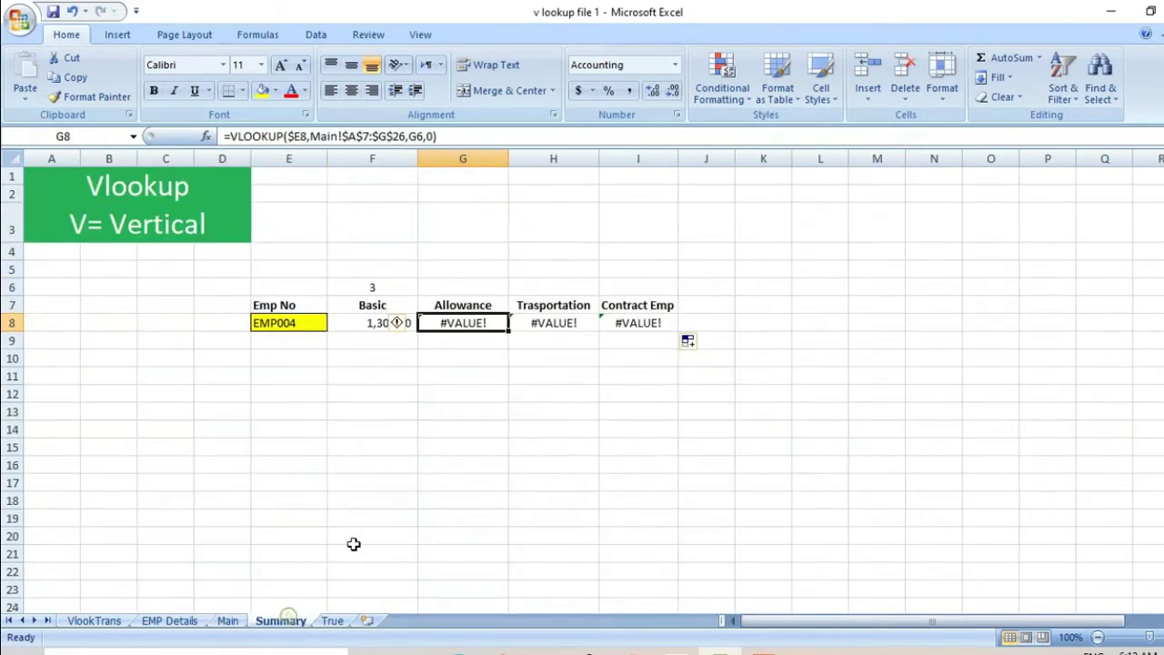
left_click(482, 285)
type("4")
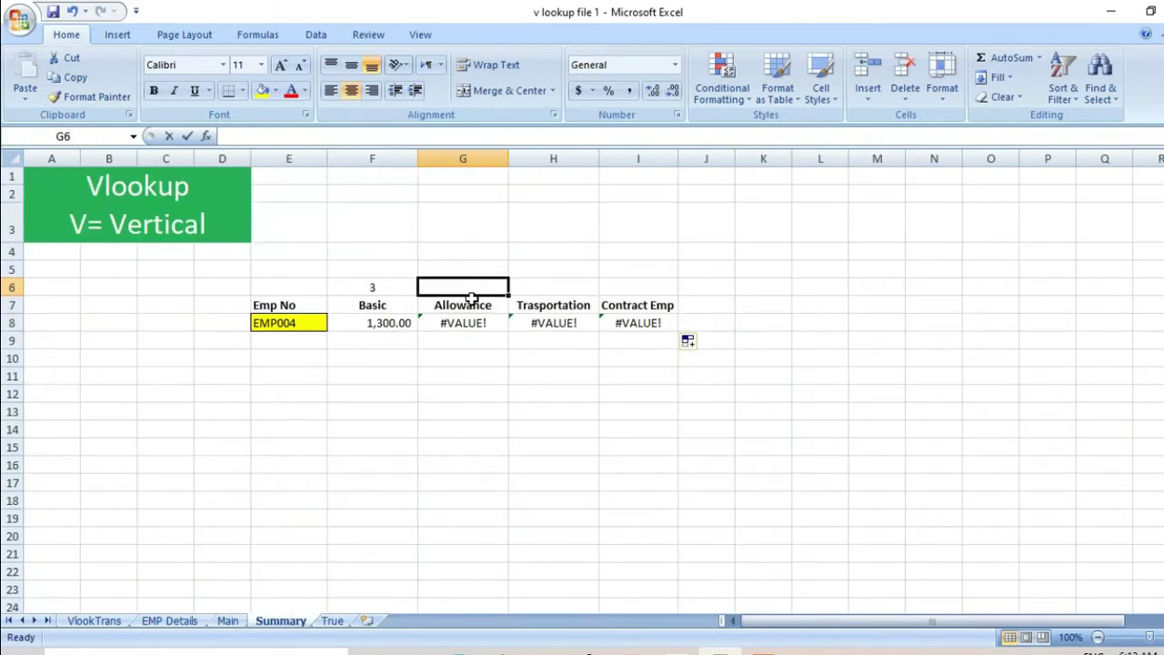
key("Return")
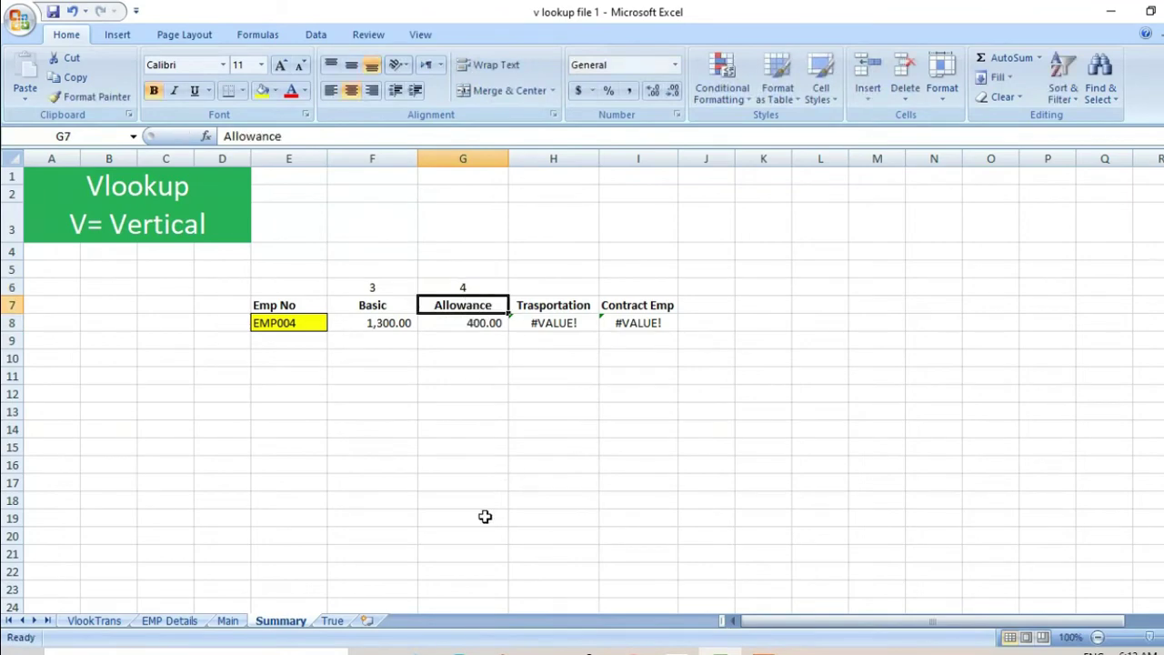
Step: Enter column numbers 6 in H6 for Transportation and 7 in I6 for Contract Emp
left_click(227, 621)
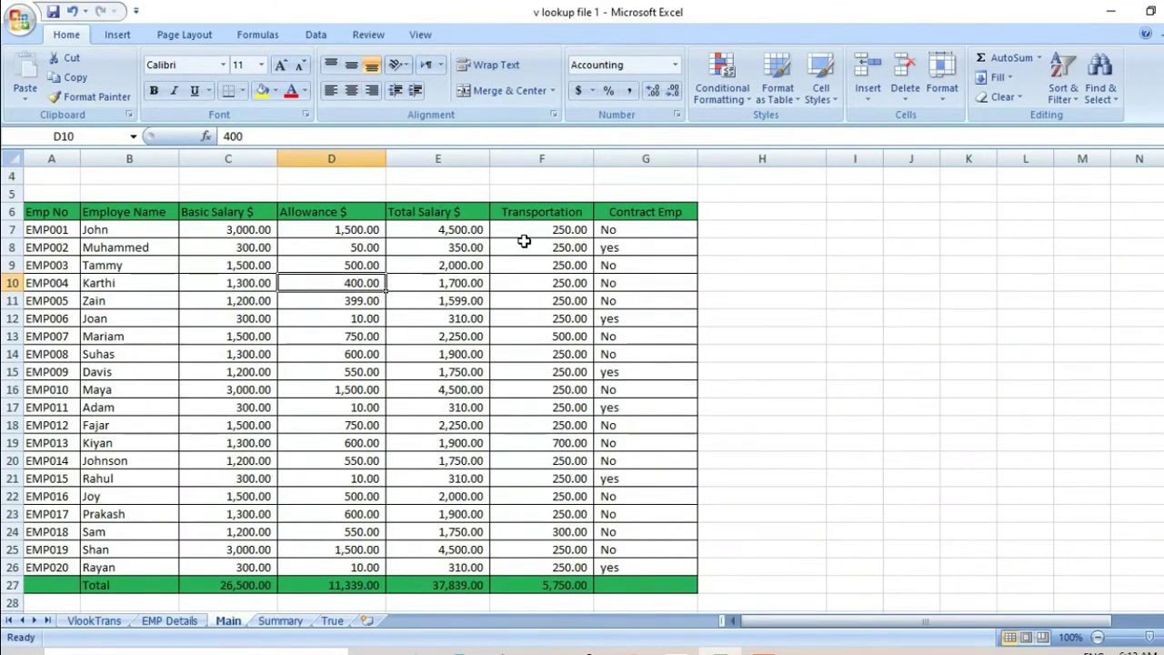
left_click(524, 241)
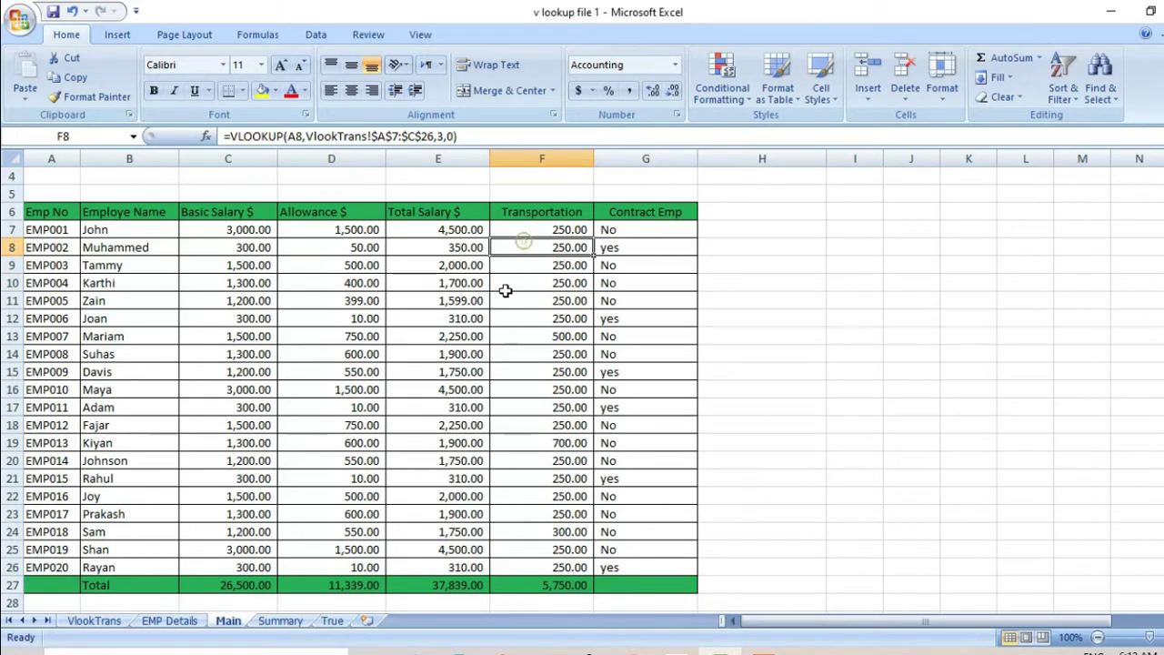
left_click(297, 625)
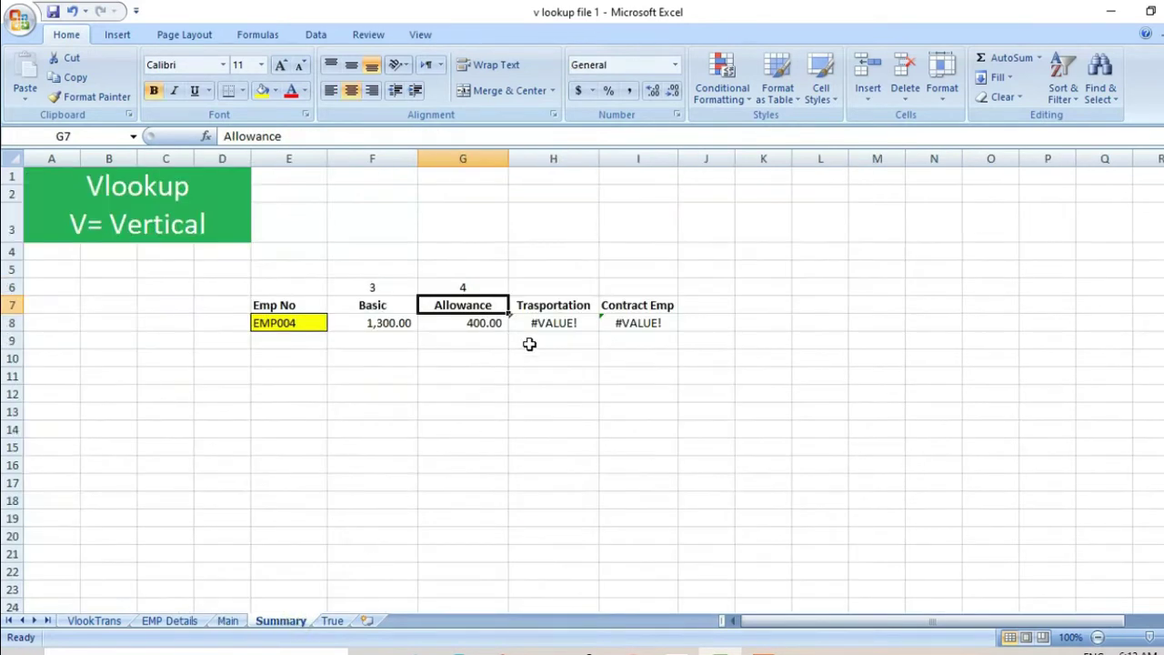
left_click(547, 289)
type("6")
key("Return")
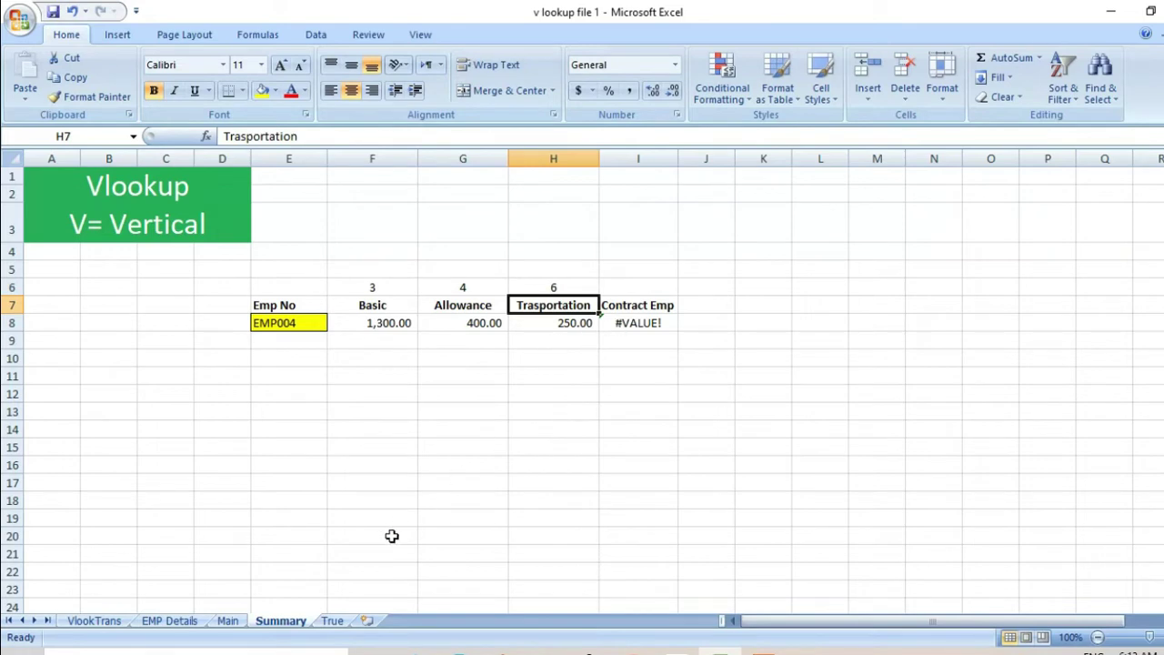
left_click(234, 622)
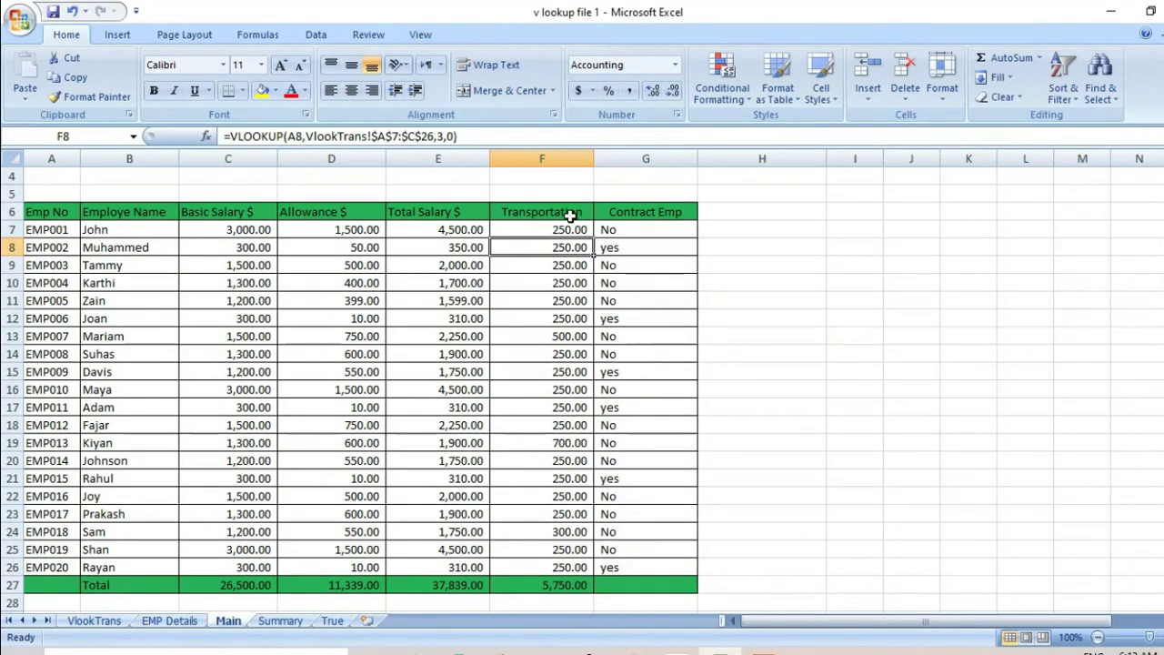
left_click(635, 224)
left_click(282, 620)
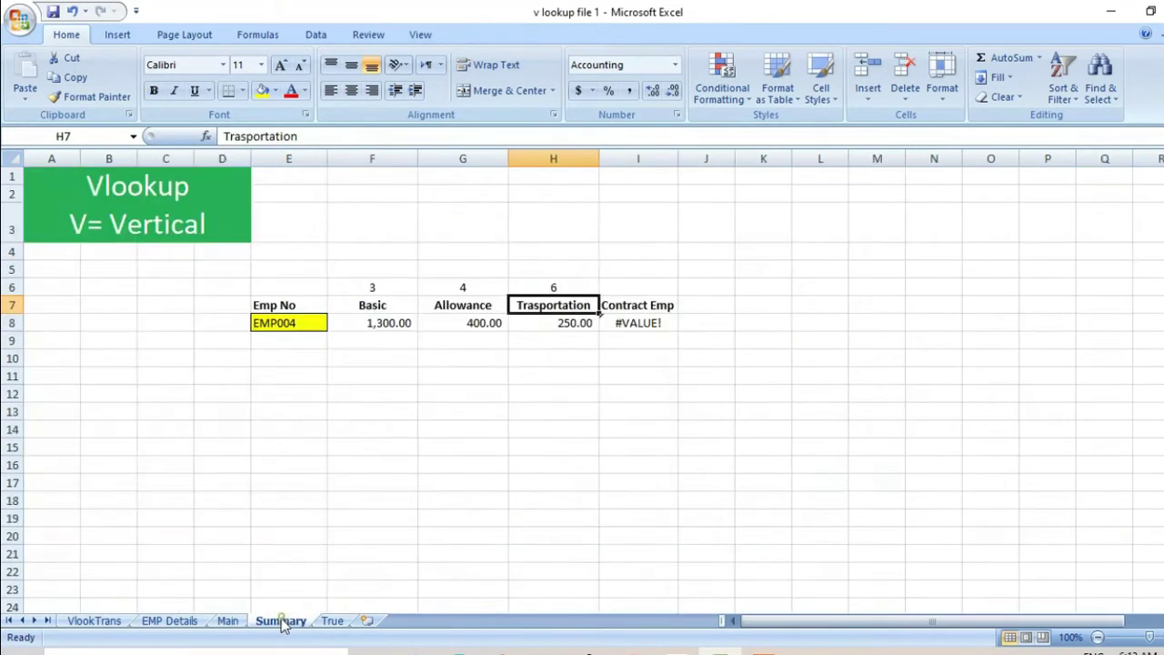
left_click(655, 289)
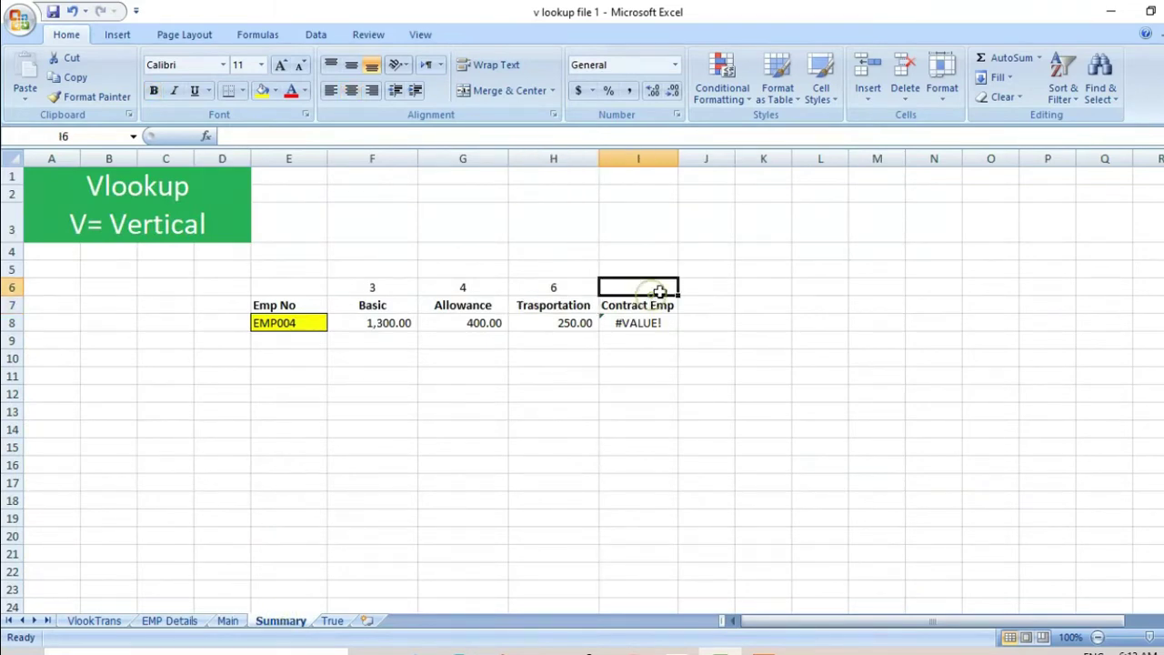
type("7")
key("Return")
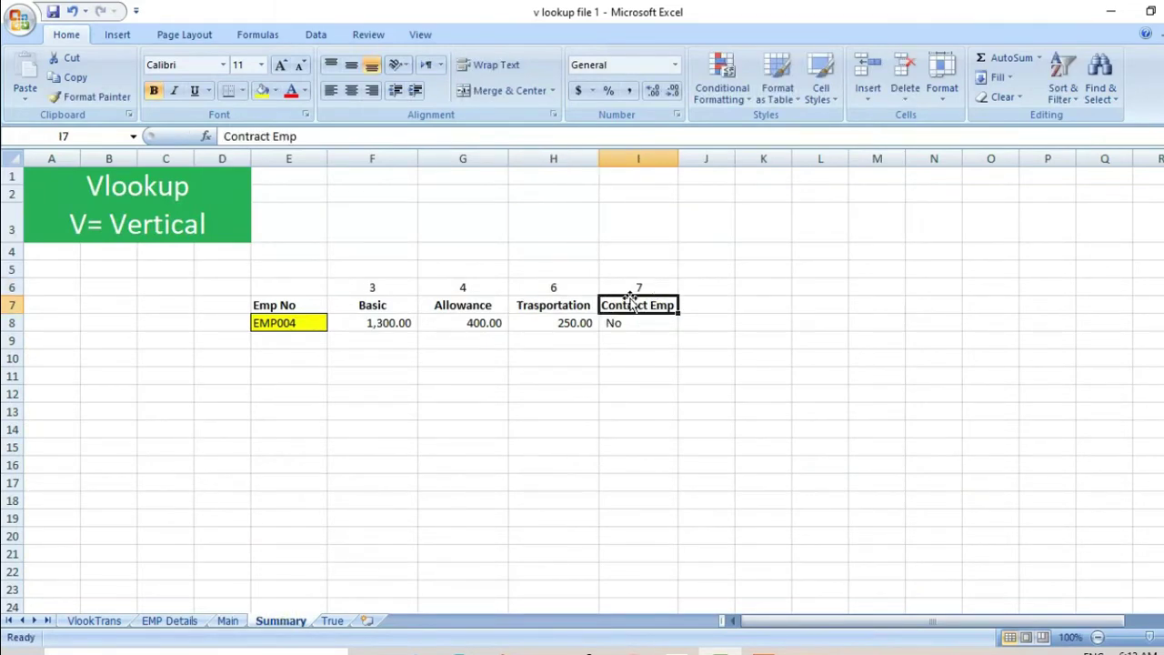
Step: Change the Emp No in E8 from EMP004 to EMP005, then to EMP008
left_click_drag(372, 287, 627, 281)
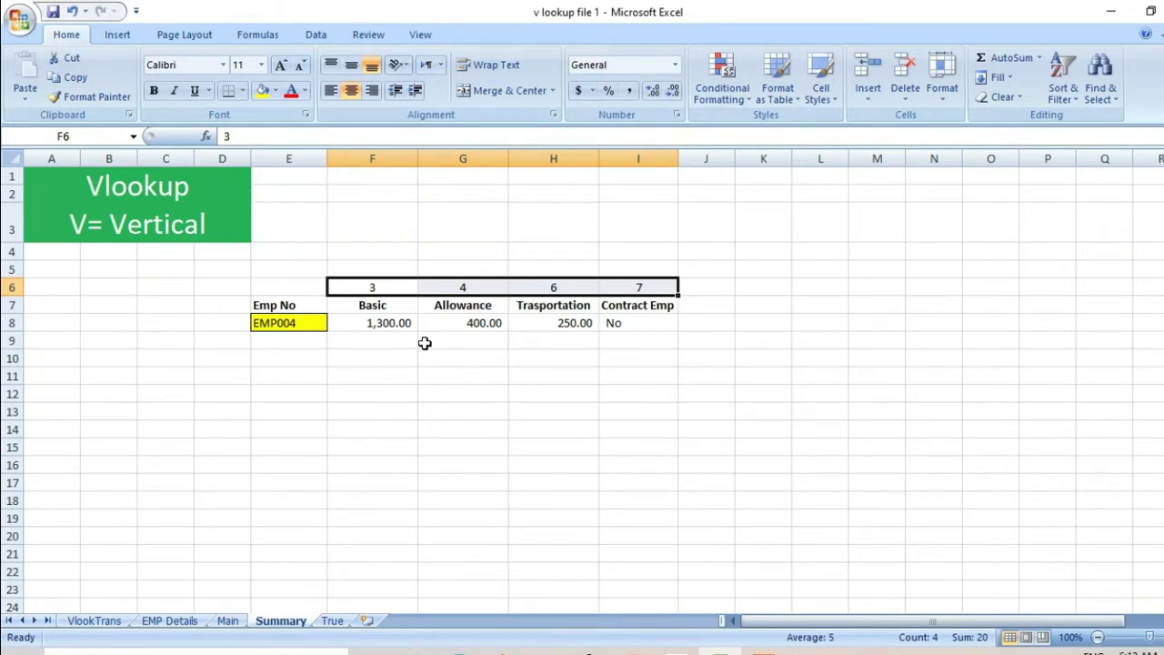
left_click(305, 323)
left_click(308, 134)
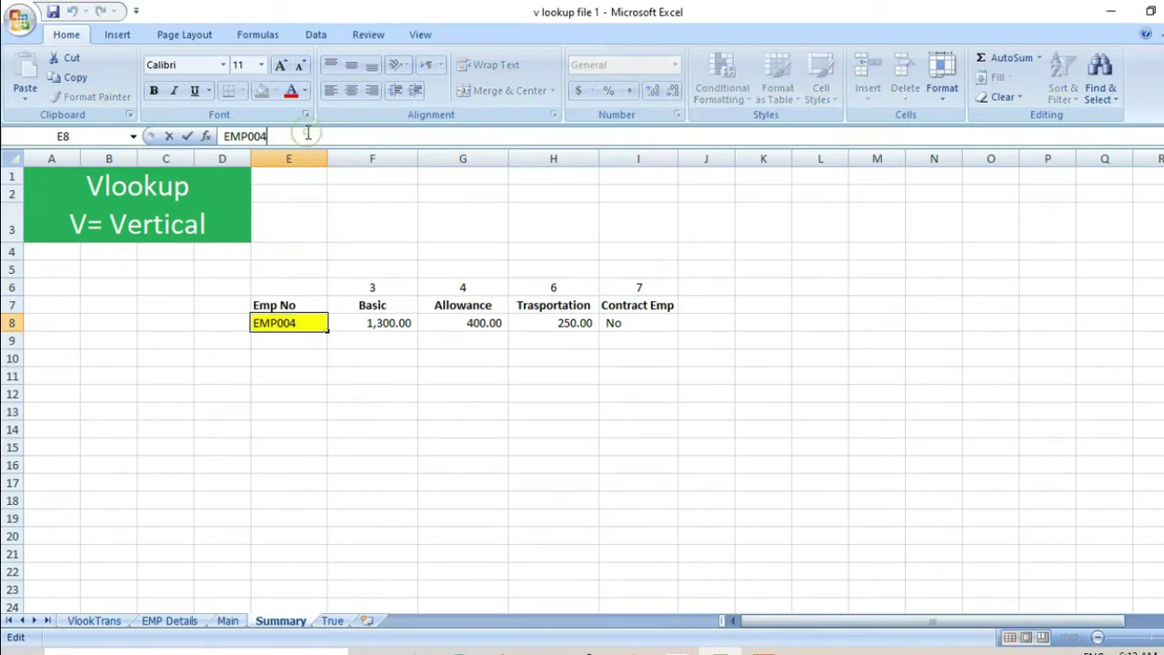
key("BackSpace")
key("Return")
key("Up")
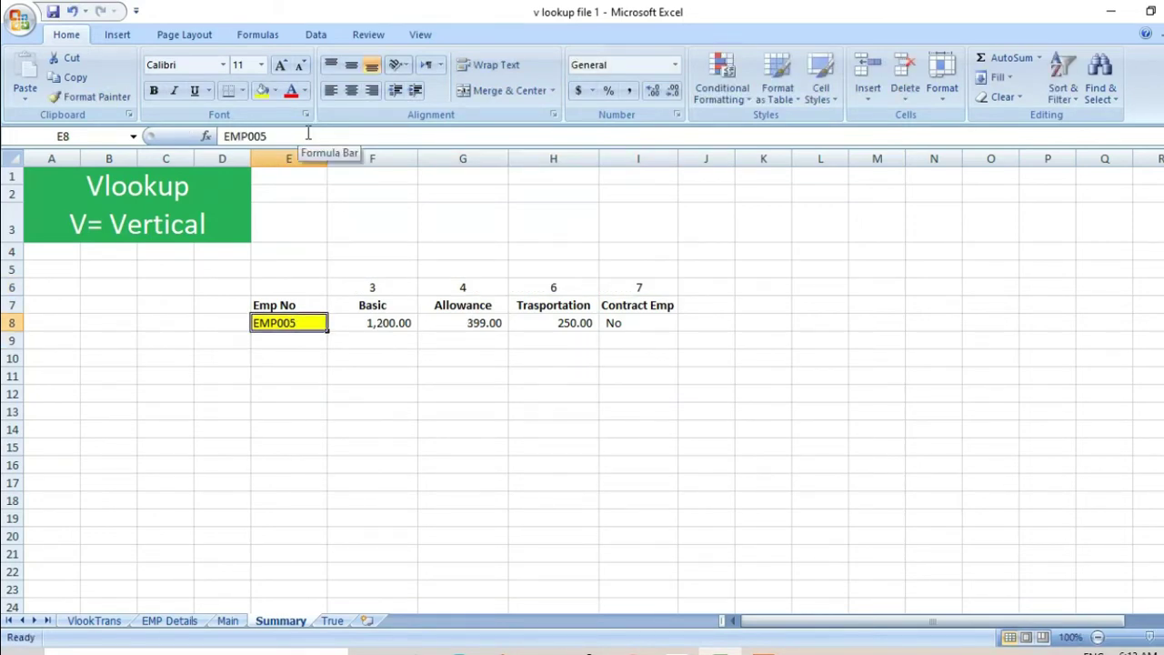
left_click(309, 134)
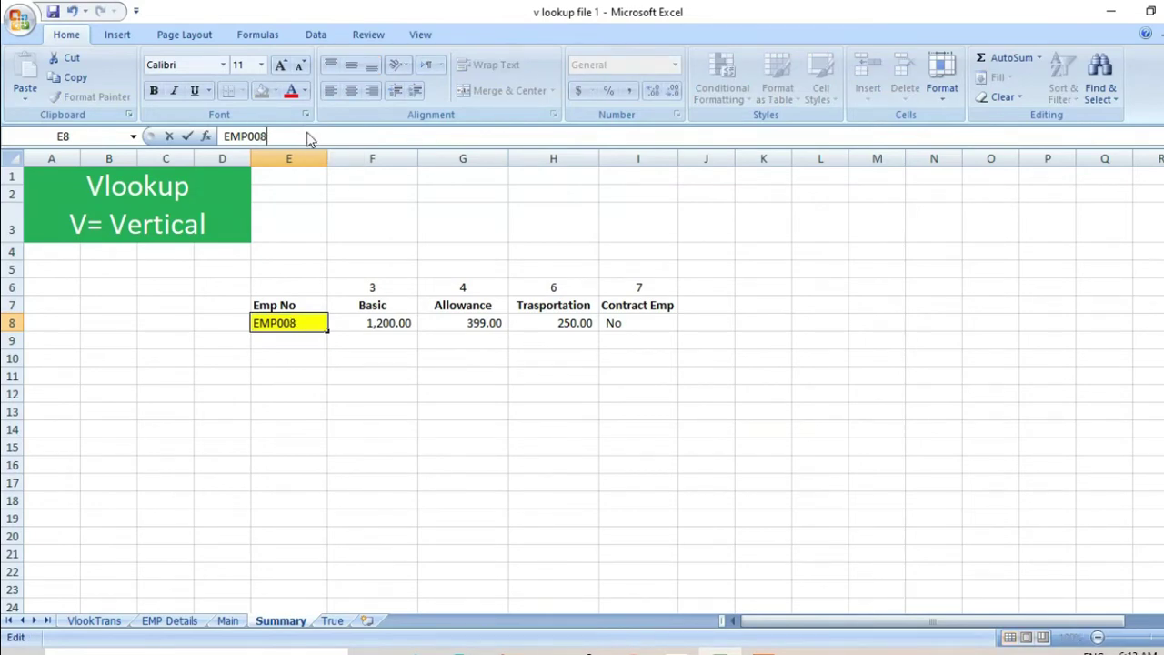
key("Return")
Step: Select the lookup results and the block E6:I8 to review EMP008's values
left_click(392, 327)
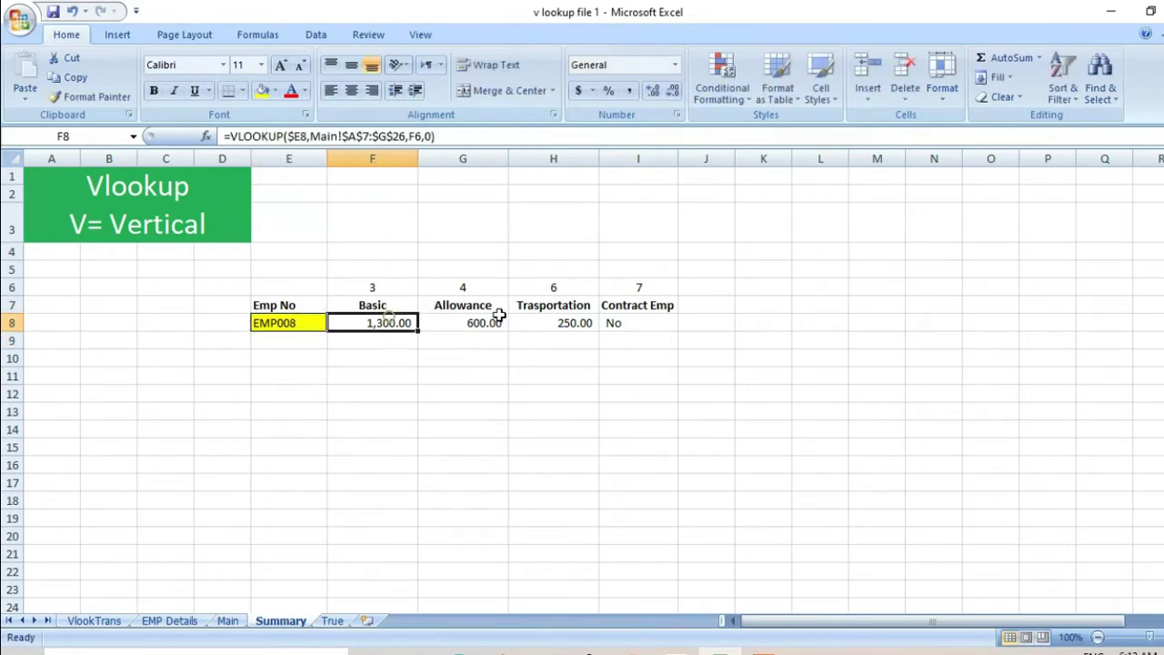
left_click_drag(499, 316, 647, 322)
left_click_drag(274, 293, 683, 330)
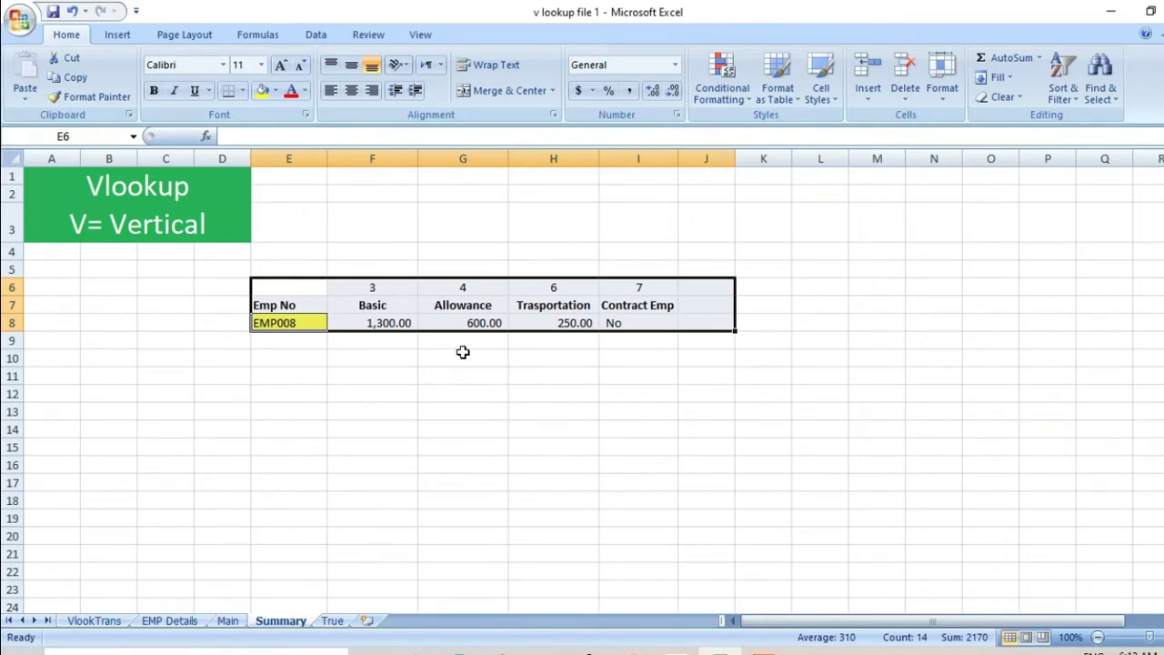
left_click(282, 325)
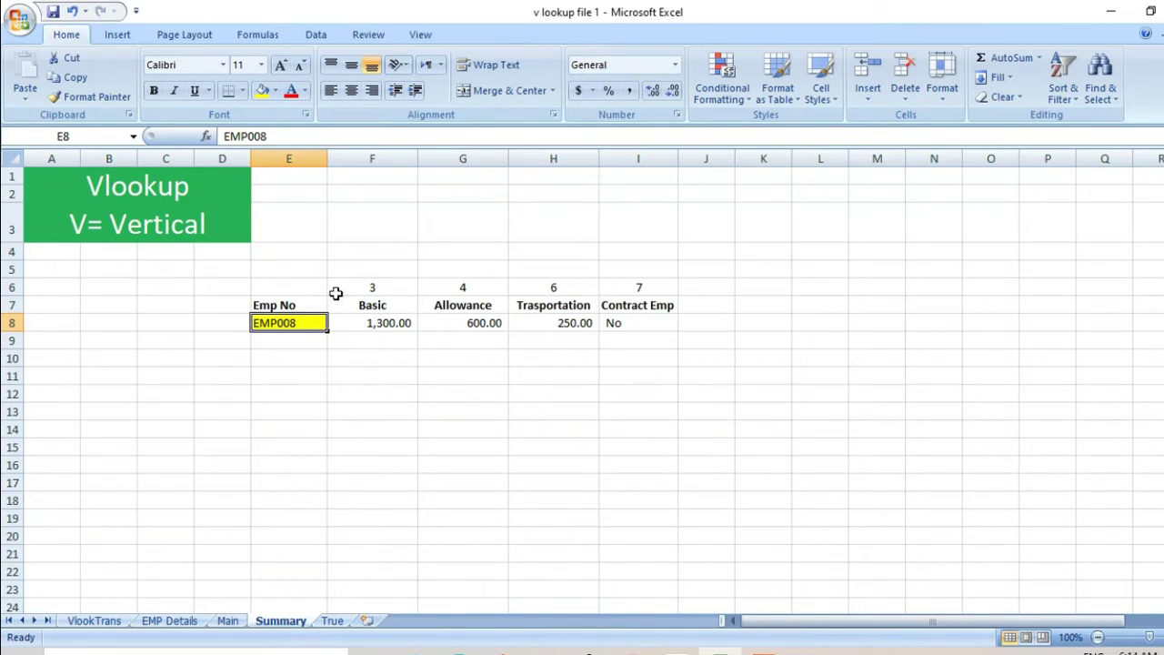
left_click_drag(290, 287, 610, 325)
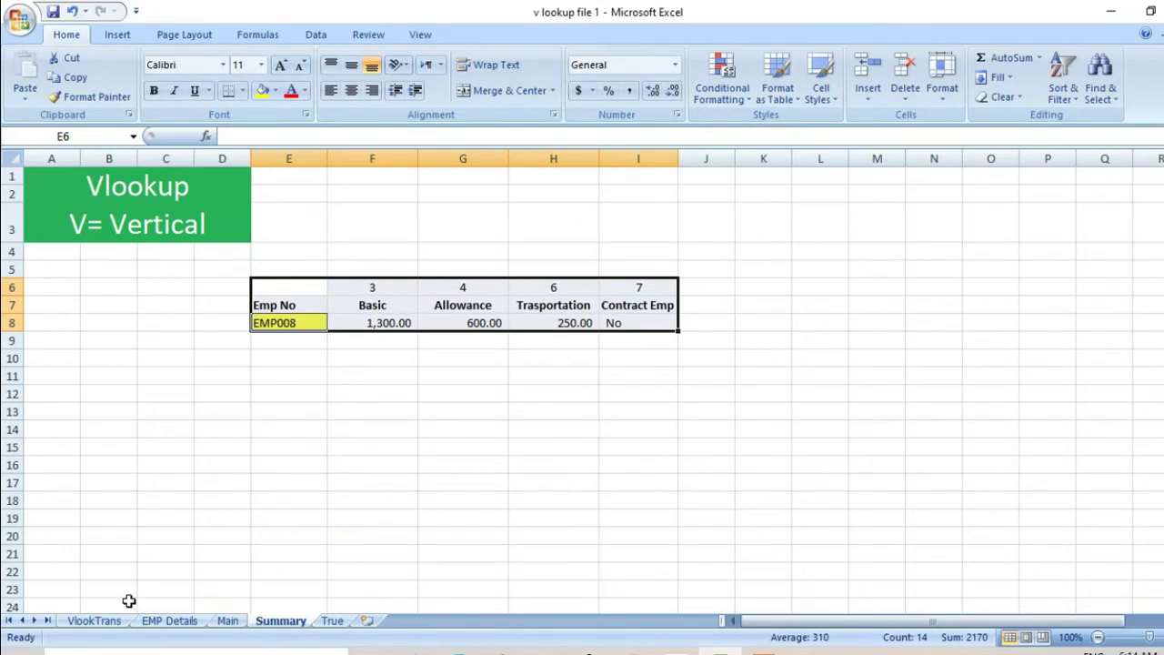
Step: Copy EMP006 and Joan from row 12 on the VlookTrans sheet
left_click(108, 622)
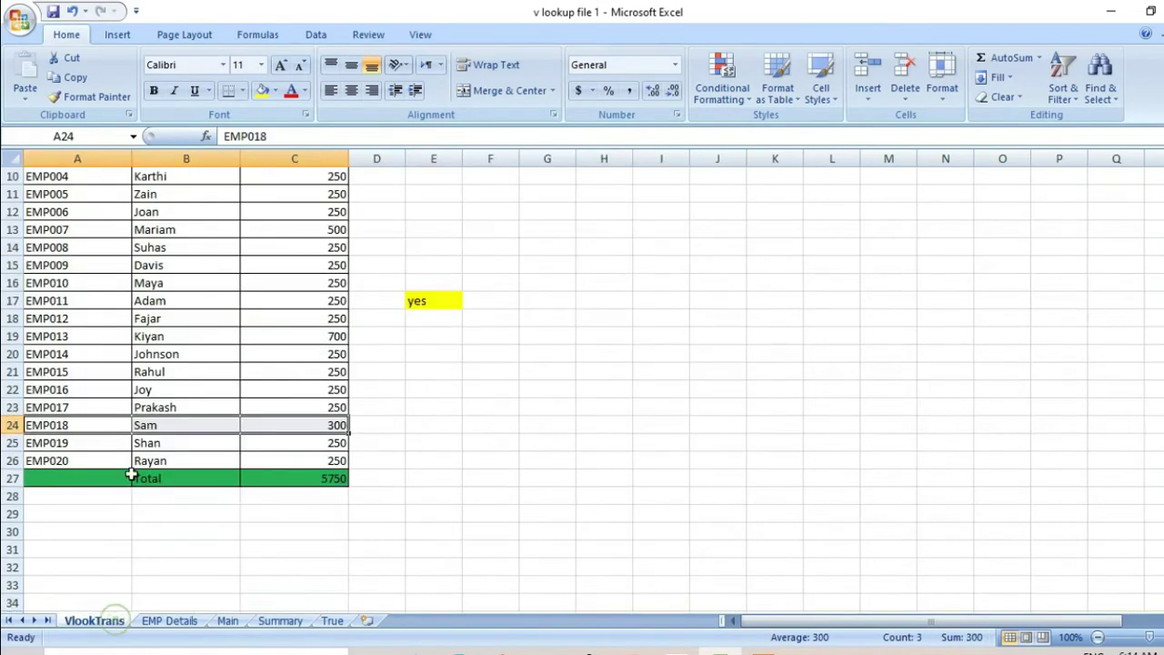
scroll(136, 478, "up", 1)
left_click(171, 621)
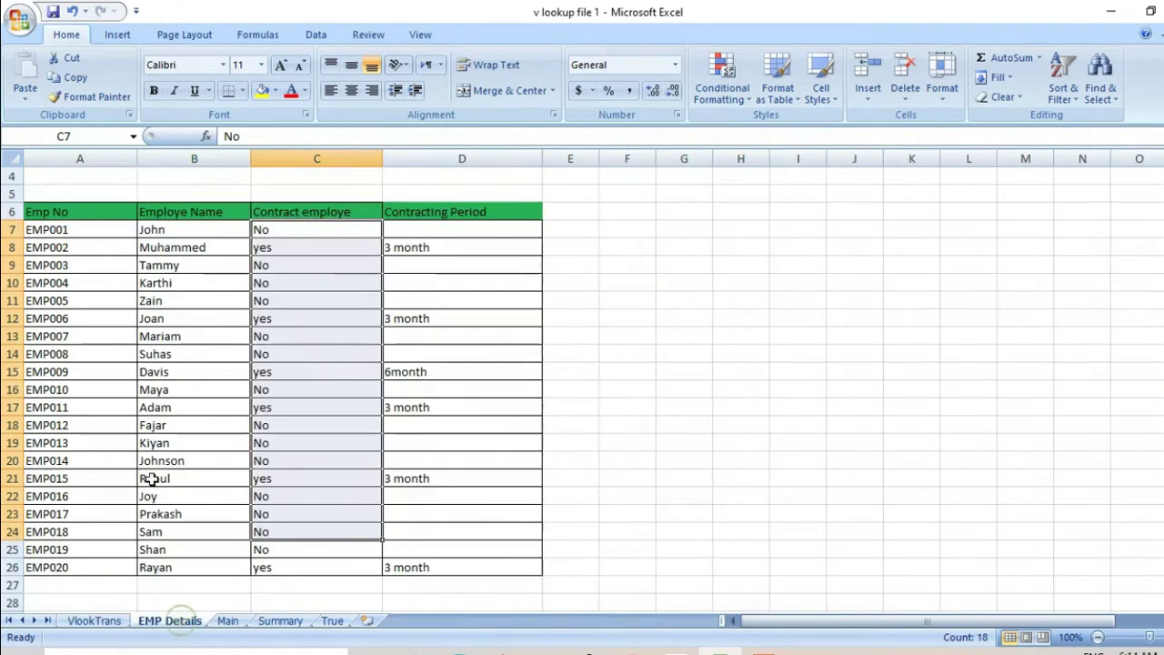
left_click(227, 622)
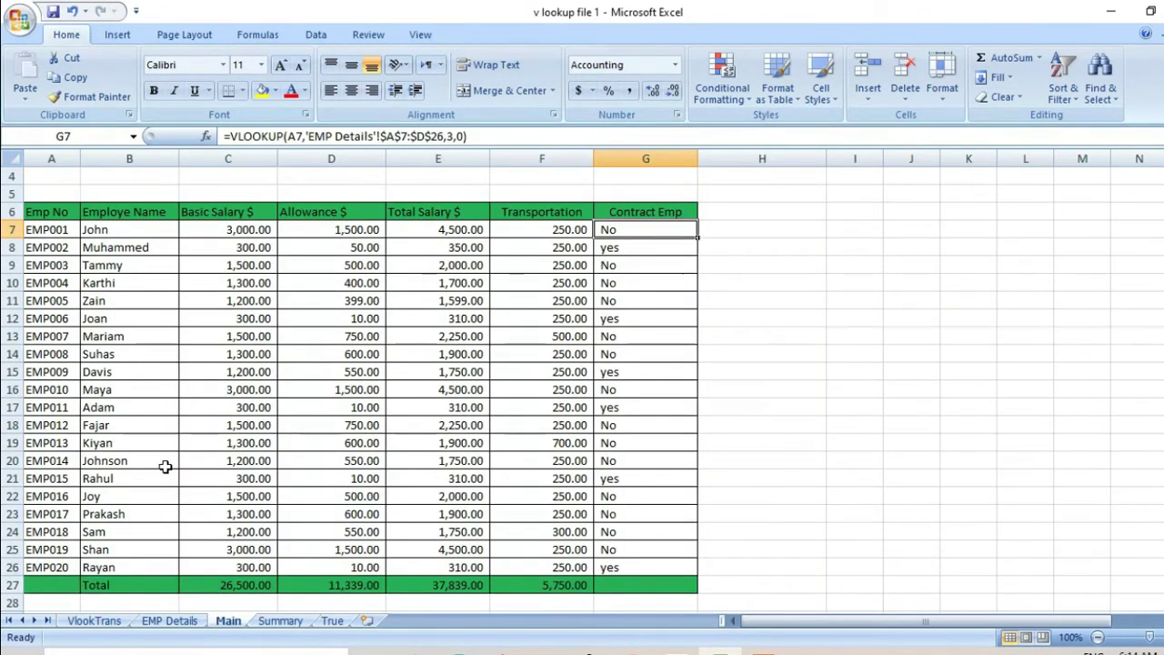
left_click(94, 622)
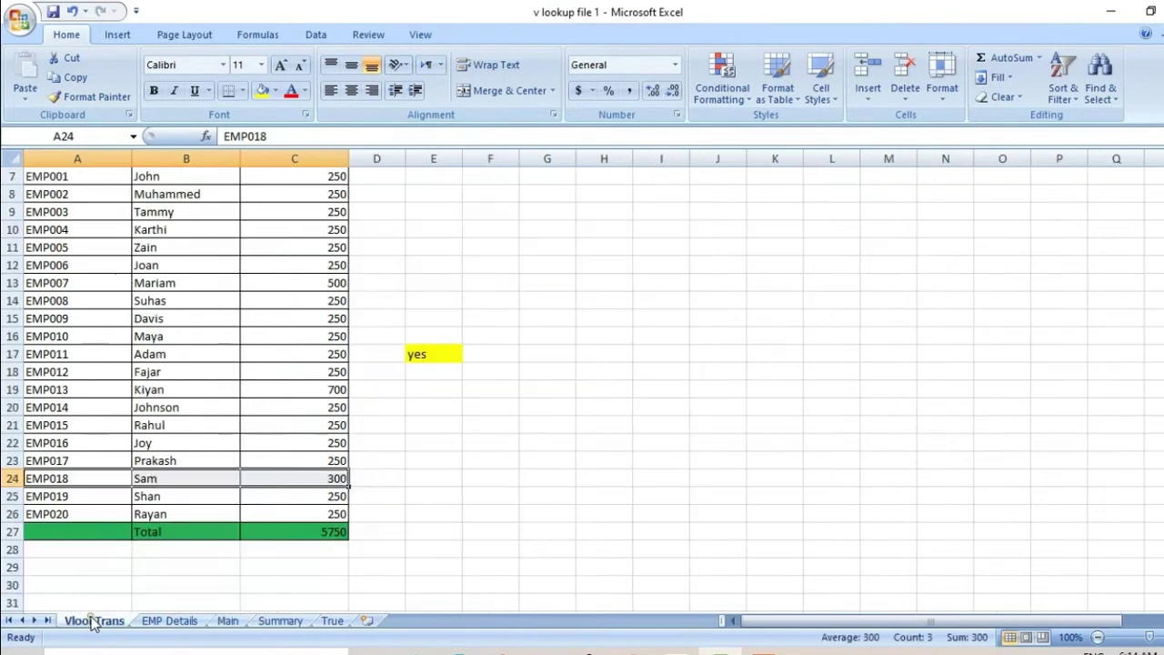
scroll(85, 437, "up", 2)
left_click_drag(62, 394, 226, 394)
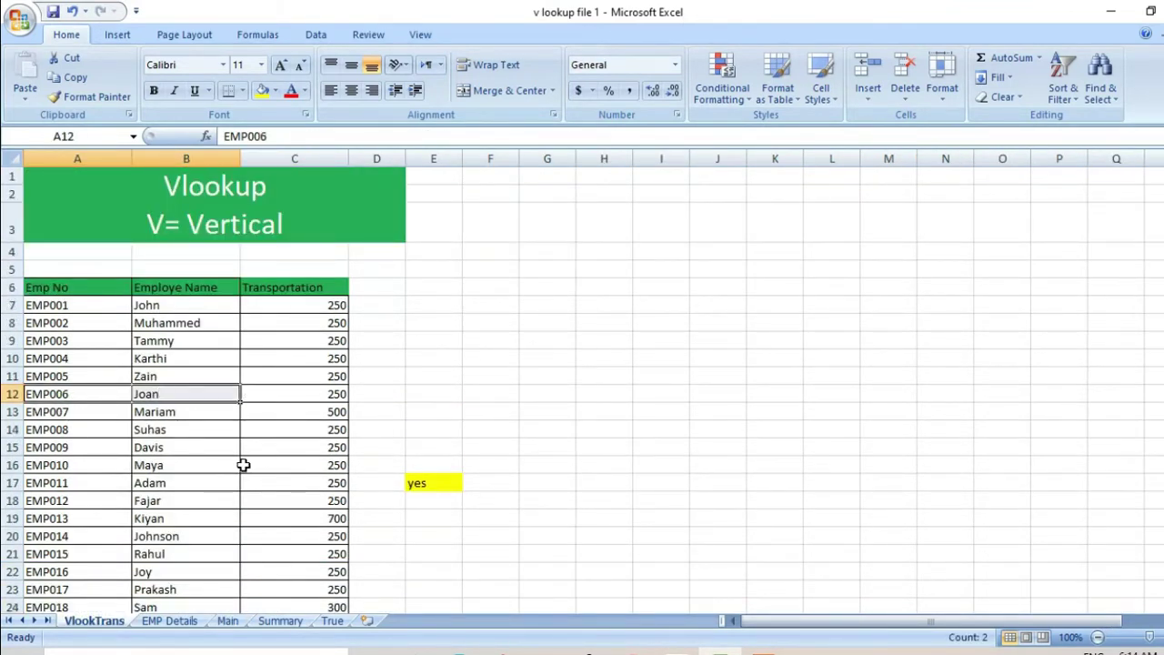
key("ctrl+c")
Step: Paste them as values only into row 19, replacing EMP013 and Kiyan
left_click(109, 514)
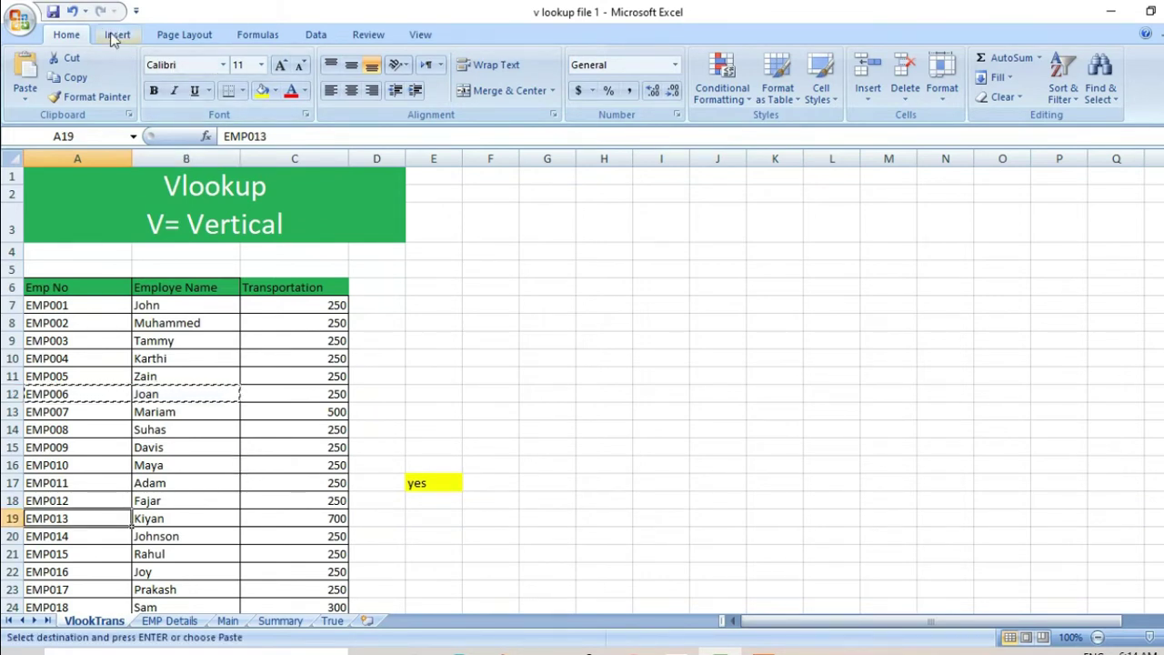
right_click(88, 519)
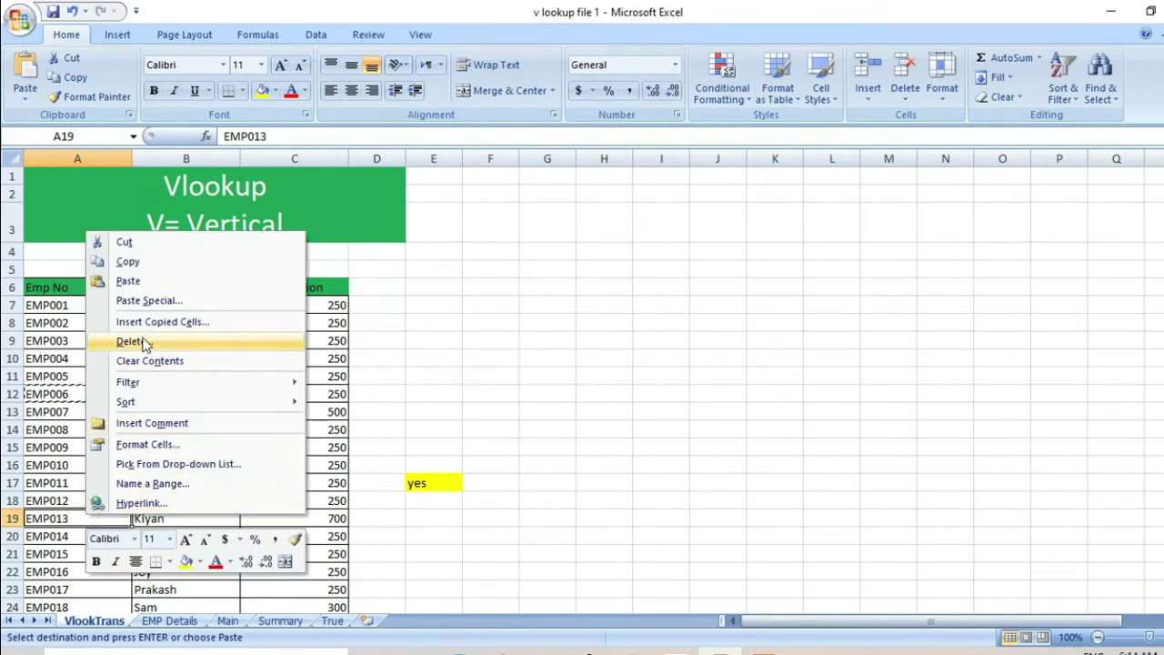
left_click(149, 301)
left_click(44, 237)
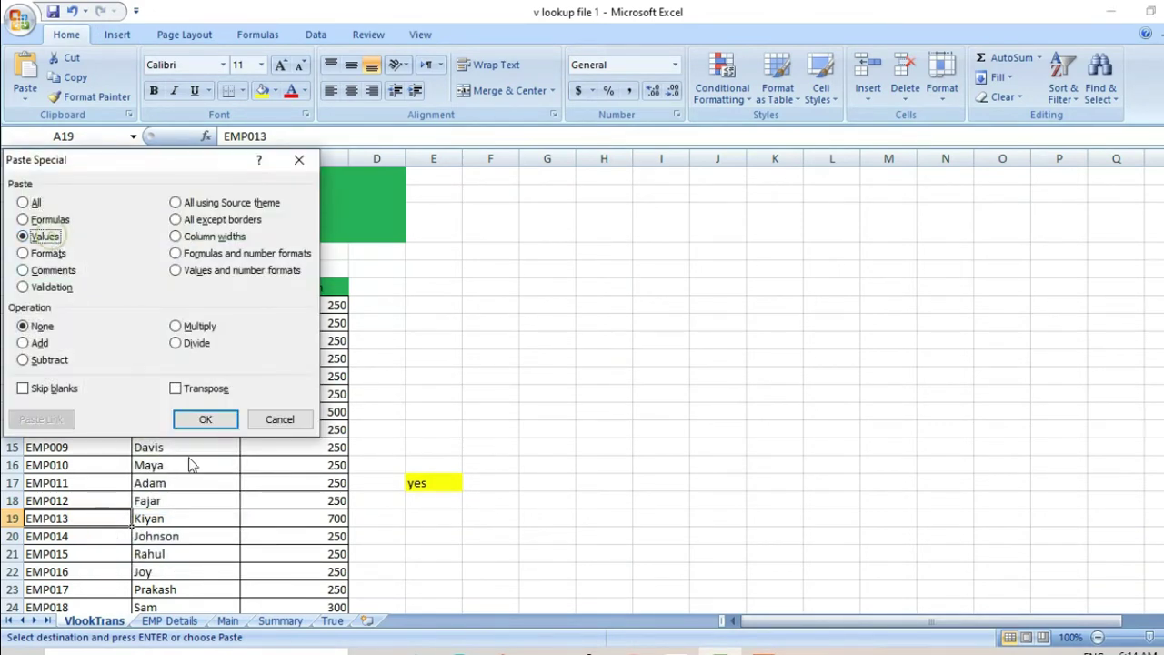
left_click(206, 420)
scroll(155, 520, "down", 2)
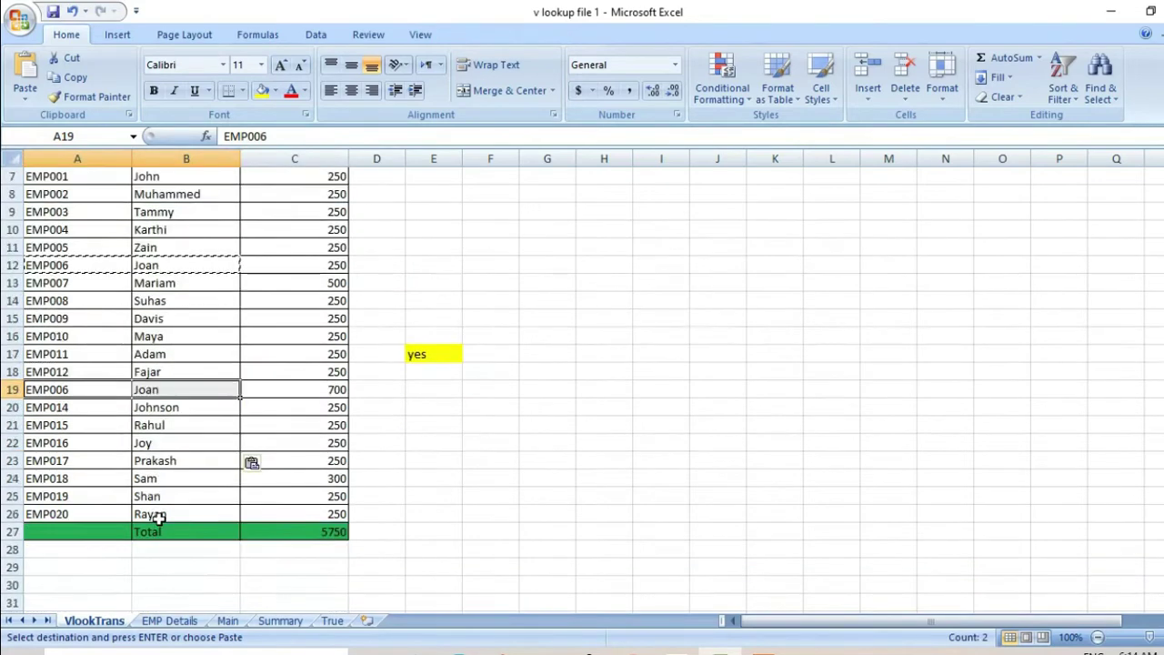
scroll(173, 520, "up", 1)
left_click(444, 407)
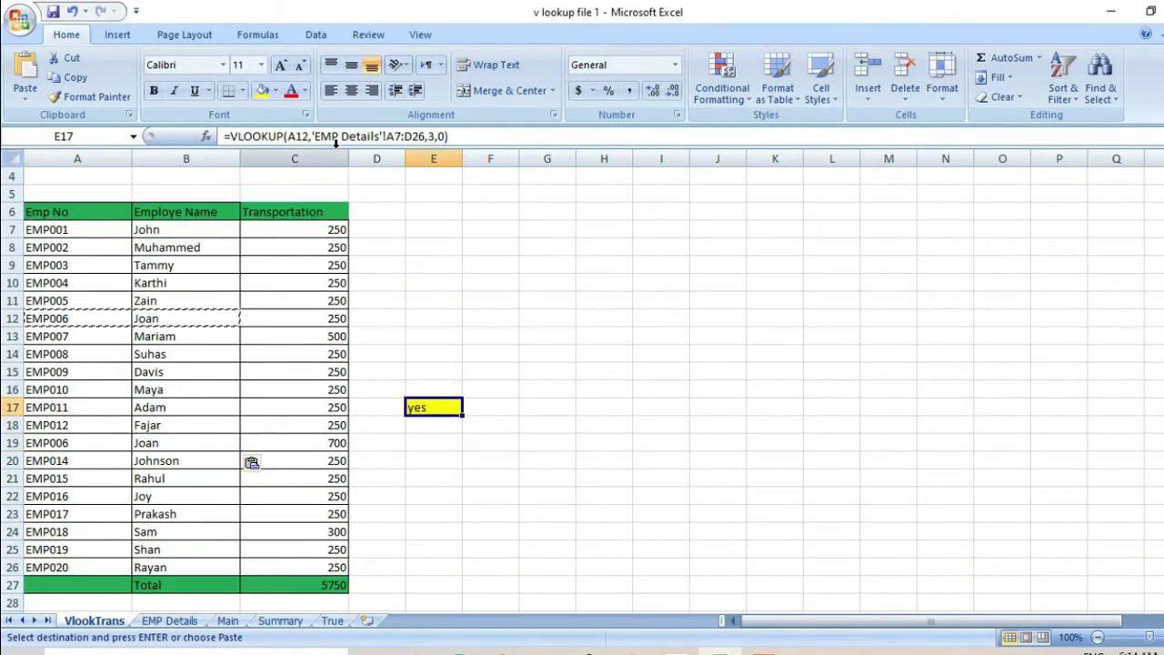
Step: Change E17's VLOOKUP column index from 3 to 2 so it returns Joan
double_click(444, 407)
mouse_move(77, 326)
left_mouse_down()
mouse_move(60, 449)
mouse_move(58, 323)
left_mouse_up()
key("Return")
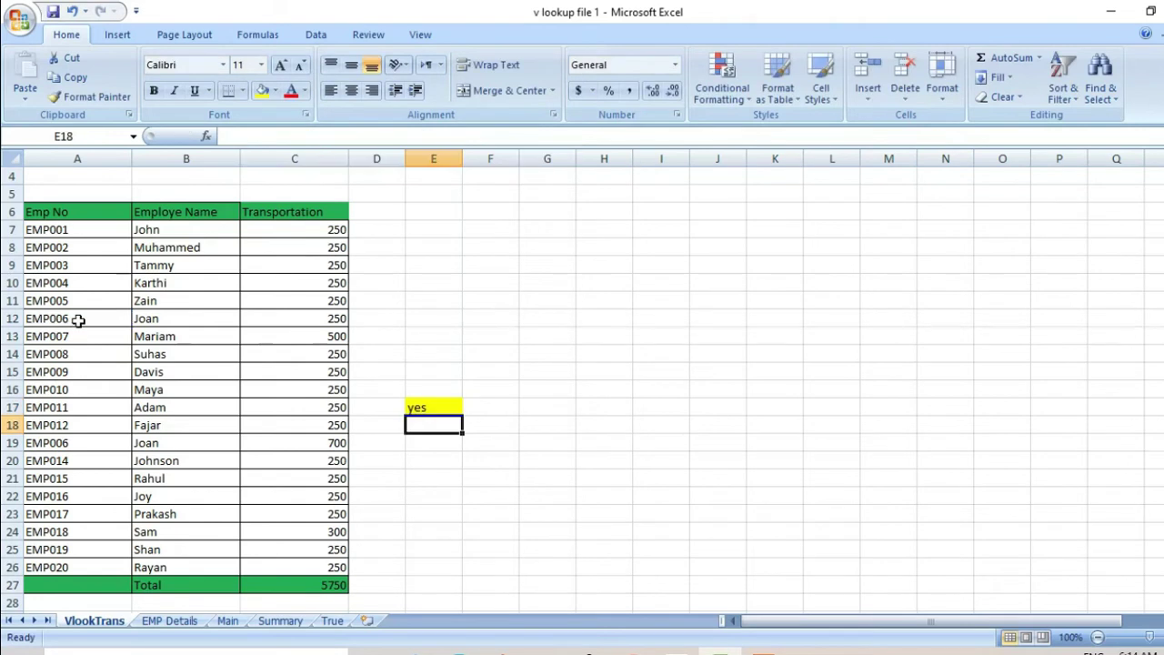
left_click(416, 405)
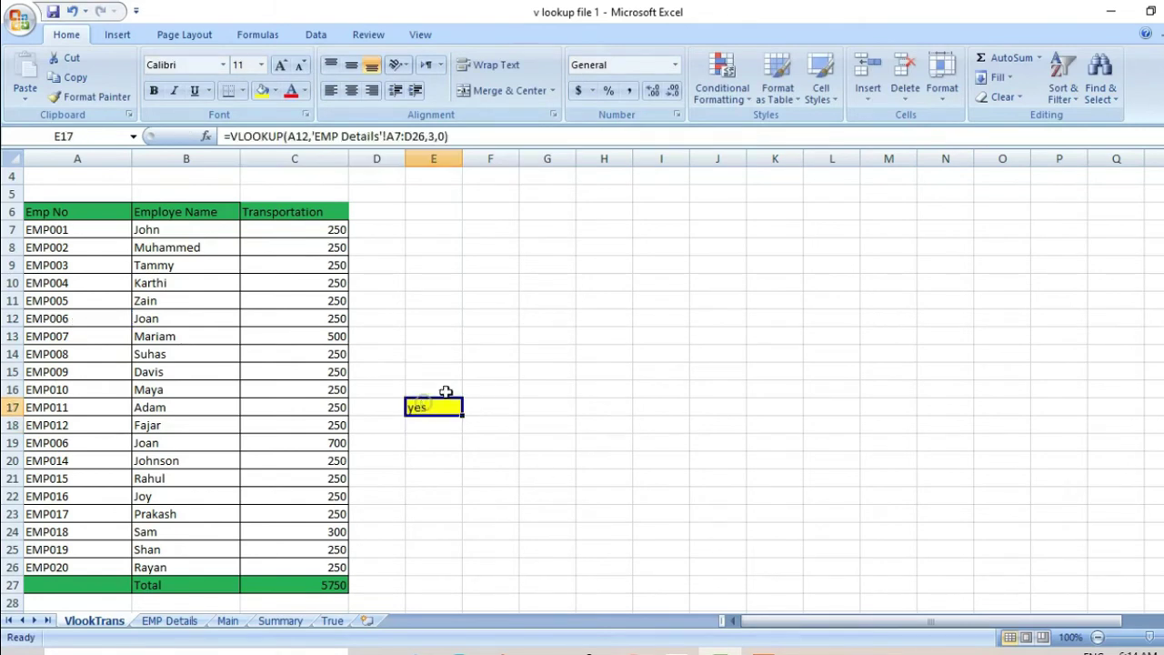
left_click(434, 136)
key("BackSpace")
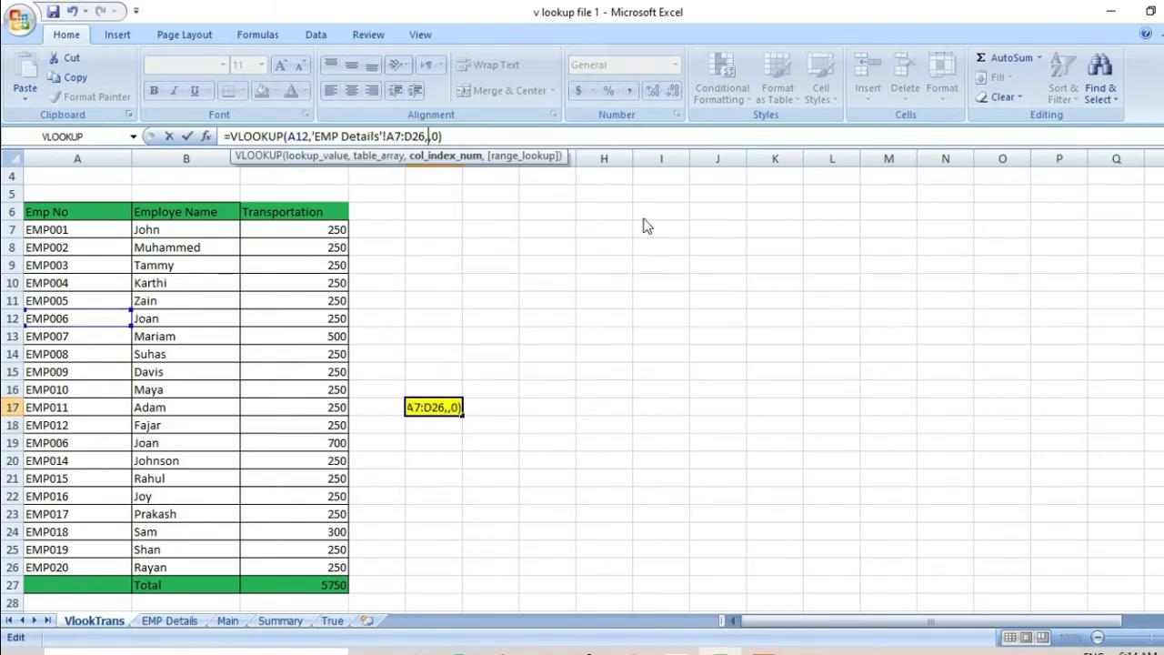
type("2")
key("Return")
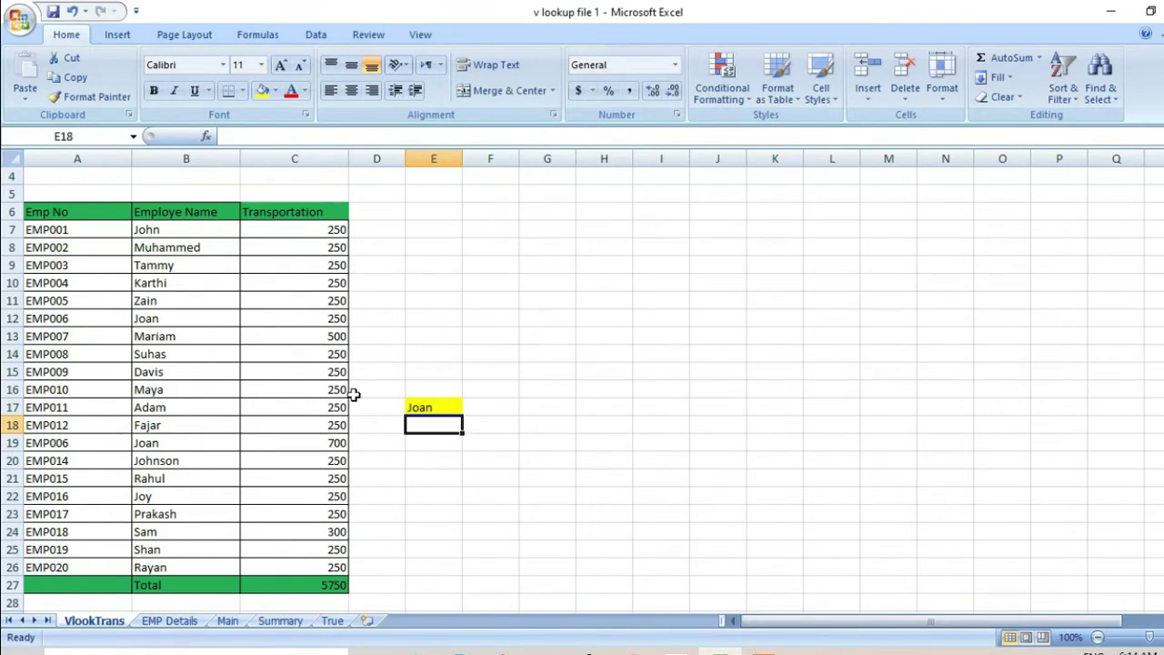
left_click(447, 406)
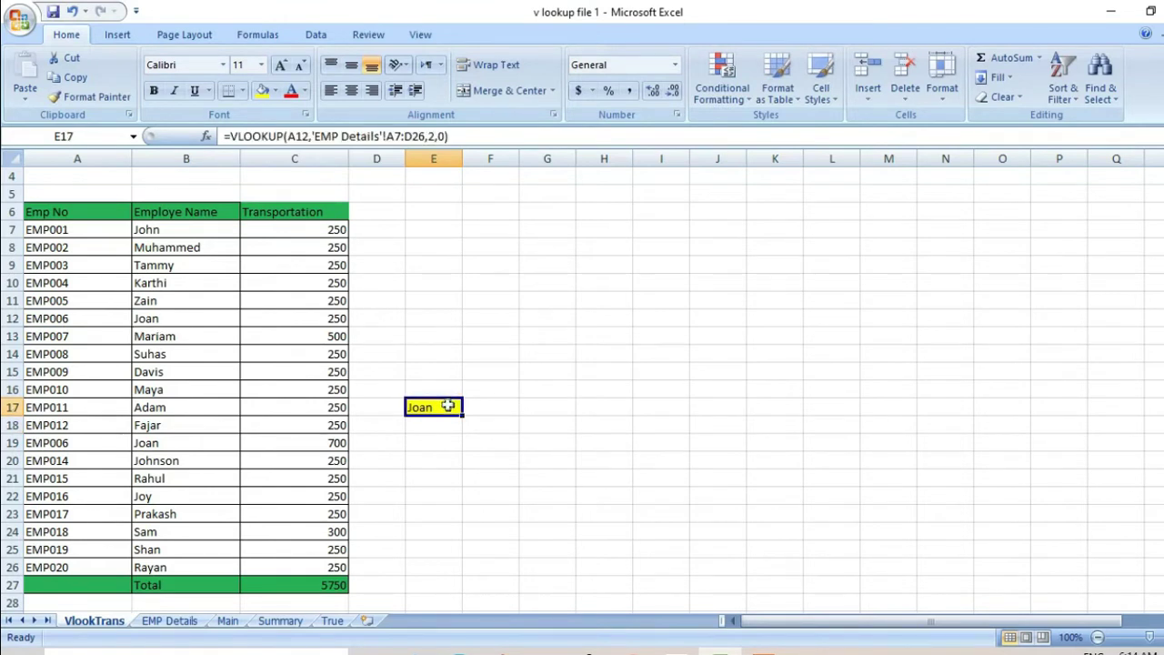
left_click(171, 321)
left_click(183, 441)
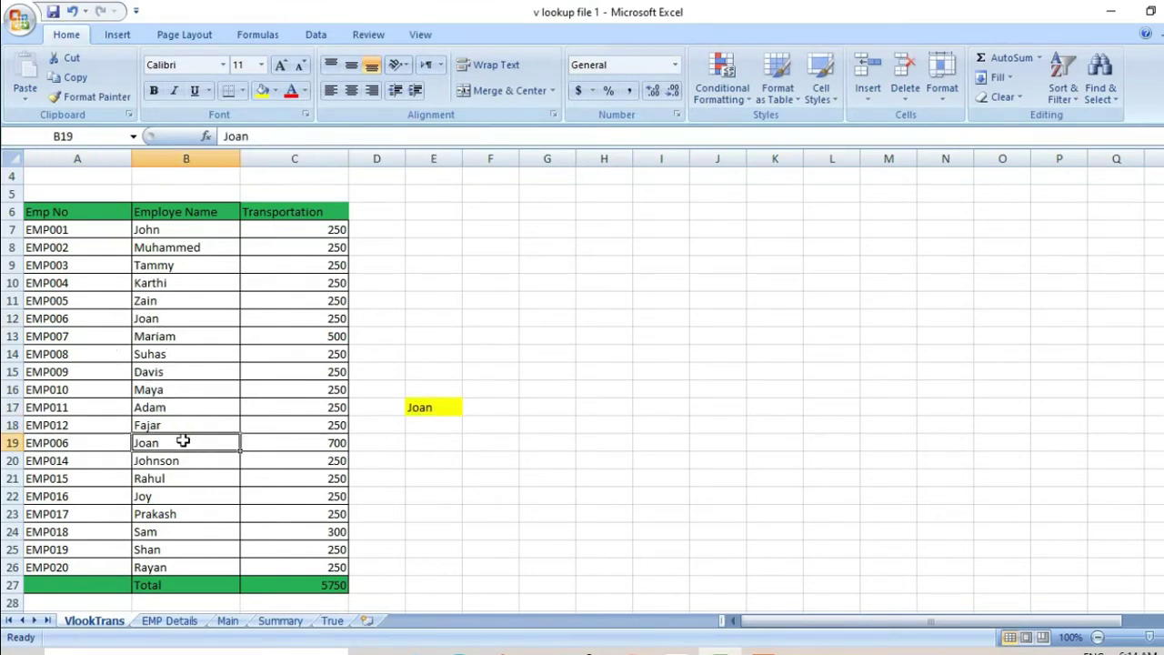
Step: Rename row 19's name to XXX and clear EMP006 and Joan from A12:B12
type("XXX")
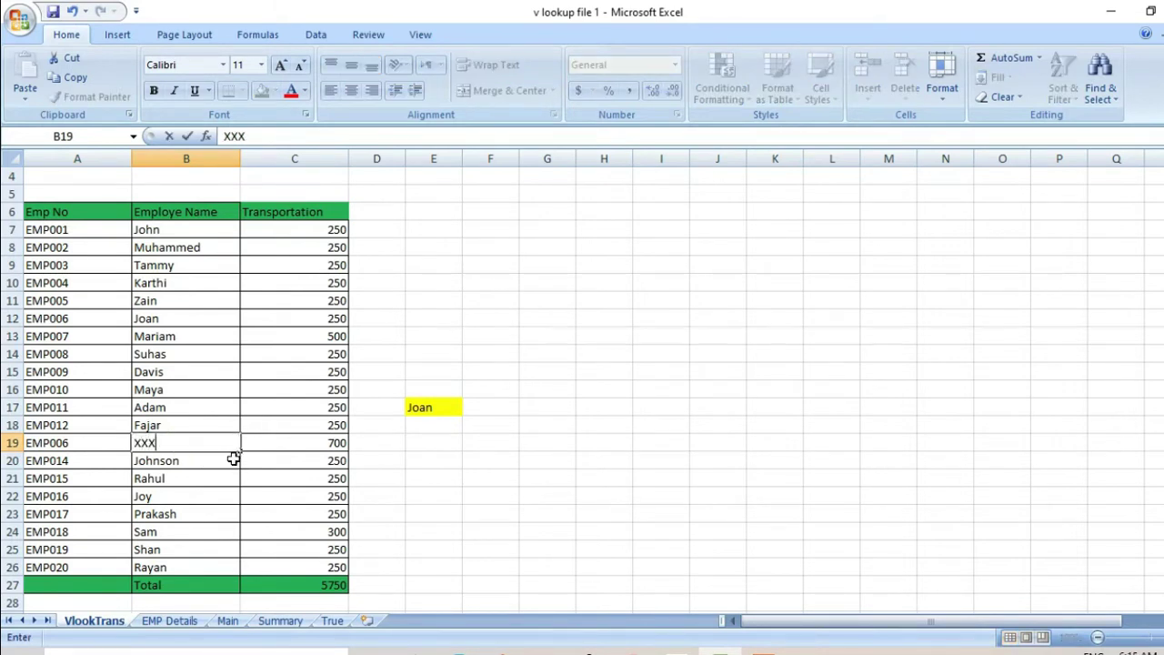
key("Return")
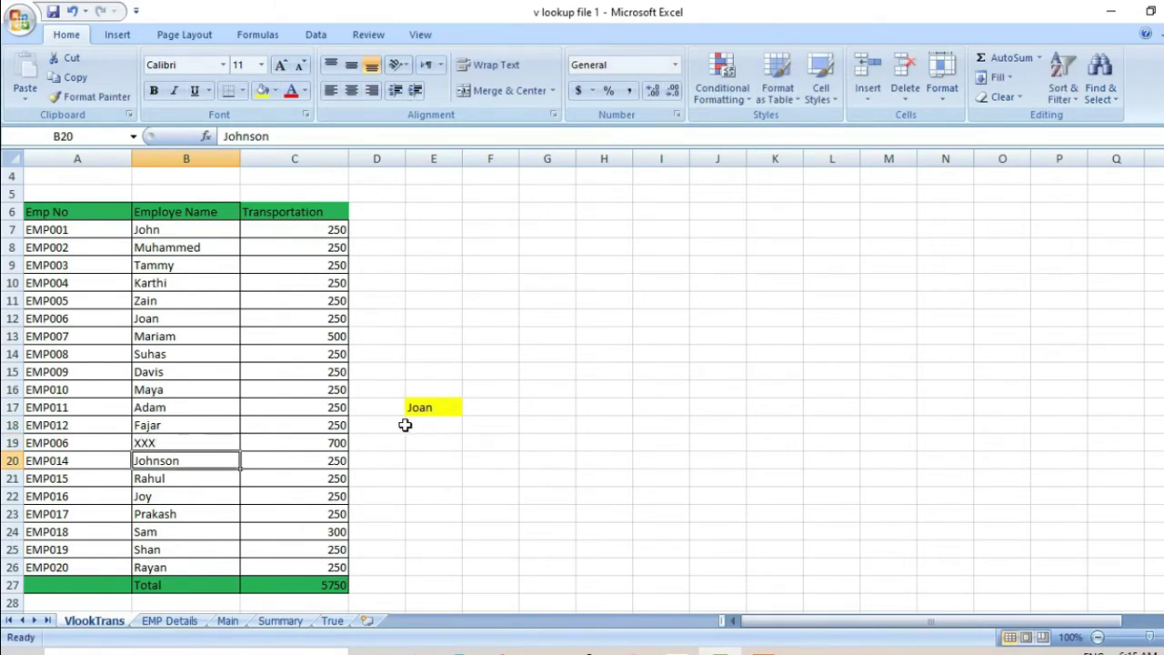
left_click(435, 407)
left_click(76, 324)
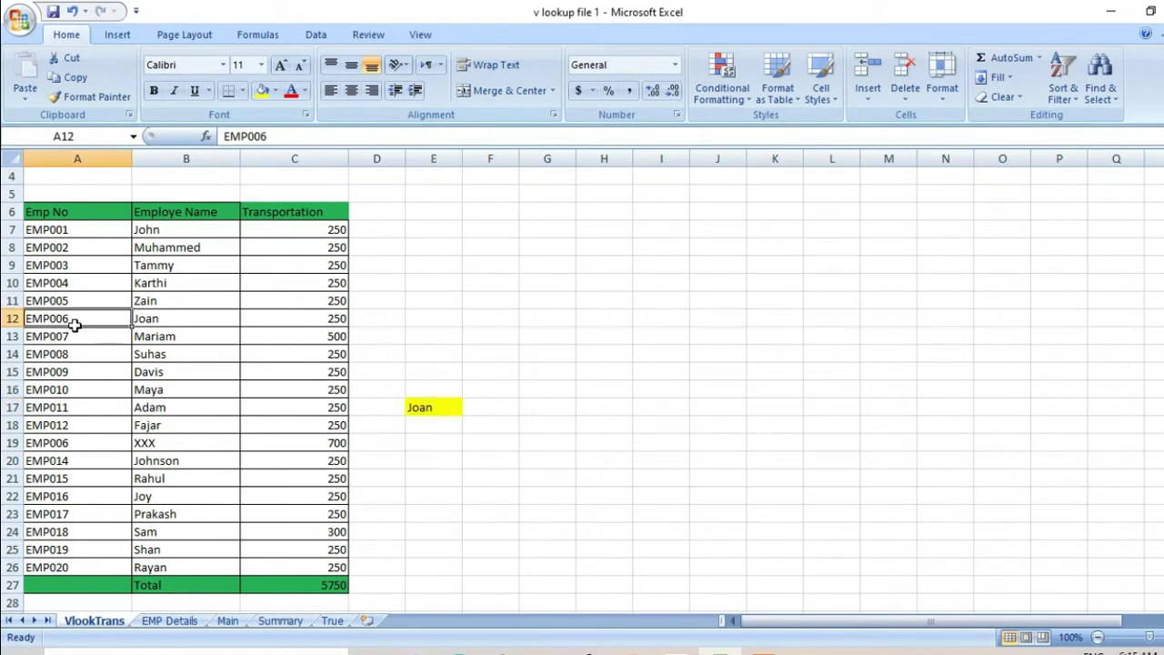
left_click_drag(85, 322, 143, 320)
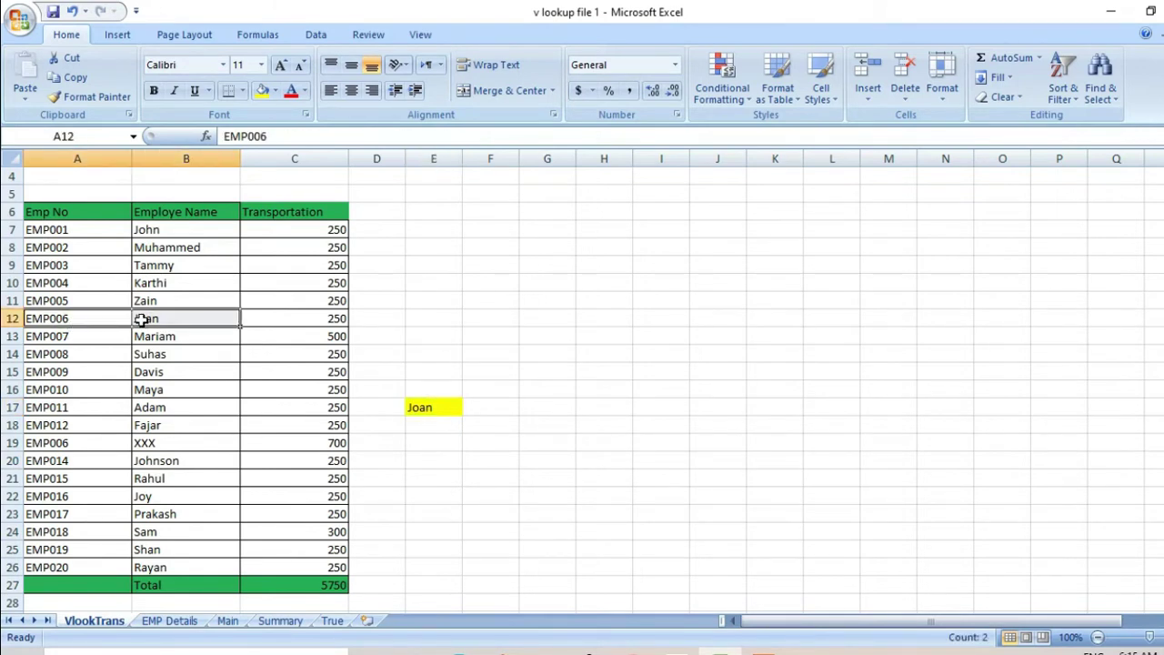
key("Delete")
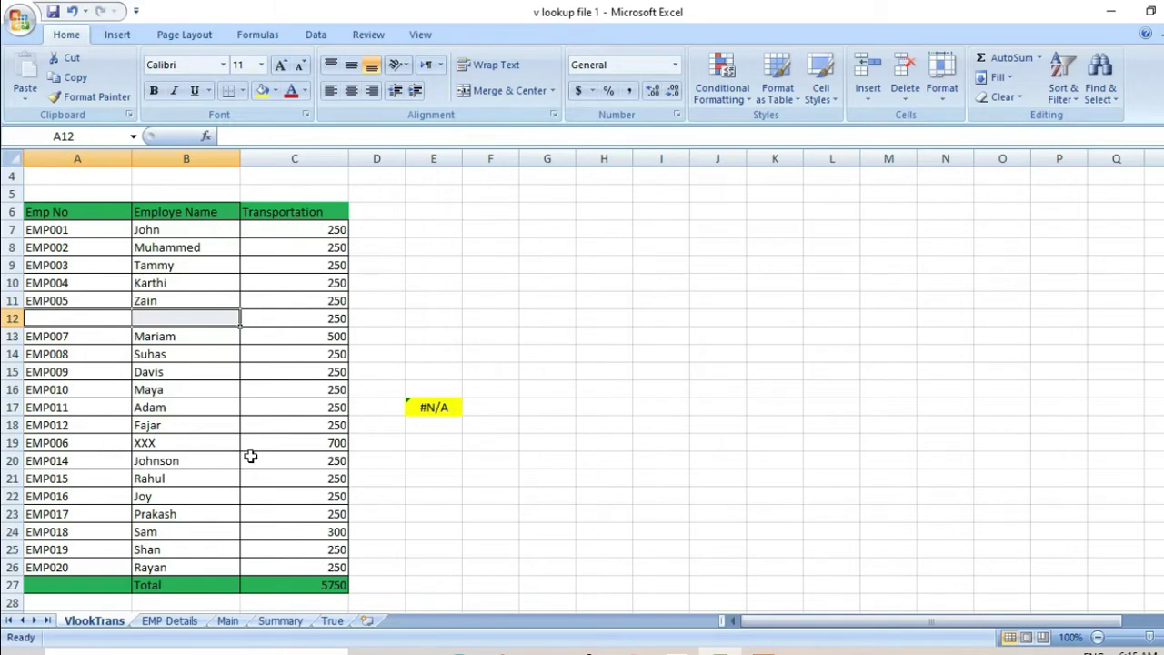
Step: Begin retyping a new VLOOKUP formula in E17
left_click(454, 415)
left_click(421, 136)
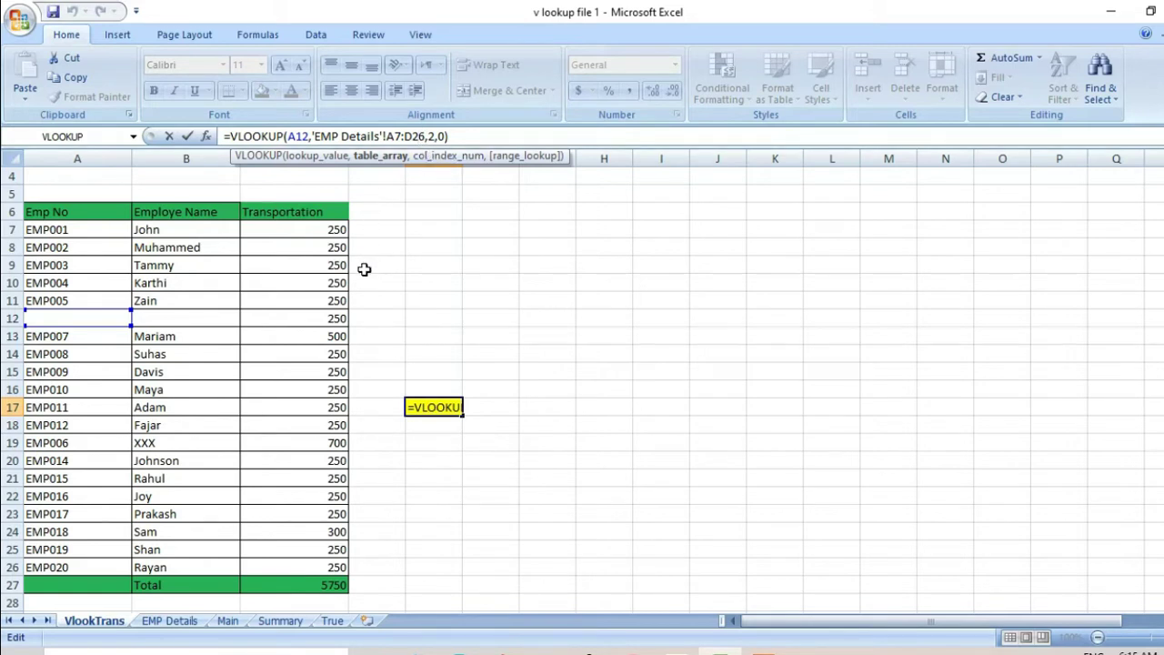
key("Escape")
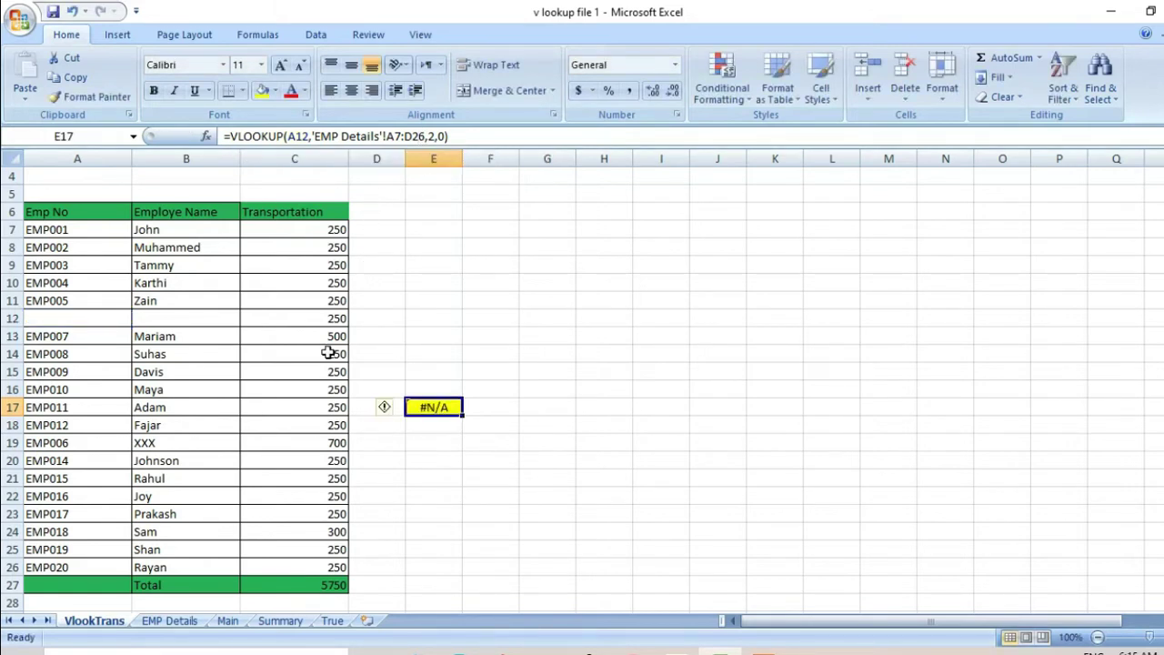
type("=")
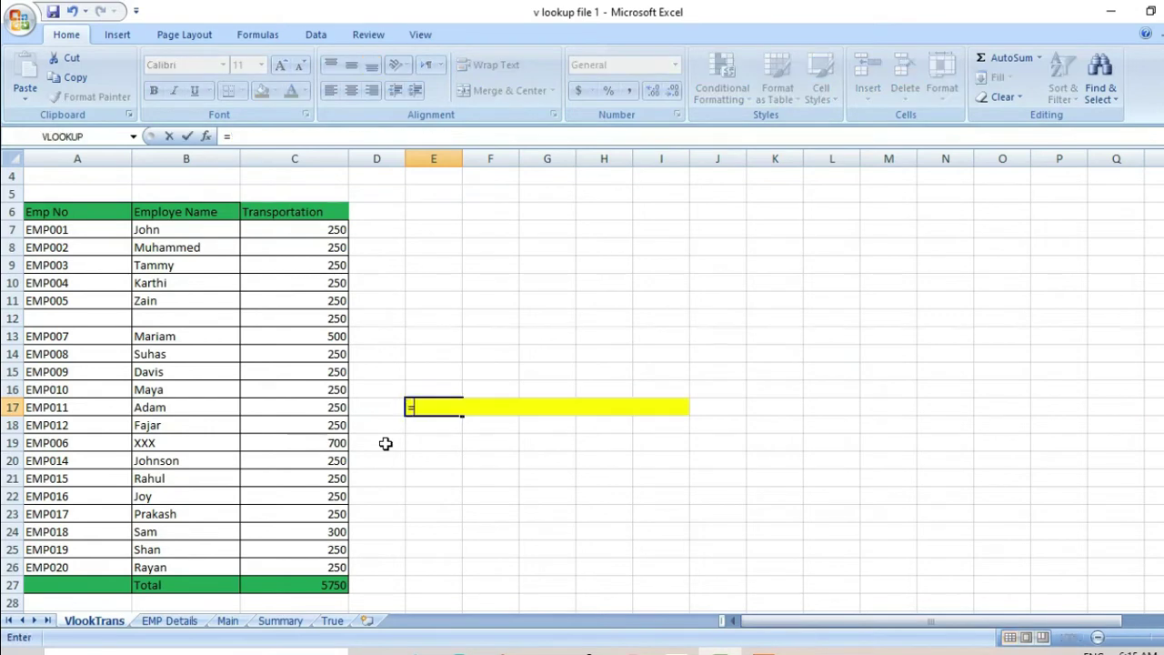
type("vl")
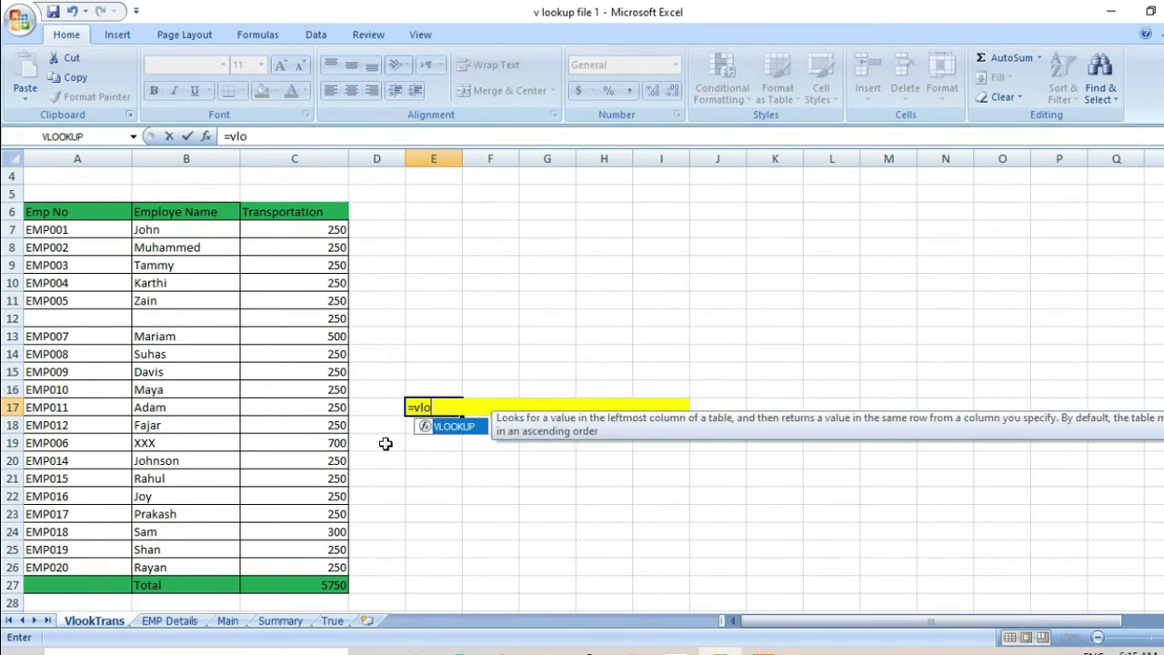
type("o")
key("Tab")
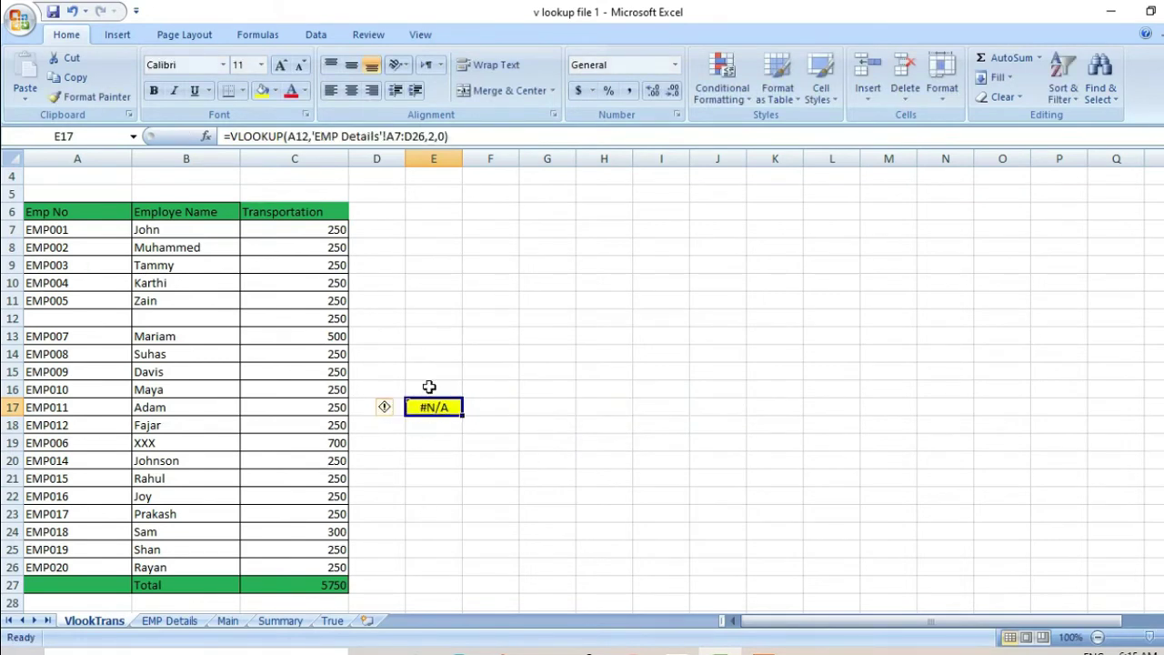
left_click(450, 371)
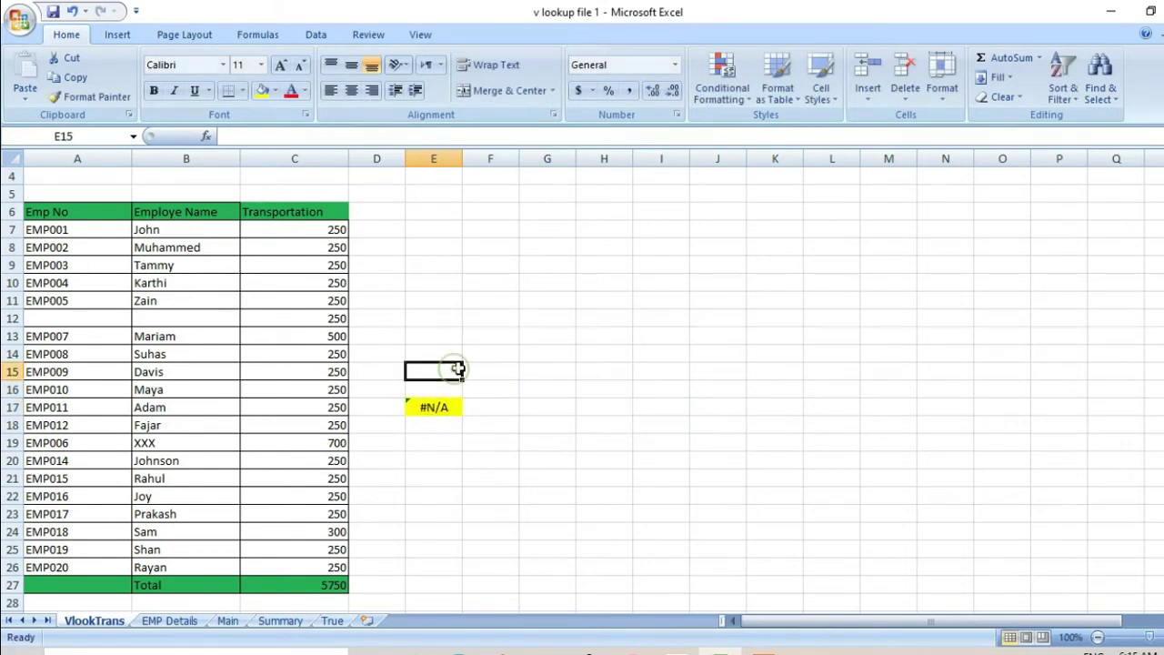
Step: Copy EMP003 from A9 and paste it as a value into E14
left_click(92, 229)
left_click(55, 265)
key("ctrl+c")
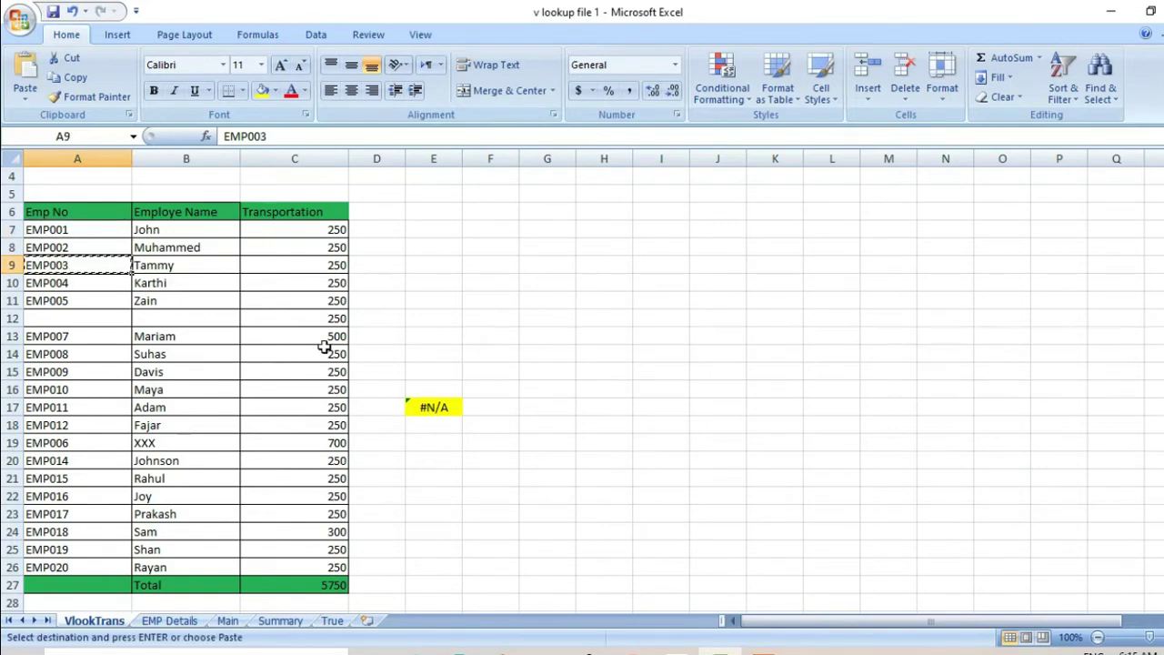
left_click(433, 358)
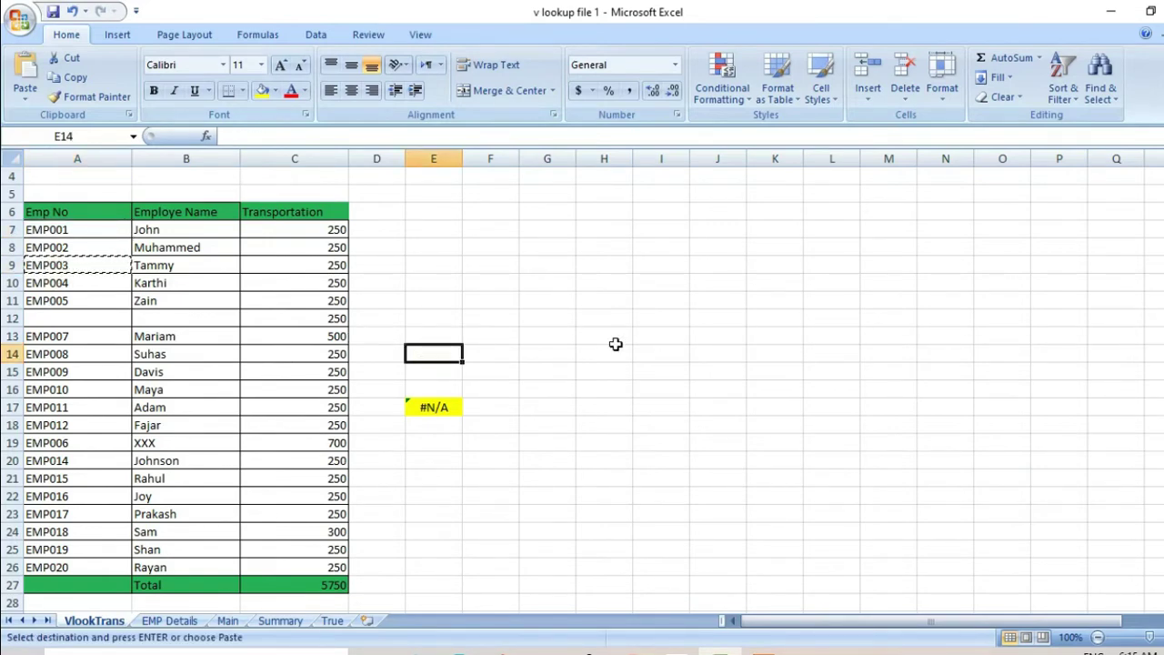
right_click(434, 352)
left_click(506, 425)
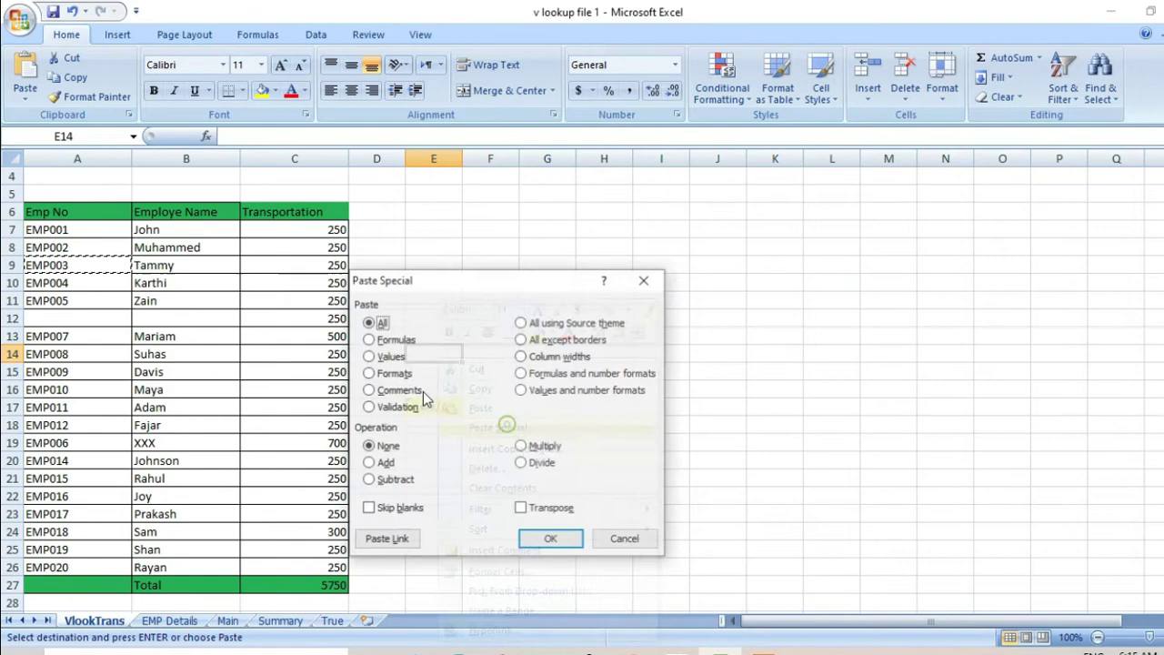
left_click(369, 357)
left_click(551, 538)
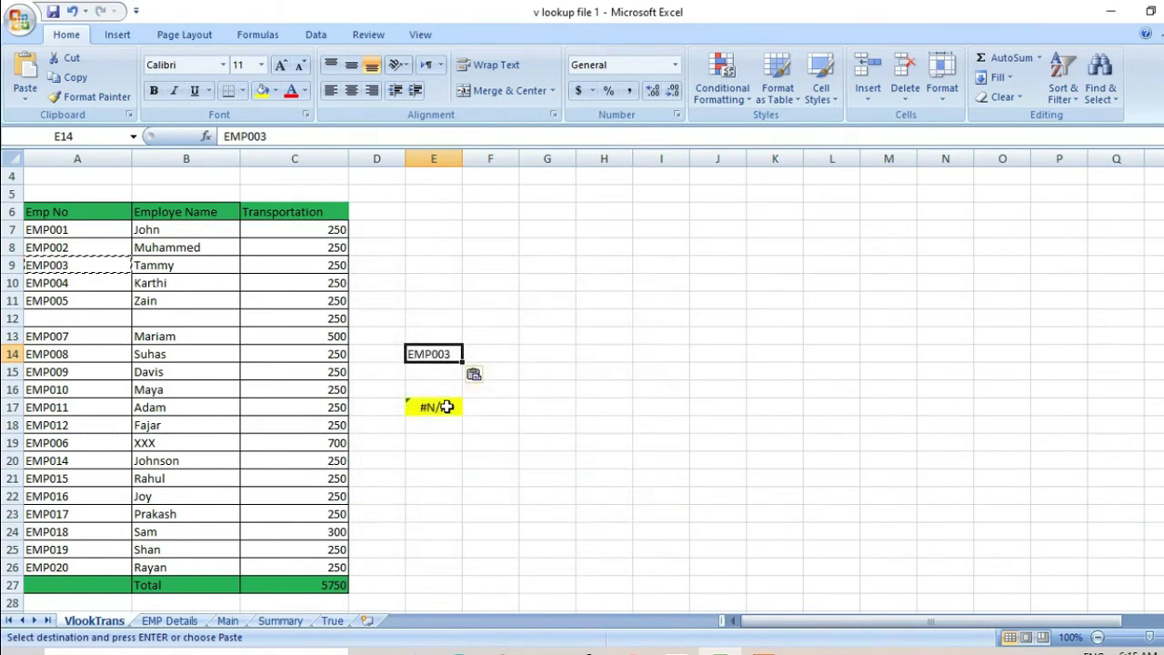
Step: Write =VLOOKUP(E14,A7:C26,3,0) in E17 to look up EMP003's Transportation
left_click(437, 406)
type("=vl")
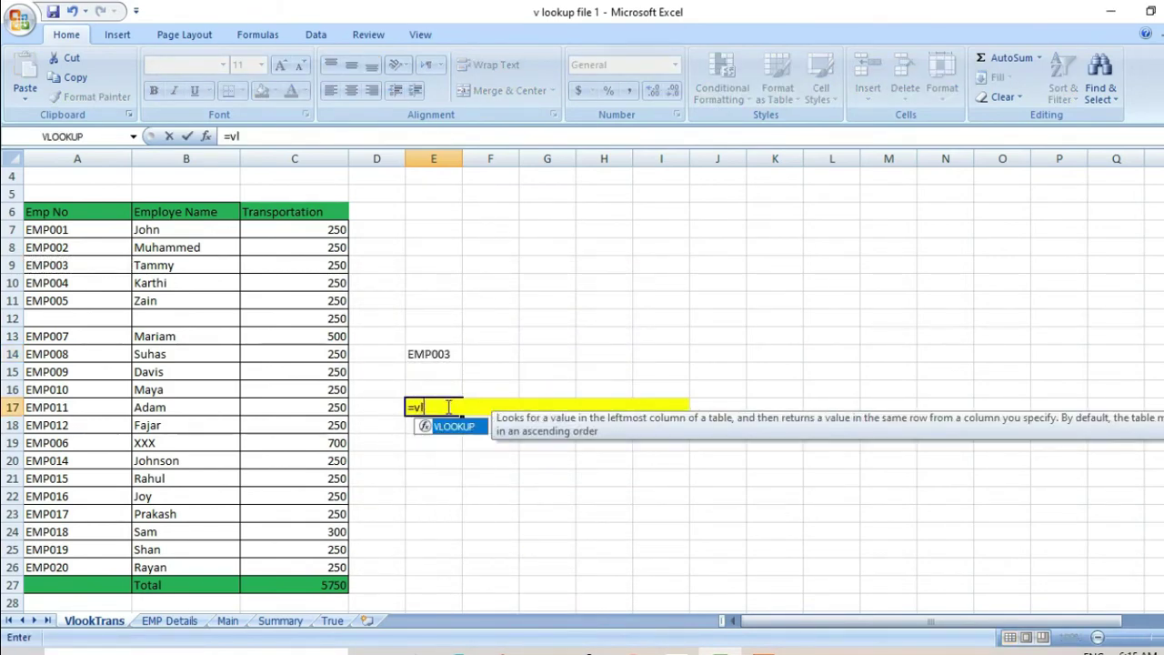
key("Tab")
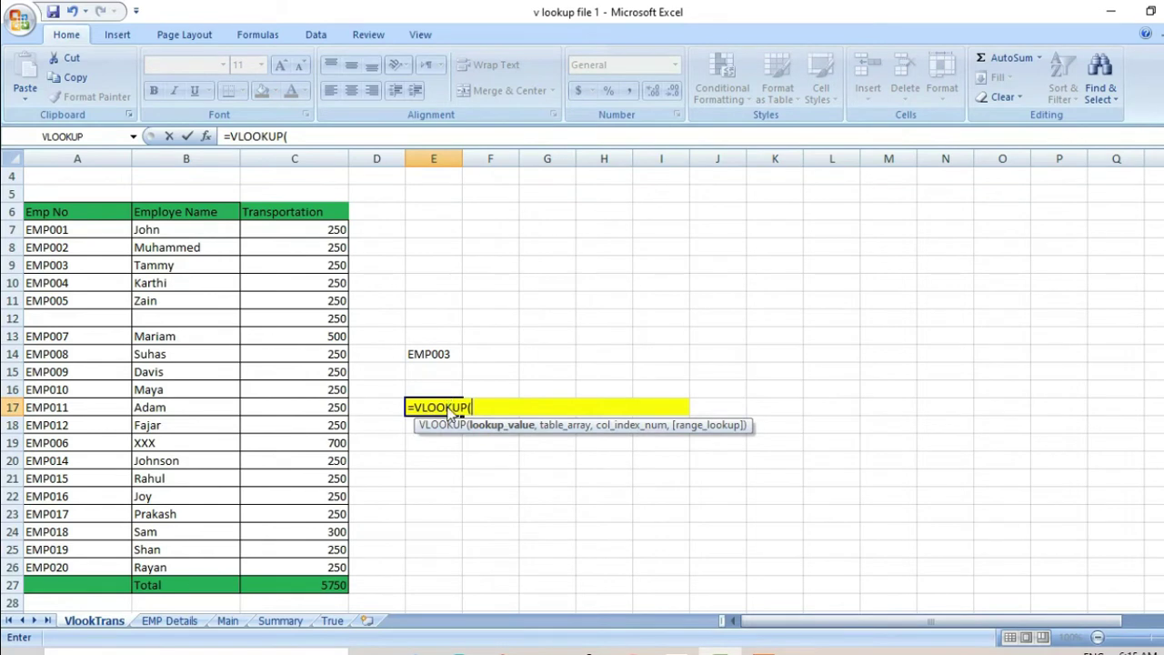
left_click(69, 282)
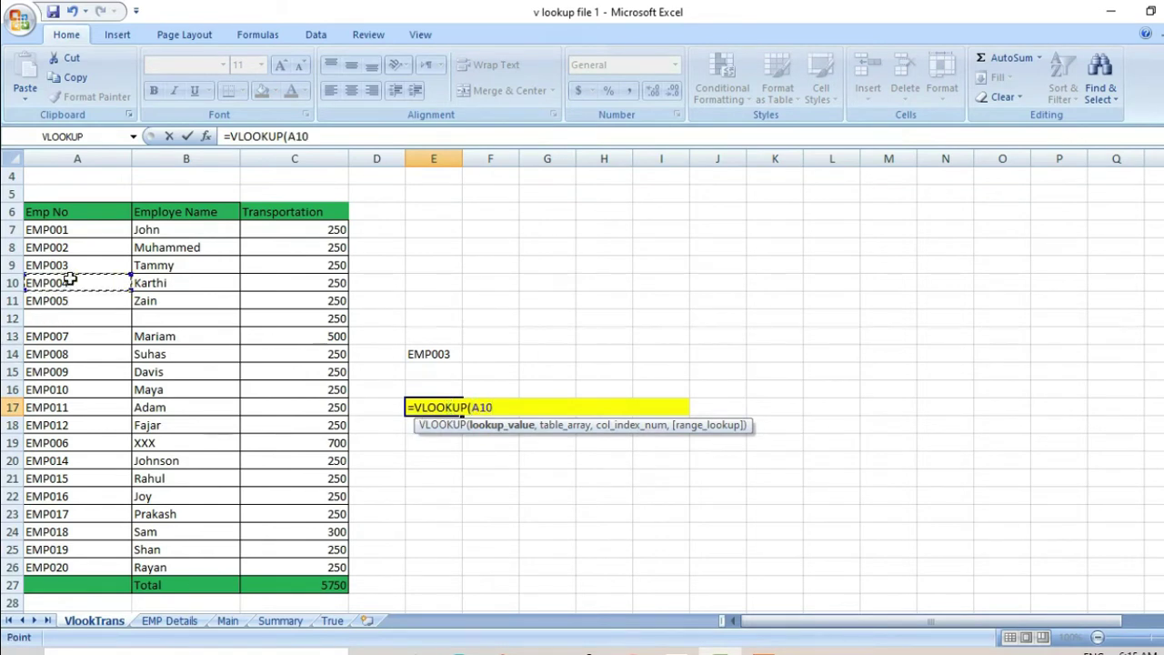
type(",")
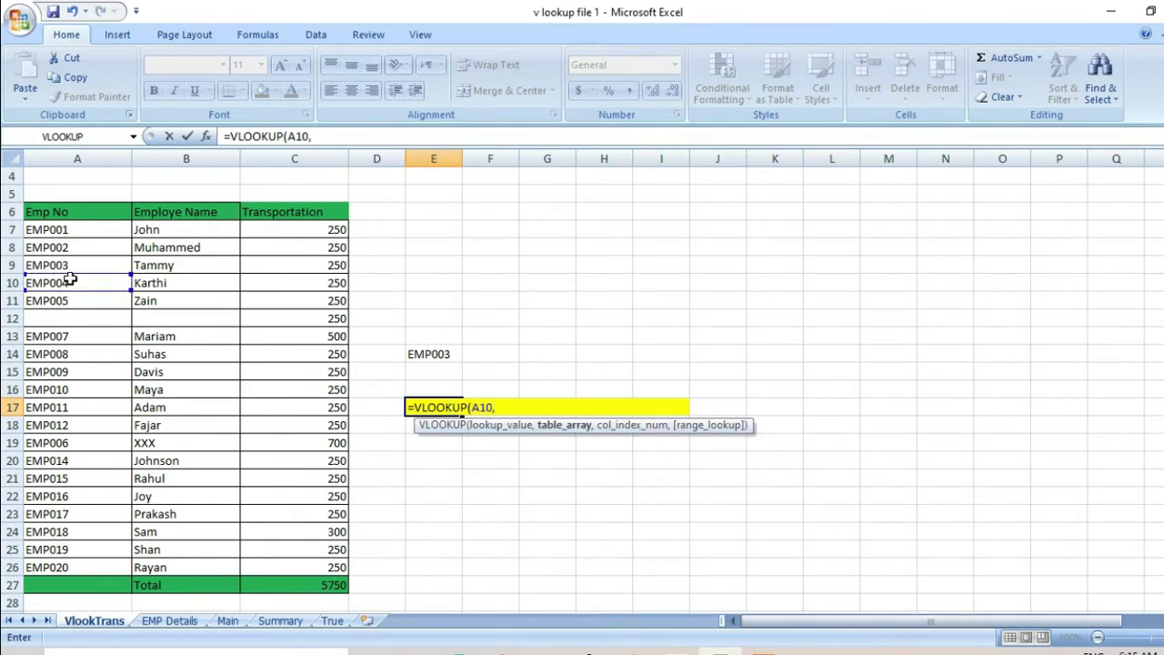
key("BackSpace")
key("BackSpace")
key("BackSpace")
key("BackSpace")
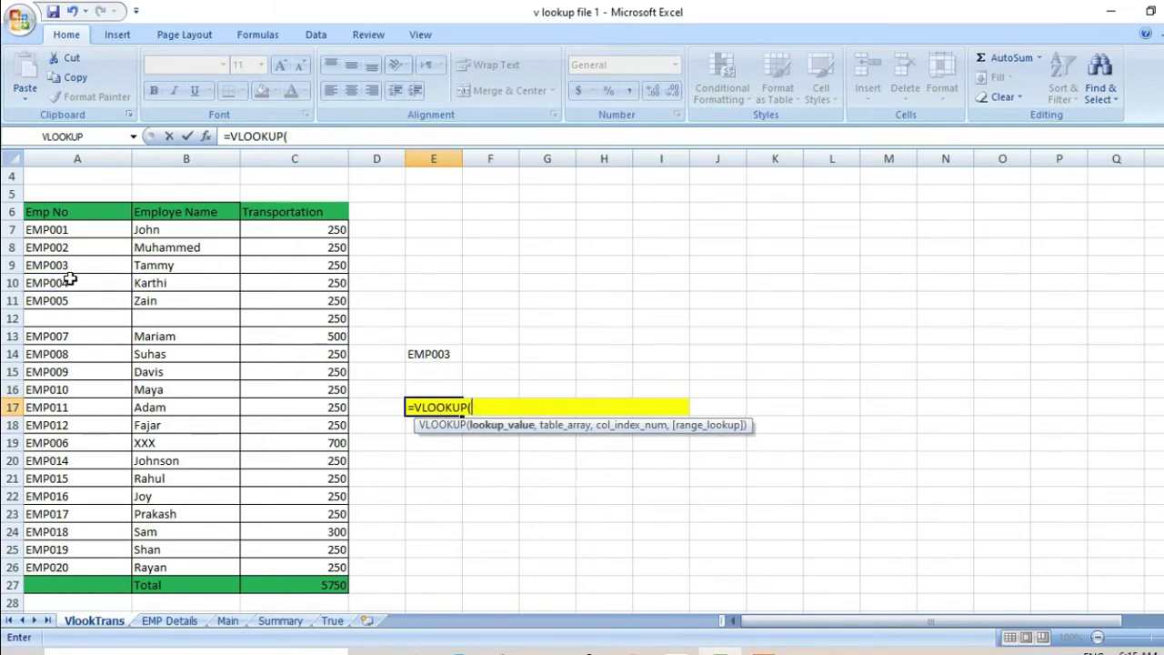
left_click(442, 353)
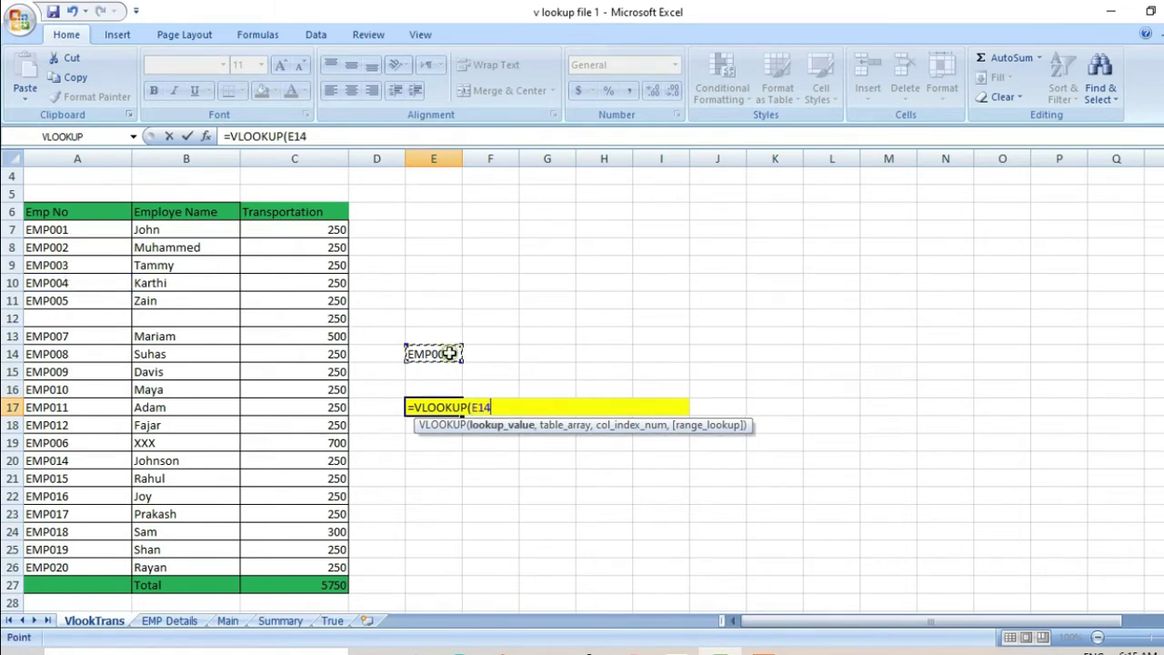
type(",")
left_click_drag(71, 233, 300, 567)
type(",")
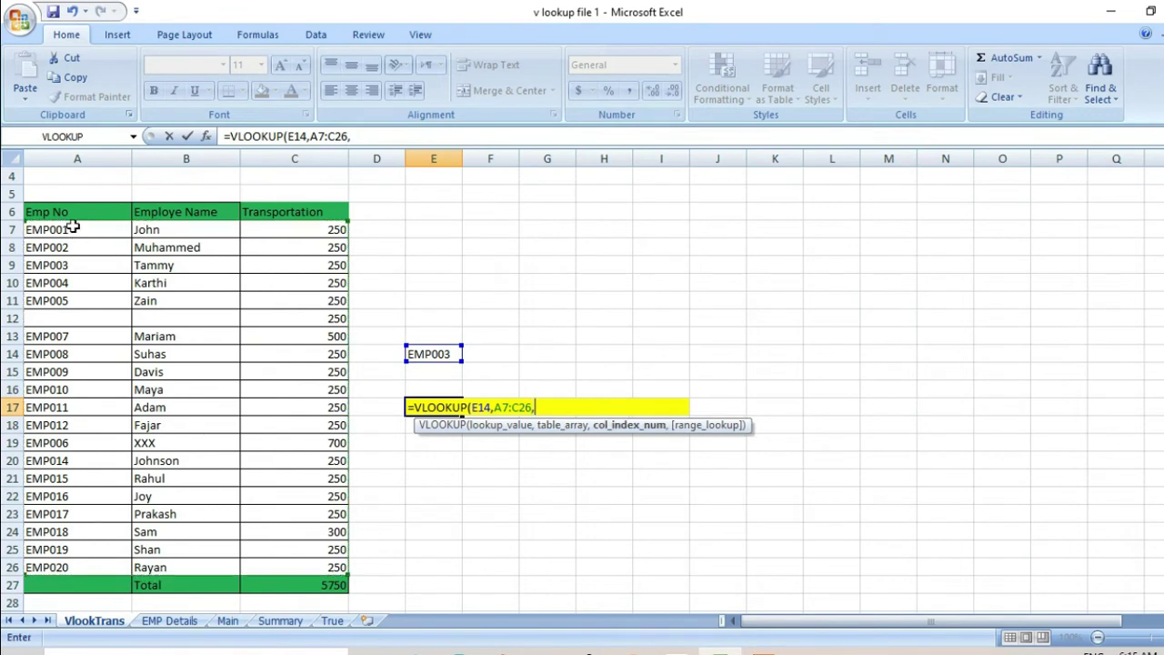
type("3,0")
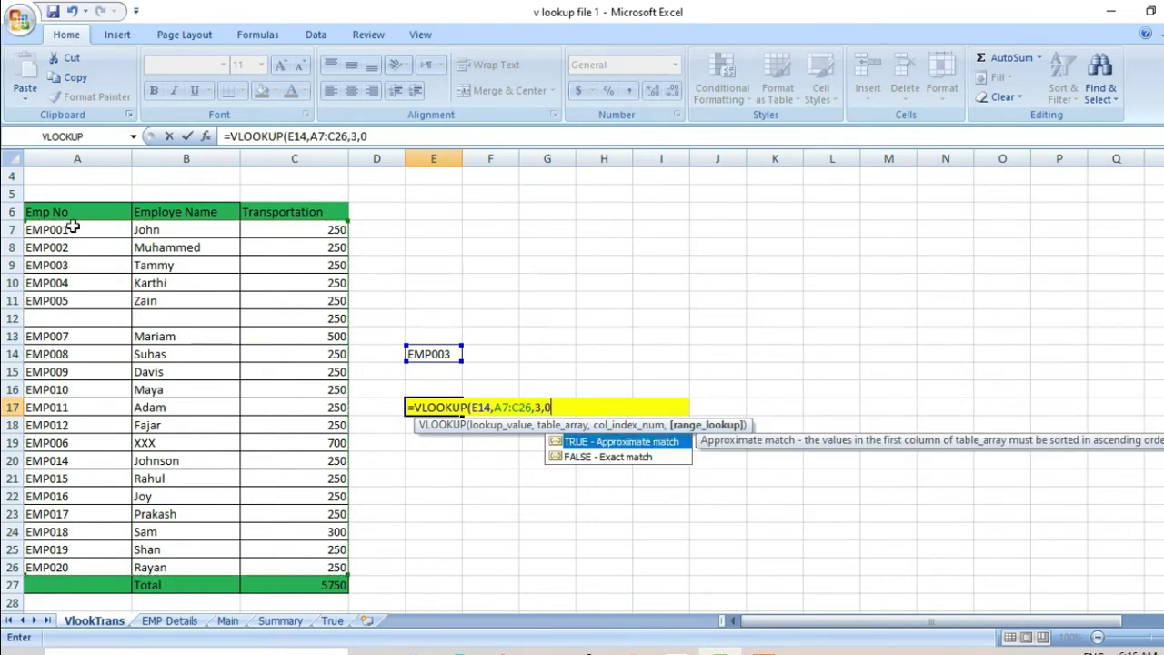
type(")")
Step: Enter the VLOOKUP in E17 and change its column index from 3 to 2
key("Return")
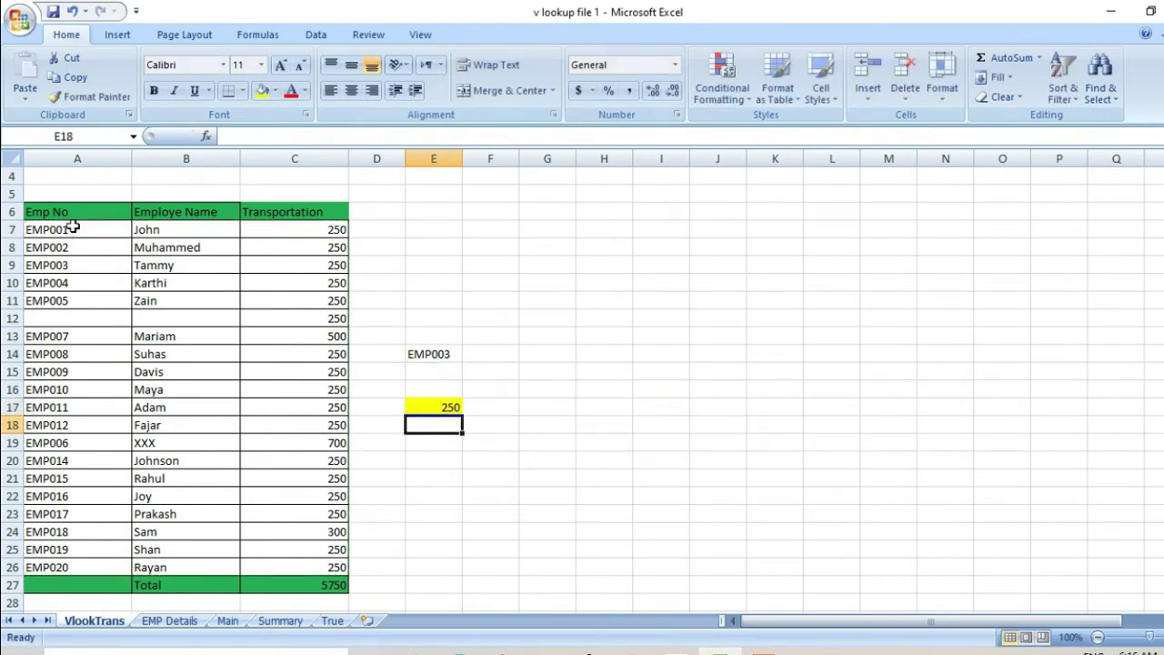
key("Up")
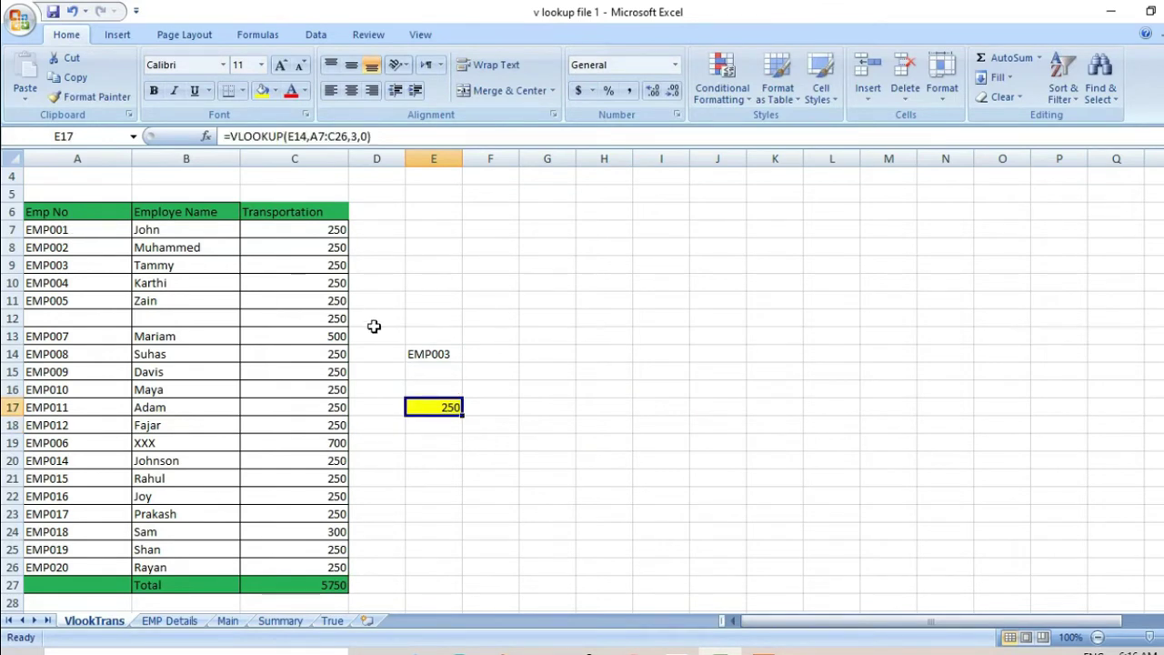
left_click(357, 137)
key("BackSpace")
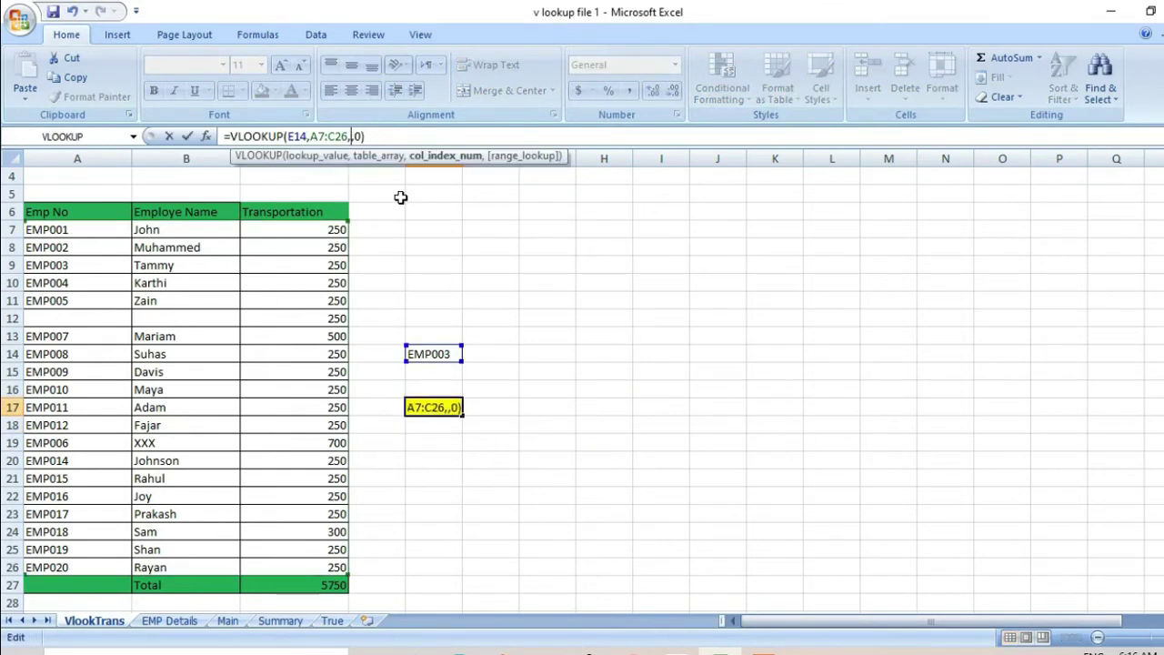
type("2")
key("Return")
left_click(441, 411)
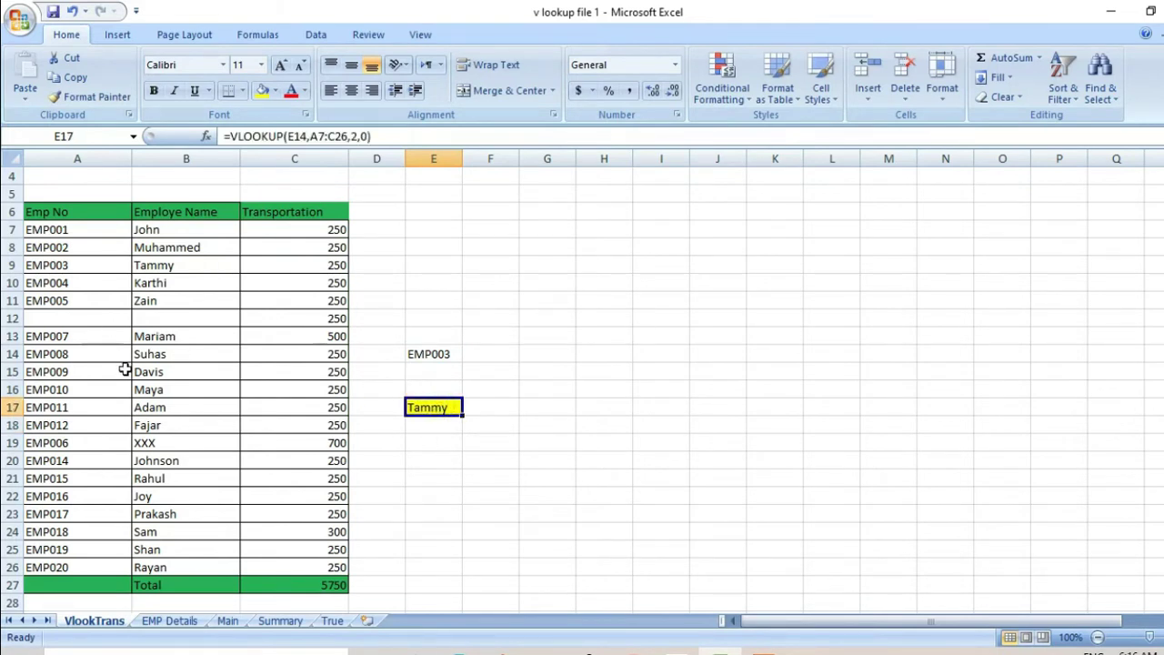
Step: Copy EMP006 from A19 into the blank cell A12
left_click(83, 446)
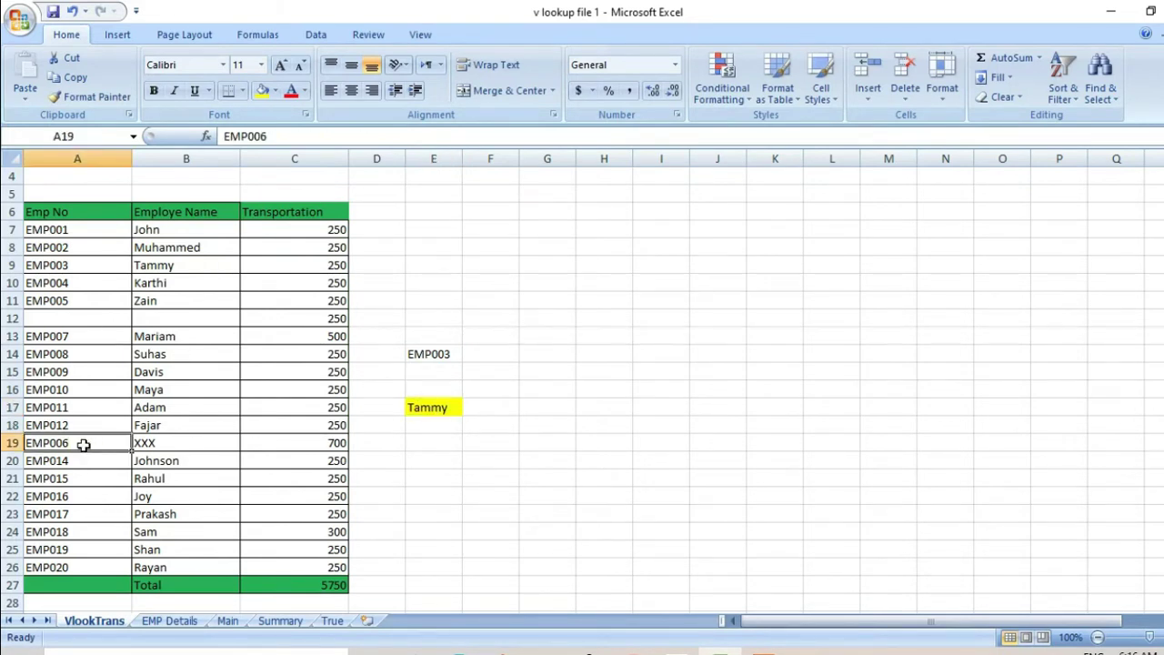
key("ctrl+c")
left_click(99, 322)
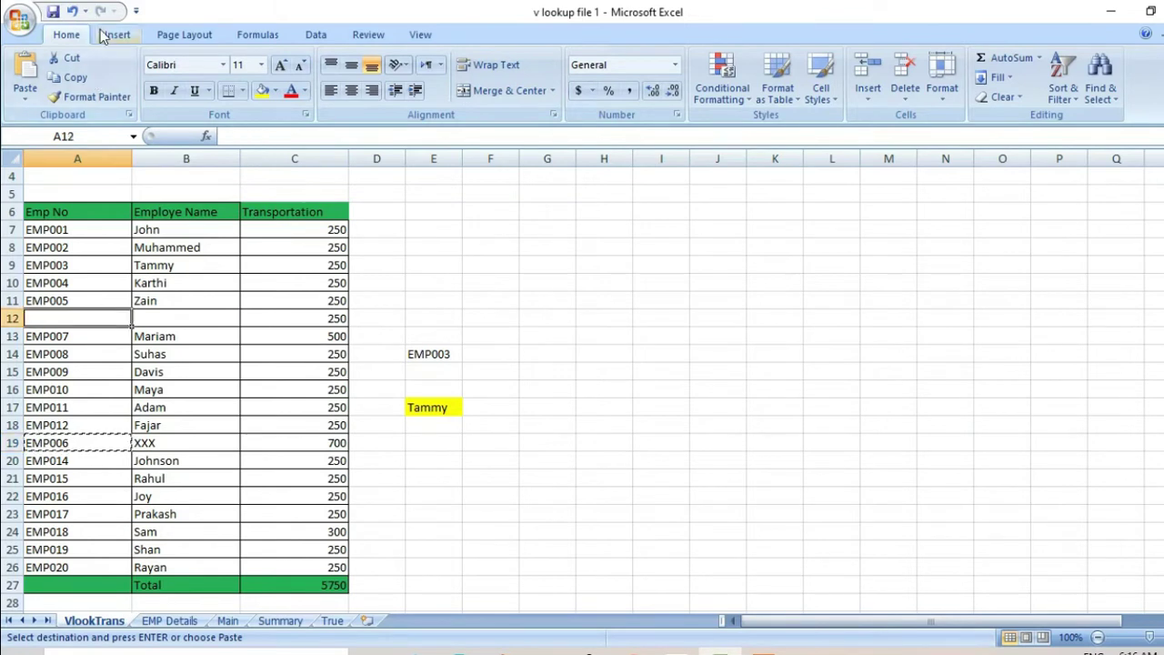
key("ctrl+v")
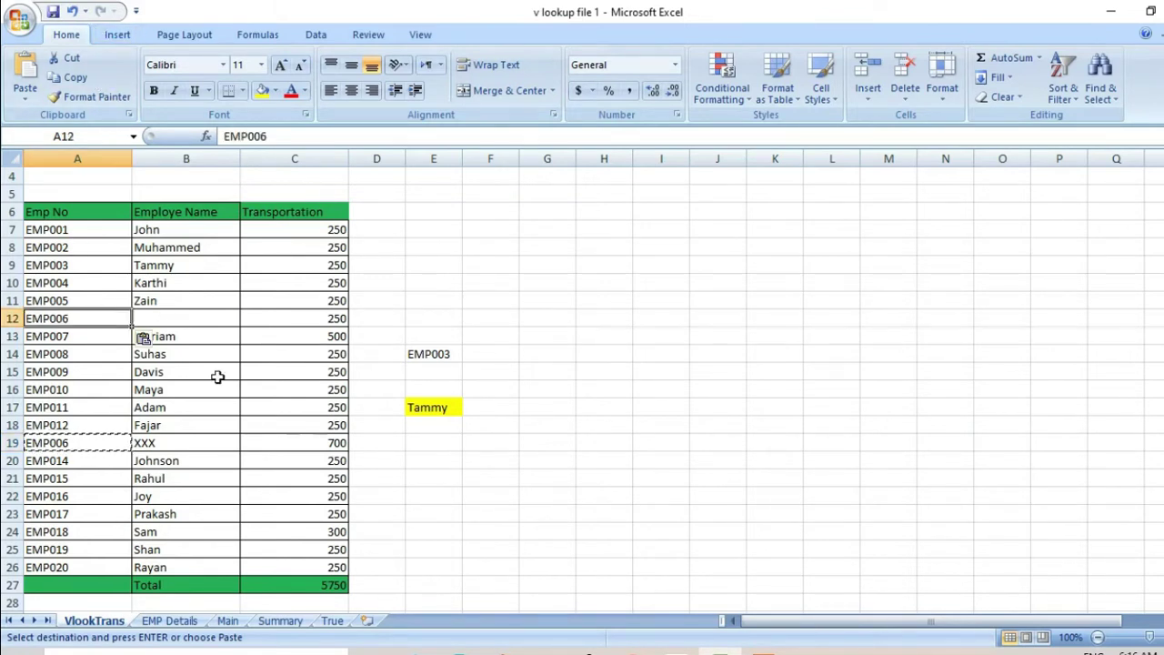
Step: Change the lookup value in E14 from EMP003 to EMP006
left_click(440, 353)
left_click(298, 138)
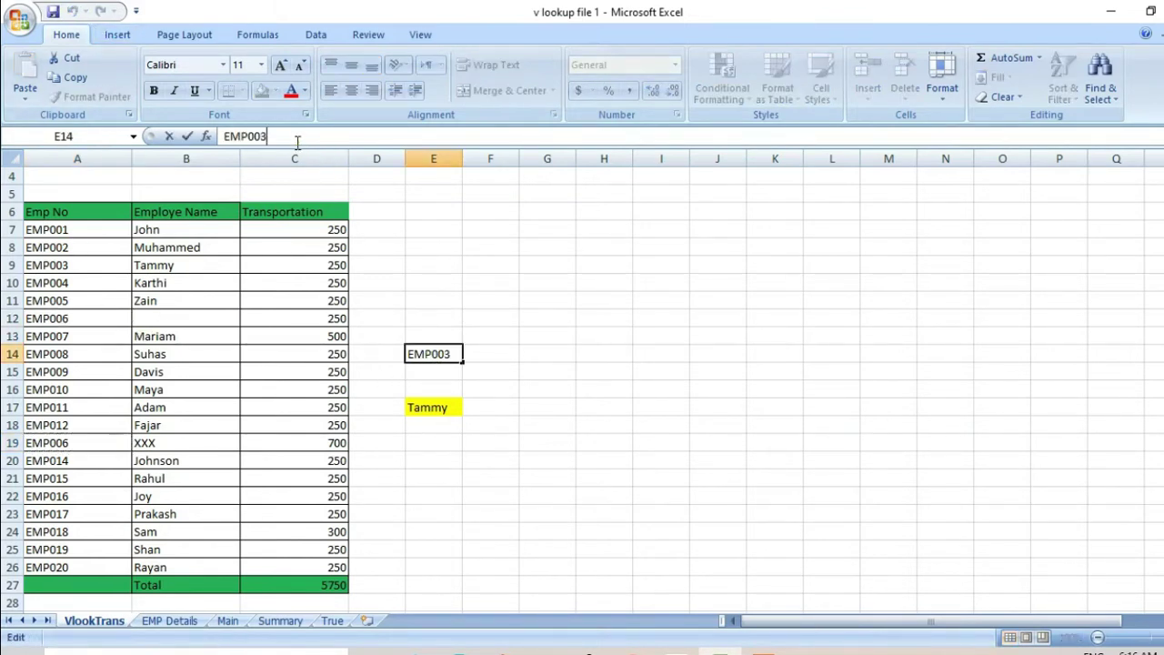
key("BackSpace")
type("6")
key("Return")
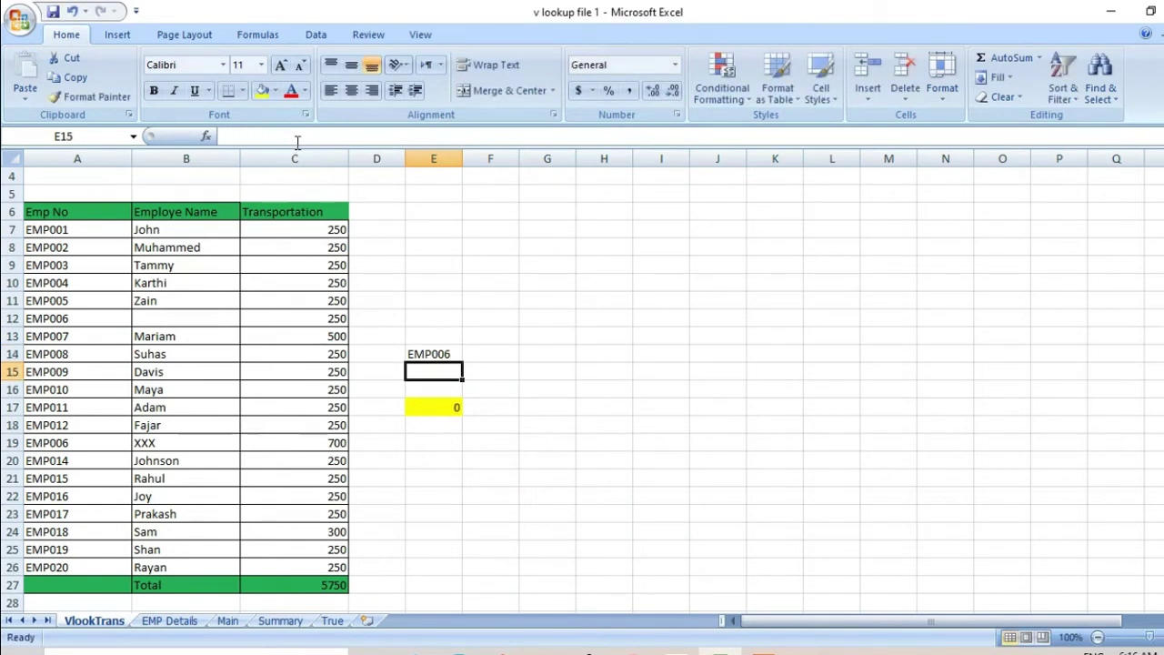
left_click(429, 406)
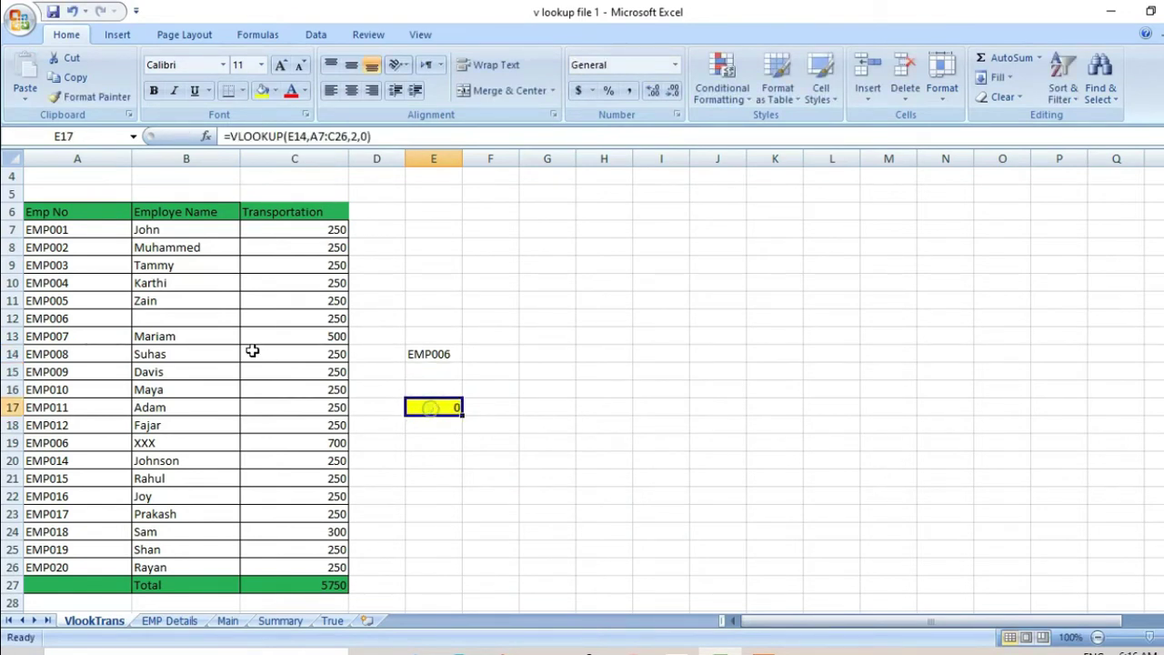
Step: Delete the duplicate EMP006 from A12:B12 so E17 returns XXX from row 19
left_click_drag(38, 321, 201, 320)
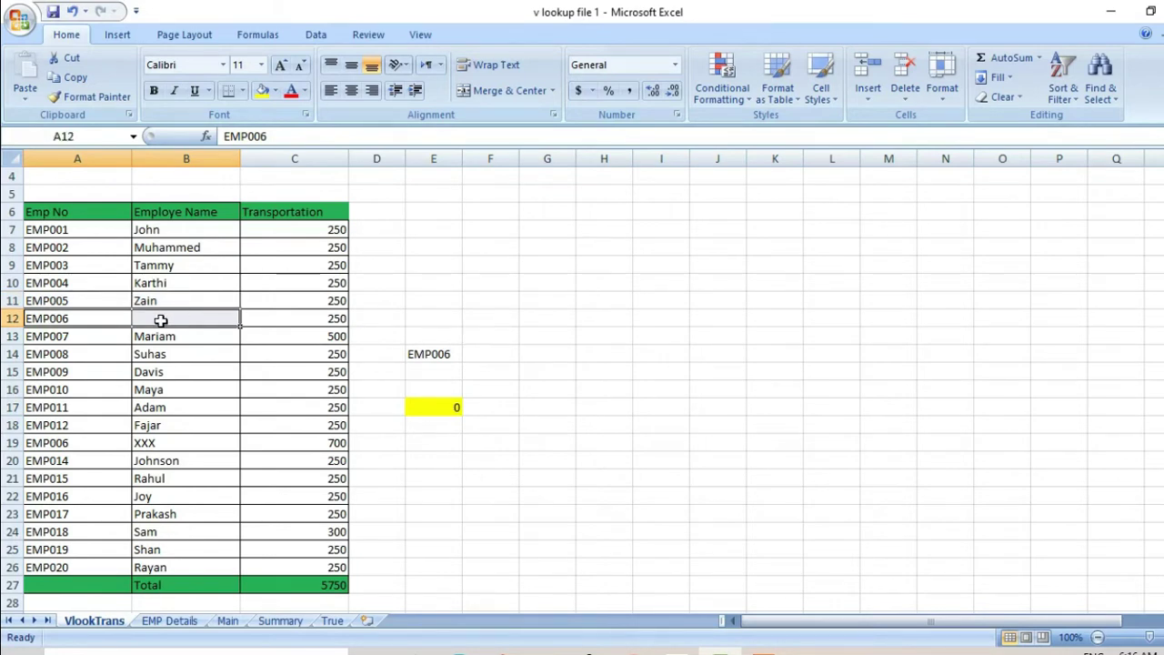
key("Delete")
left_click(433, 401)
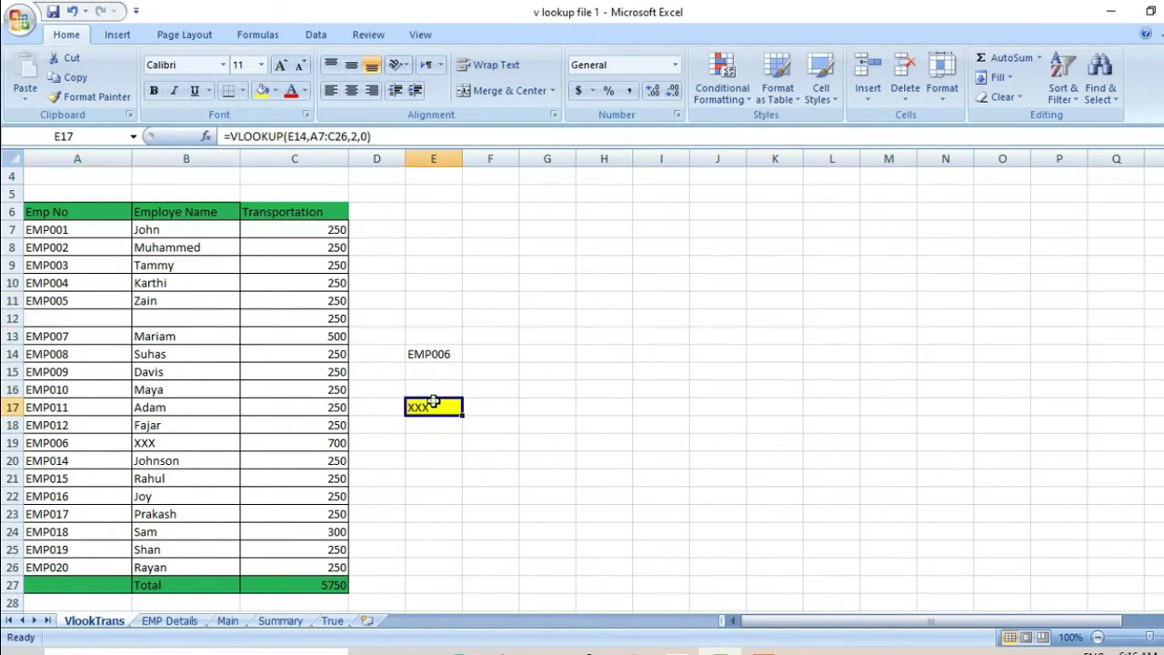
left_click_drag(86, 444, 174, 441)
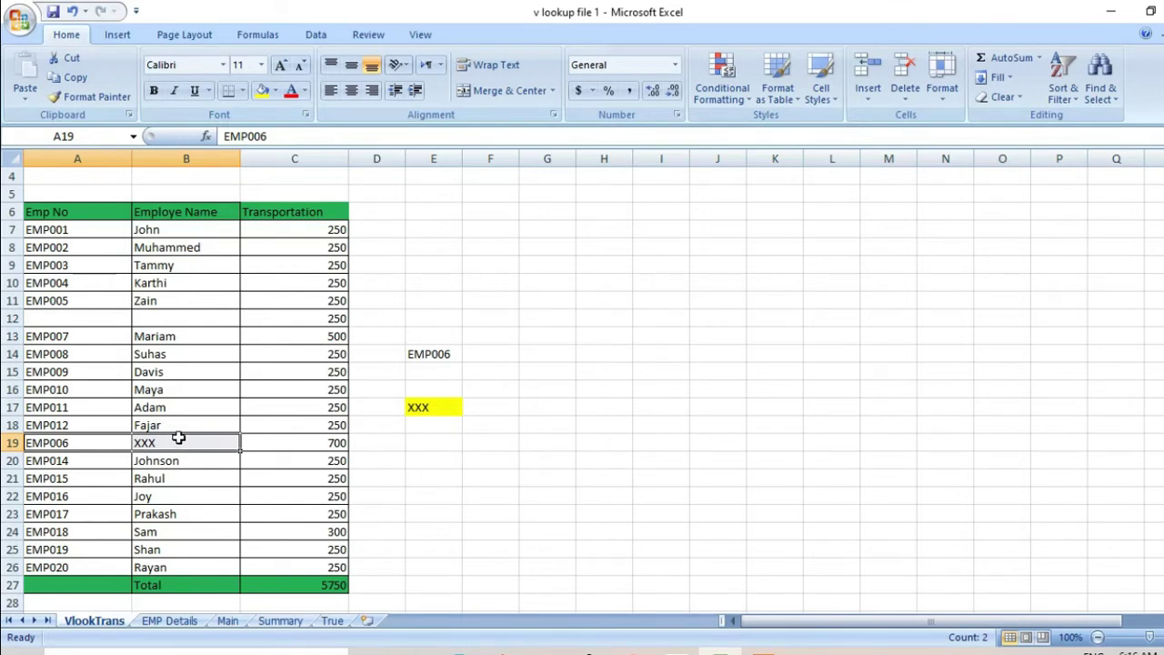
left_click_drag(94, 322, 152, 319)
left_click(111, 391)
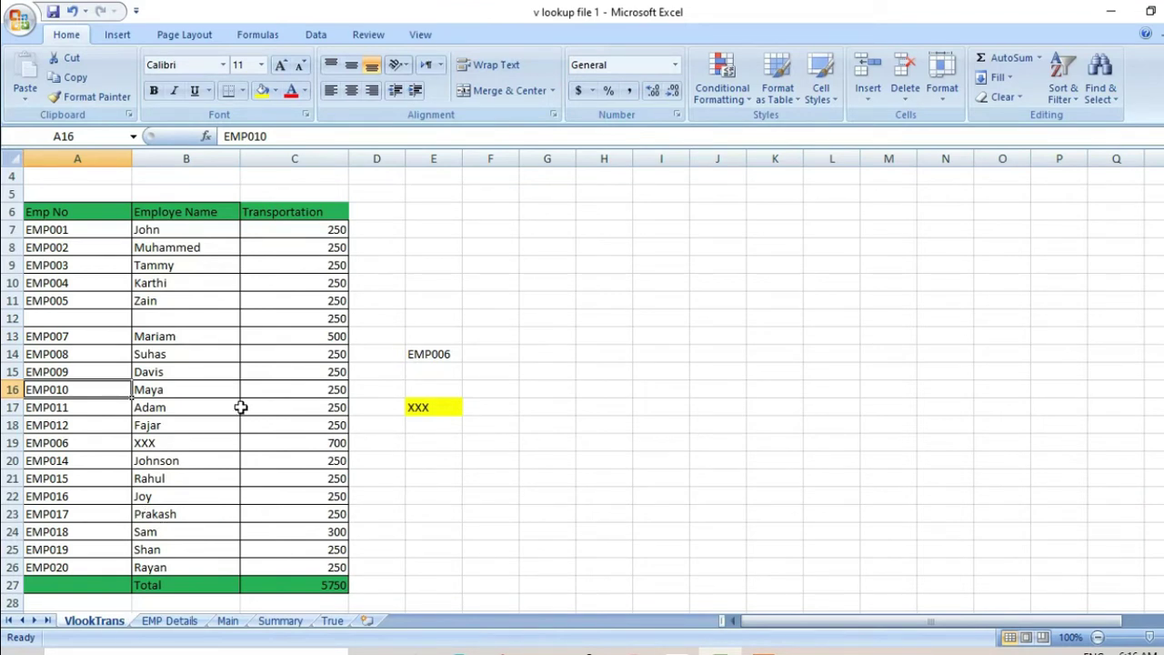
Step: On the Summary sheet, inspect the Contract Emp and Transportation lookup formulas in I8 and H8
left_click(271, 623)
left_click(644, 323)
left_click(569, 320)
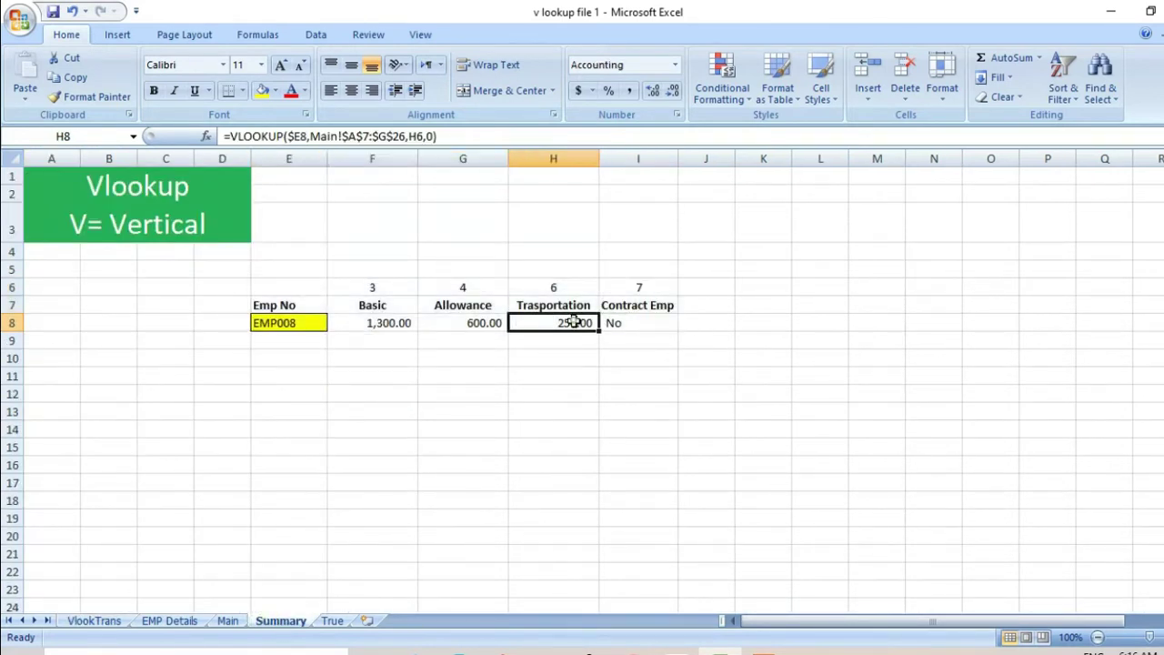
left_click(624, 323)
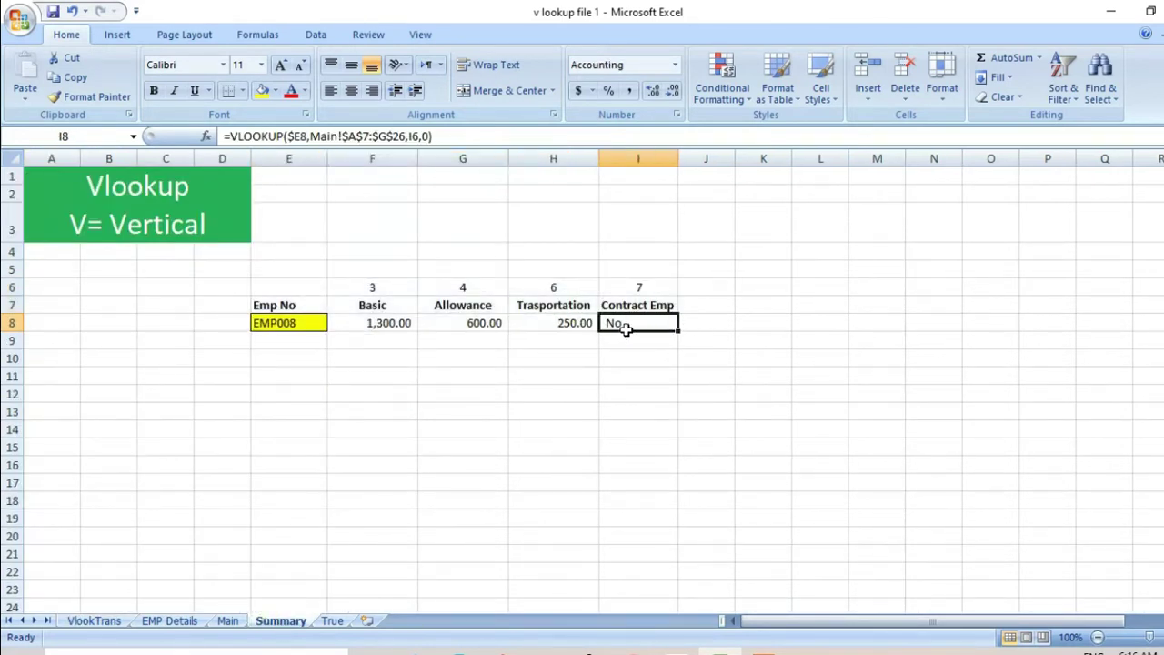
left_click(471, 137)
key("Escape")
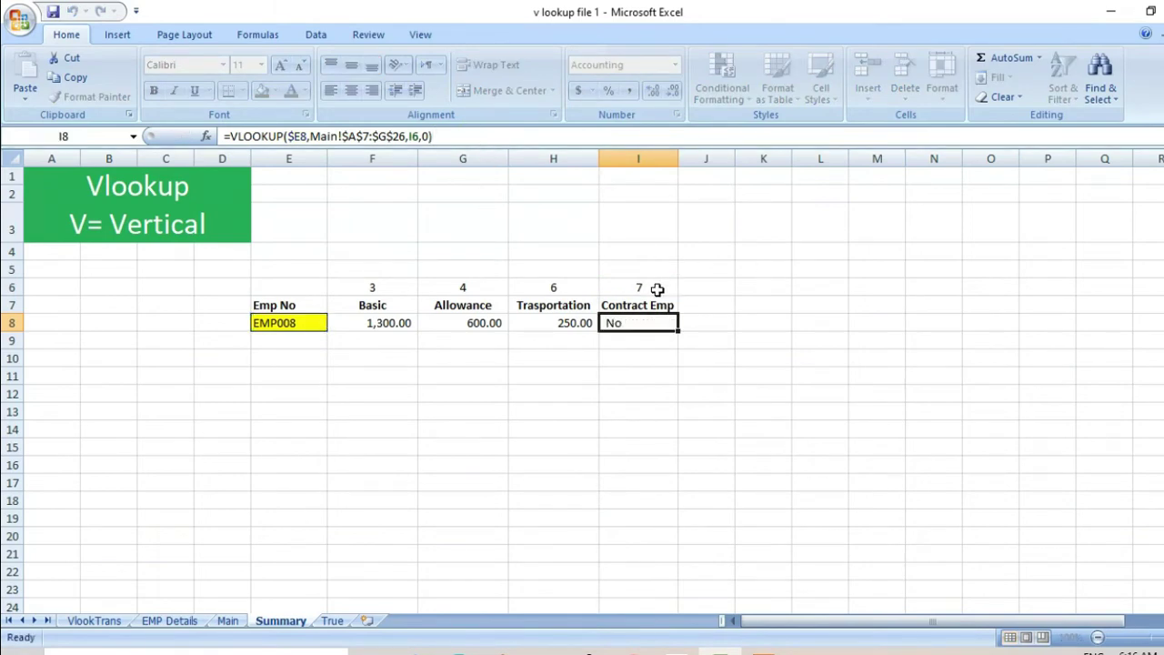
Step: Change the column index in I6 to 8, turning the I8 lookup into #REF!
left_click(653, 289)
type("8")
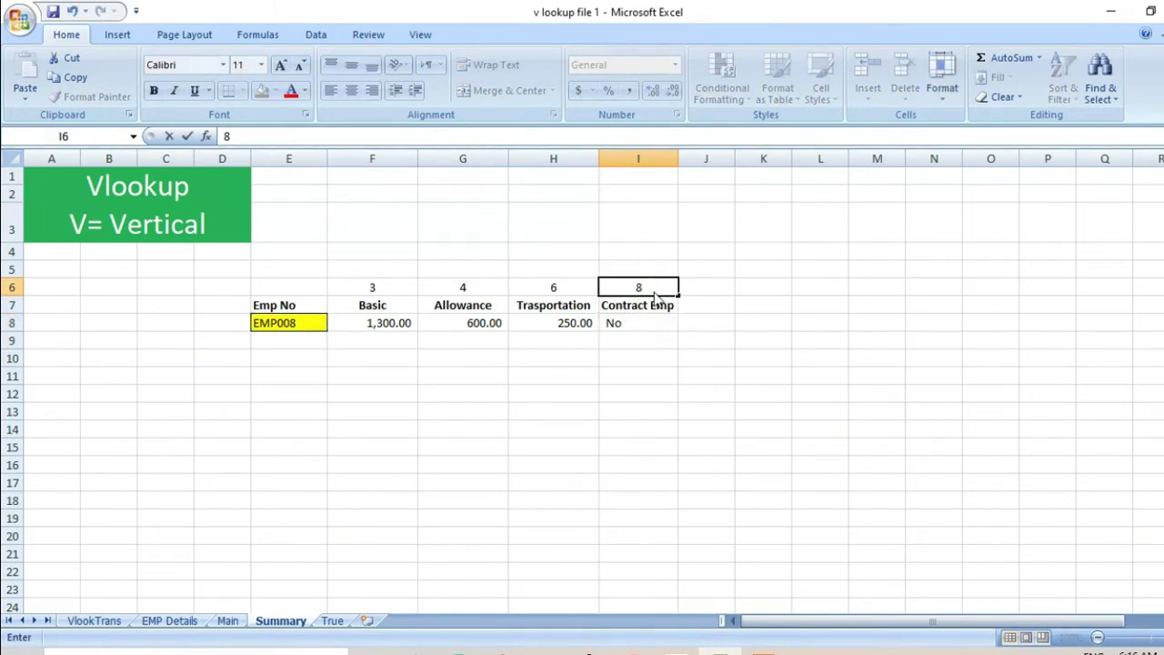
key("Return")
left_click(632, 332)
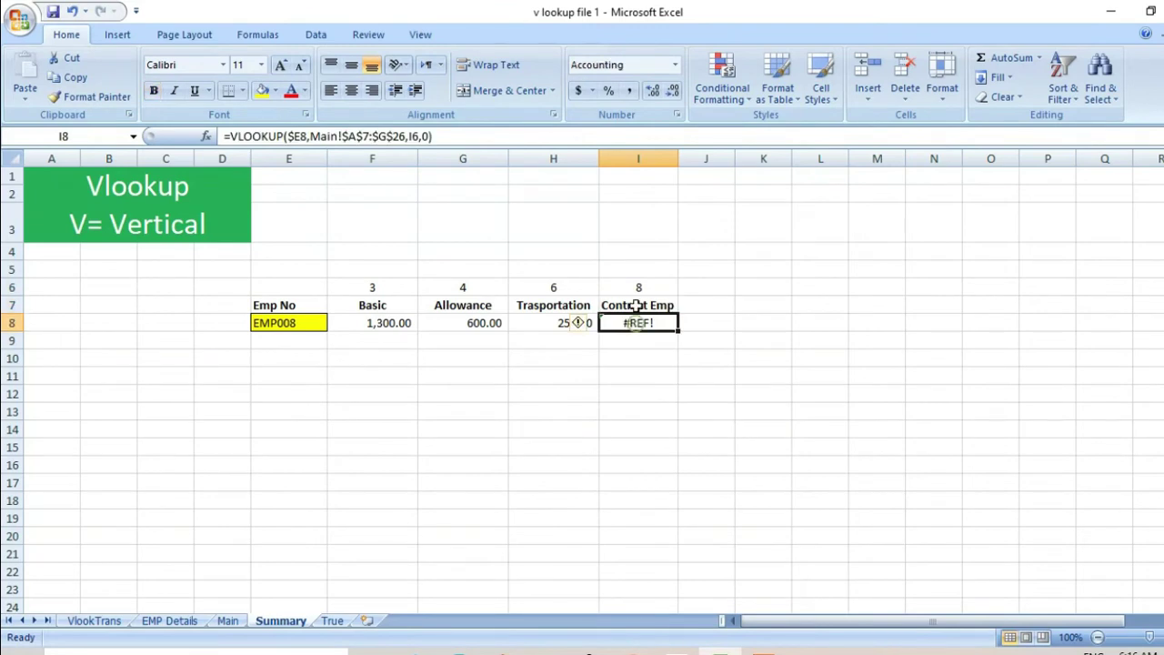
left_click(638, 288)
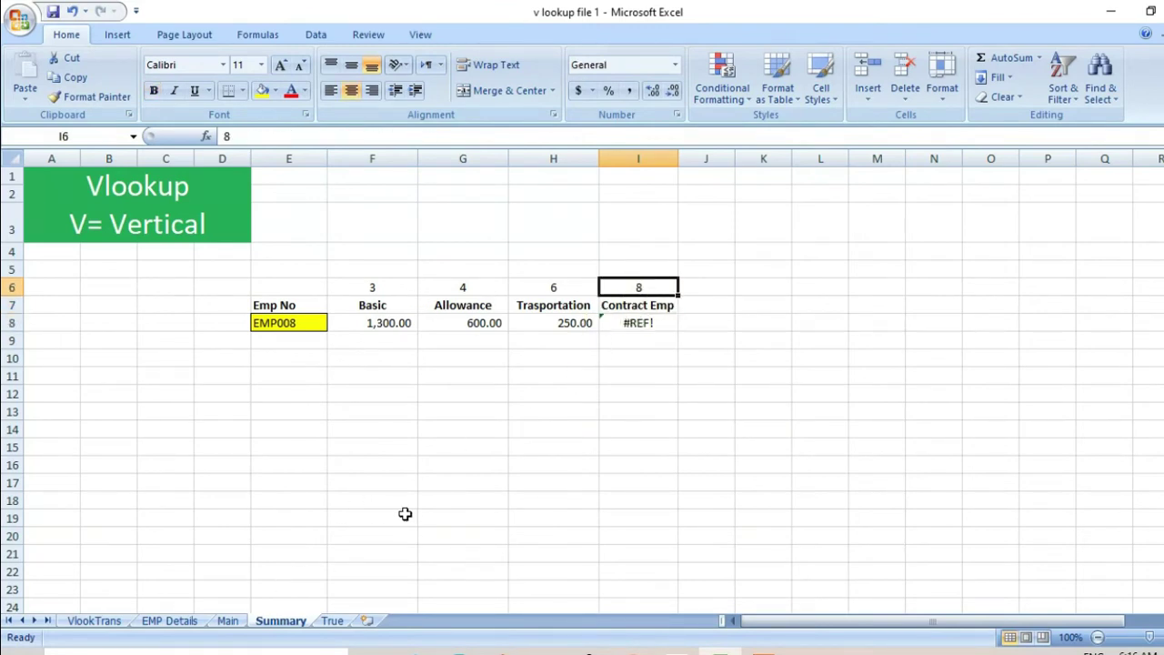
left_click(664, 318)
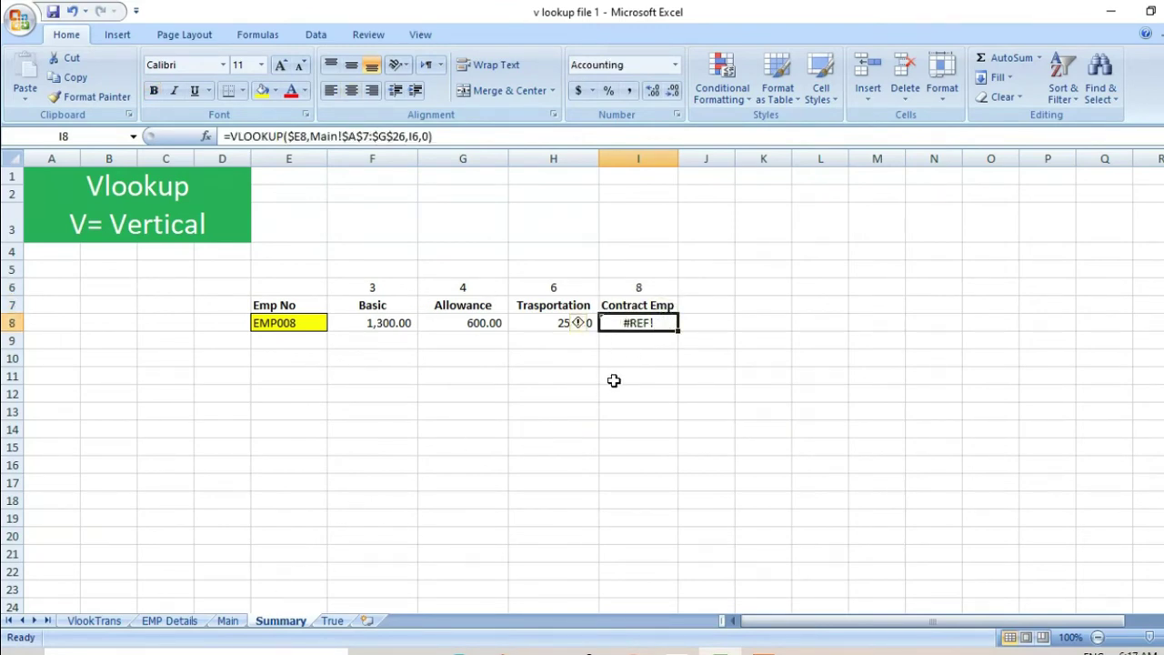
Step: Review the Contract Emp column G6:G26 on Main, then return to VlookTrans
left_click(227, 620)
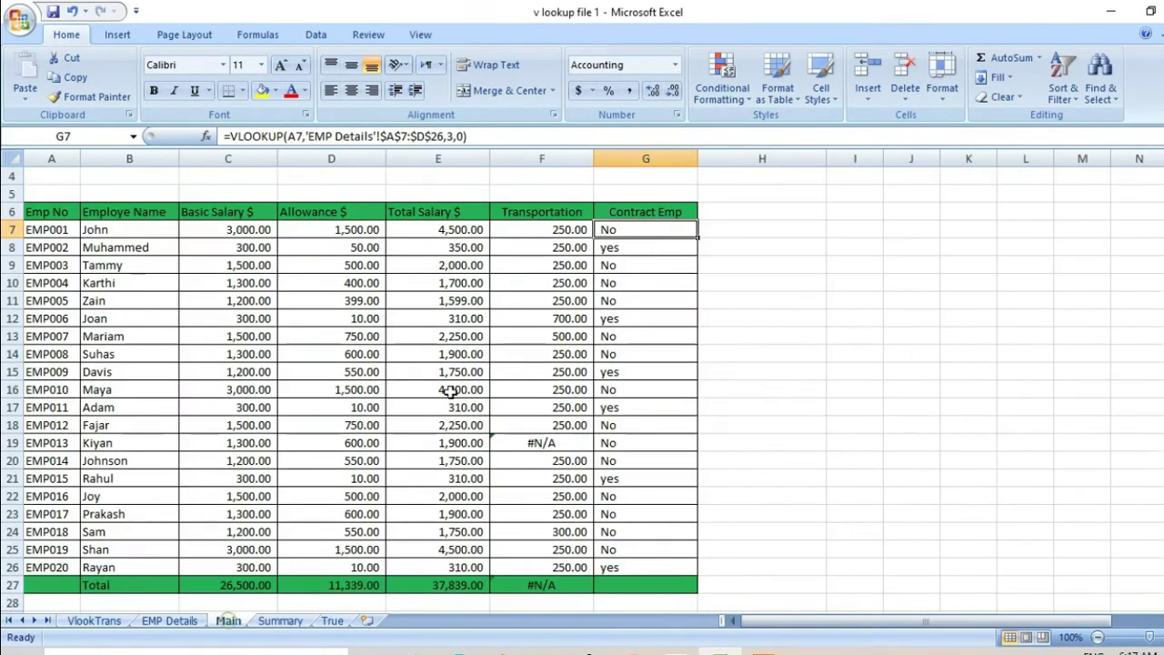
left_click(73, 266)
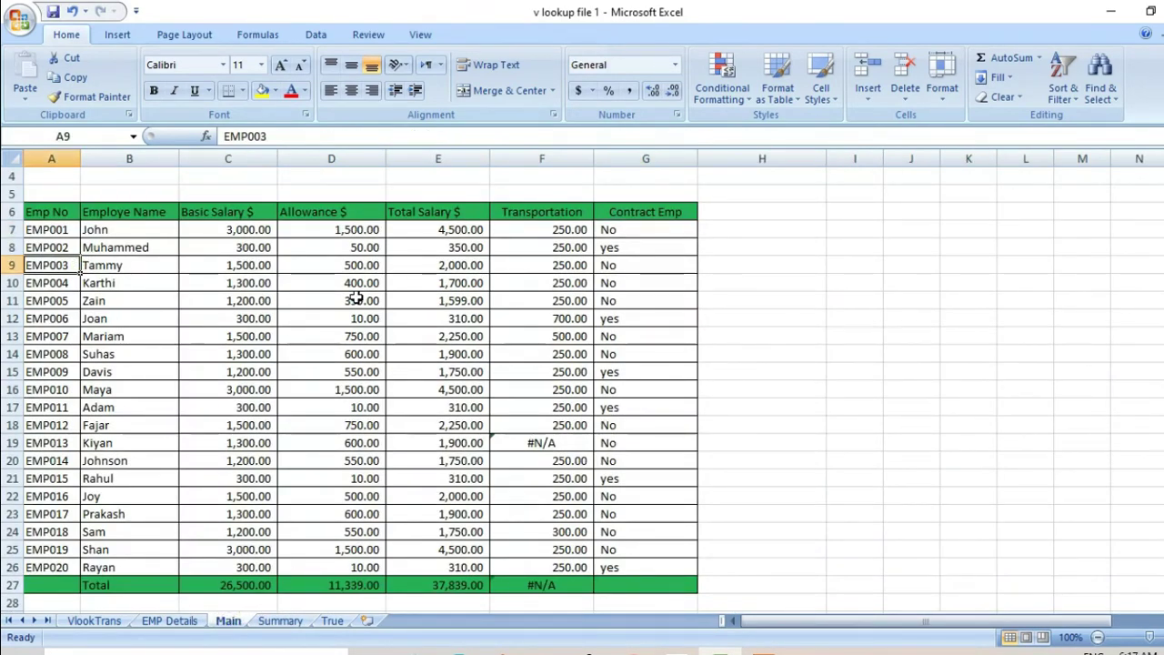
key("Right")
key("Right")
key("Right")
key("Right")
key("Right")
key("Right")
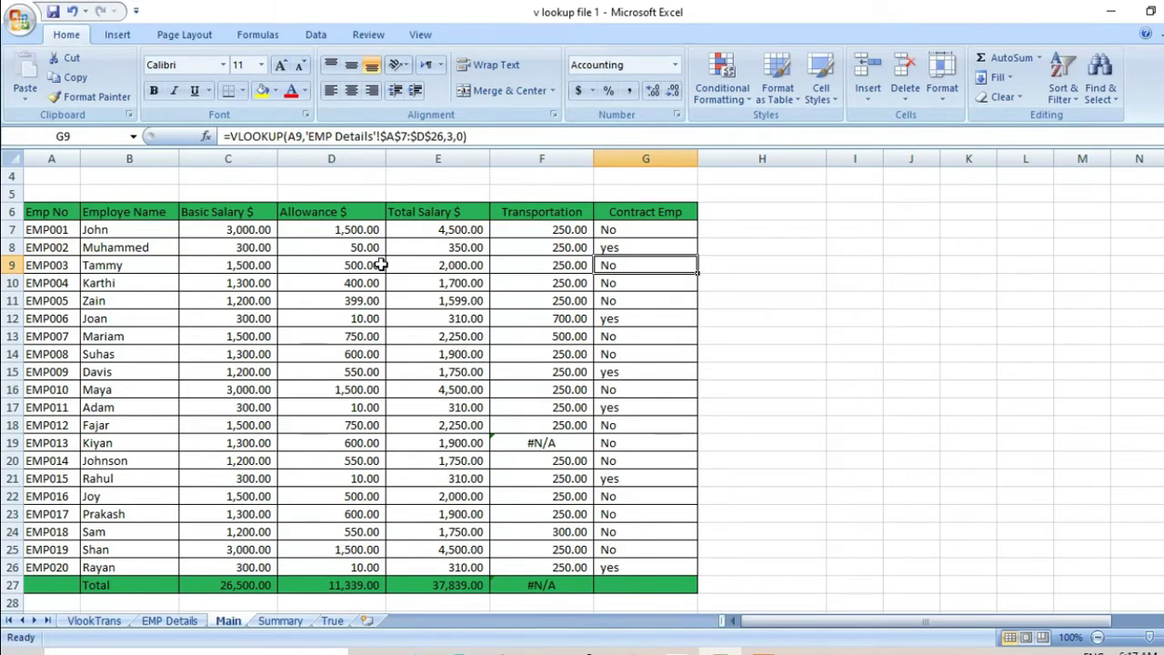
left_click_drag(652, 211, 642, 566)
left_click(280, 620)
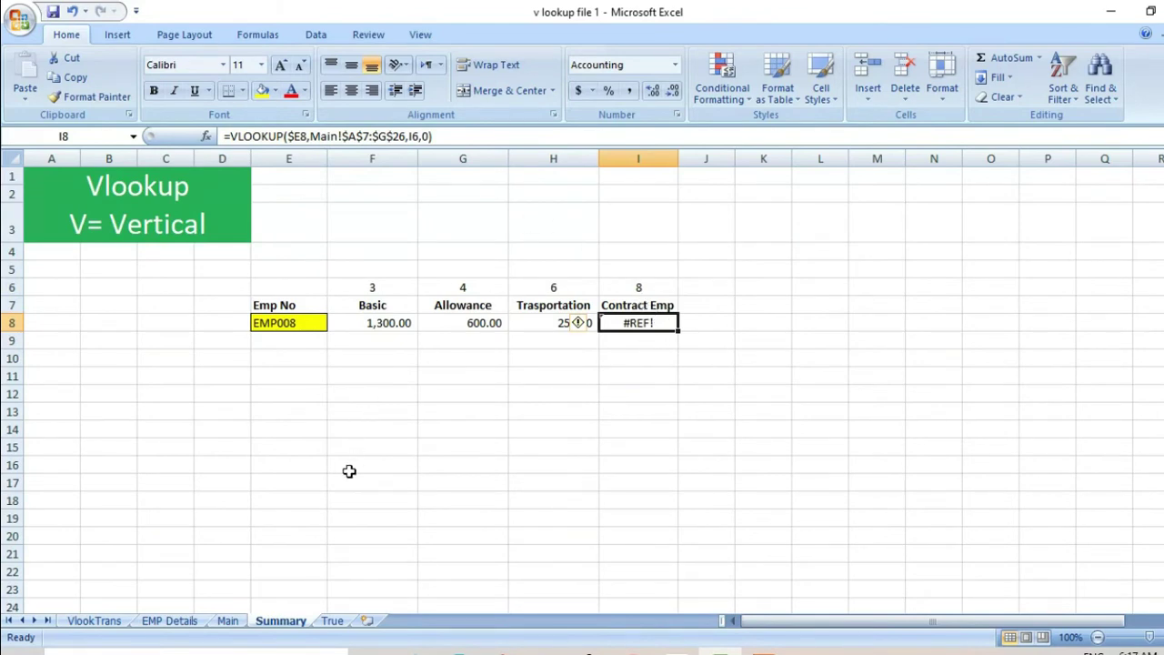
left_click(94, 621)
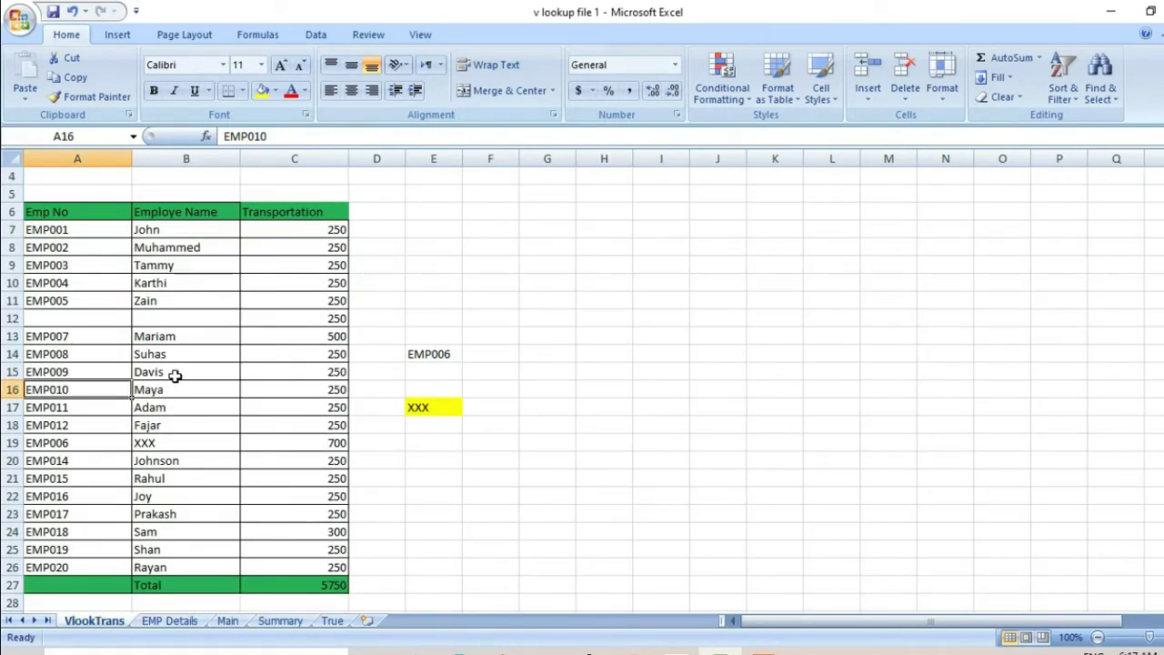
Step: Fill-handle A19 with EMP013 and the blank A12 with EMP006
left_click(96, 425)
left_click_drag(133, 434, 133, 450)
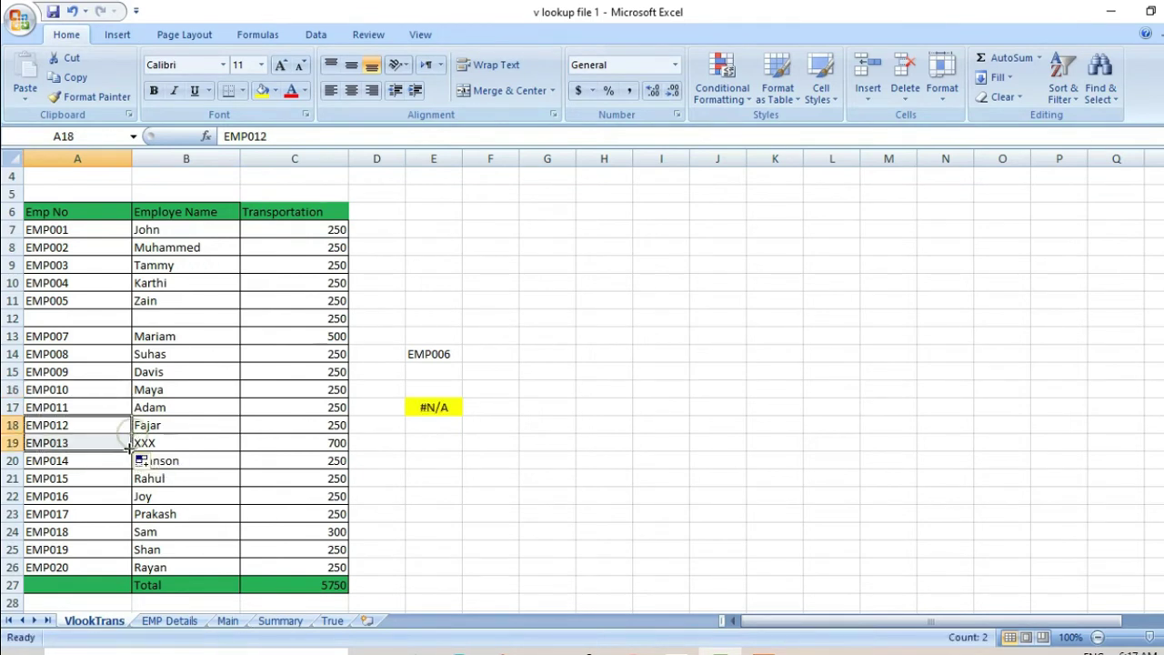
left_click(74, 306)
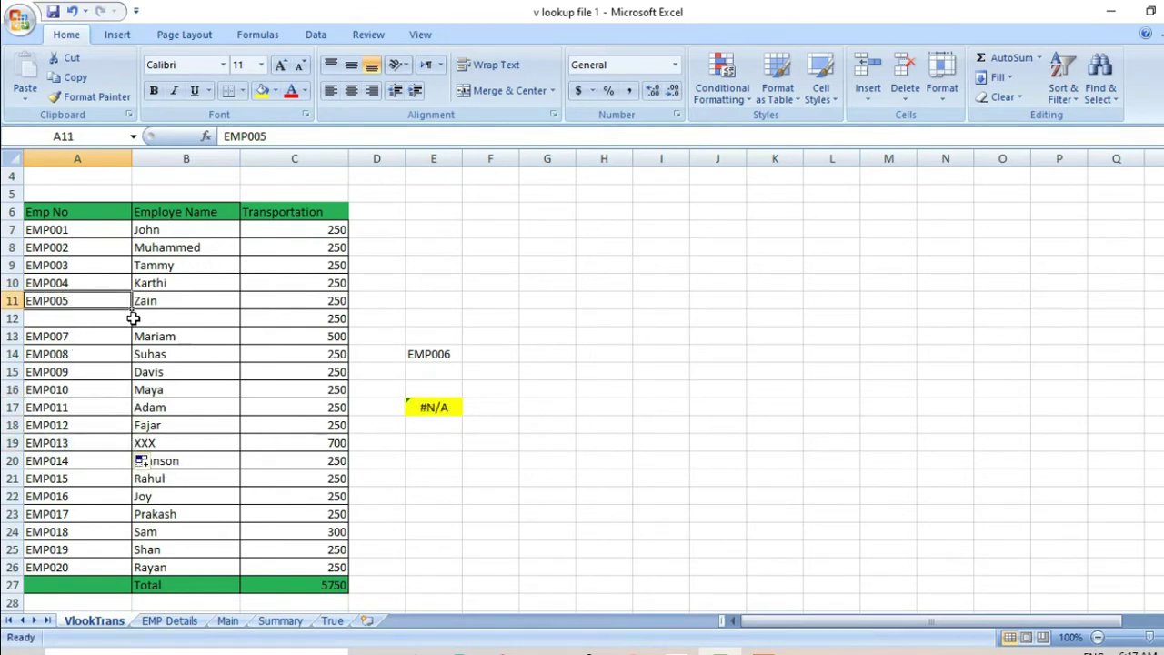
mouse_move(135, 312)
left_mouse_down()
mouse_move(146, 332)
mouse_move(136, 330)
left_mouse_up()
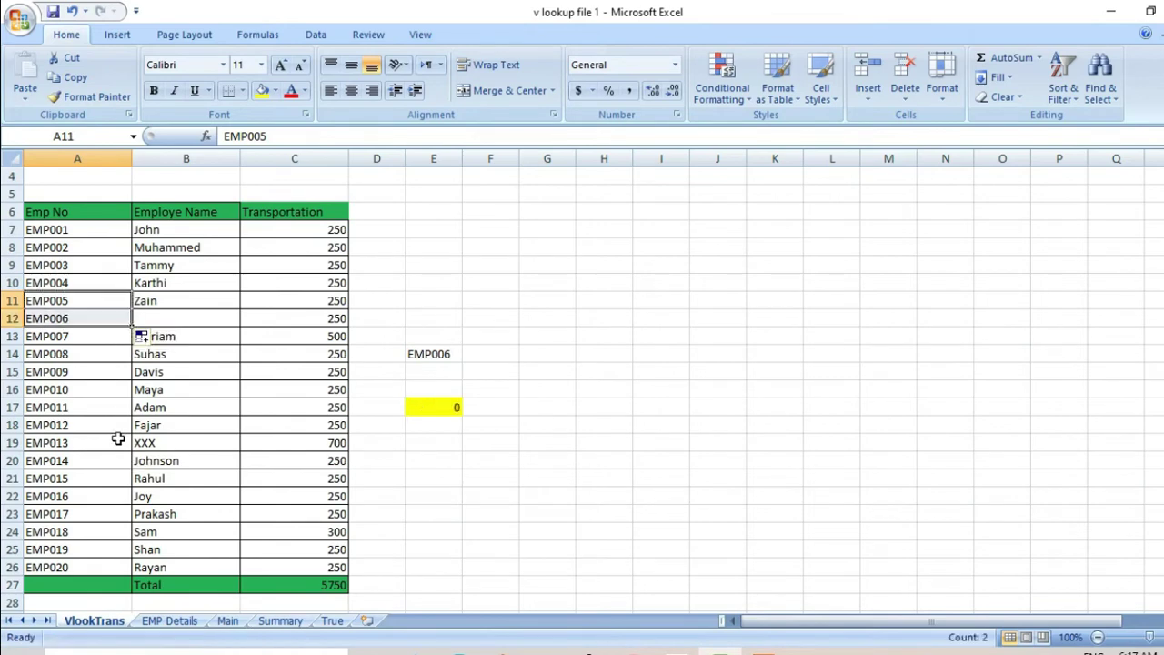
left_click(205, 464)
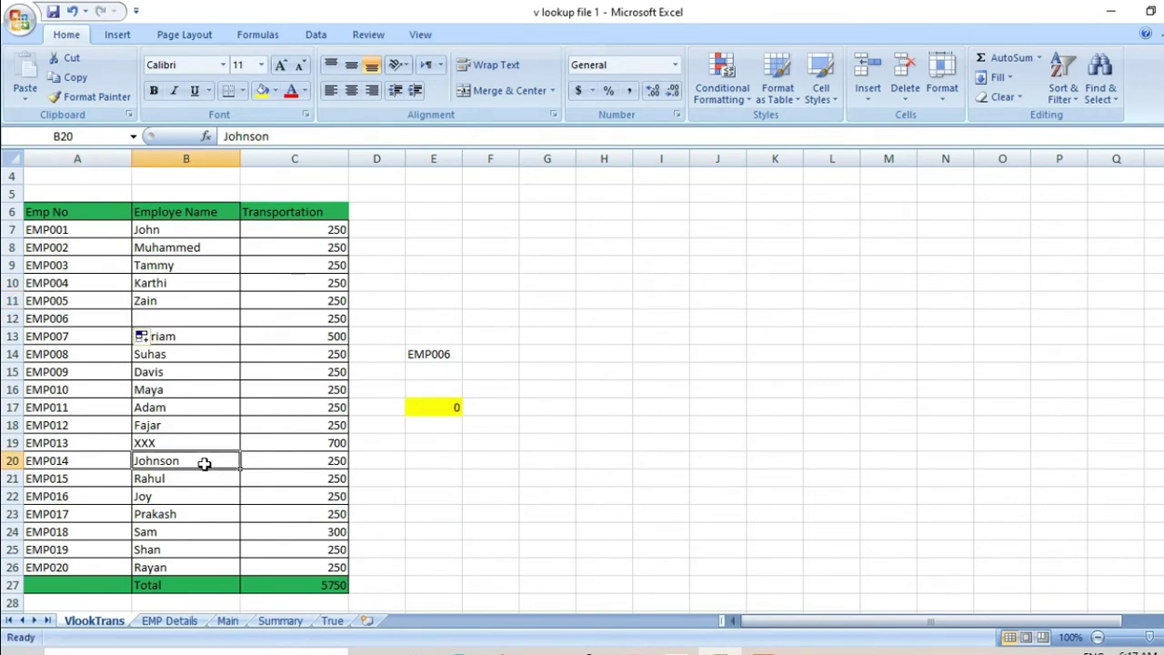
Step: Review the Transportation lookup formulas in E12 and F12 on the Main sheet
left_click(227, 622)
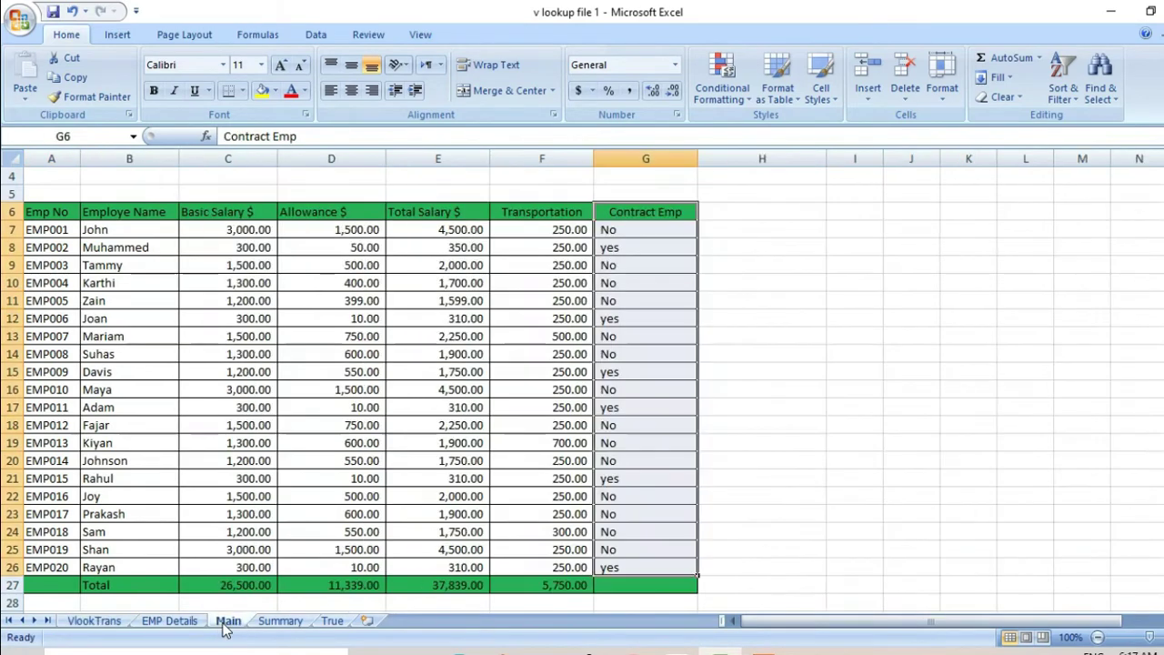
left_click(344, 389)
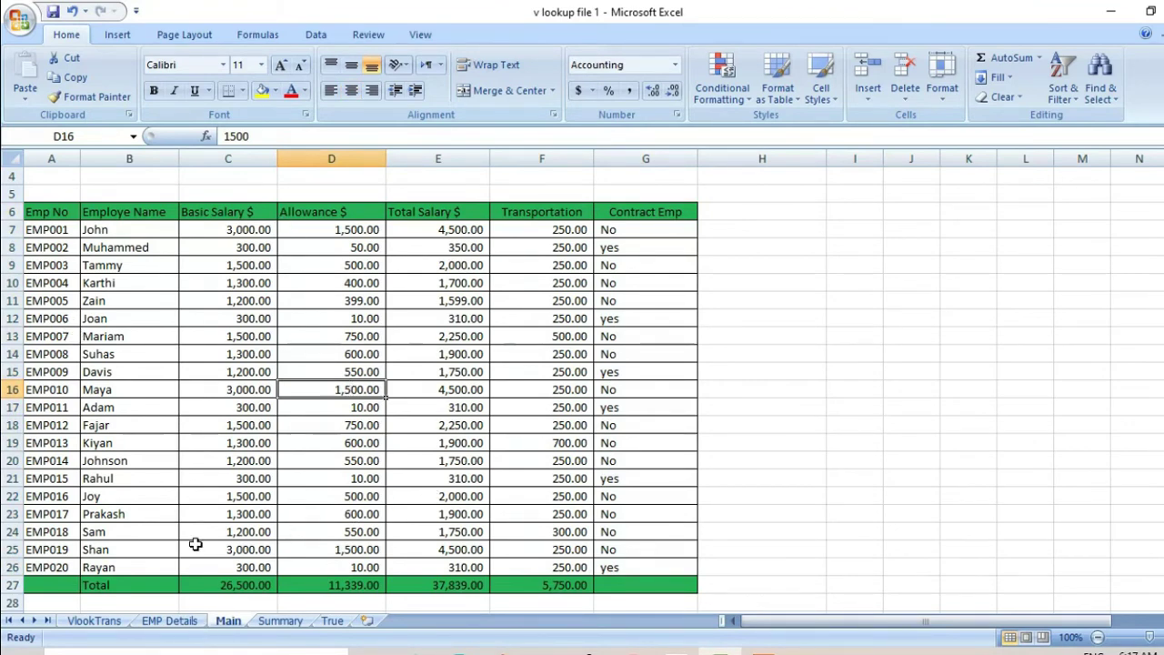
left_click(441, 321)
left_click(544, 313)
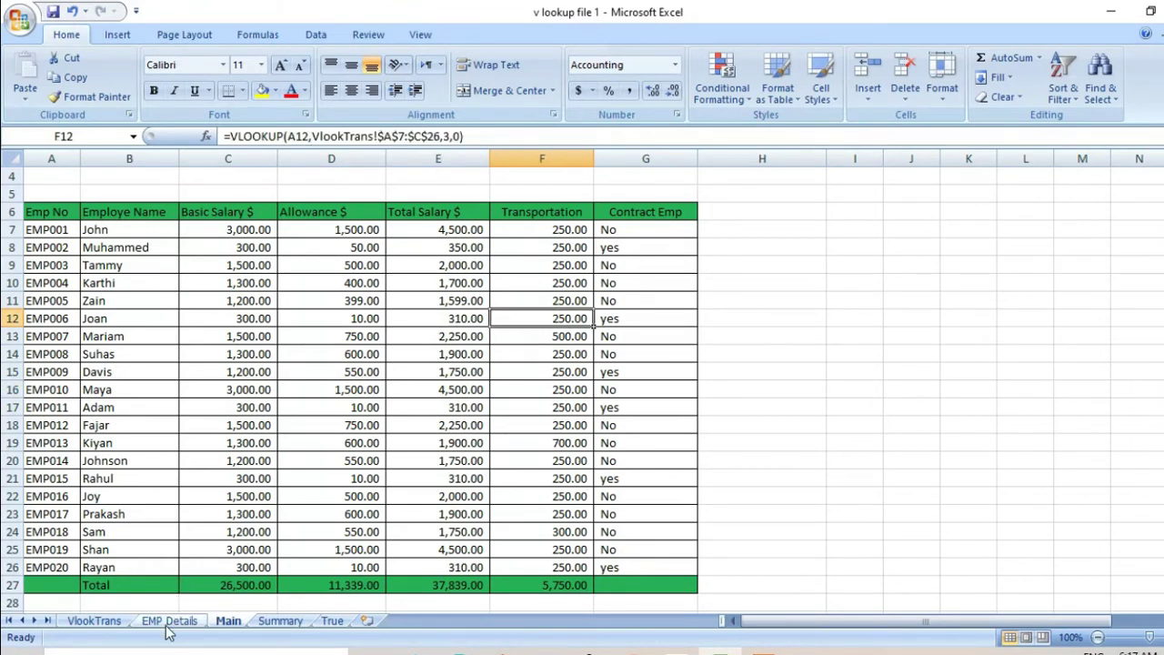
Step: Clear EMP007 from cell A13 on VlookTrans
left_click(94, 621)
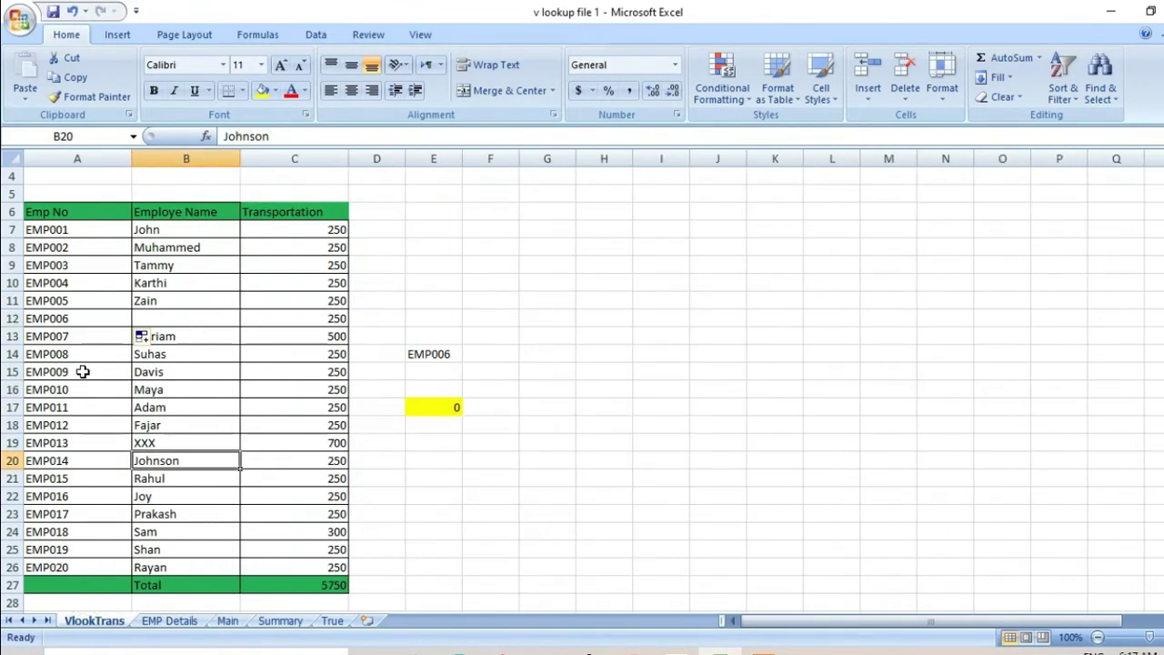
left_click(80, 337)
key("Delete")
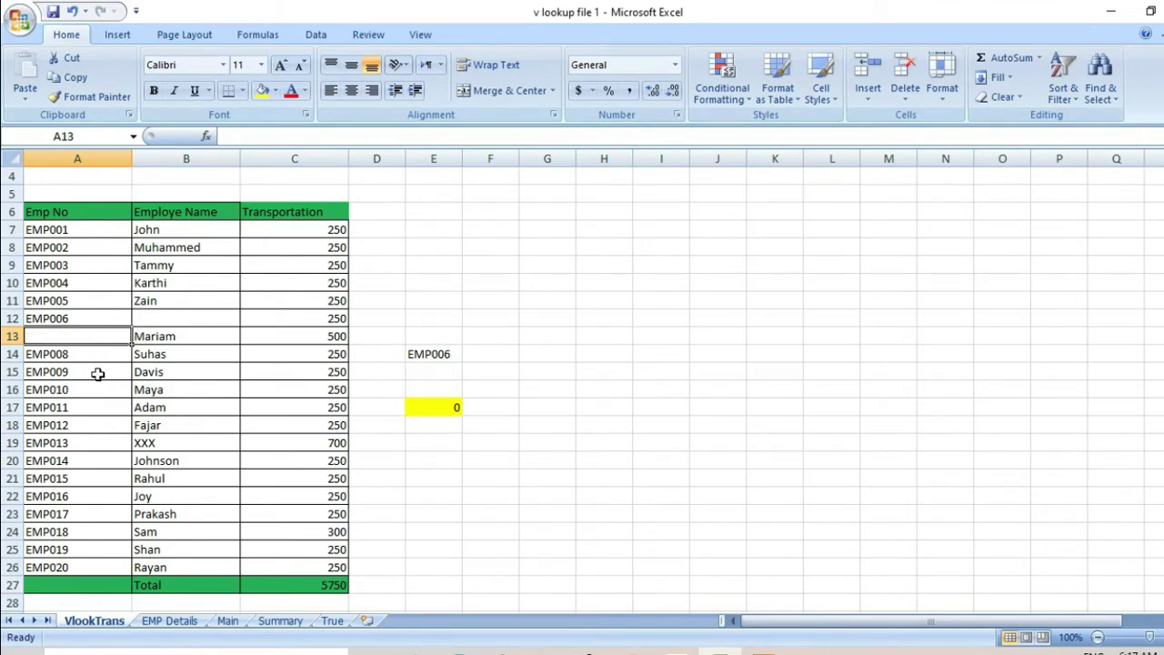
Step: Inspect the #N/A in F13 and the Transportation total SUM formula in F27
left_click(227, 620)
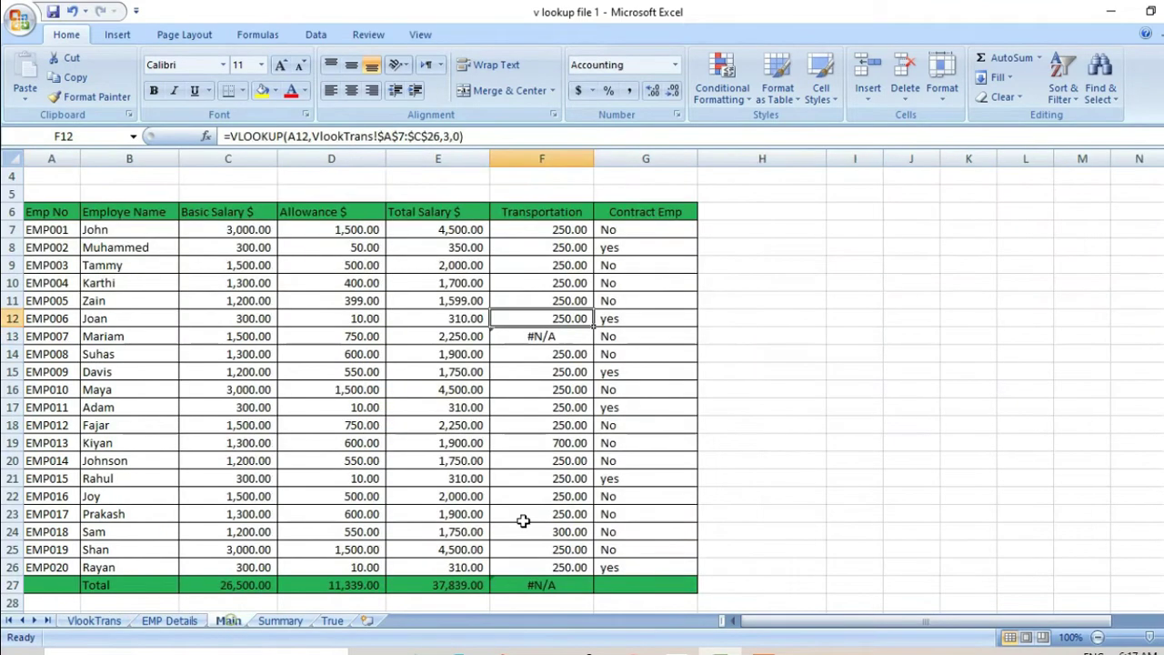
left_click(566, 337)
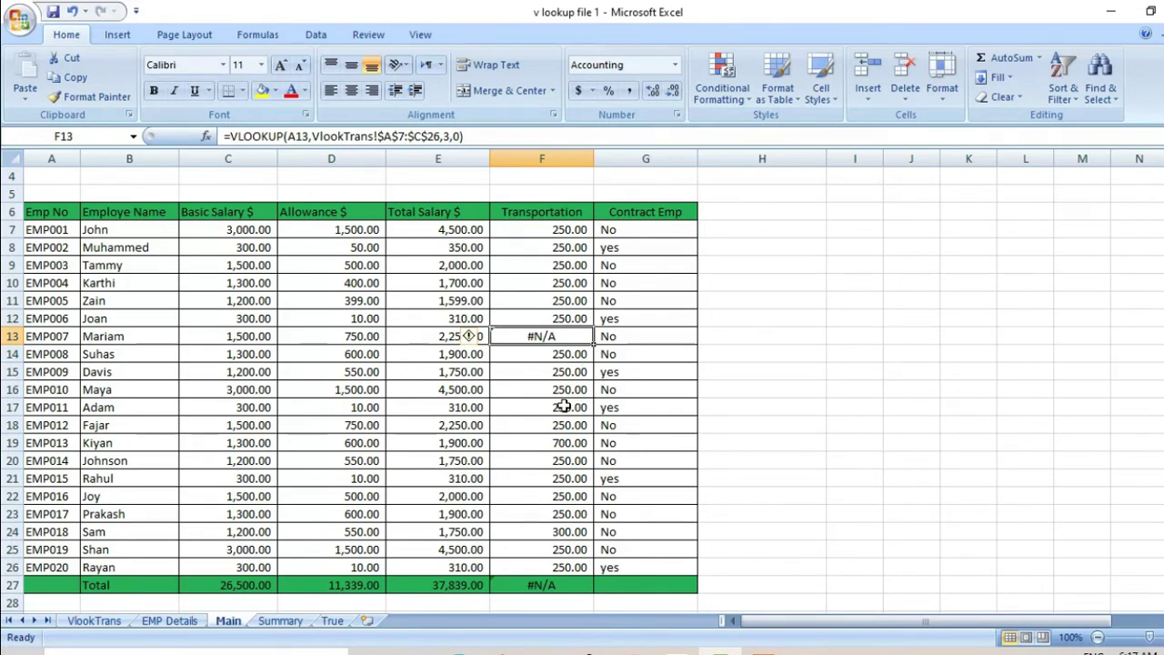
left_click(559, 585)
left_click(393, 141)
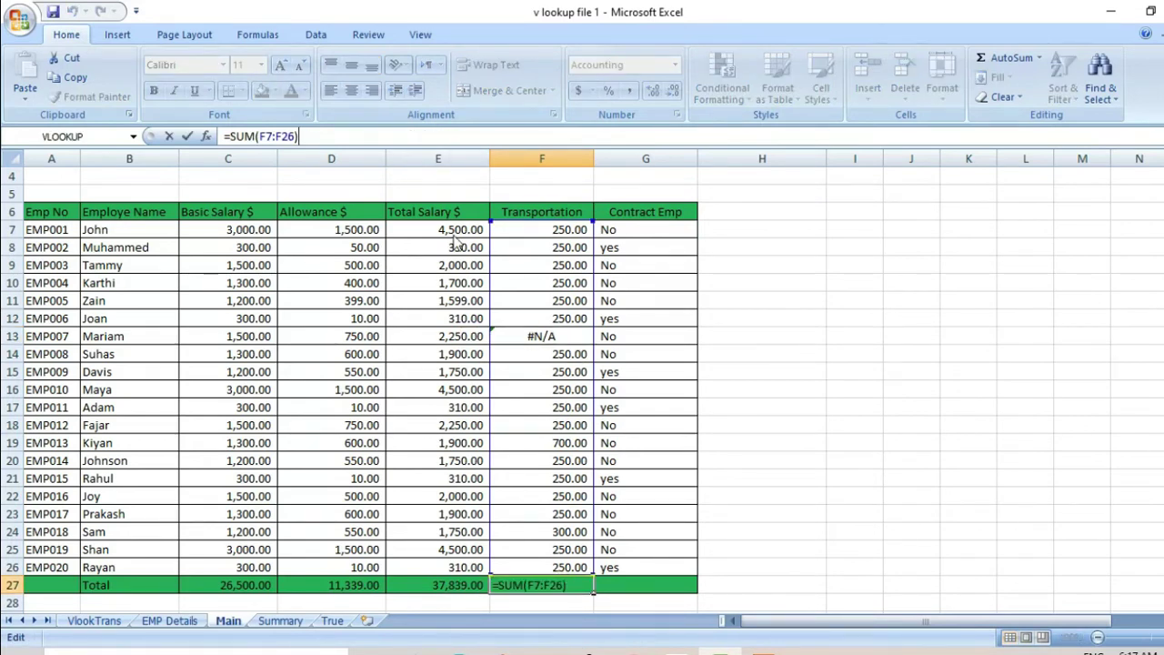
key("Escape")
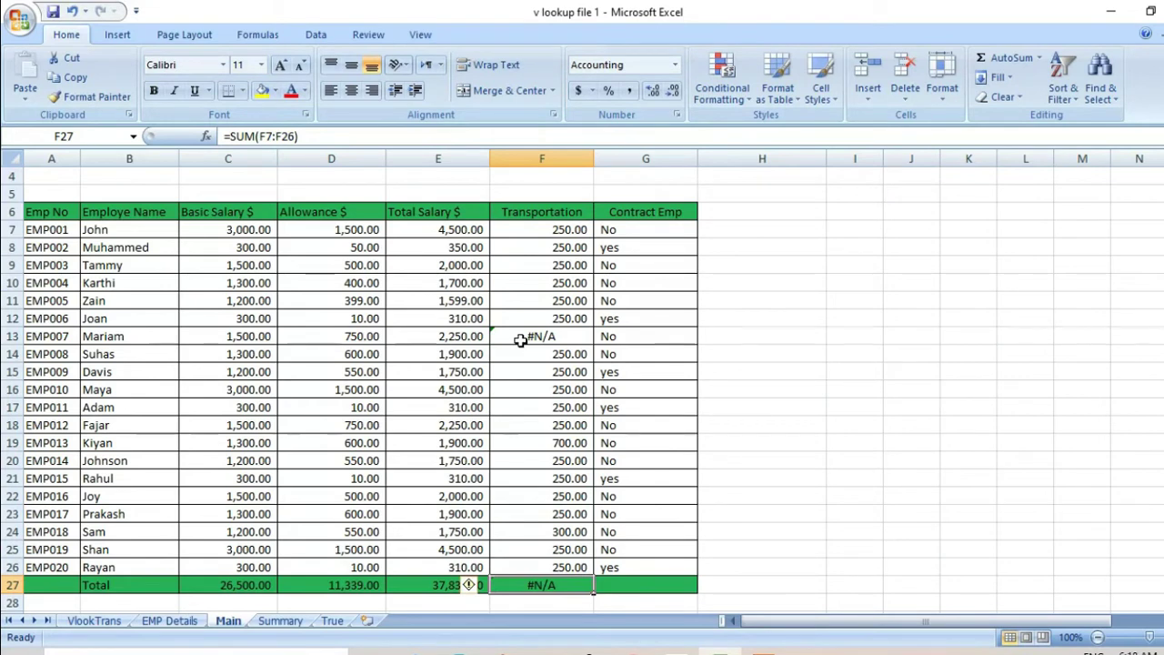
Step: Wrap F13's VLOOKUP in IF(ISERROR(...)) with 0 as the error result
left_click(526, 334)
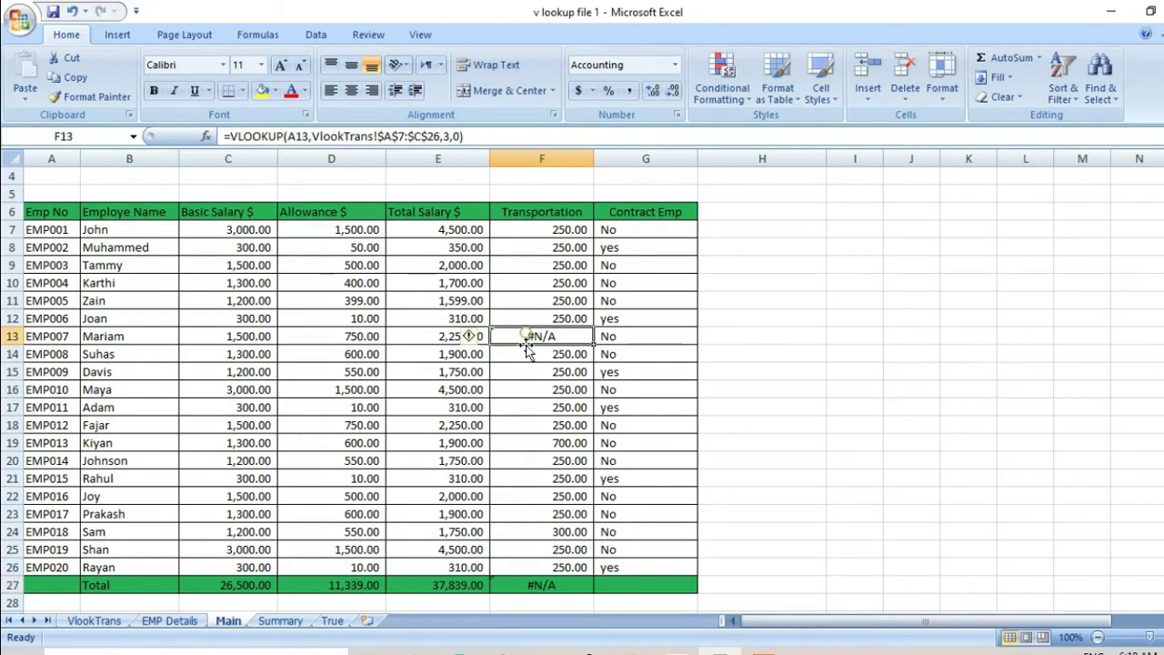
left_click(231, 139)
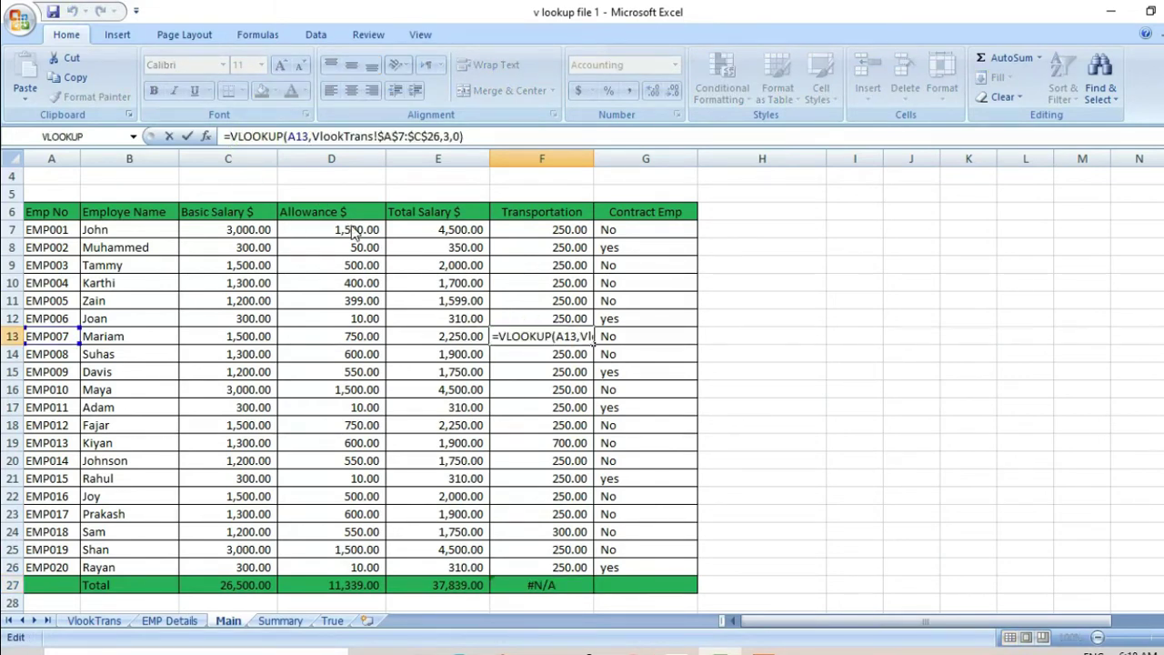
type("if(is")
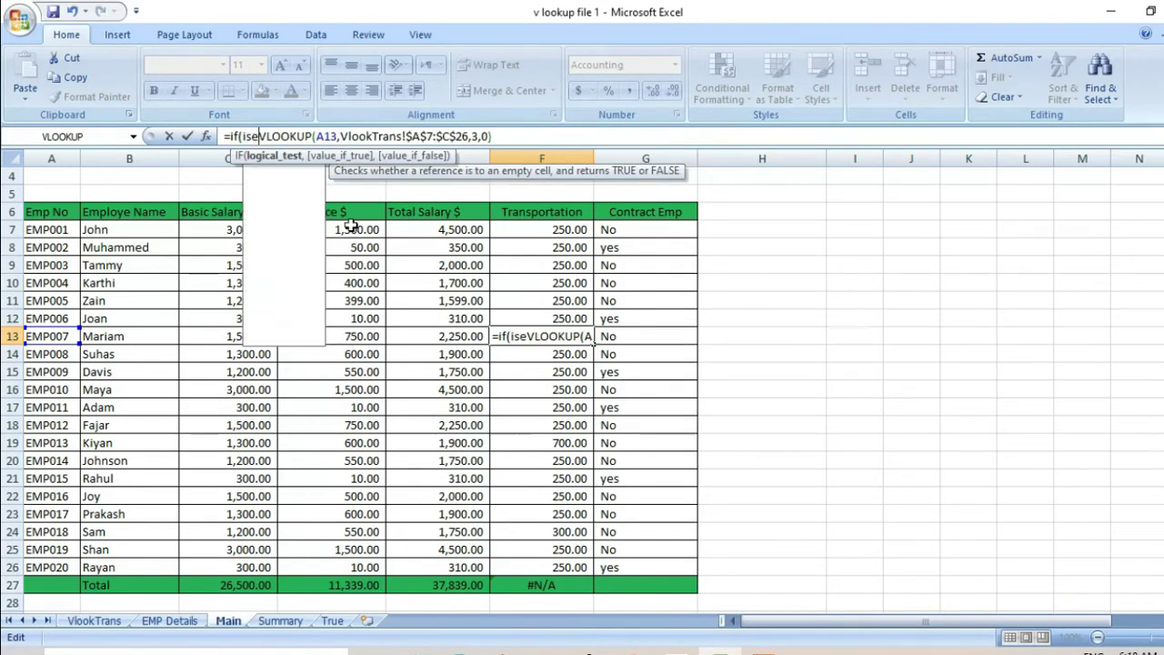
type("e")
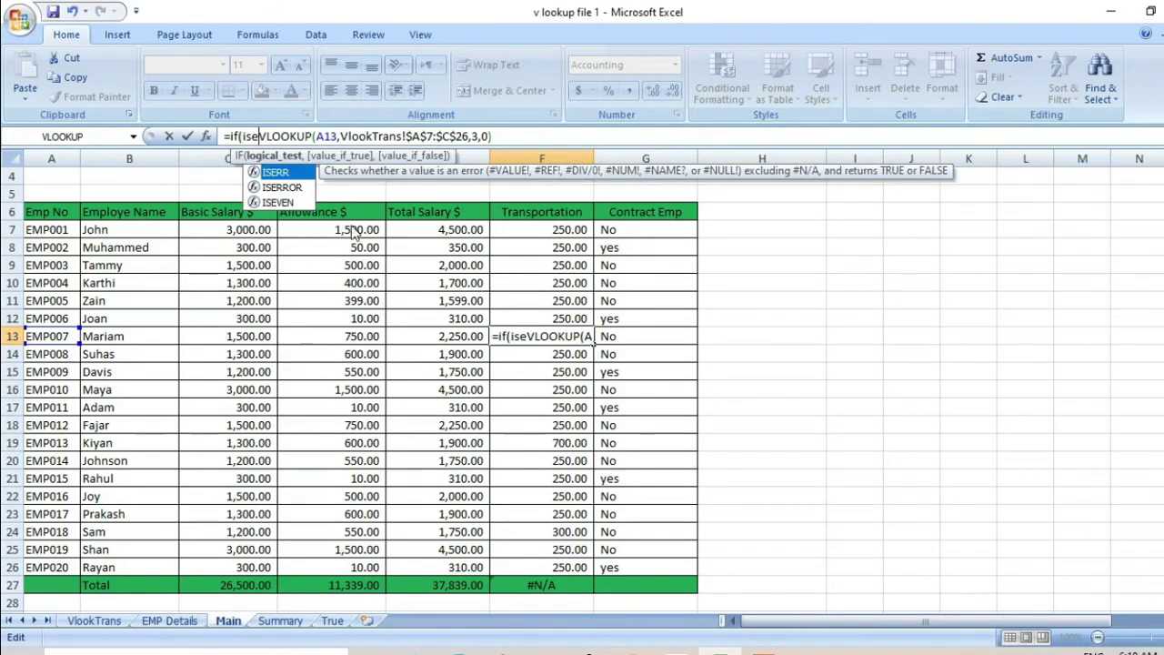
left_click(293, 188)
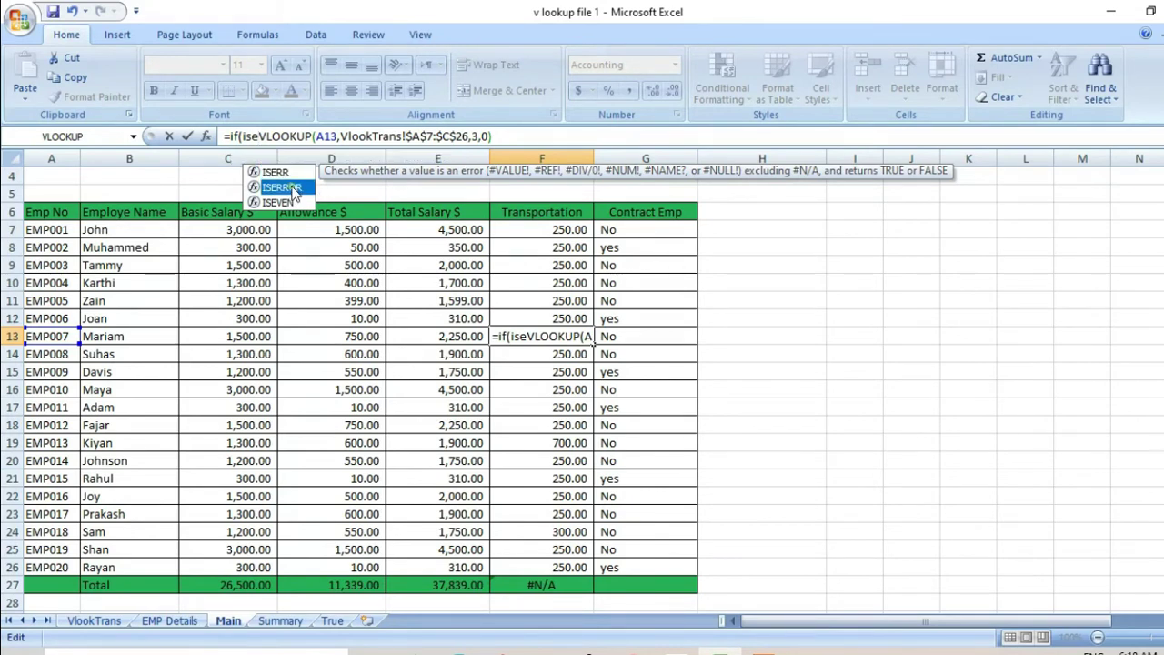
double_click(292, 188)
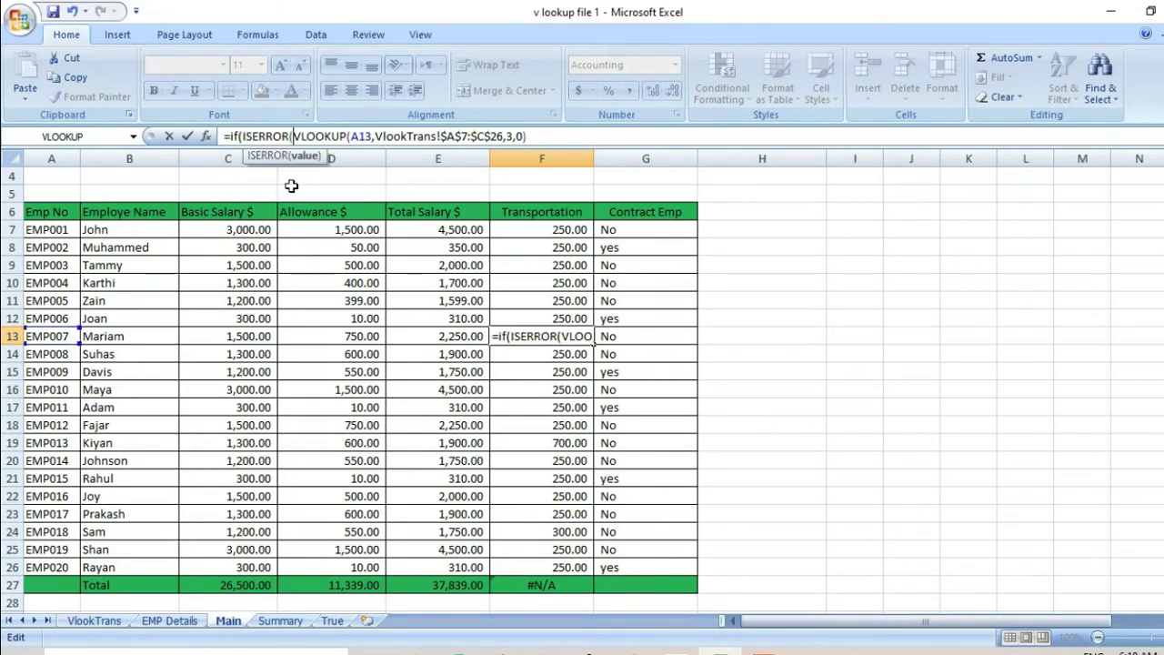
left_click(551, 136)
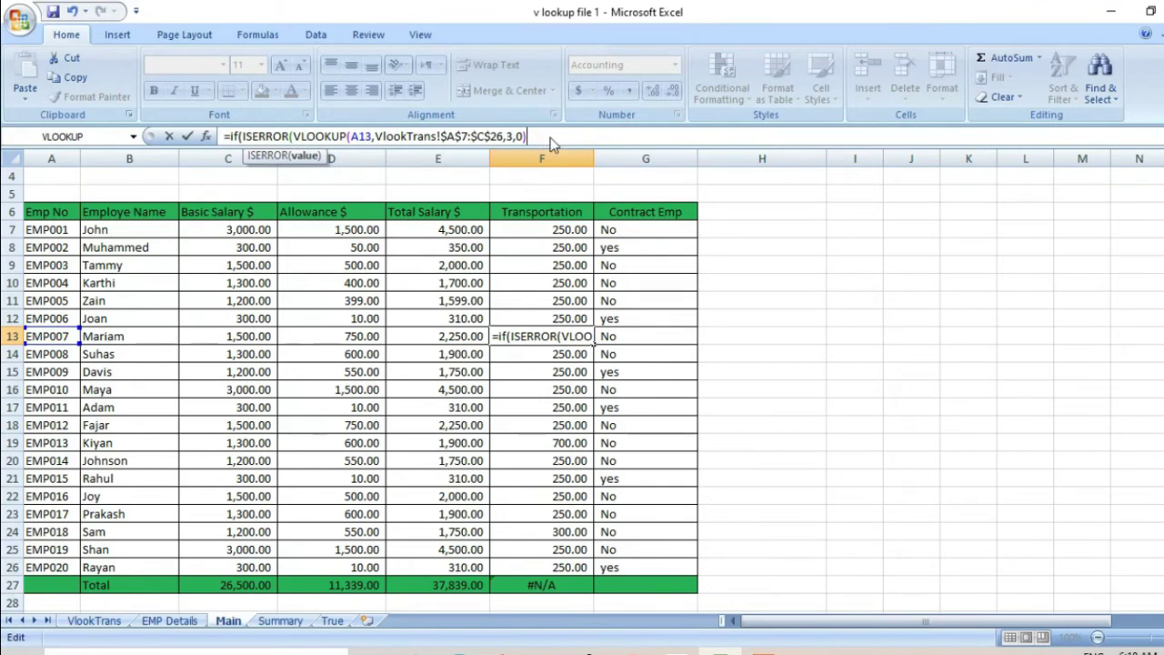
type(")")
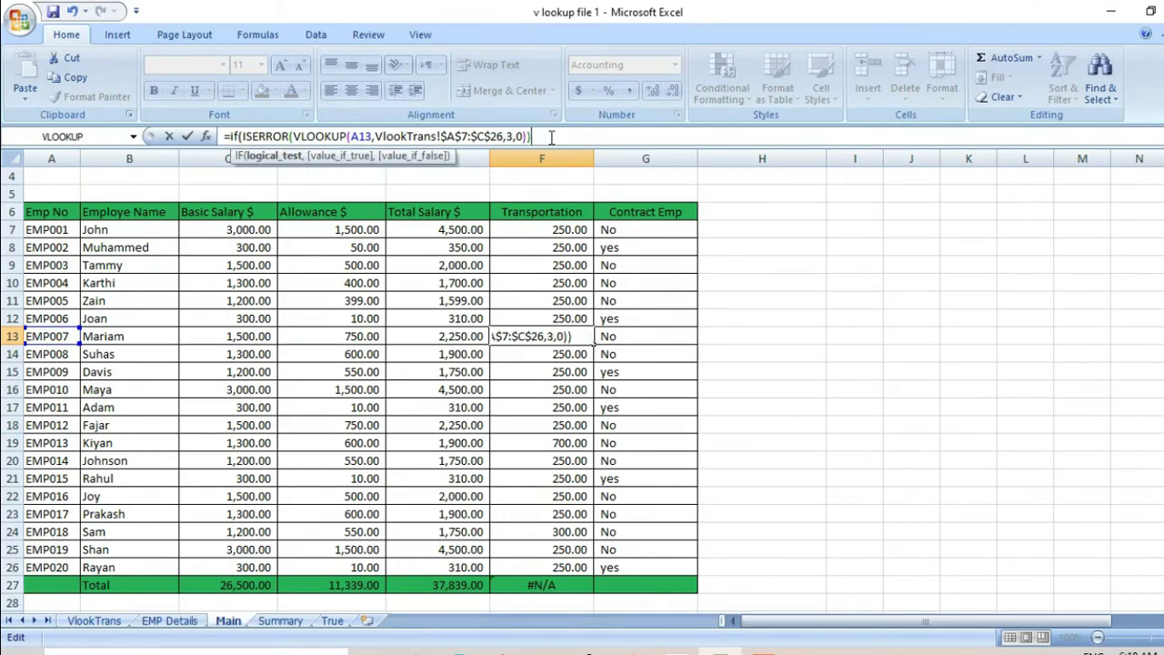
type(",0,")
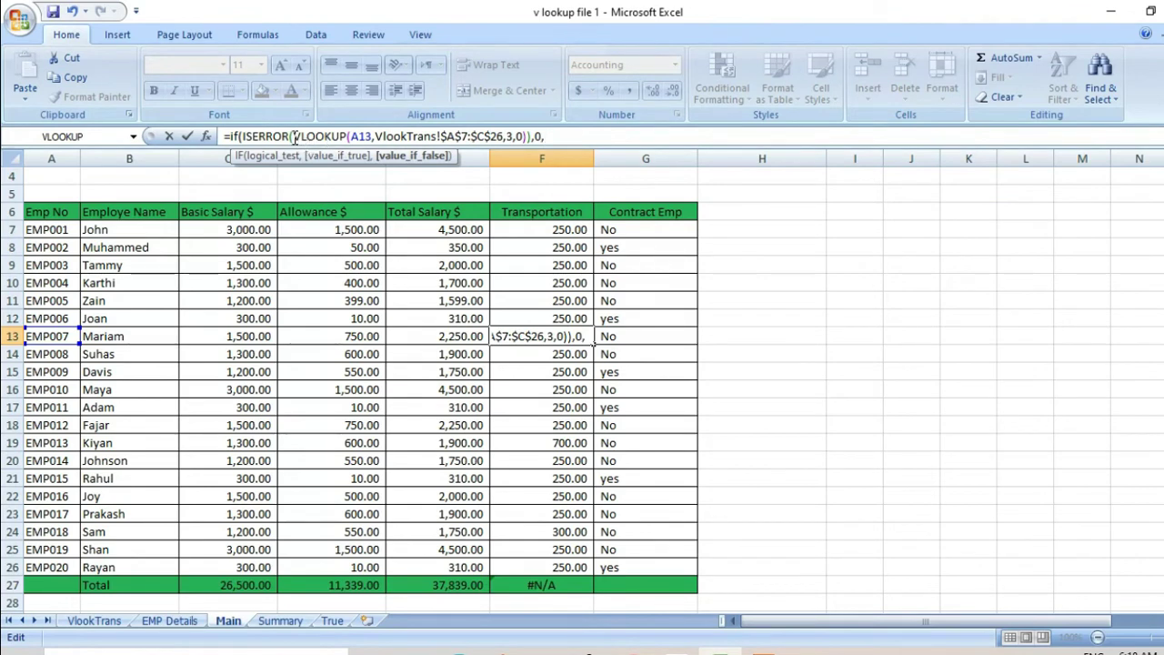
Step: Copy the VLOOKUP expression and paste it as the IF's value-if-false
left_click_drag(293, 136, 527, 136)
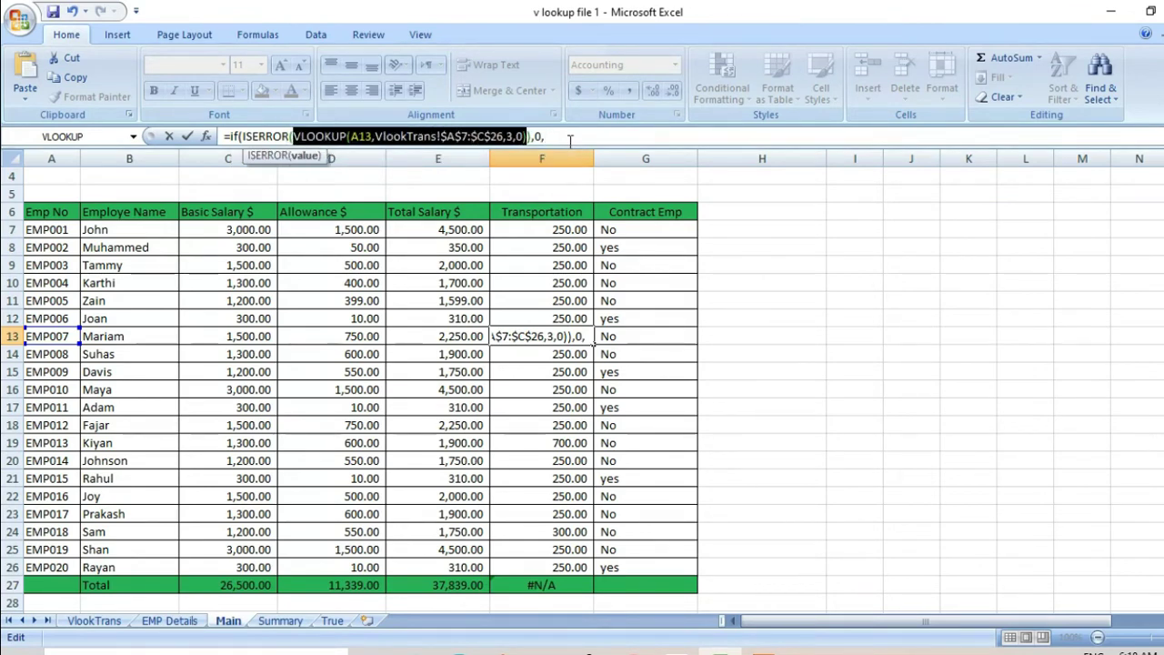
key("ctrl+c")
left_click(570, 139)
key("ctrl+v")
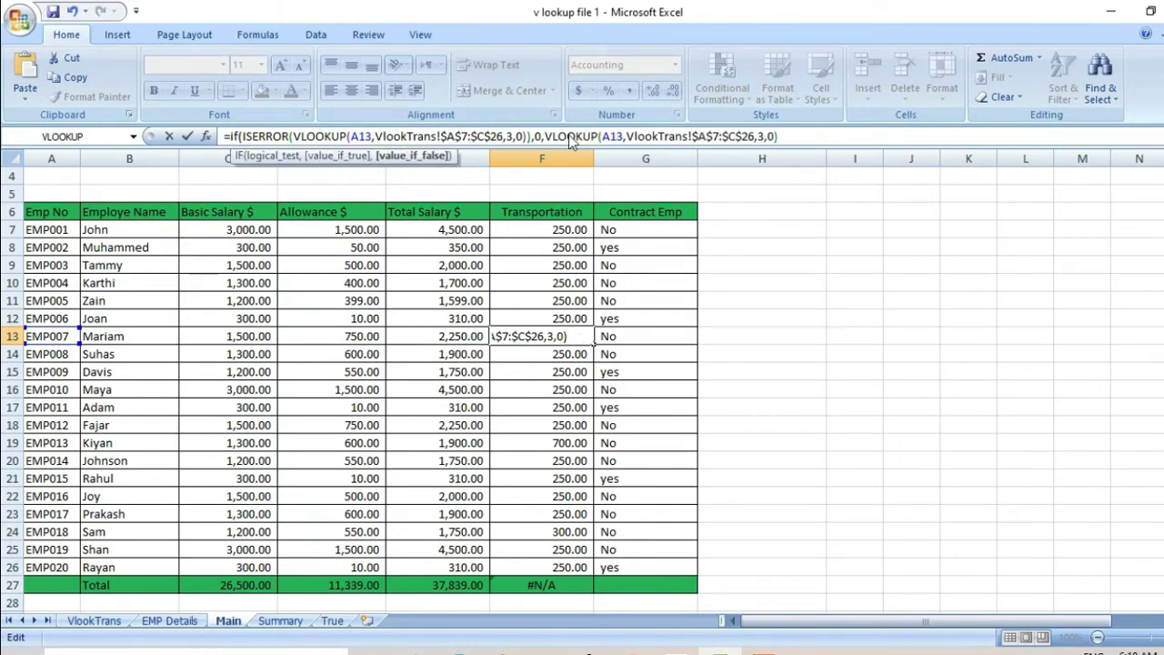
Step: Commit F13's IF(ISERROR(VLOOKUP)) formula and fill it across F8:F26
key("Return")
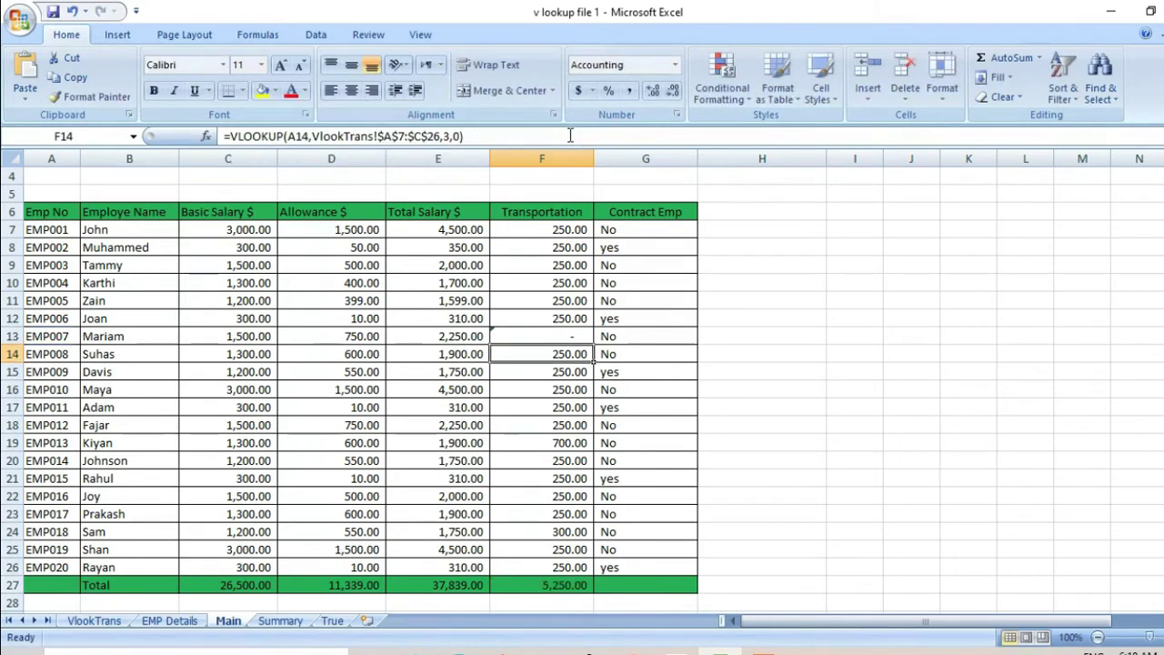
left_click(535, 336)
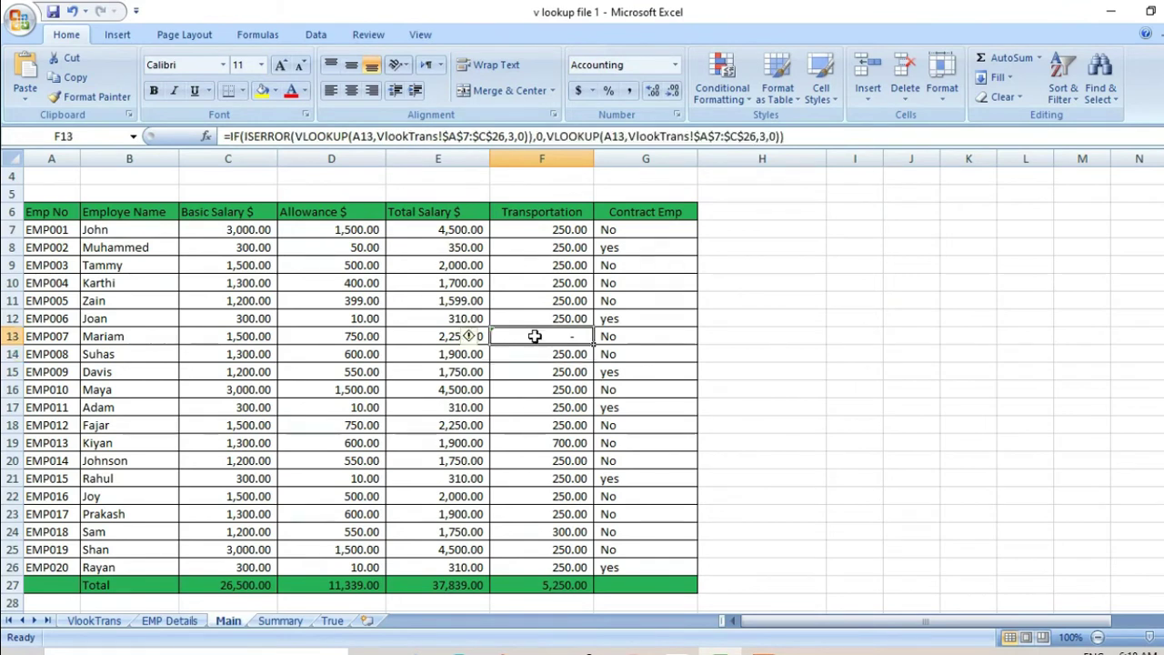
left_click_drag(594, 345, 601, 573)
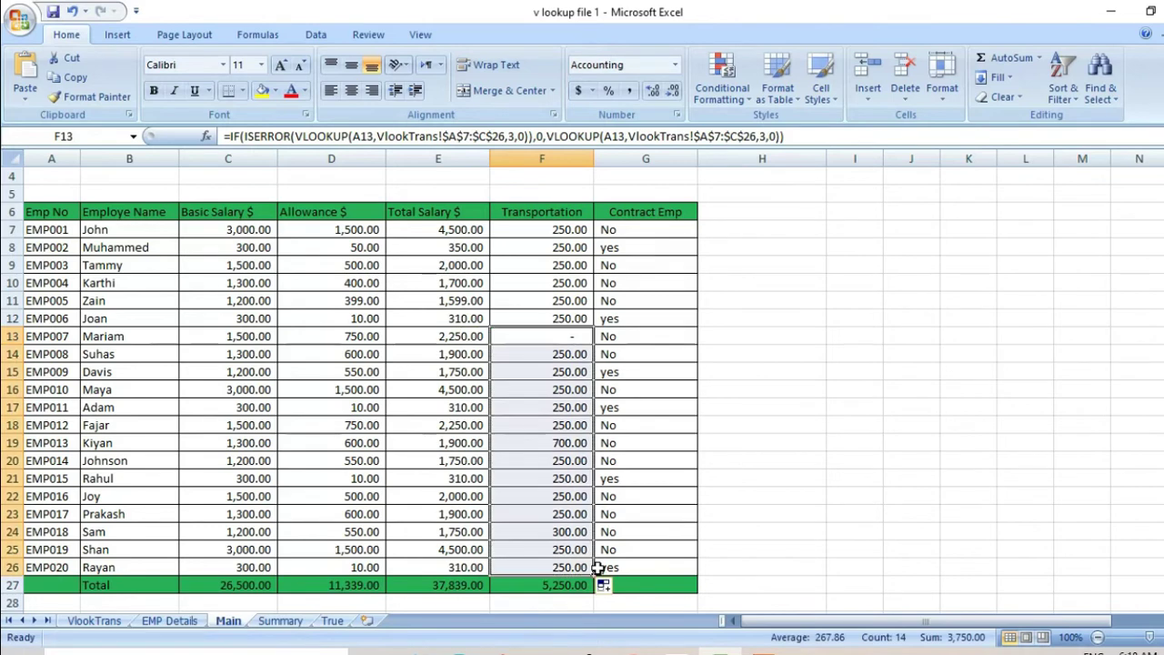
left_click(553, 343)
left_click_drag(594, 345, 592, 229)
Step: Verify the filled formulas in F12 and F15 and the 5,250.00 Transportation total
left_click(546, 316)
left_click(557, 334)
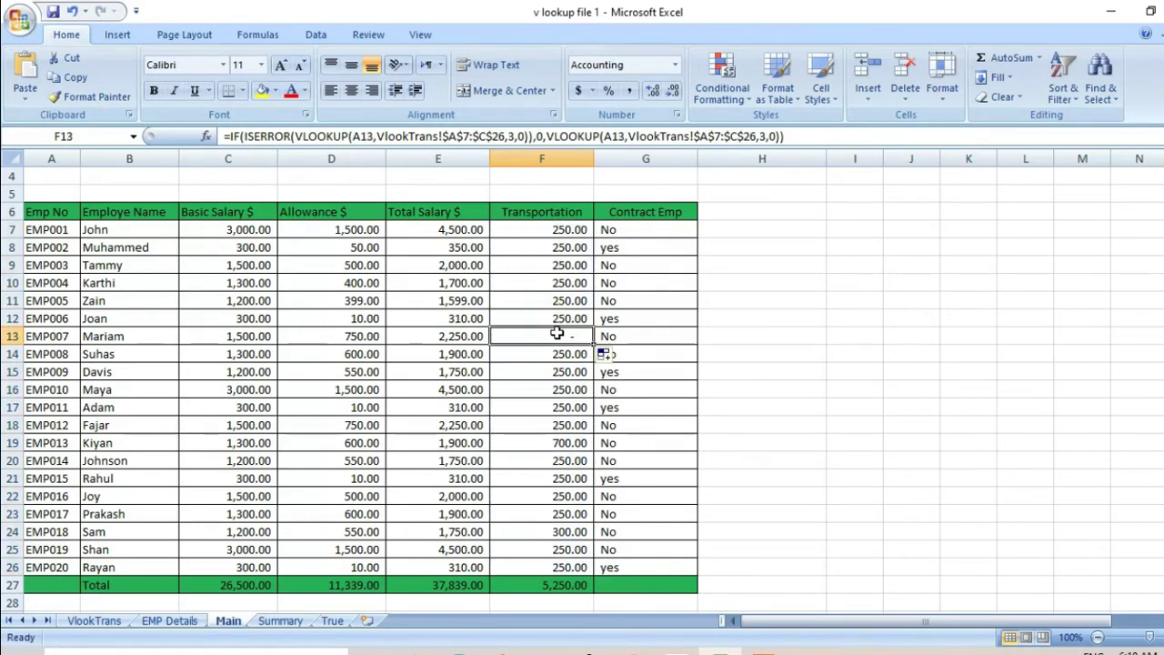
left_click(545, 585)
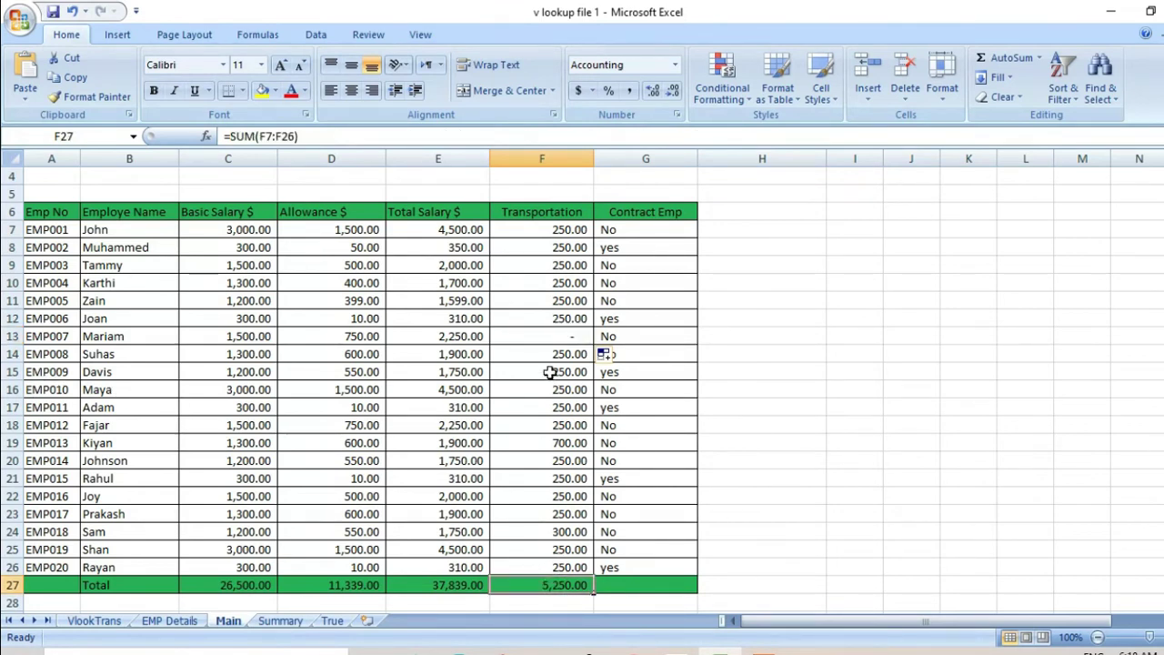
left_click(554, 337)
left_click(561, 372)
left_click(558, 340)
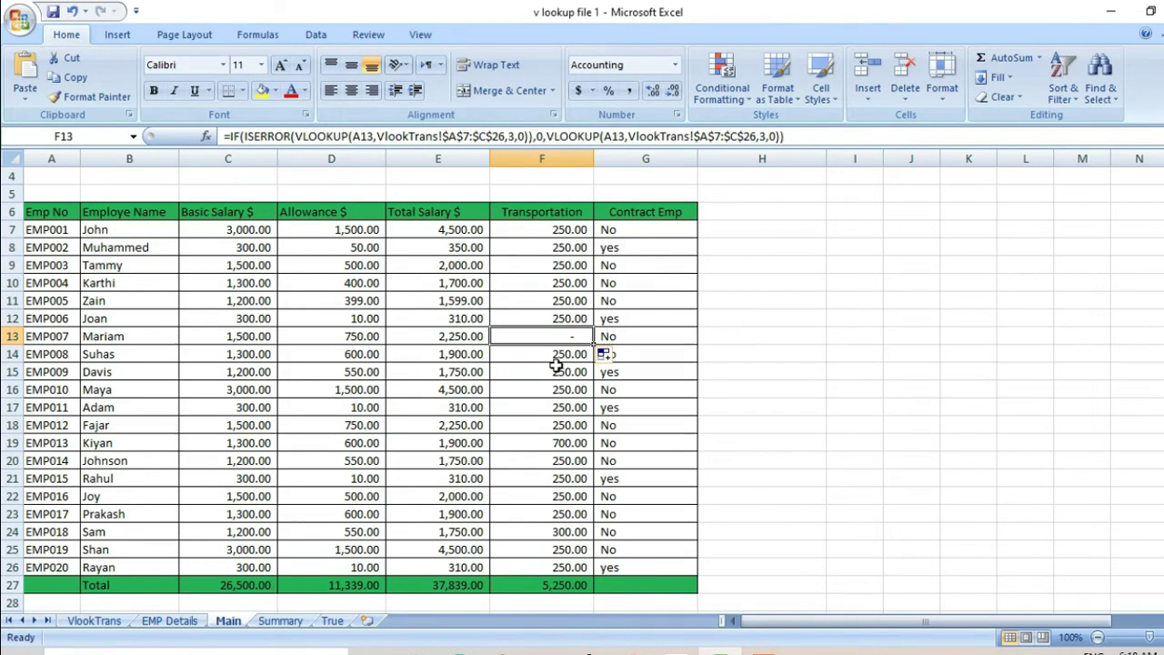
Step: Clear the EMP014 and EMP015 IDs on the VlookTrans sheet
left_click(112, 625)
left_click(46, 478)
left_click_drag(83, 464, 80, 478)
key("Delete")
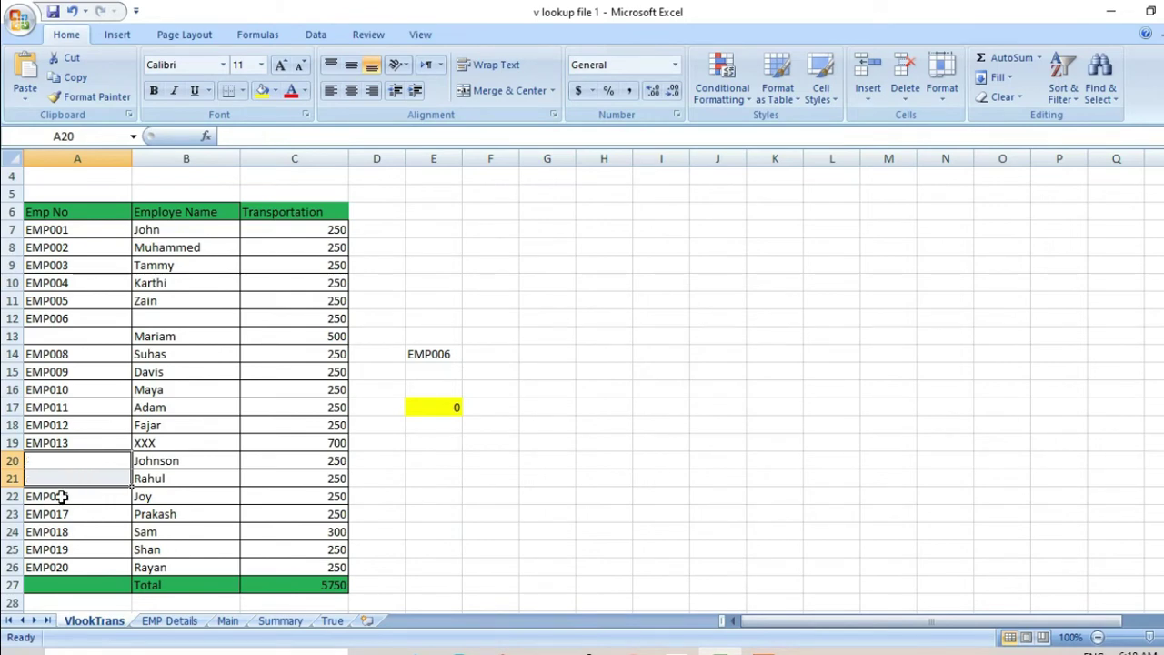
Step: On Main, check that Johnson's and Rahul's transportation show a dash and F27 totals 4,750.00
left_click(227, 621)
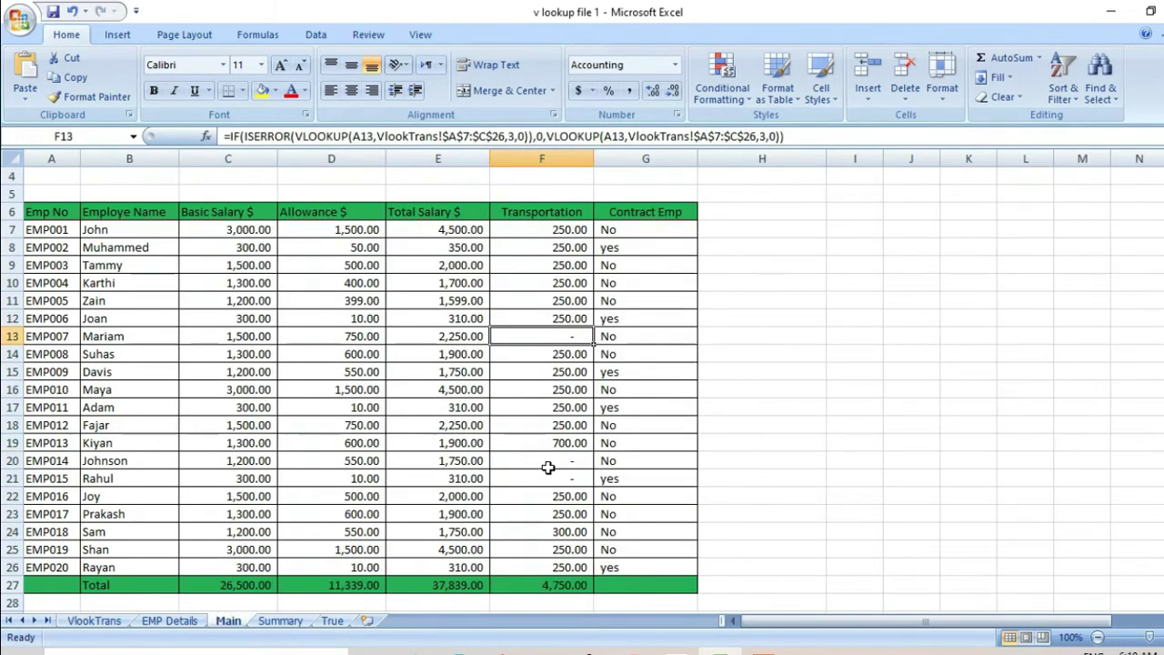
left_click_drag(512, 464, 553, 472)
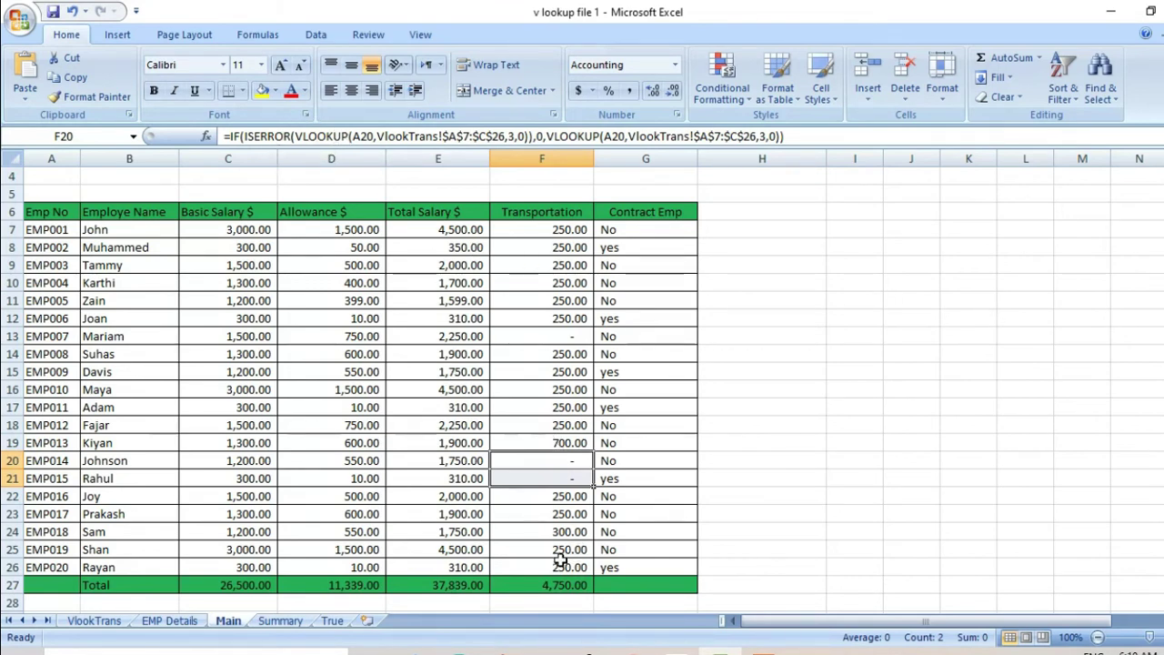
left_click(552, 480)
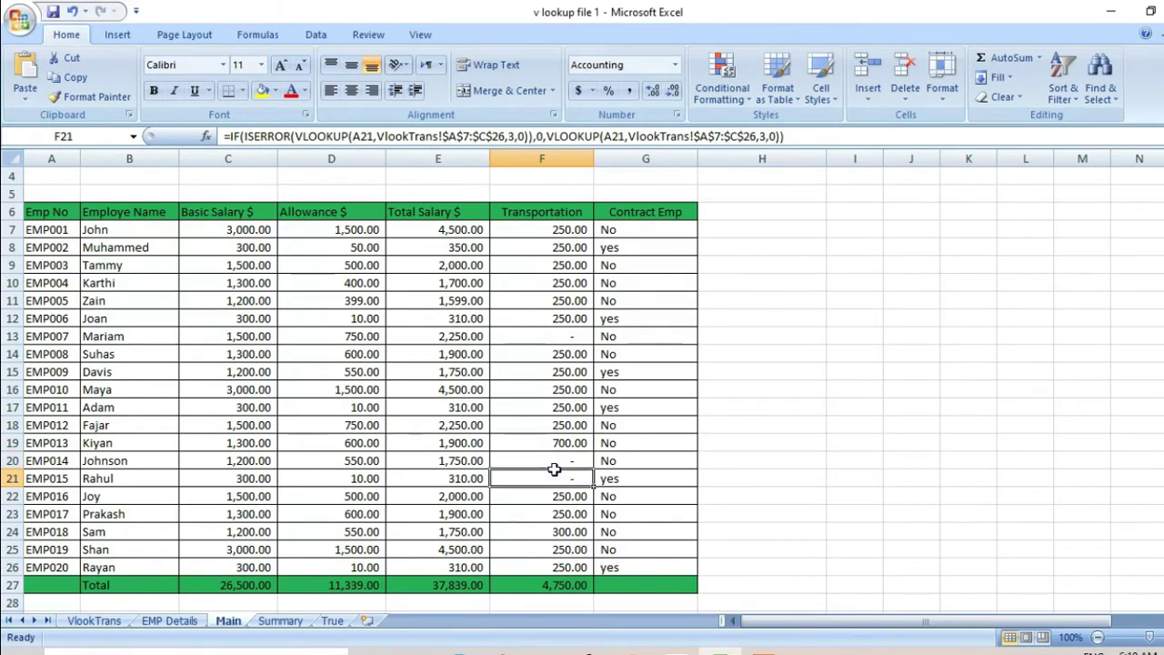
left_click(559, 460, "shift")
left_click(557, 584)
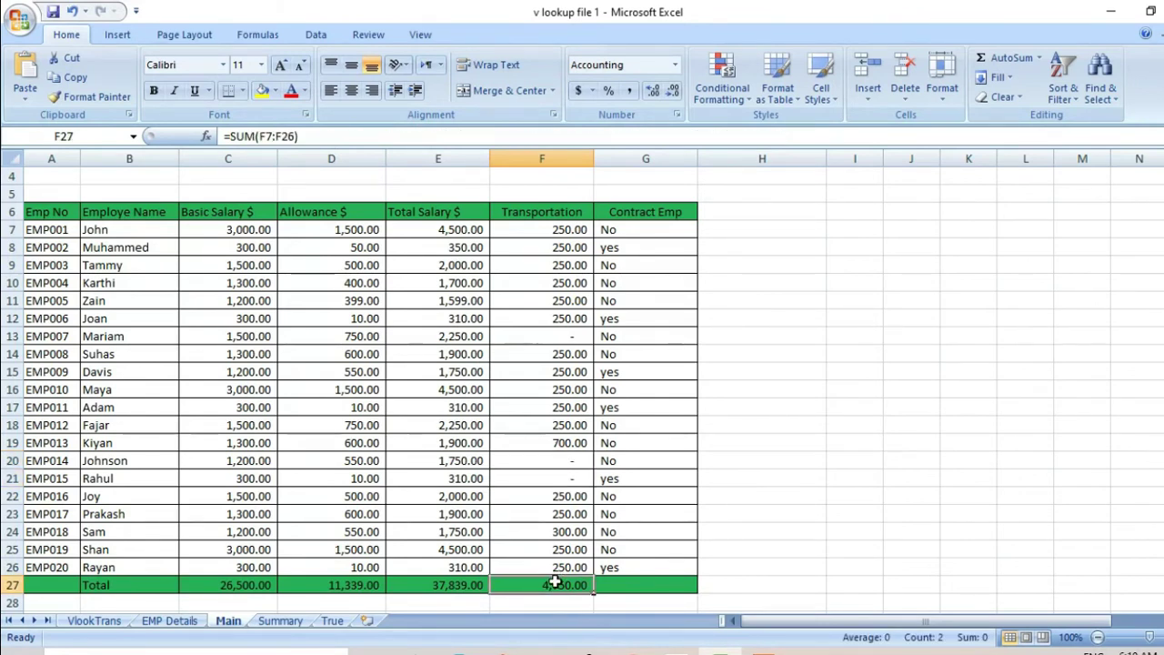
left_click(553, 480)
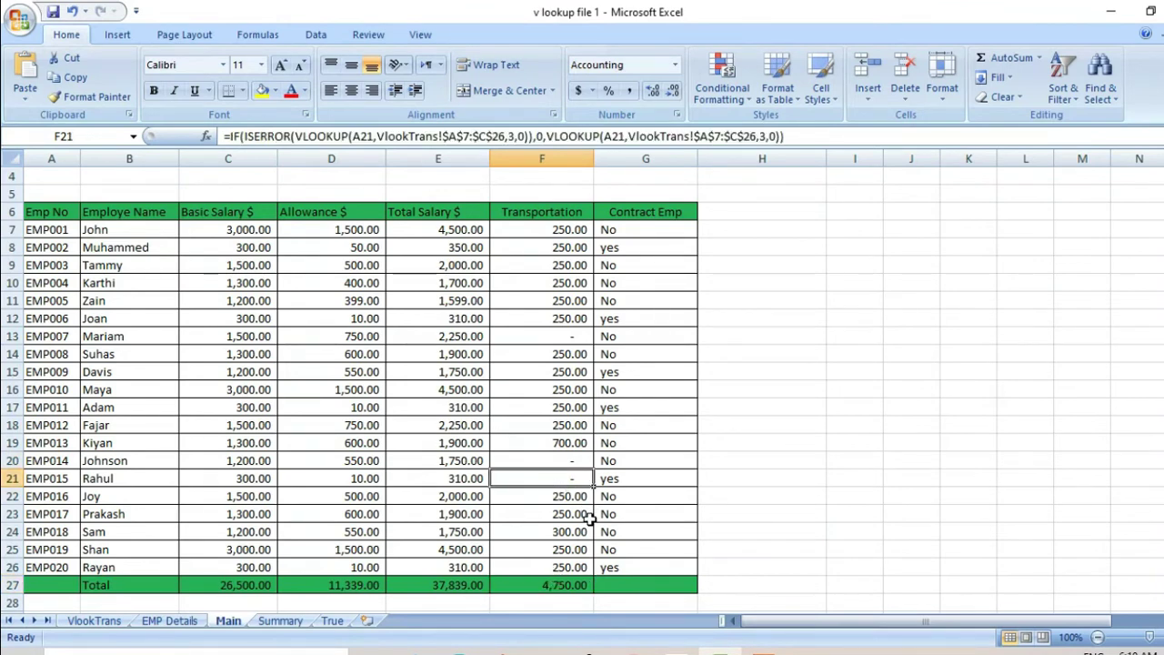
scroll(574, 514, "up", 1)
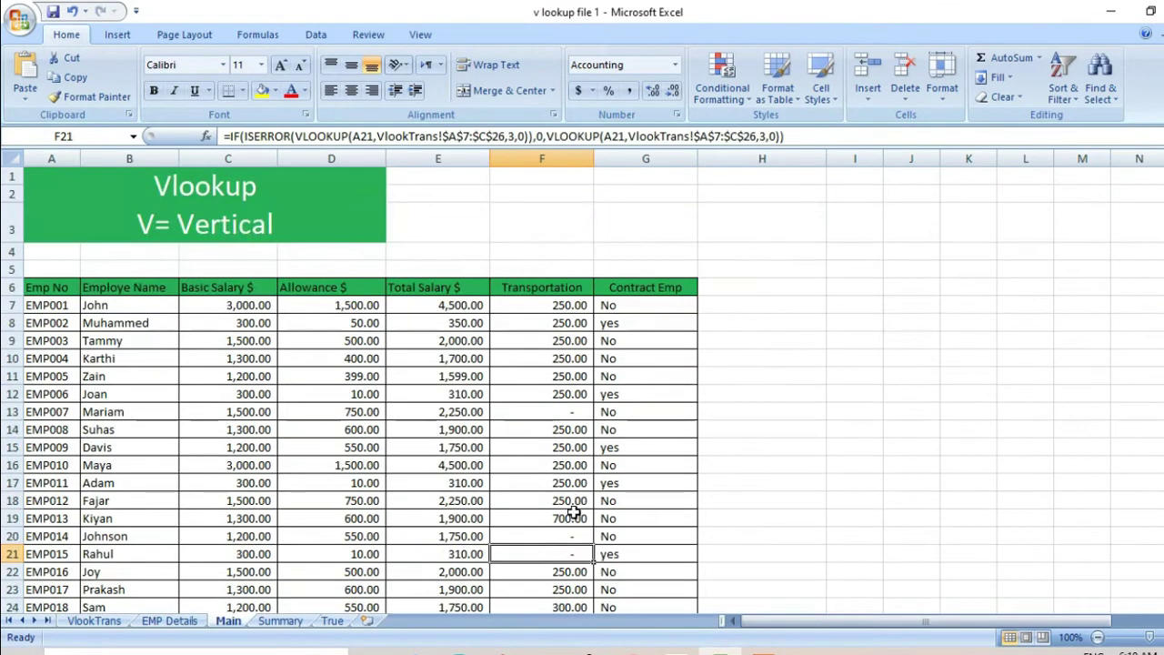
scroll(573, 514, "down", 2)
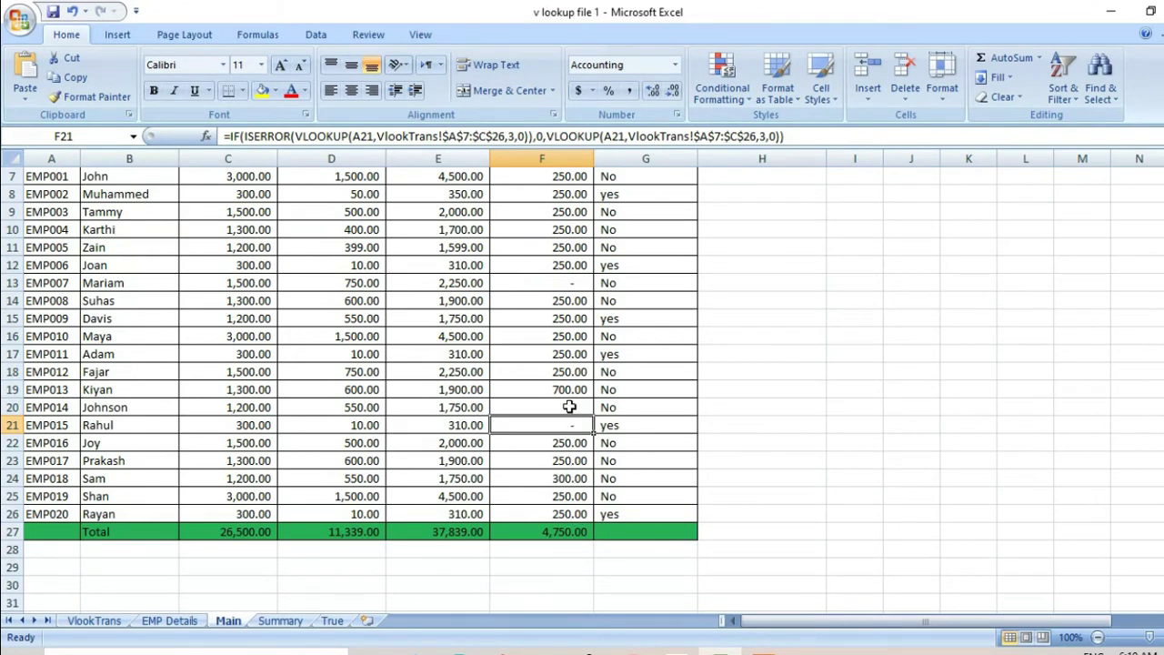
left_click_drag(569, 407, 570, 422)
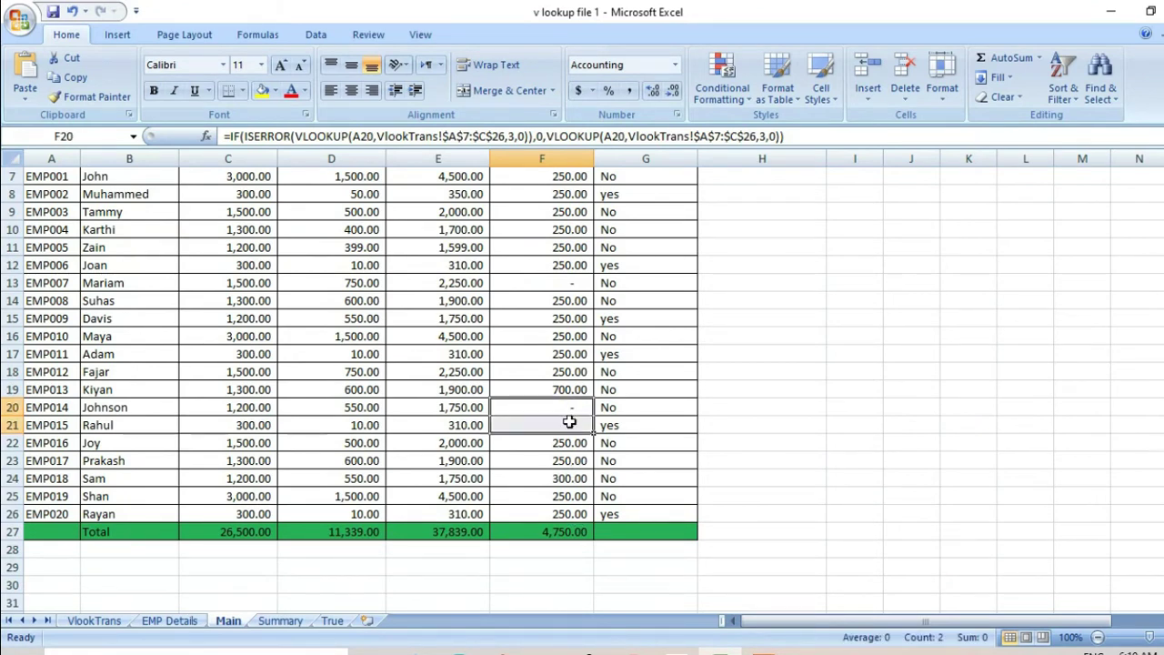
left_click(541, 480)
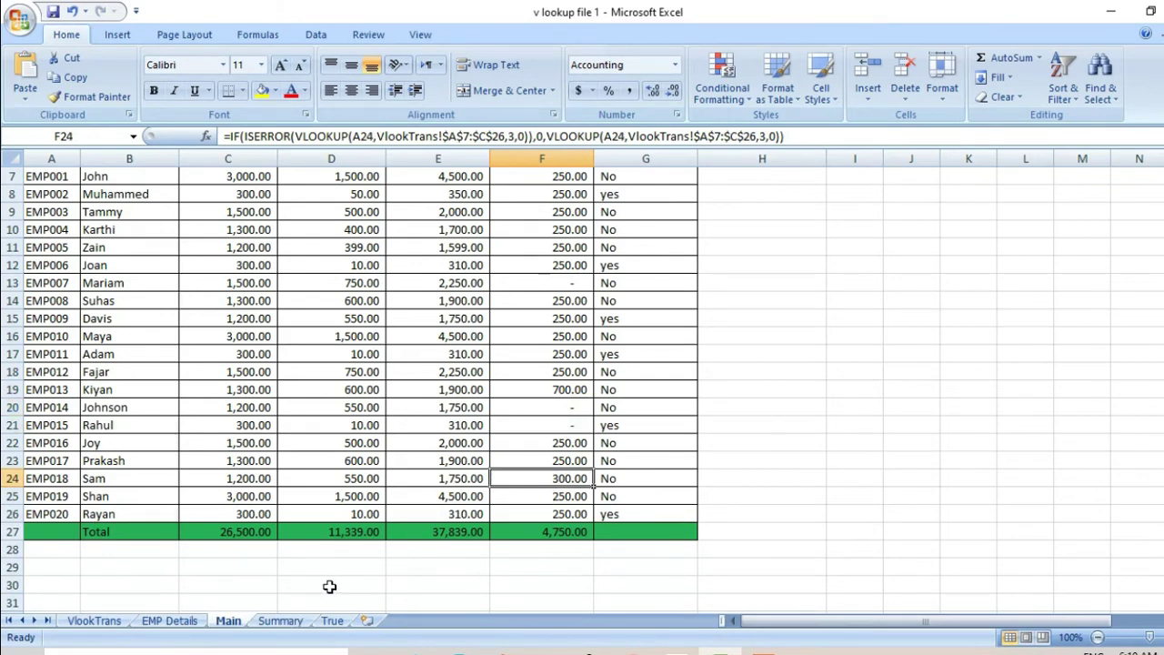
Step: Go to the True sheet and clear the Commission values I8:I11
left_click(280, 621)
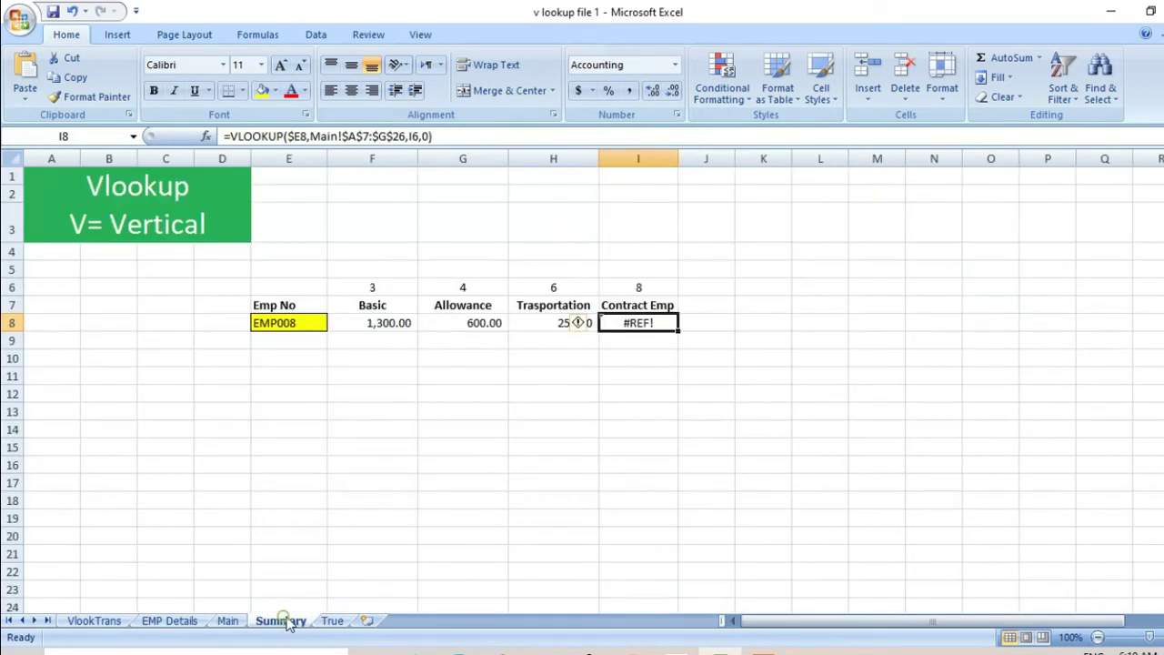
left_click(332, 621)
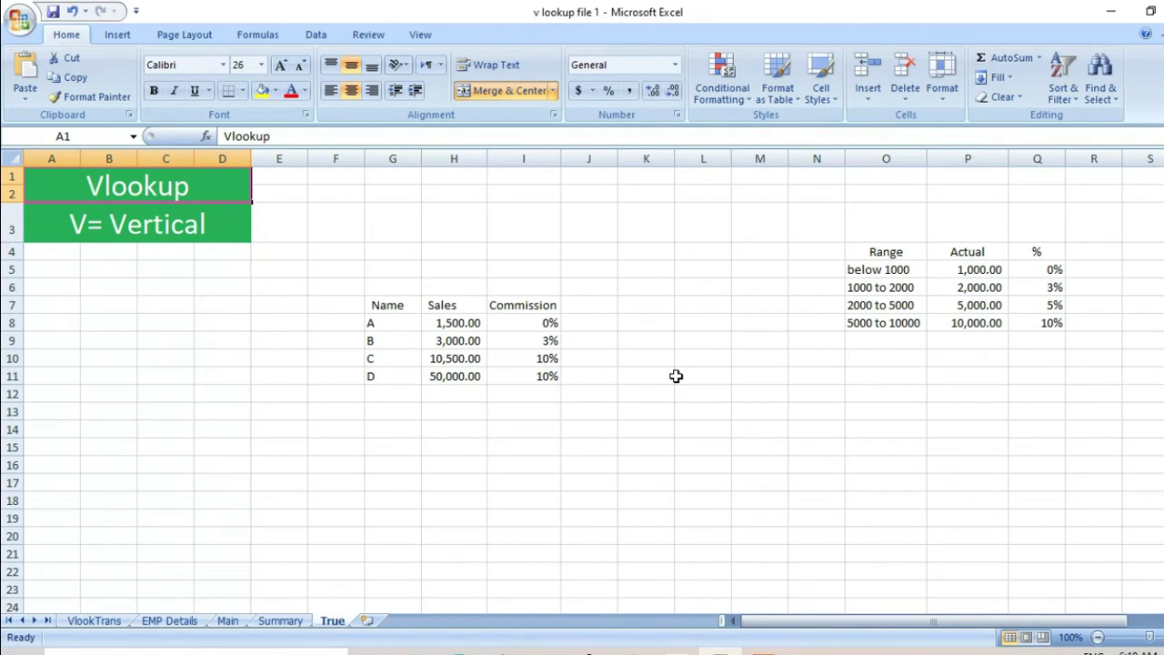
left_click_drag(546, 323, 543, 374)
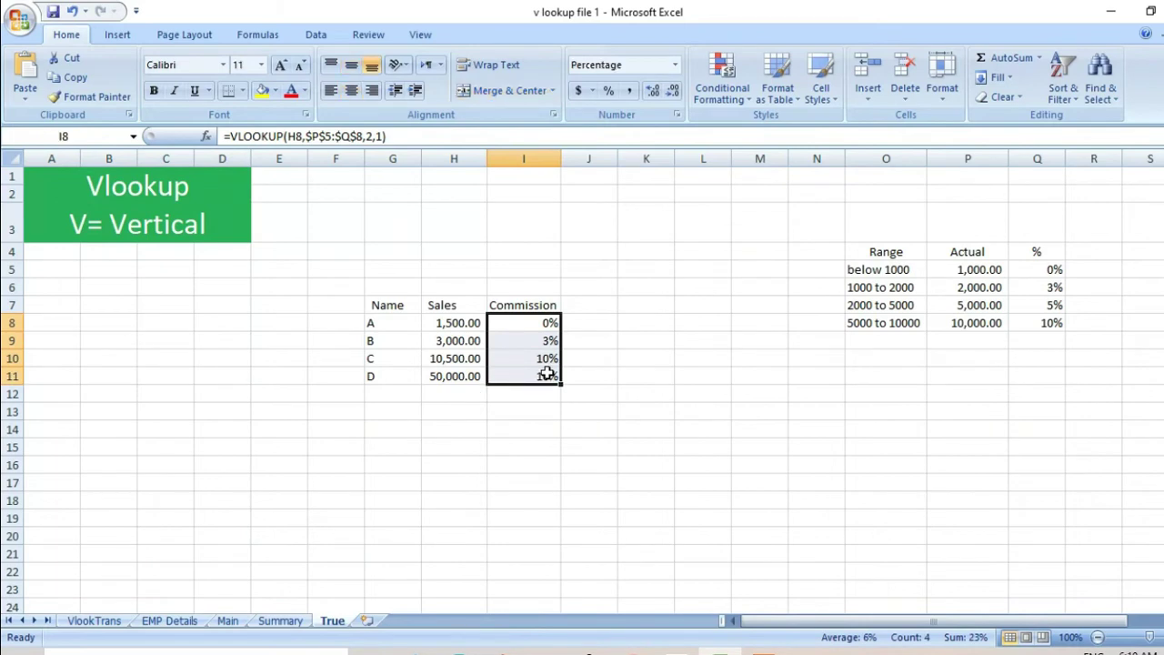
key("Delete")
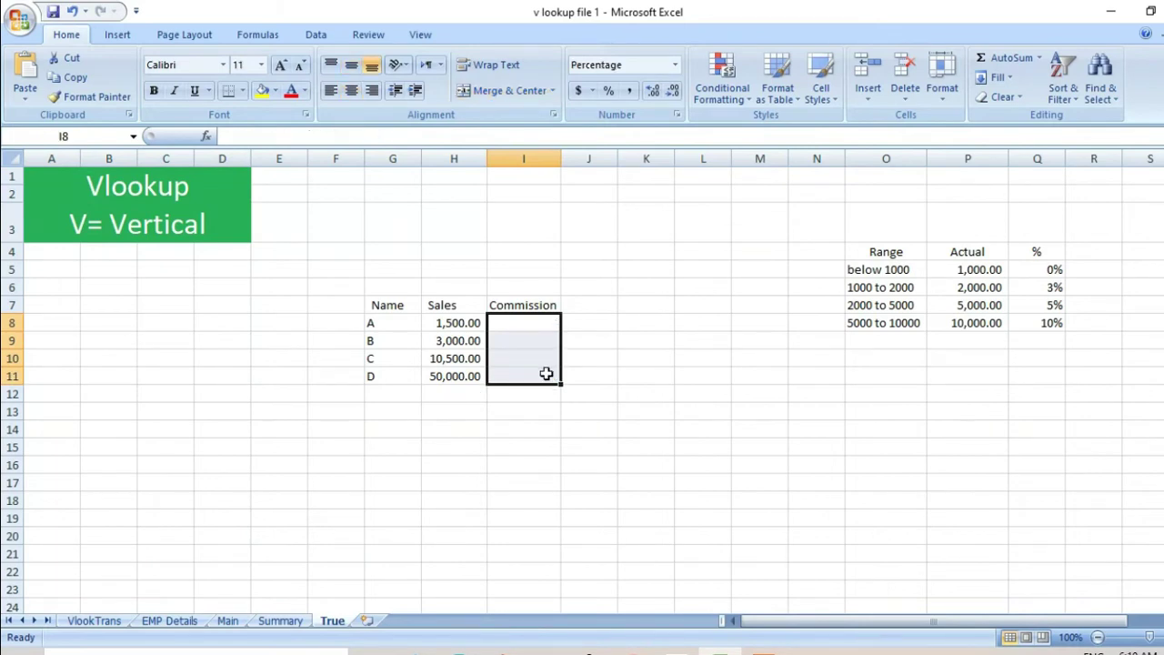
left_click(501, 322)
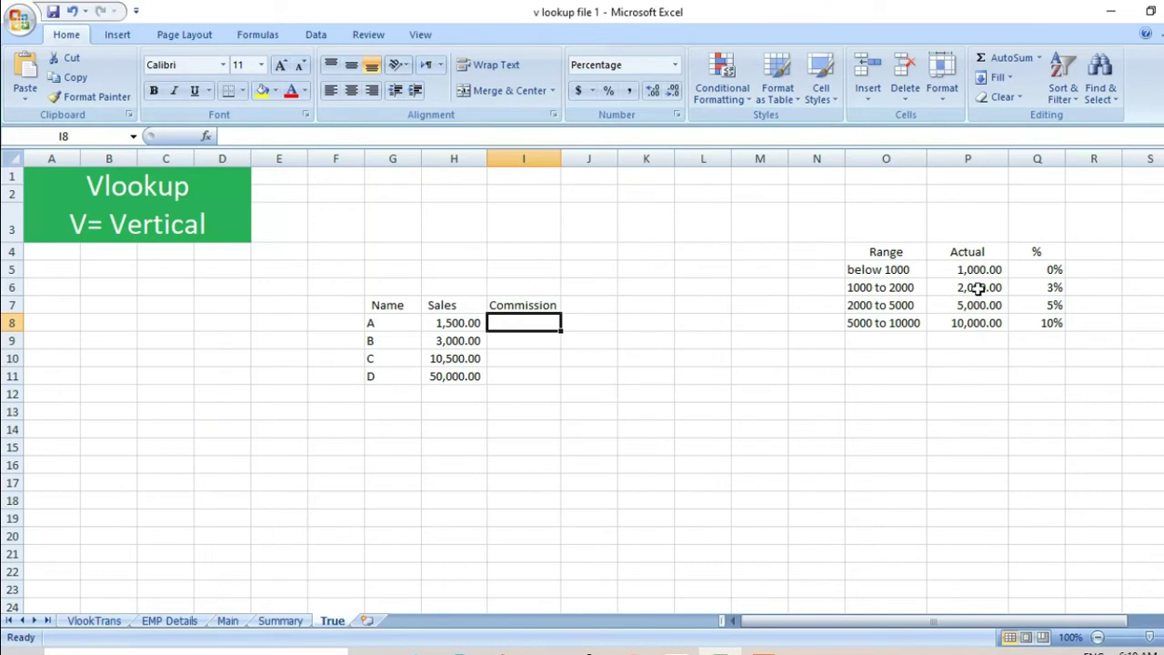
Step: Review the P5:Q8 rate table: 1,000.00 at 0% and 2,000.00 at 3%
left_click_drag(957, 229, 1029, 338)
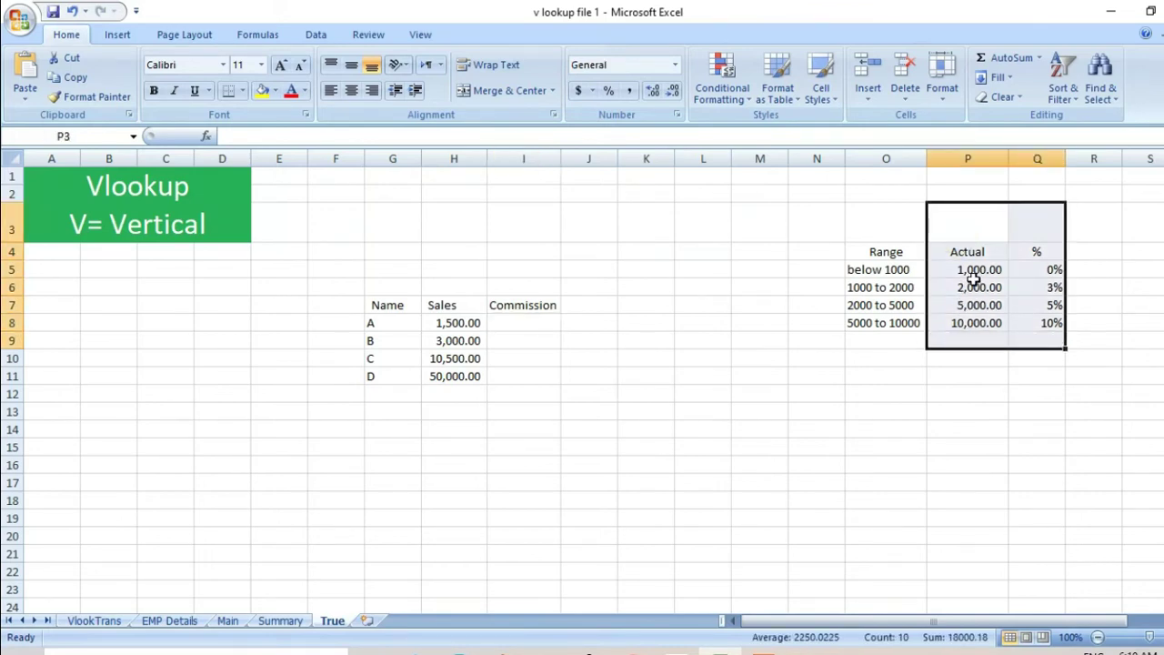
left_click_drag(972, 269, 1046, 324)
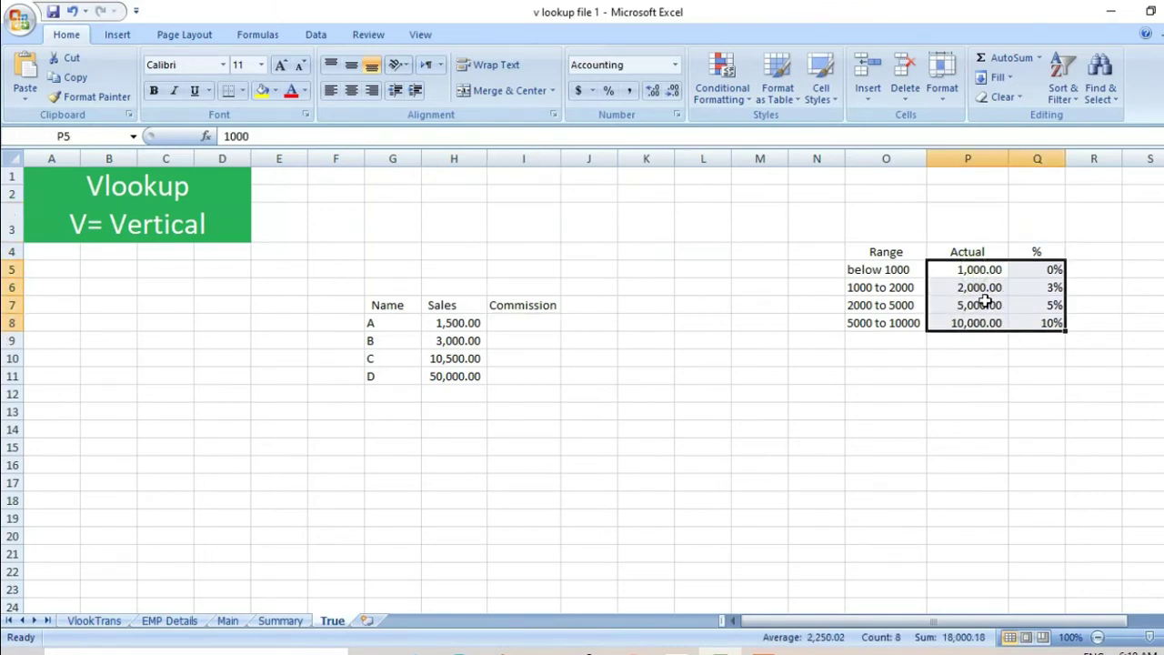
left_click(949, 275)
left_click(1053, 273)
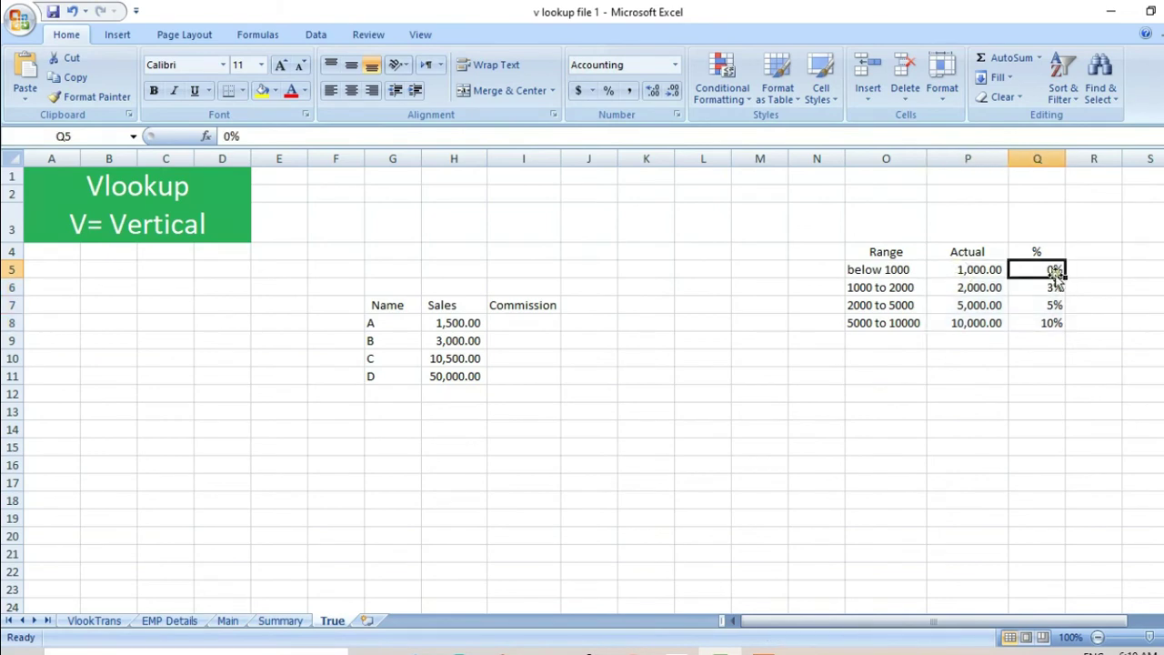
left_click(880, 288)
left_click(983, 286)
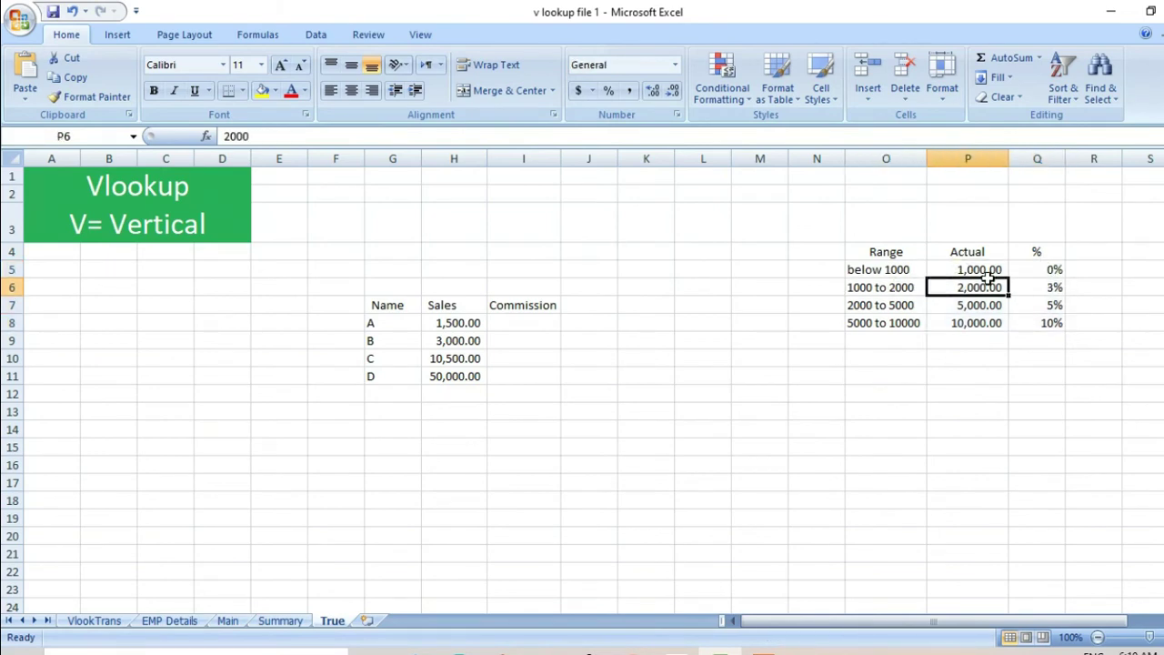
left_click(1042, 289)
Step: Review the higher rate bands and the Actual thresholds up to 5,000.00, then select I8
left_click_drag(906, 312, 1046, 325)
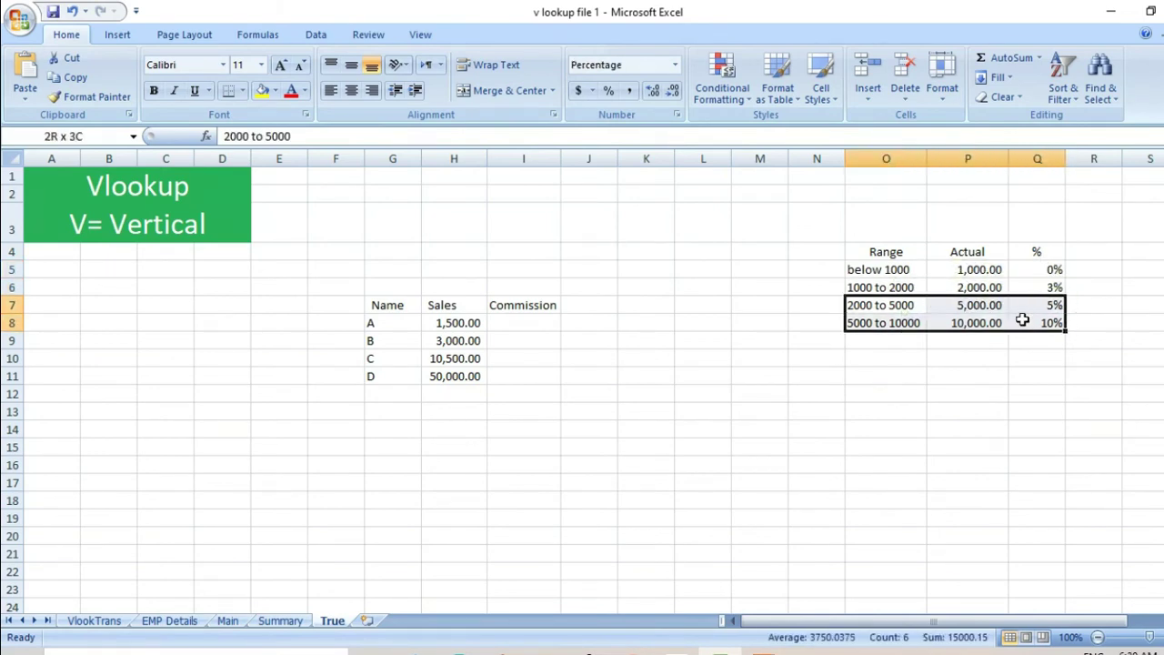
left_click(523, 329)
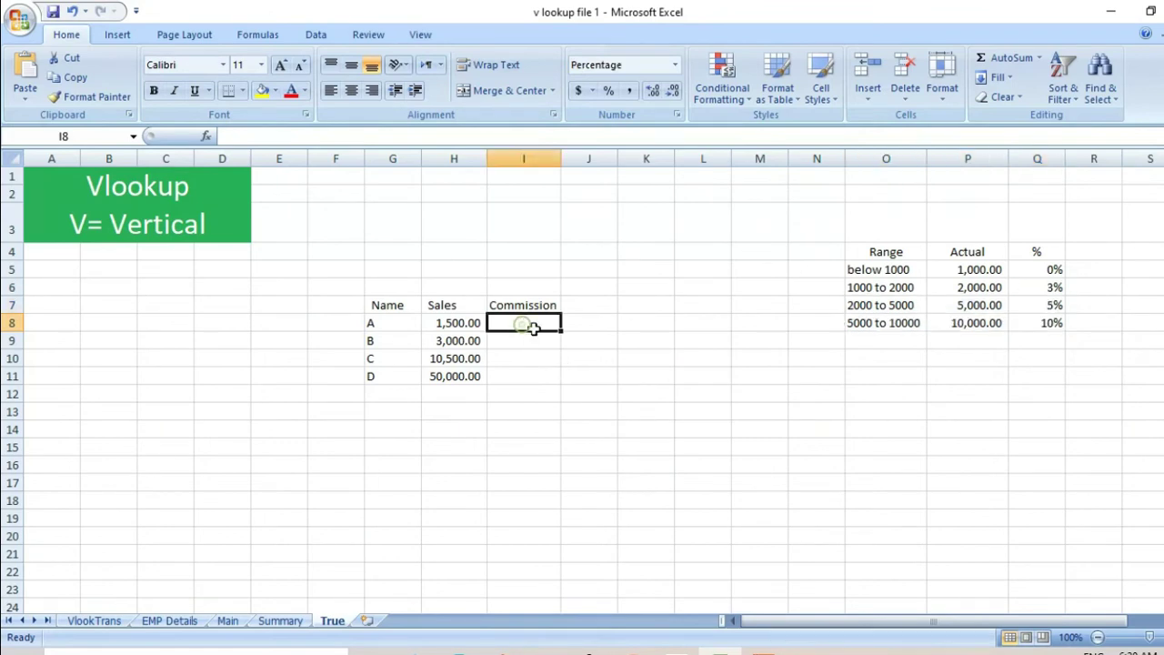
left_click_drag(961, 269, 961, 322)
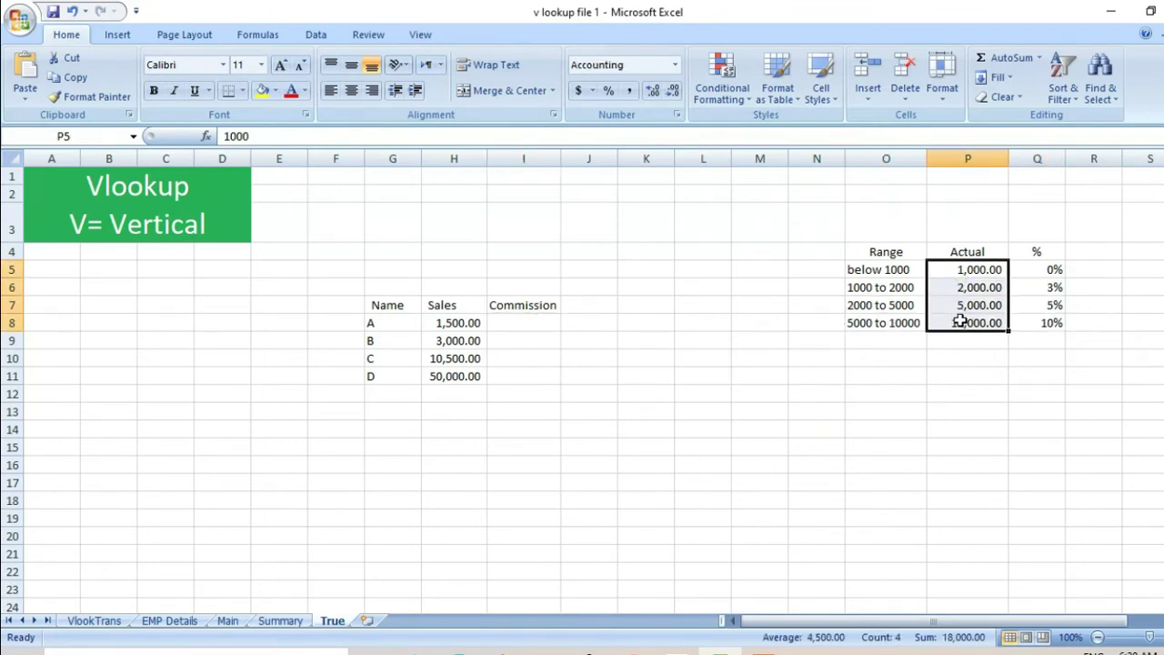
left_click(986, 305)
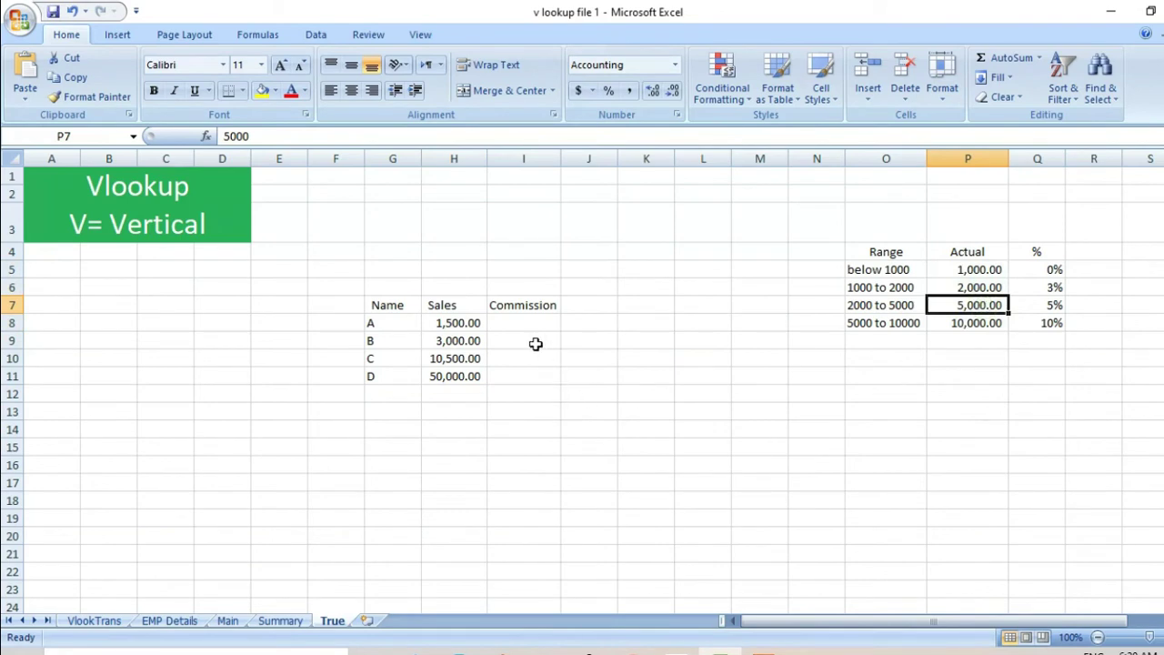
left_click(516, 324)
Step: Enter =VLOOKUP(H8,P5:Q8,2,0) in I8 for A's commission
type("=v")
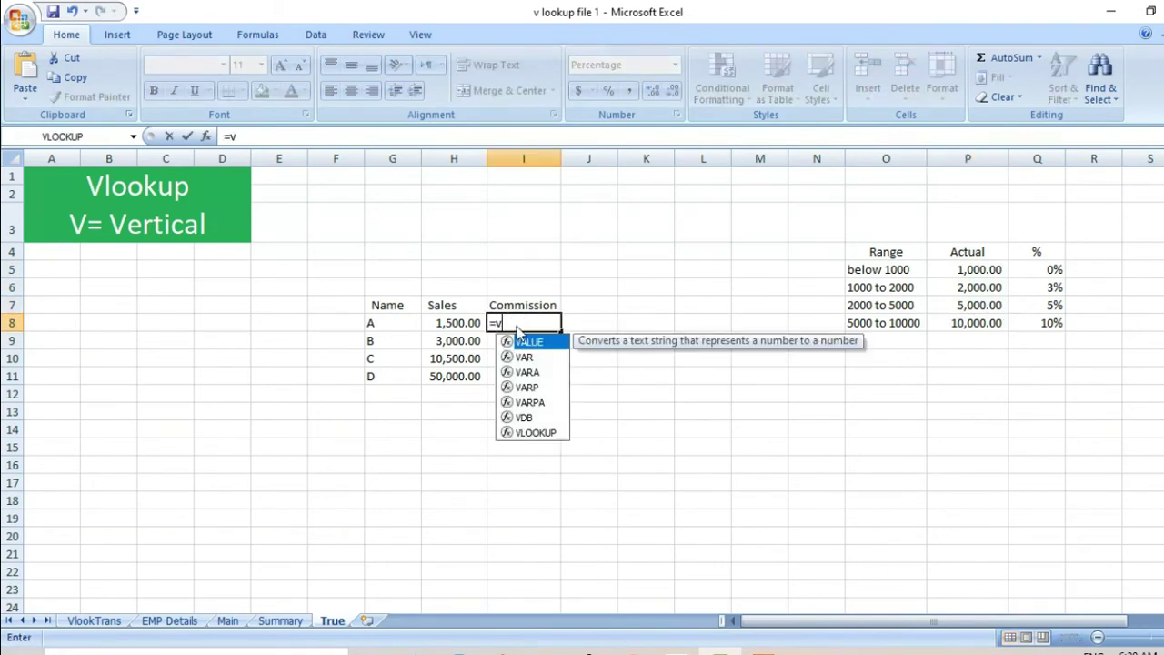
type("l")
key("Tab")
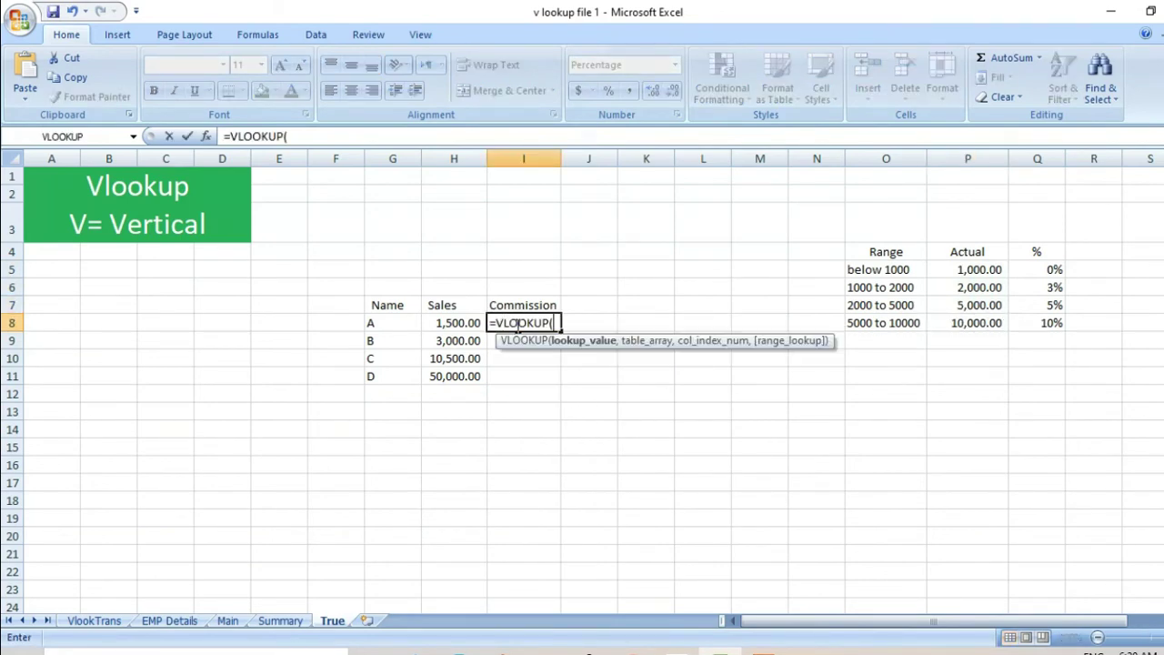
left_click(441, 320)
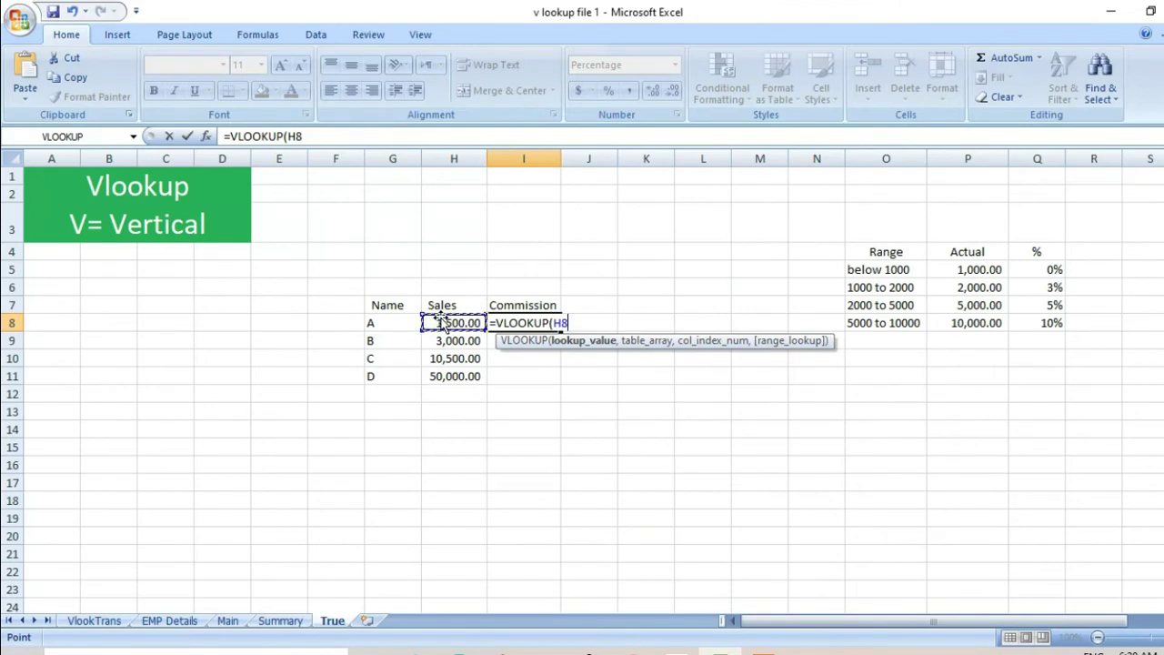
type(",")
left_click_drag(969, 269, 1033, 319)
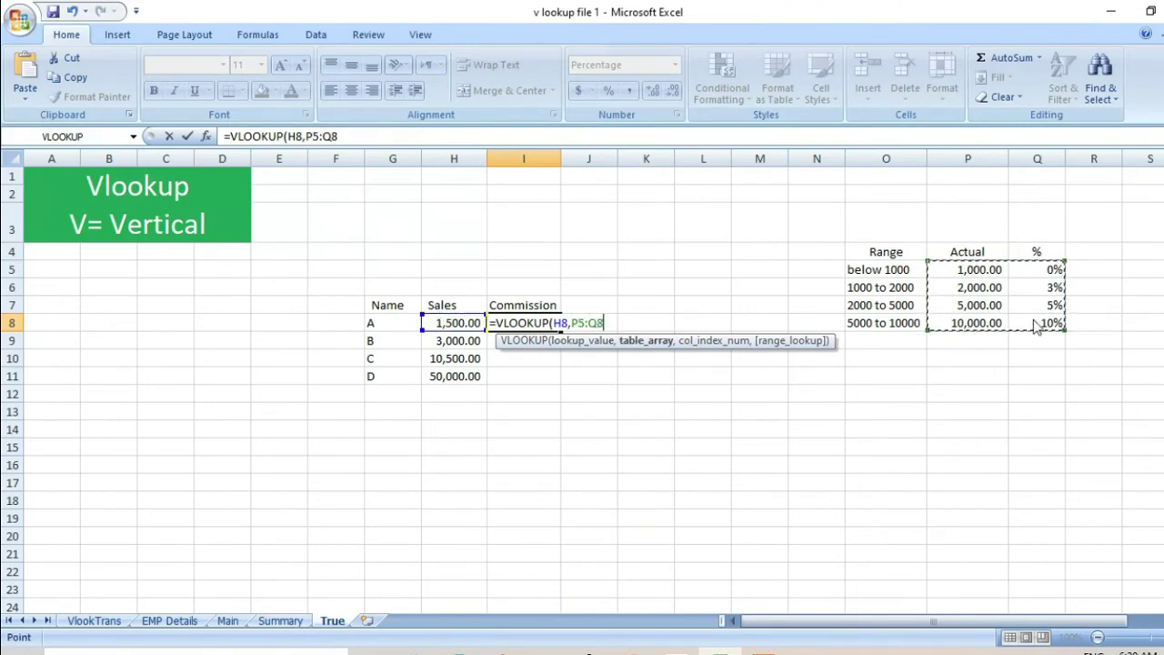
type(",2")
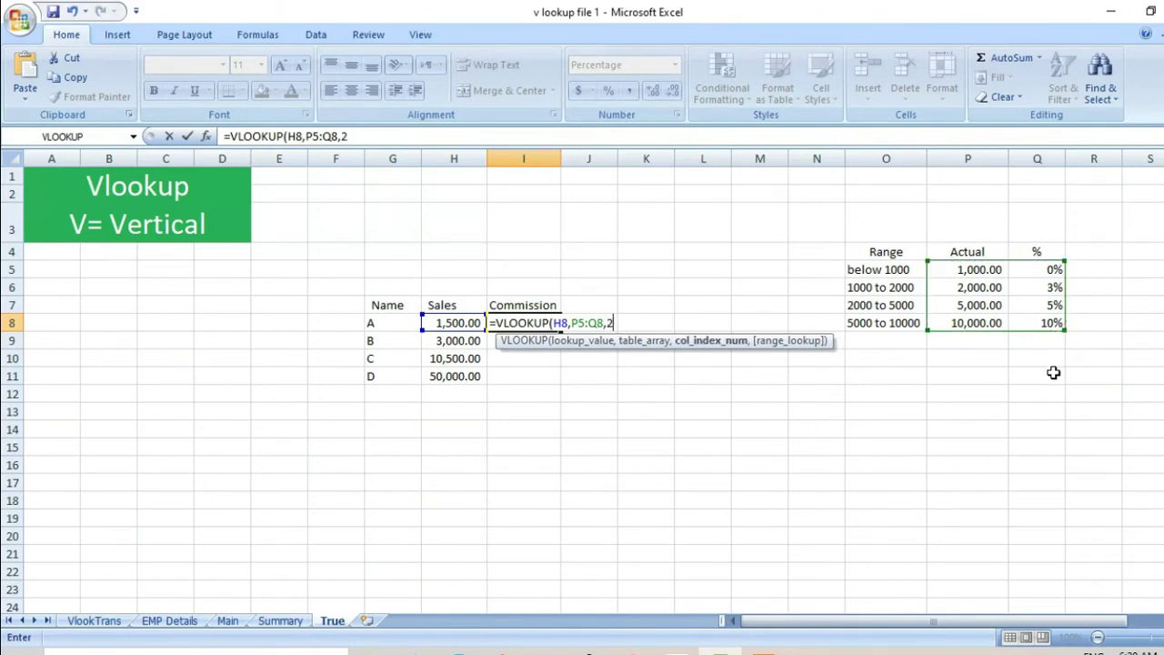
type(",0)")
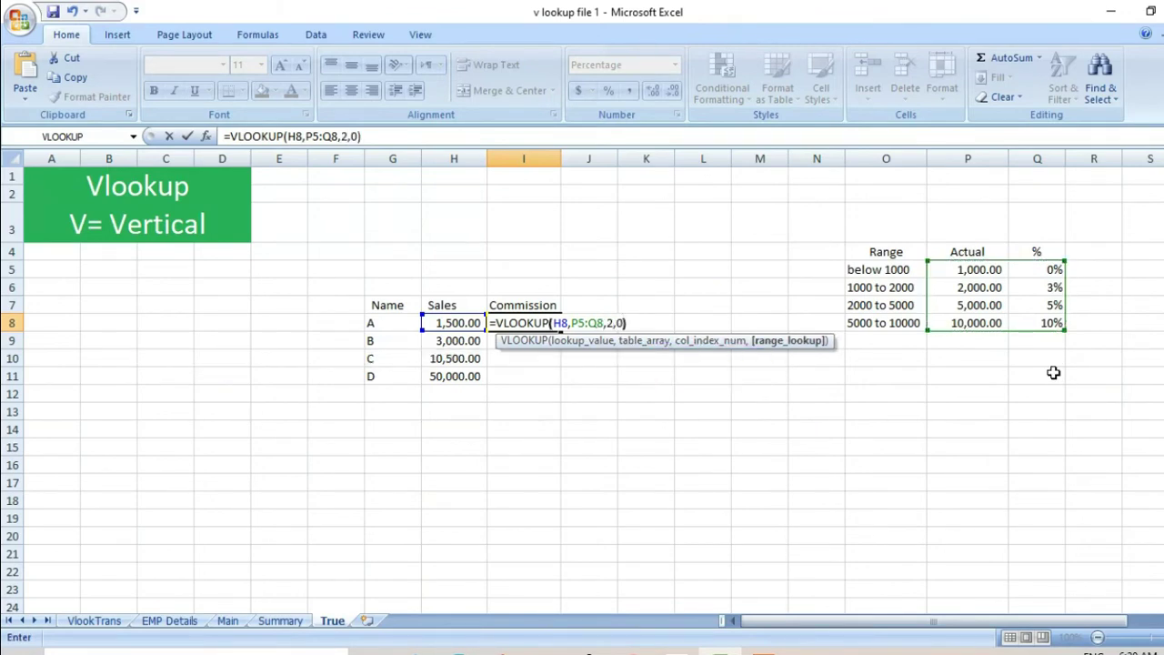
key("Return")
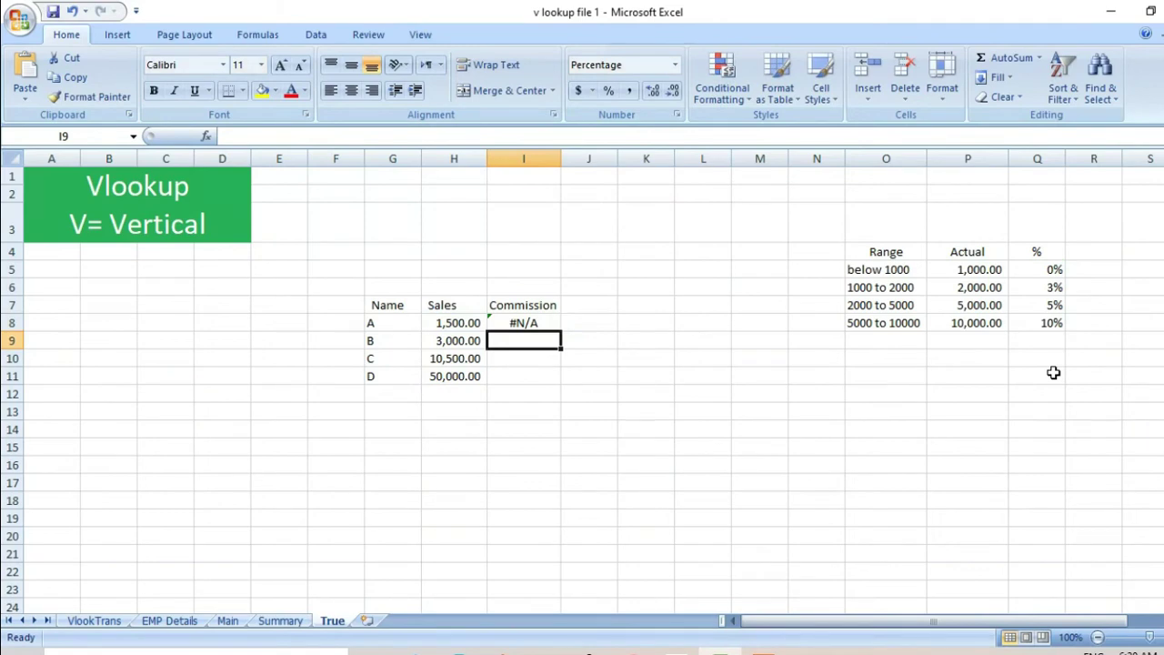
Step: Make the lookup range absolute as $P$5:$Q$8 in the I8 formula
key("Up")
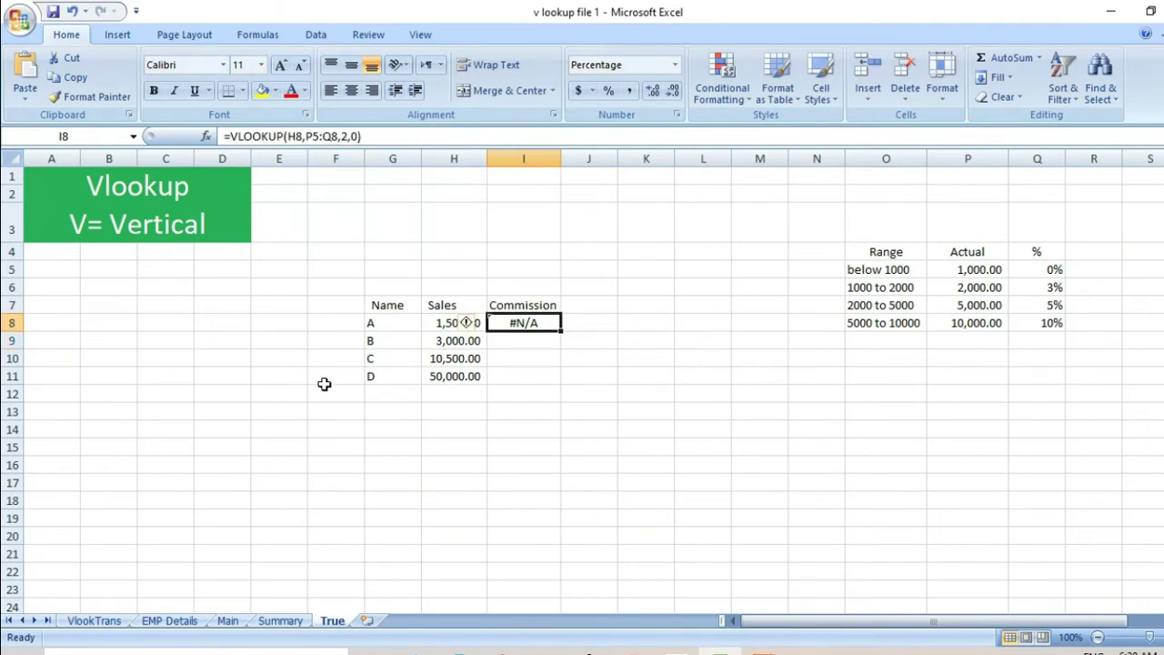
left_click(314, 136)
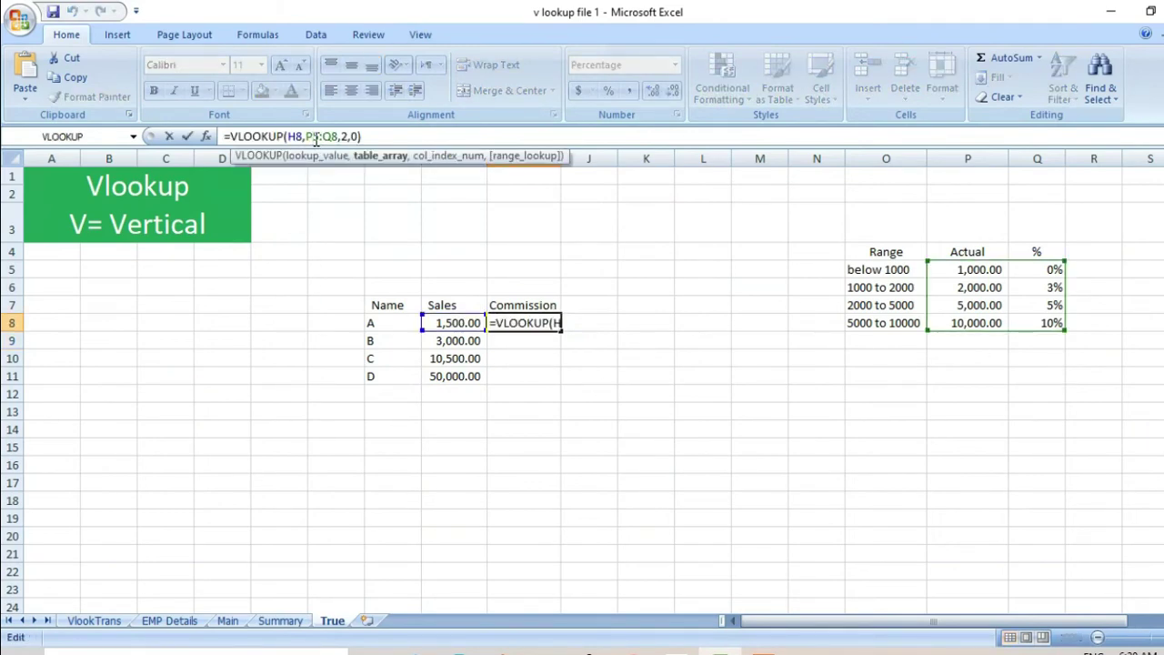
key("F4")
double_click(341, 137)
key("F4")
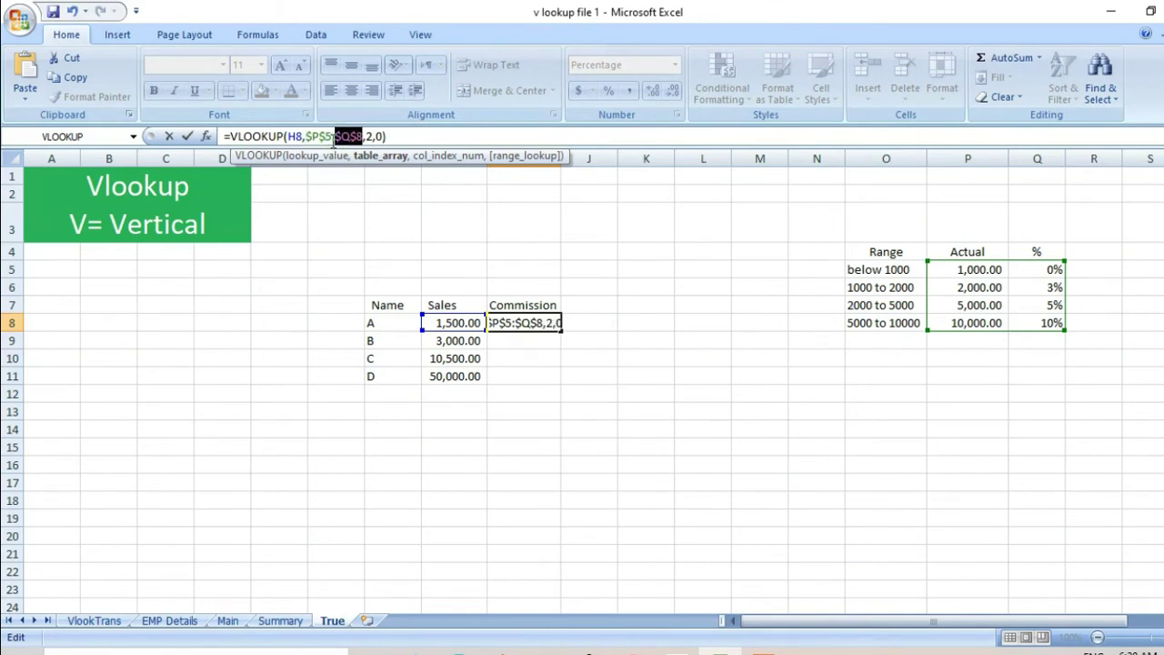
key("Return")
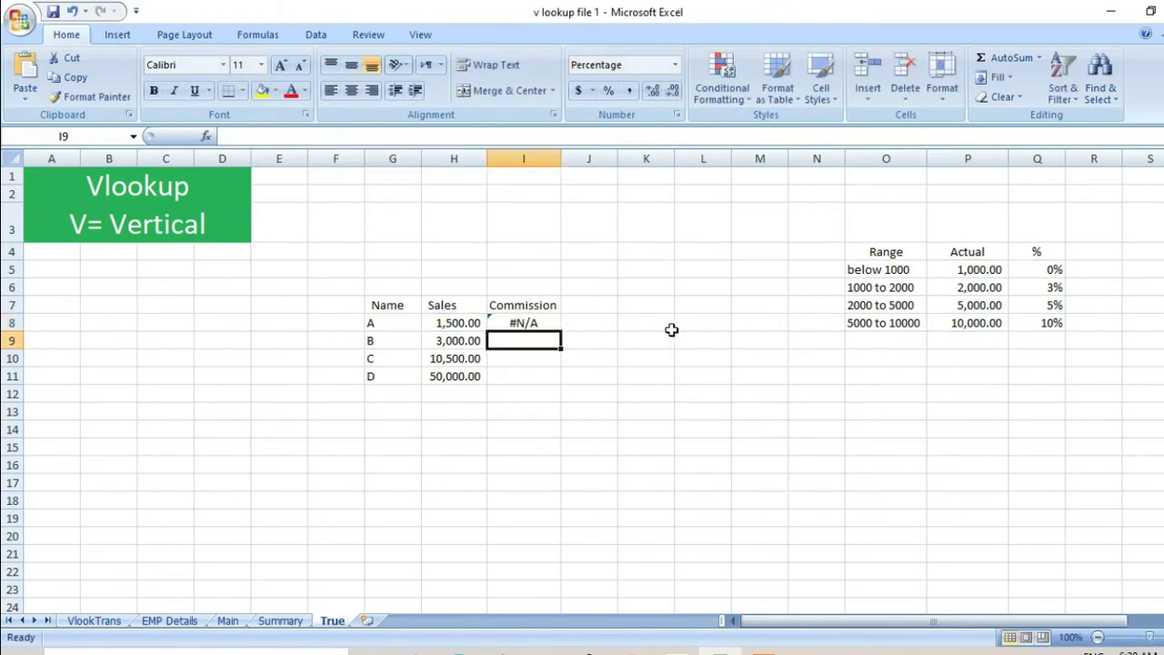
Step: Change A's sales in H8 to 2000 and compare with the 2,000.00 threshold
left_click(441, 324)
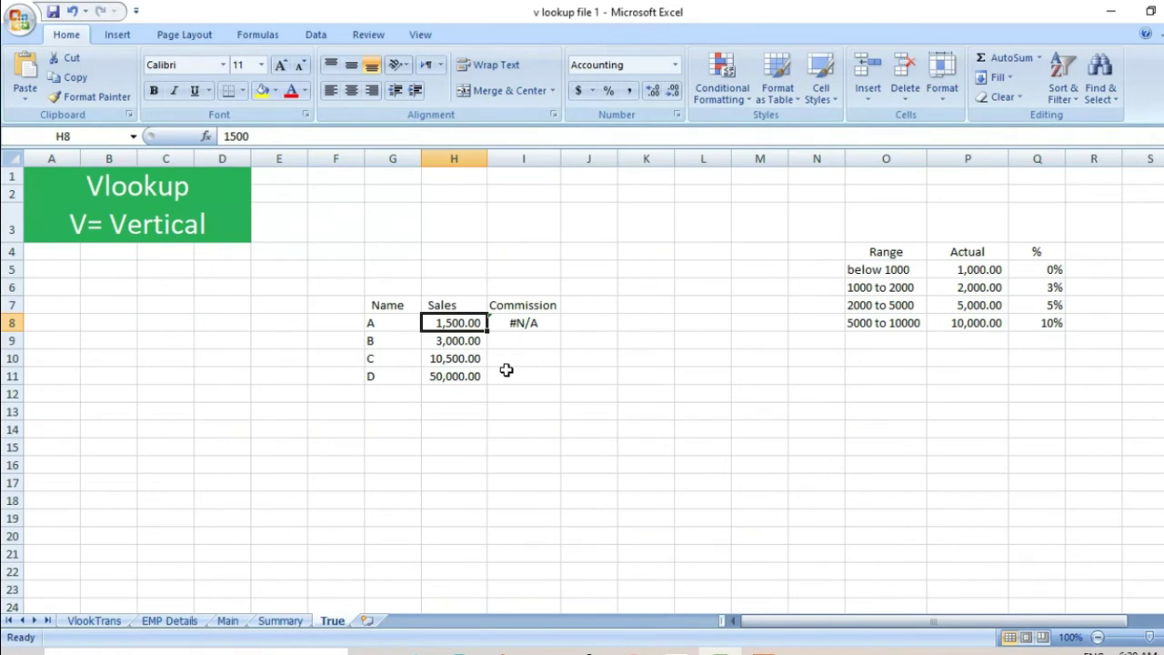
type("2000")
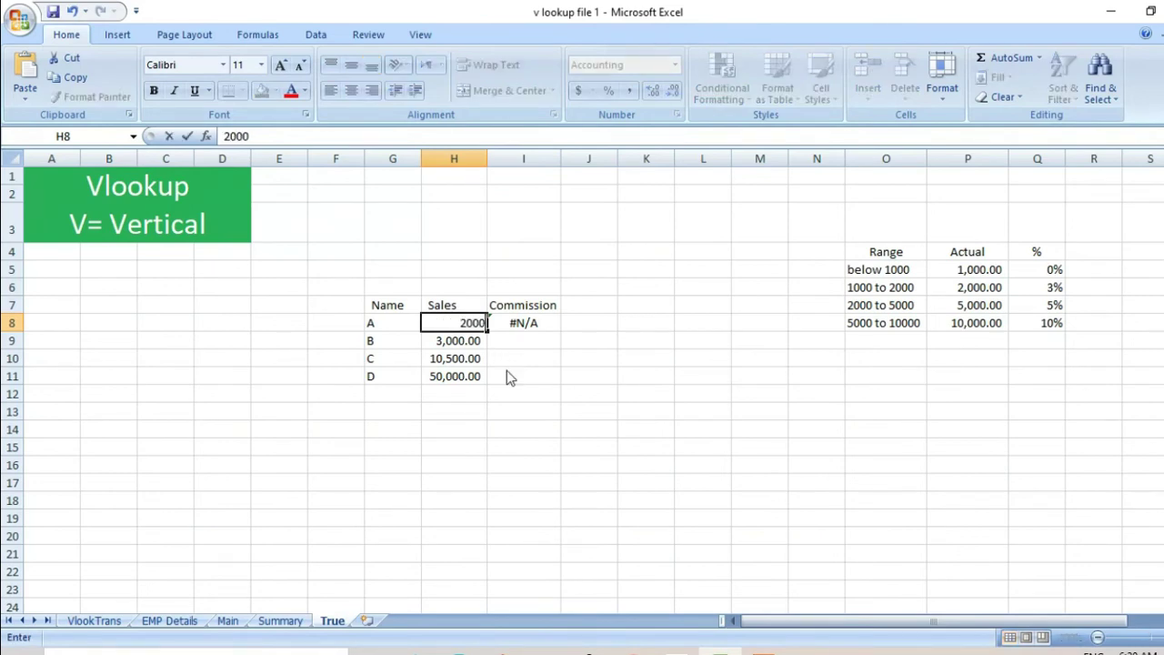
key("Return")
key("Up")
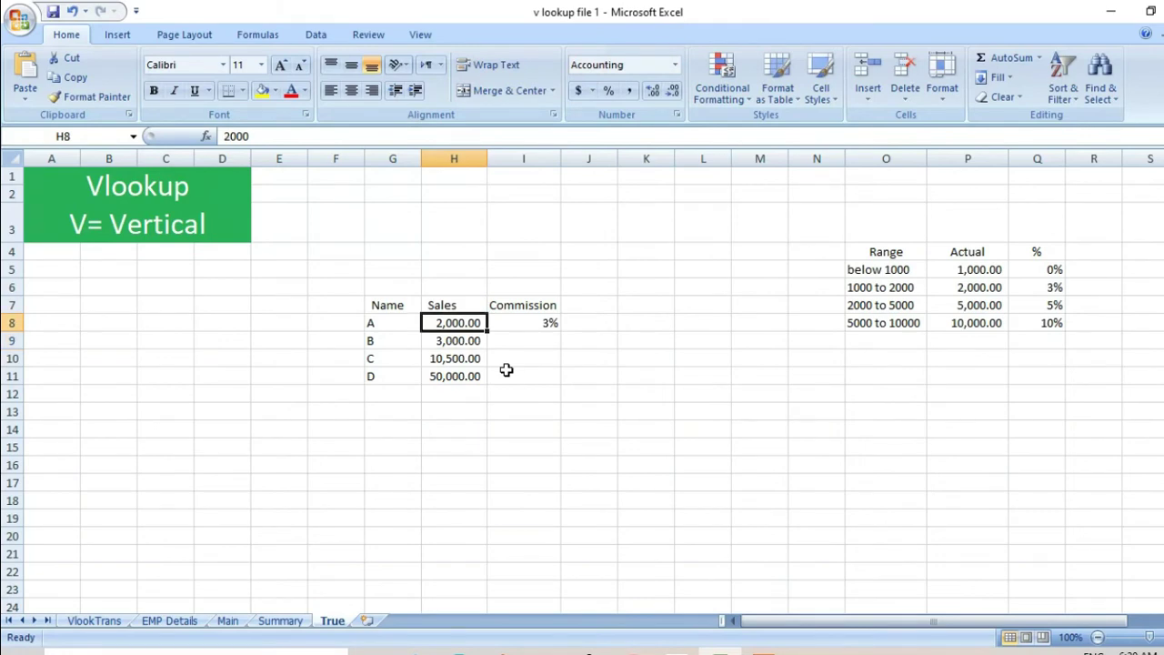
left_click(939, 286)
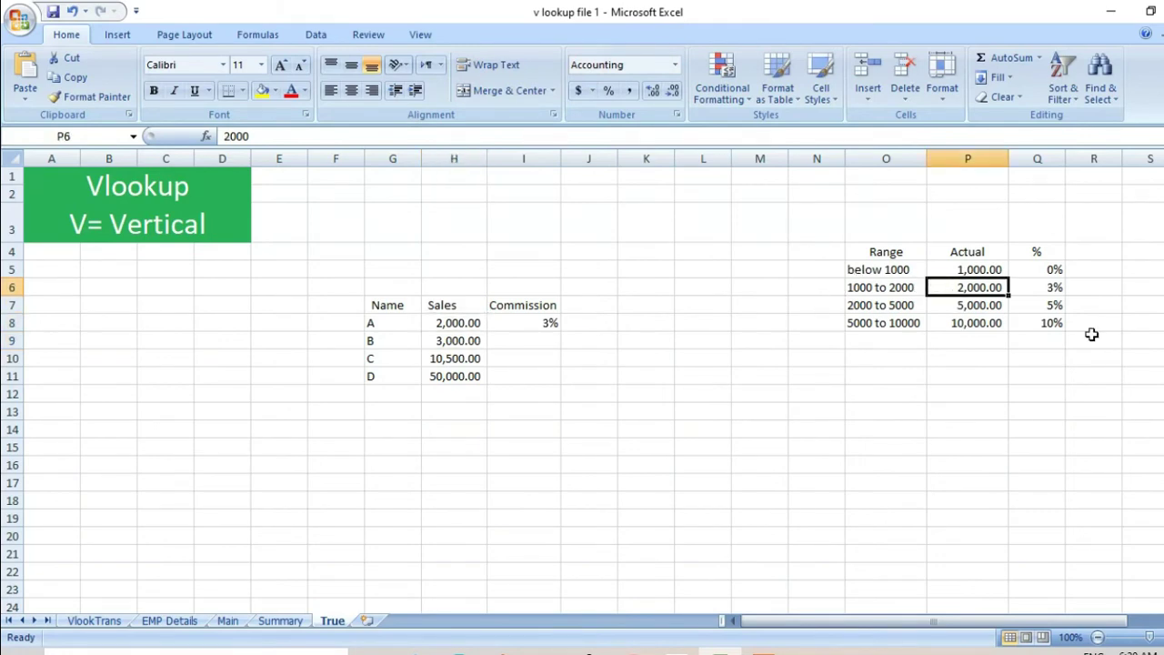
left_click(459, 340)
left_click(500, 305)
left_click(526, 322)
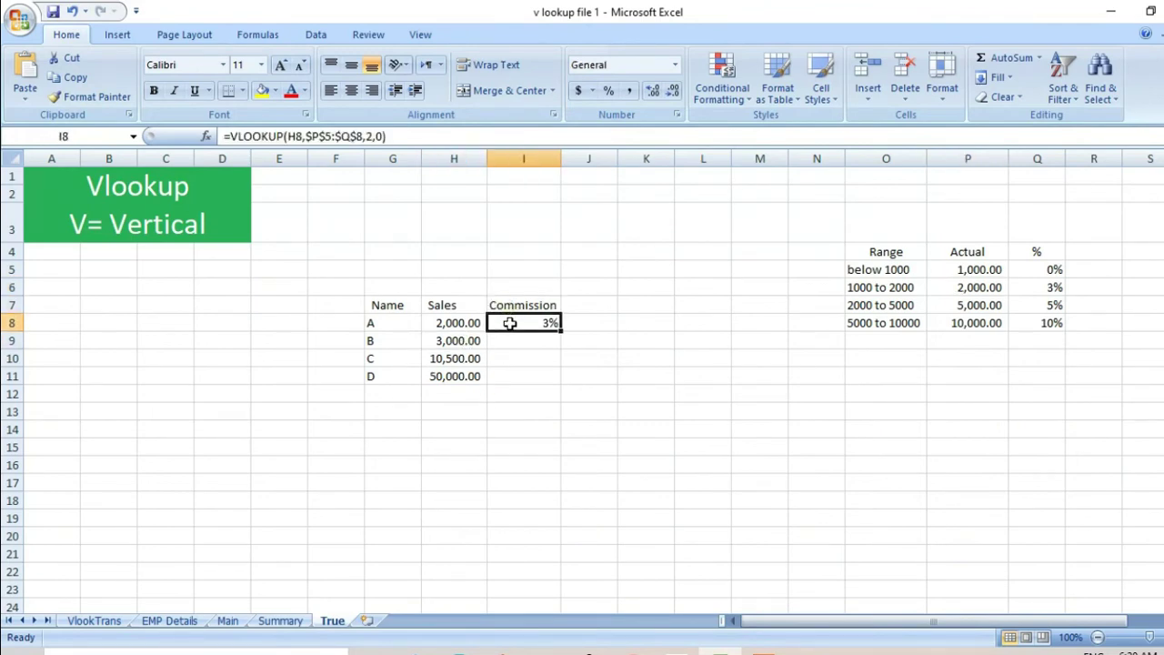
Step: Switch the I8 formula's last argument from 0 to 1 for approximate match
left_click(390, 135)
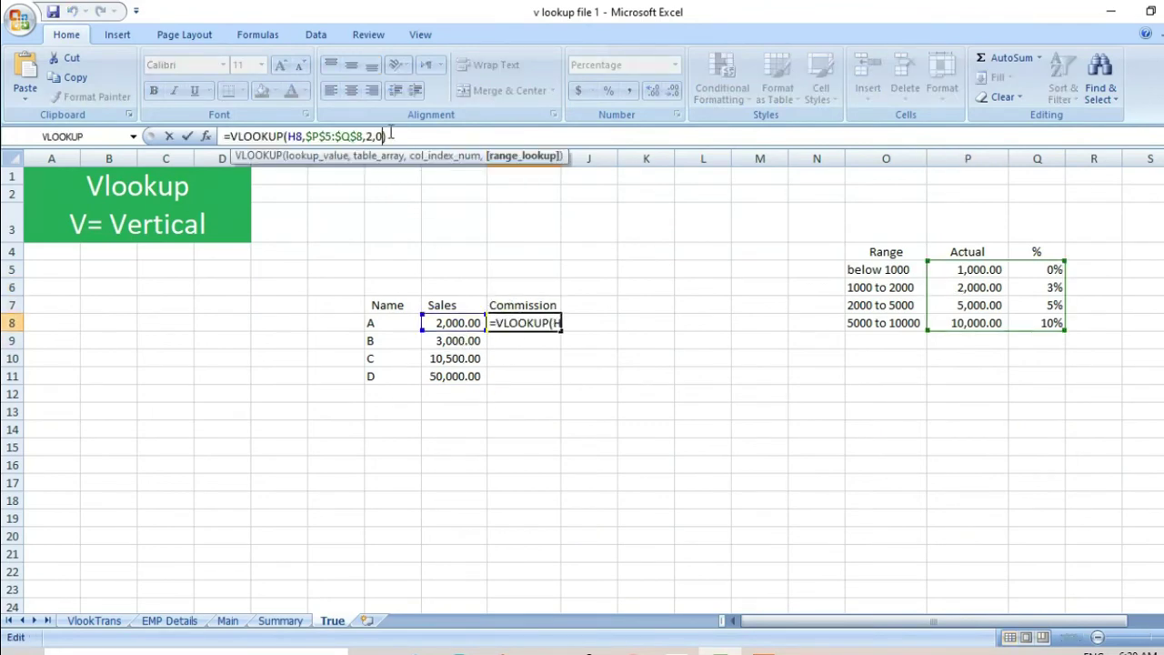
key("BackSpace")
key("BackSpace")
type("1")
key("Return")
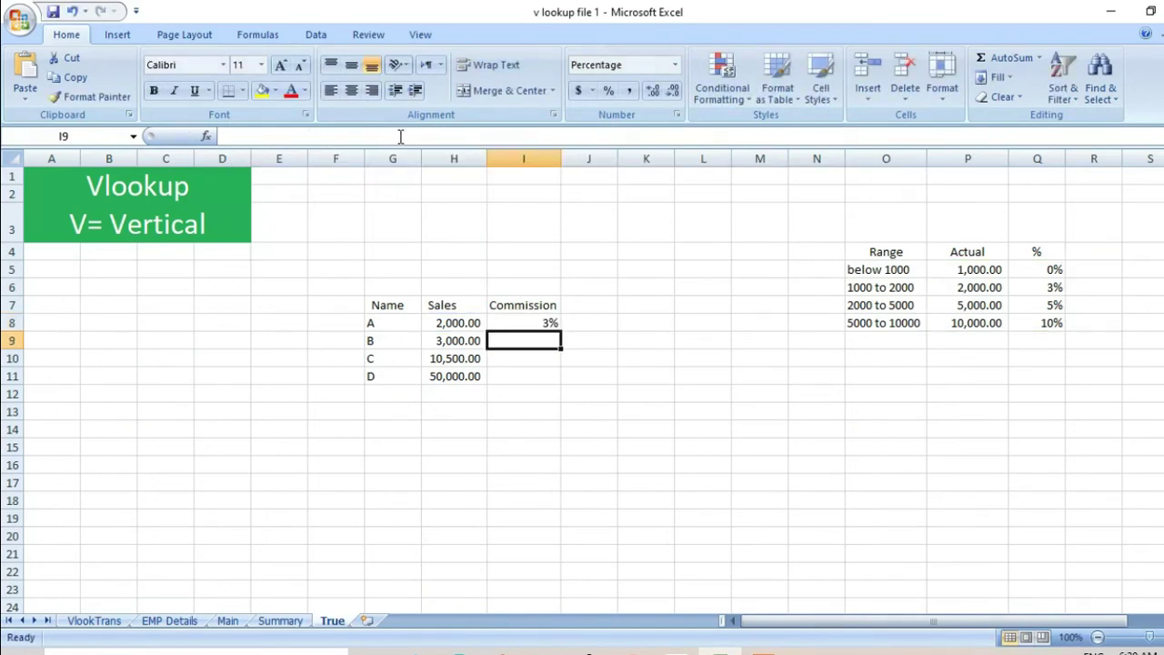
left_click(516, 326)
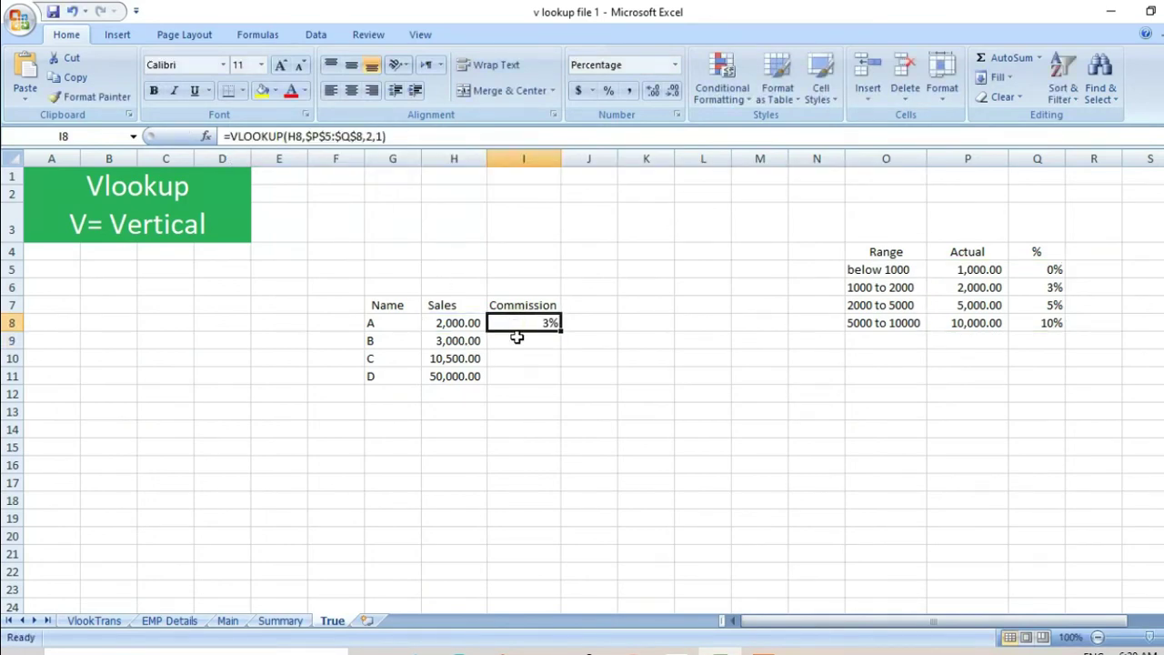
Step: Set A's sales to 2500 and confirm I8 returns 3% from the 2,000.00 bracket
left_click(465, 326)
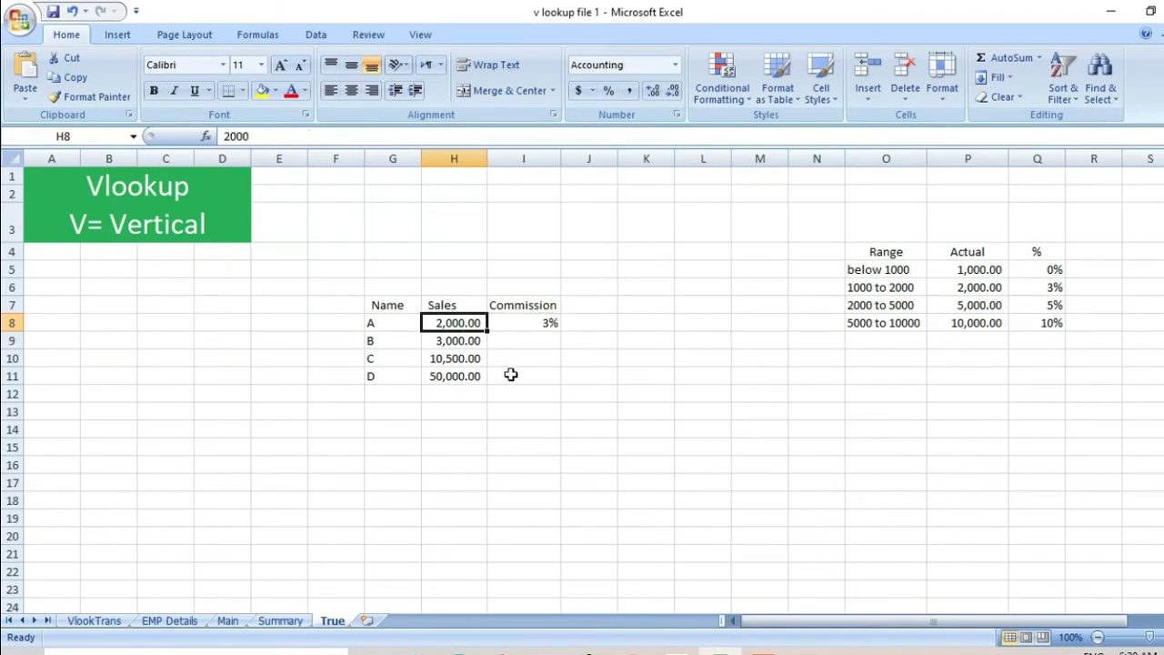
type("2500")
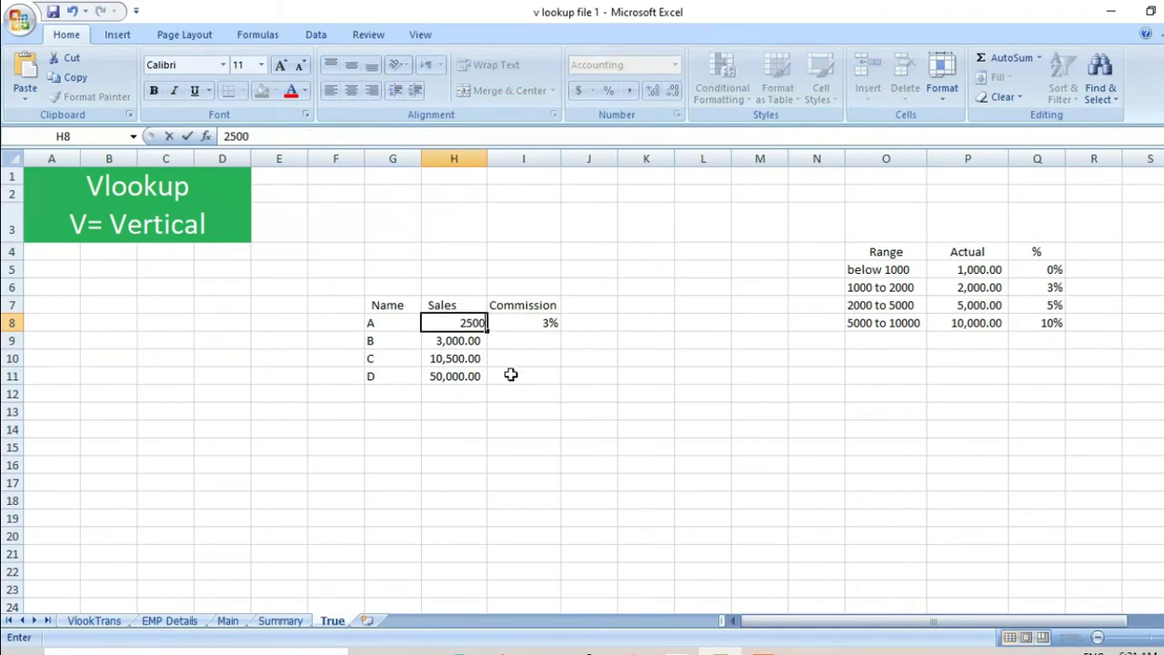
key("Return")
left_click(543, 327)
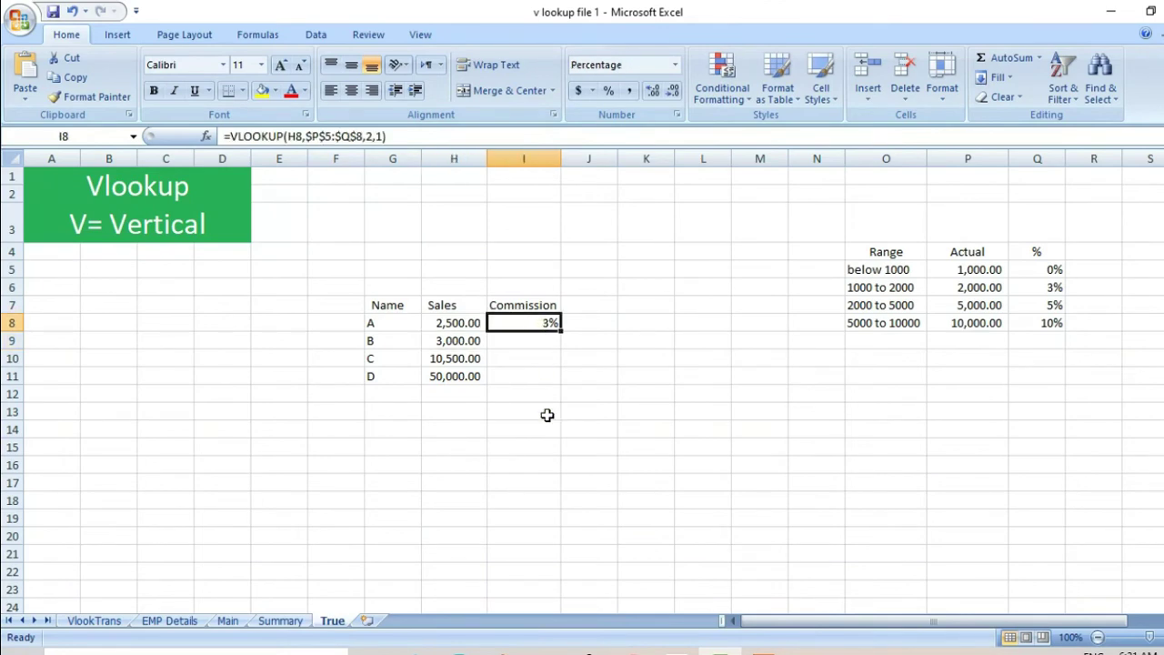
left_click(980, 289)
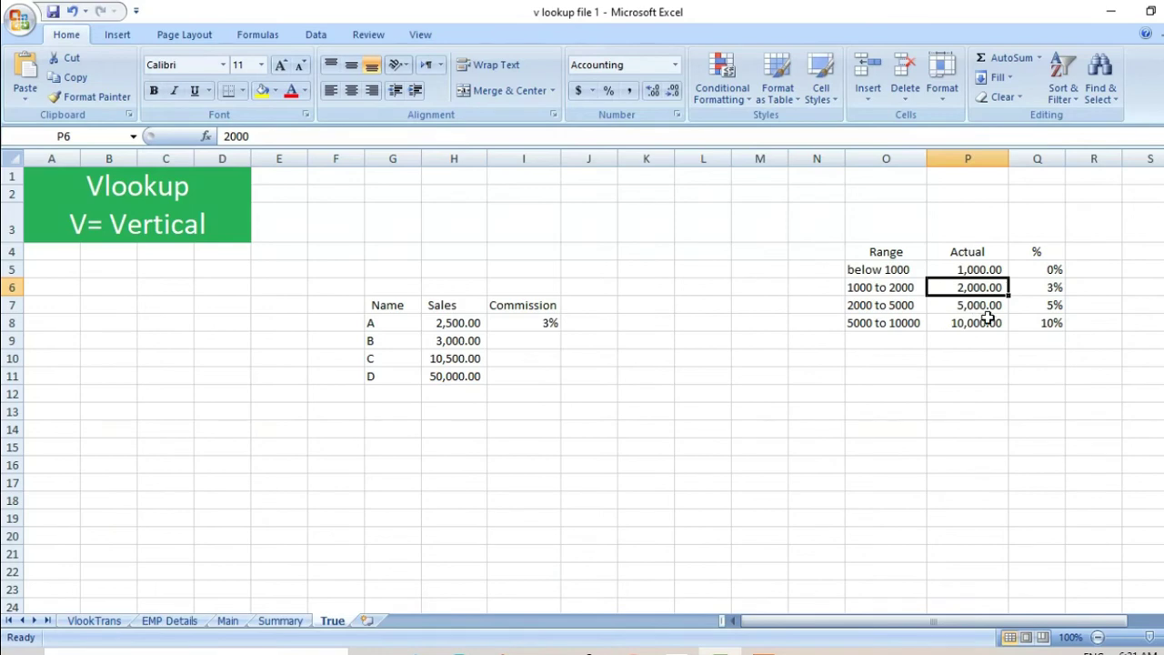
left_click(1040, 288)
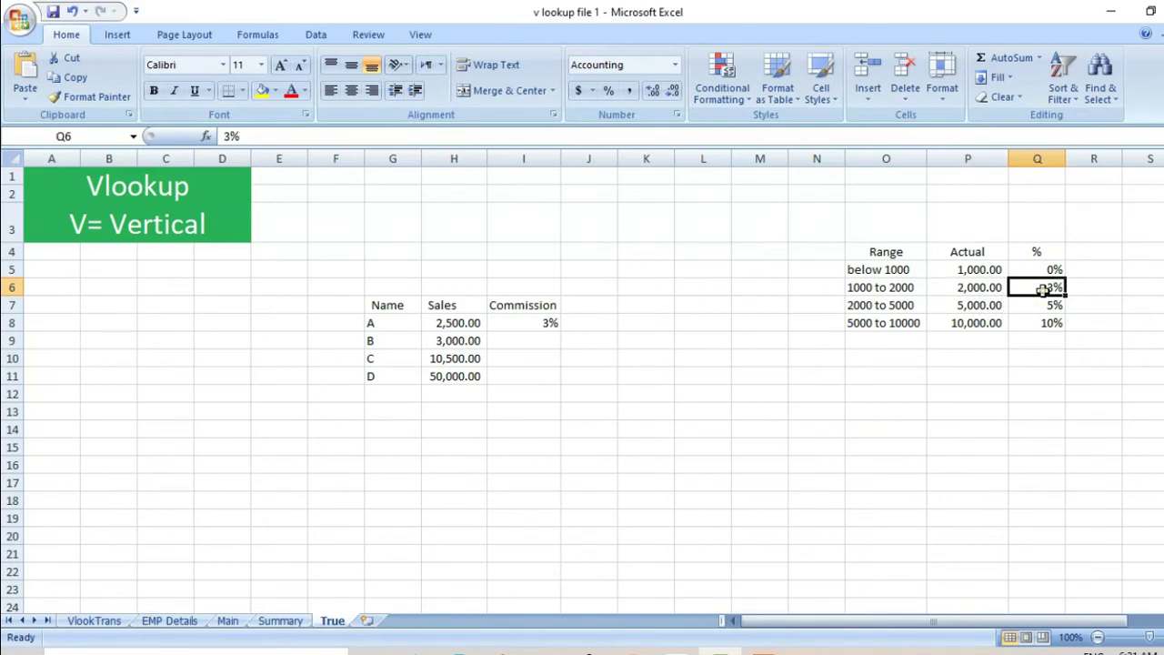
left_click(969, 305)
left_click(972, 288)
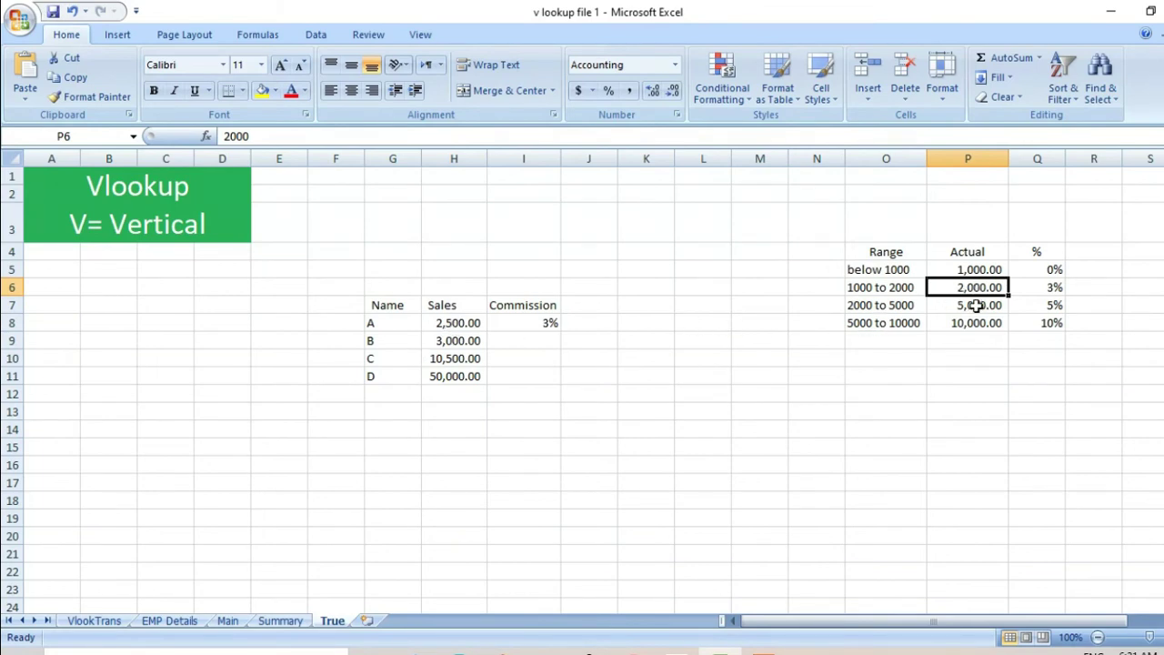
left_click(538, 324)
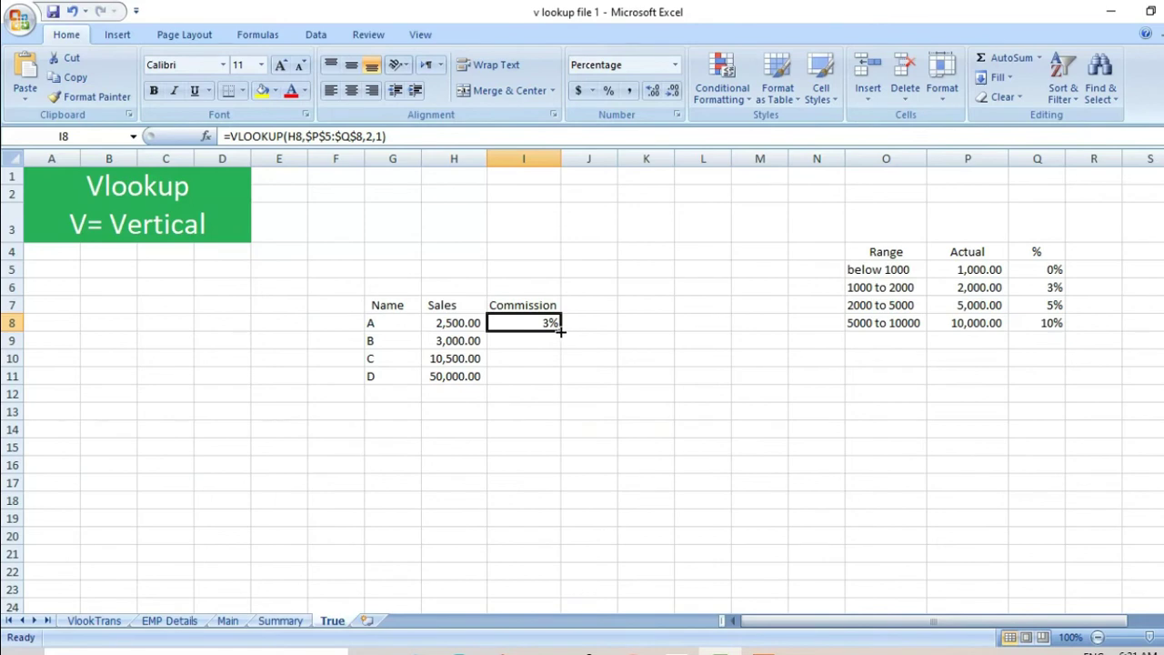
left_click_drag(562, 331, 561, 380)
left_click(499, 354)
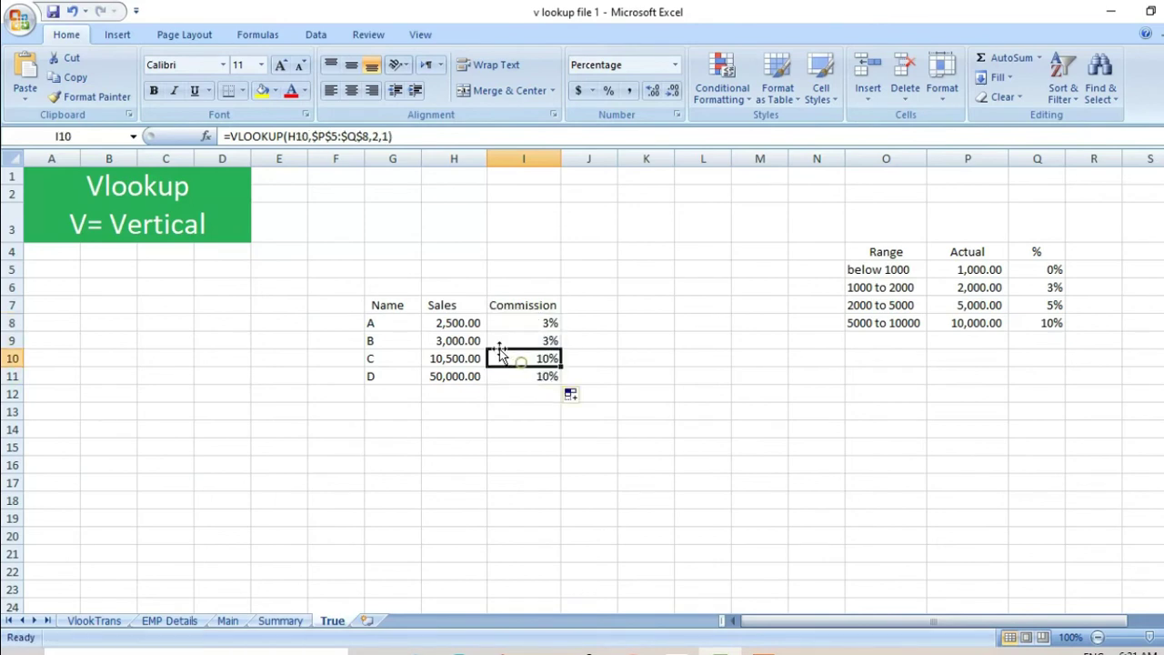
left_click(466, 341)
key("Right")
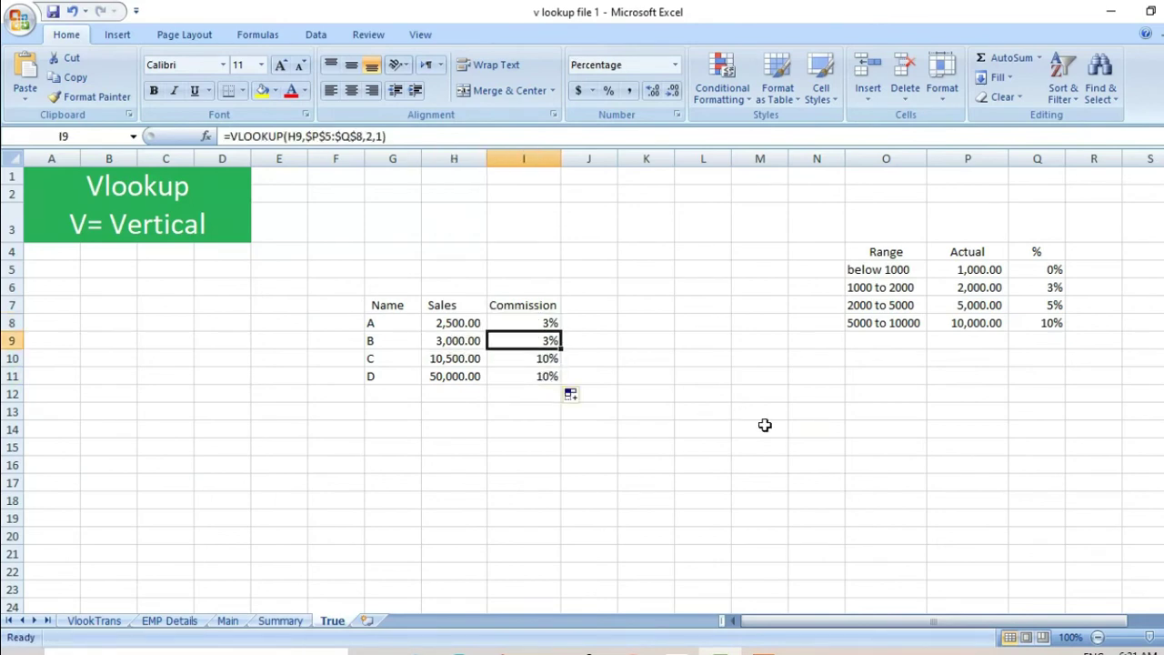
key("Up")
key("Down")
key("Down")
key("Left")
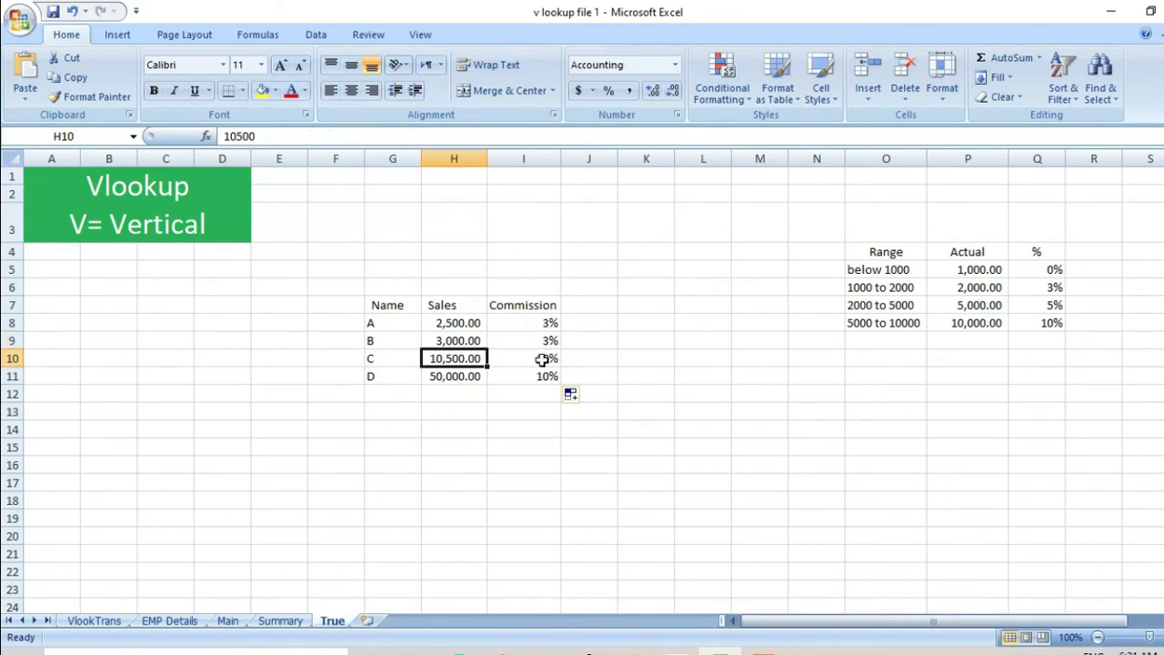
key("Right")
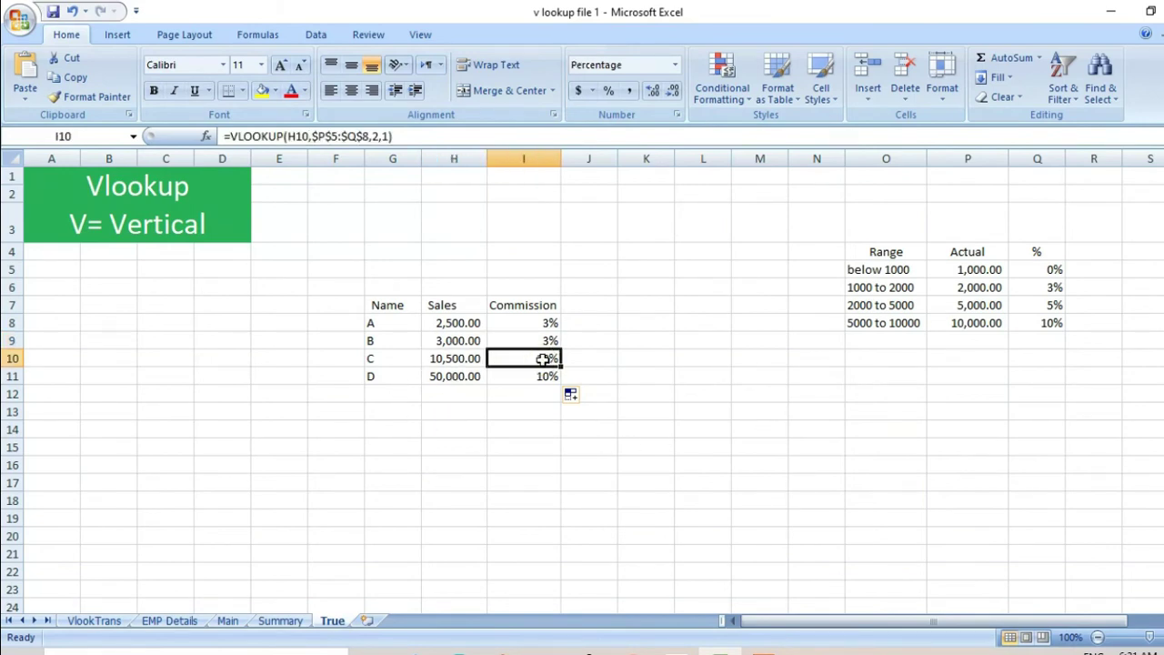
left_click(977, 325)
left_click(981, 338)
left_click(1045, 323)
left_click(992, 306)
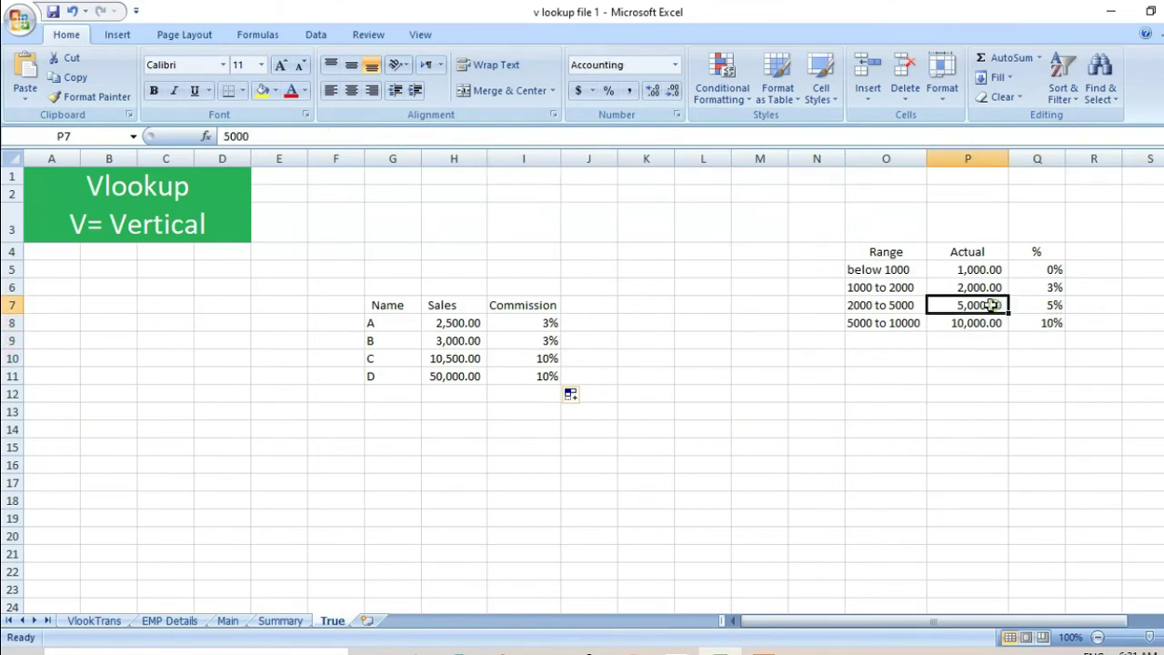
left_click(458, 362)
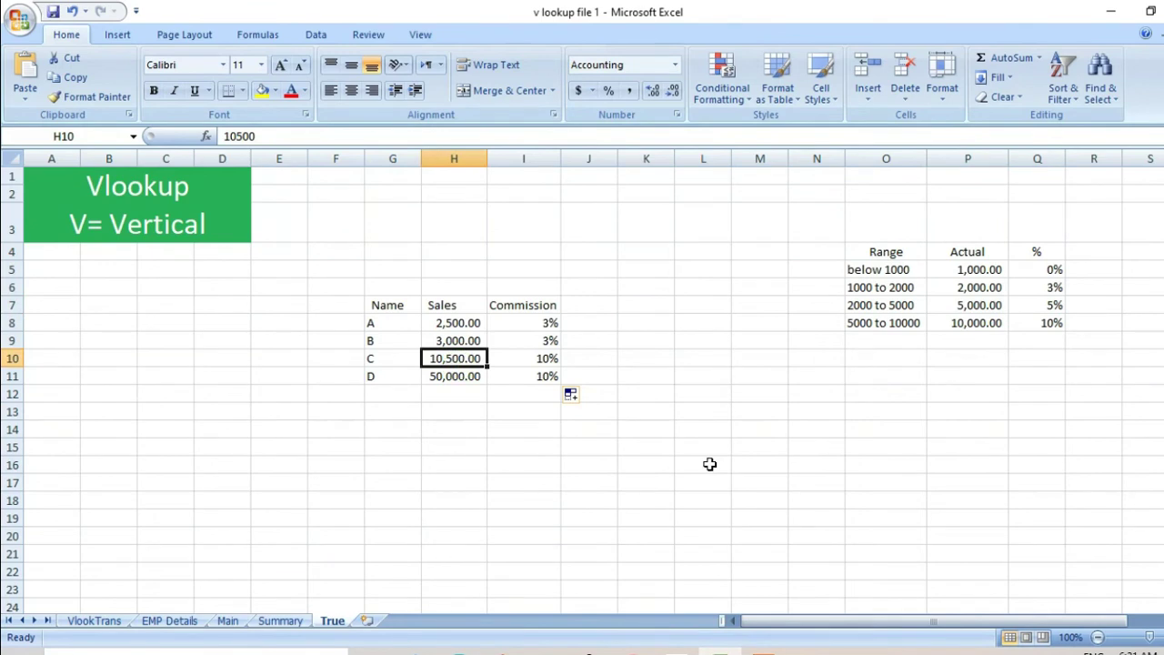
type("8000")
key("Return")
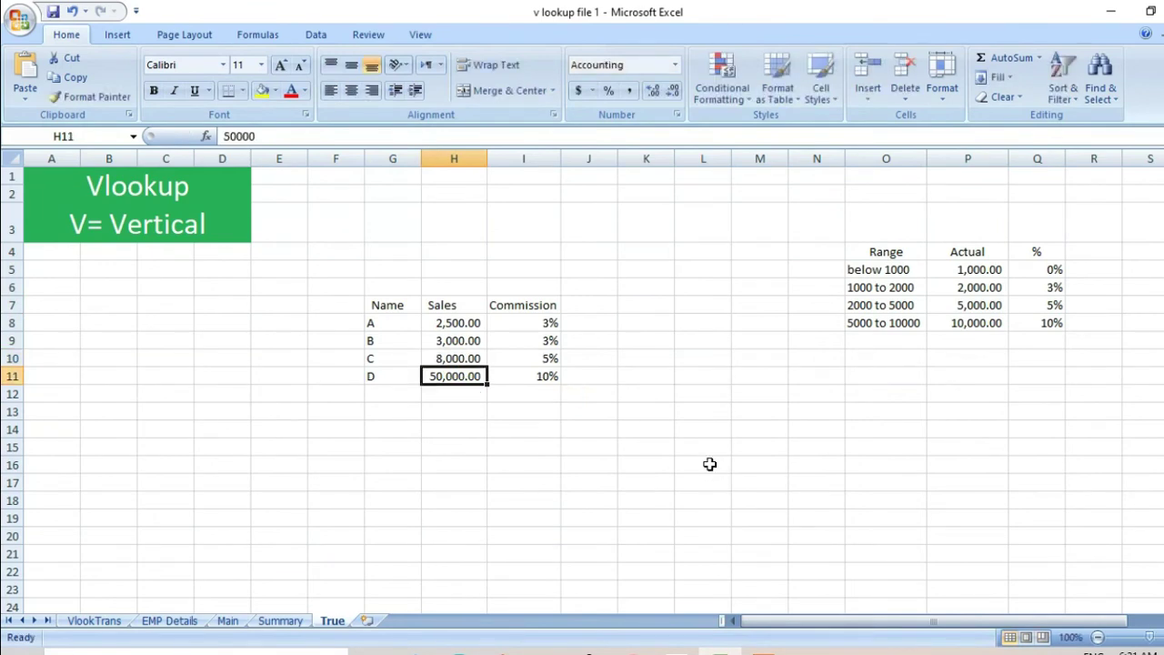
left_click(530, 363)
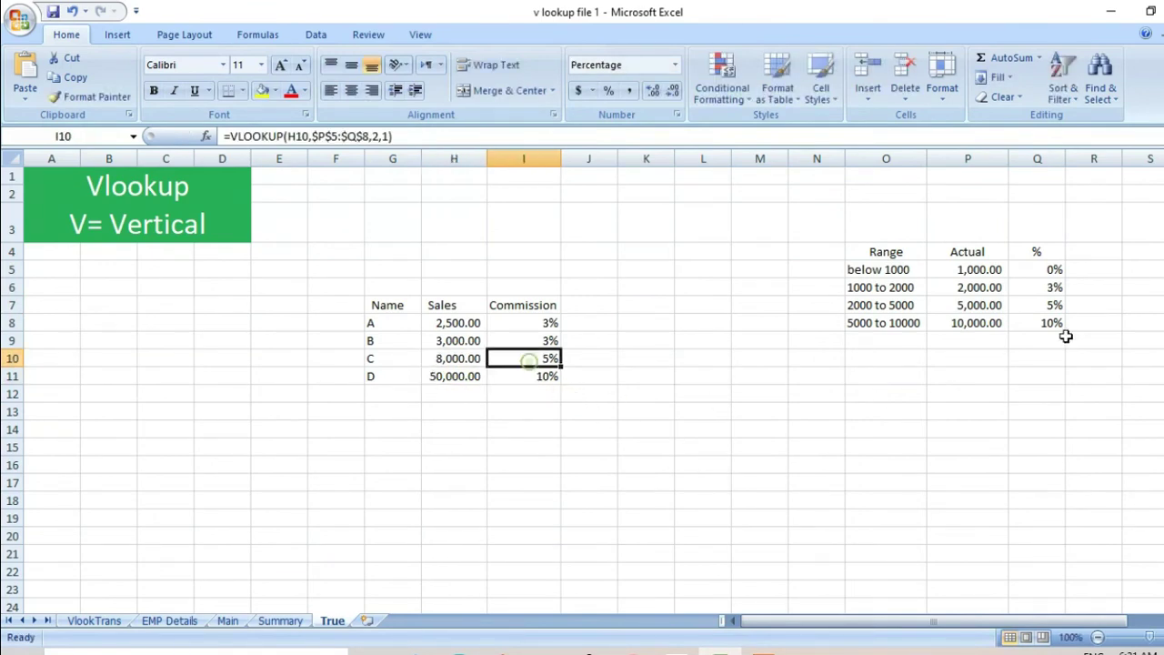
left_click(948, 308)
left_click_drag(1003, 309, 1037, 307)
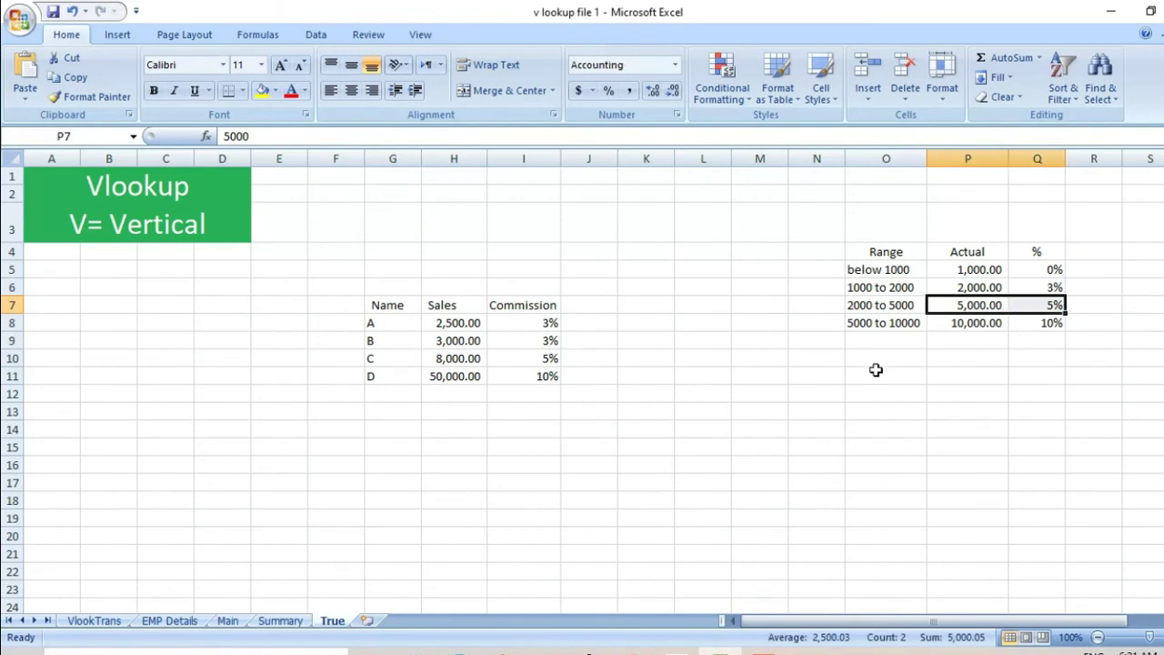
left_click(473, 362)
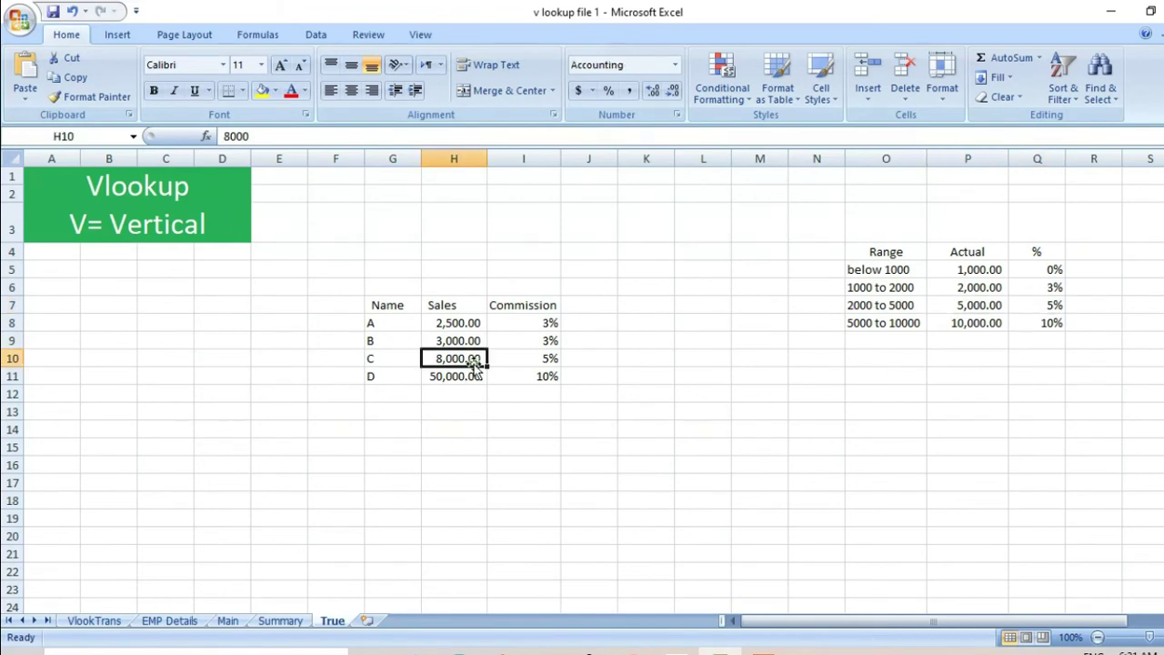
left_click_drag(987, 311, 1038, 304)
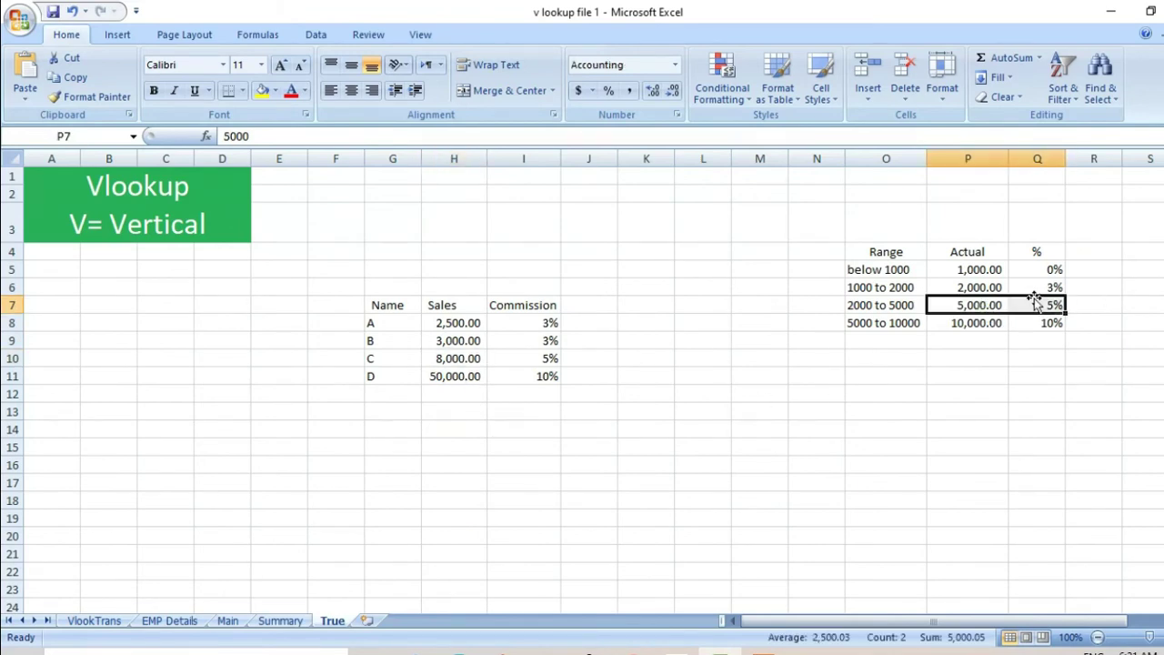
left_click(992, 270)
Step: Review the sales and commission figures H8:I11 and the VLOOKUP in I8
left_click_drag(991, 270, 1030, 322)
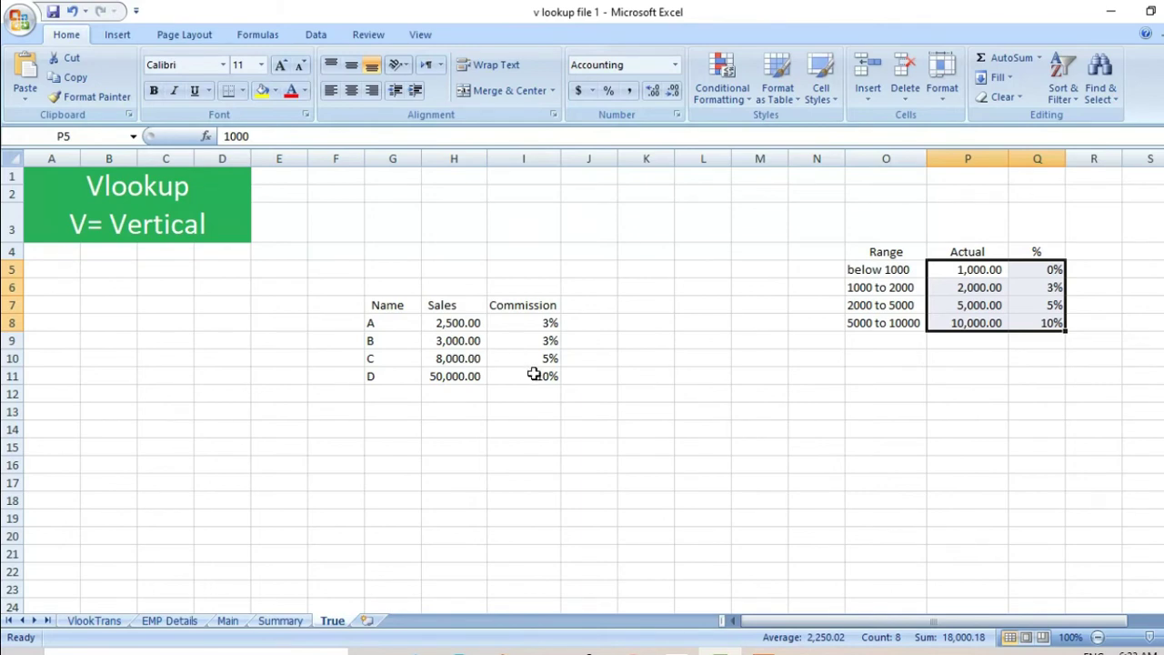
left_click_drag(455, 323, 514, 387)
left_click(528, 325)
left_click_drag(528, 325, 529, 377)
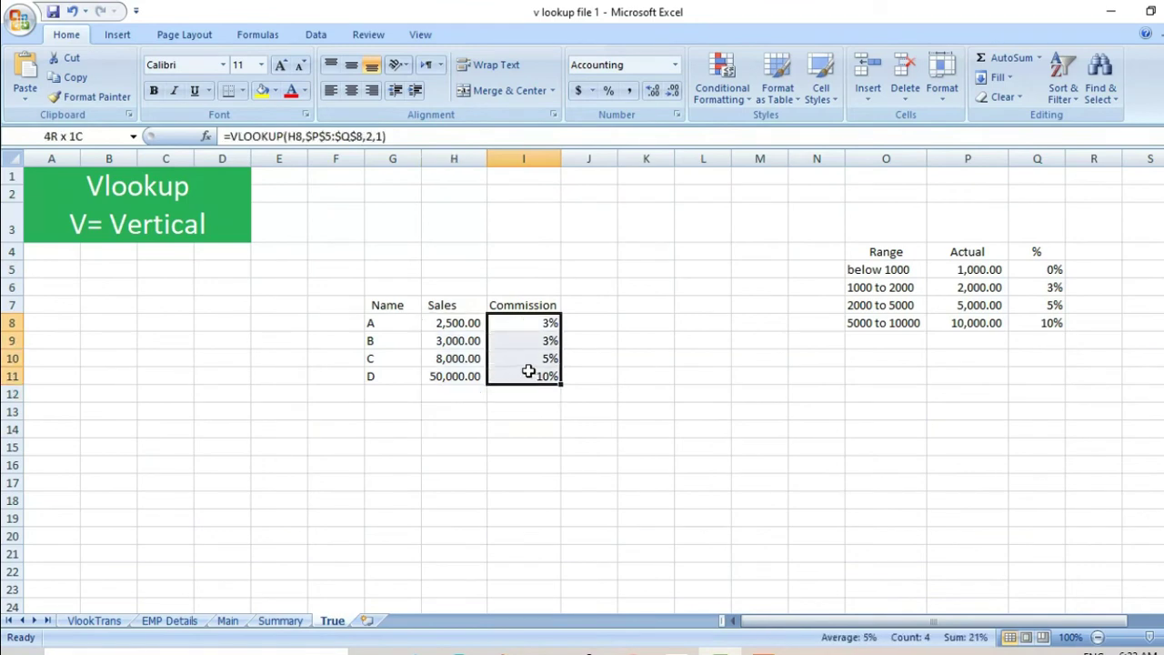
left_click(527, 325)
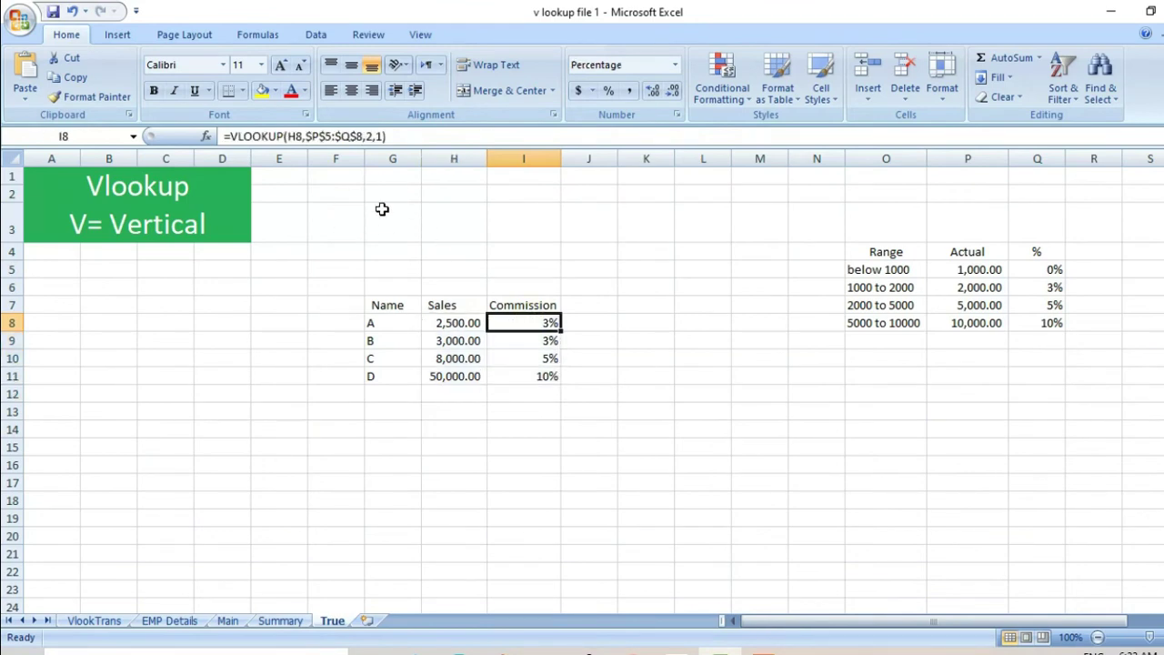
Step: Review the P5:Q8 lookup table and its Actual thresholds P6:P8
left_click_drag(966, 270, 1011, 338)
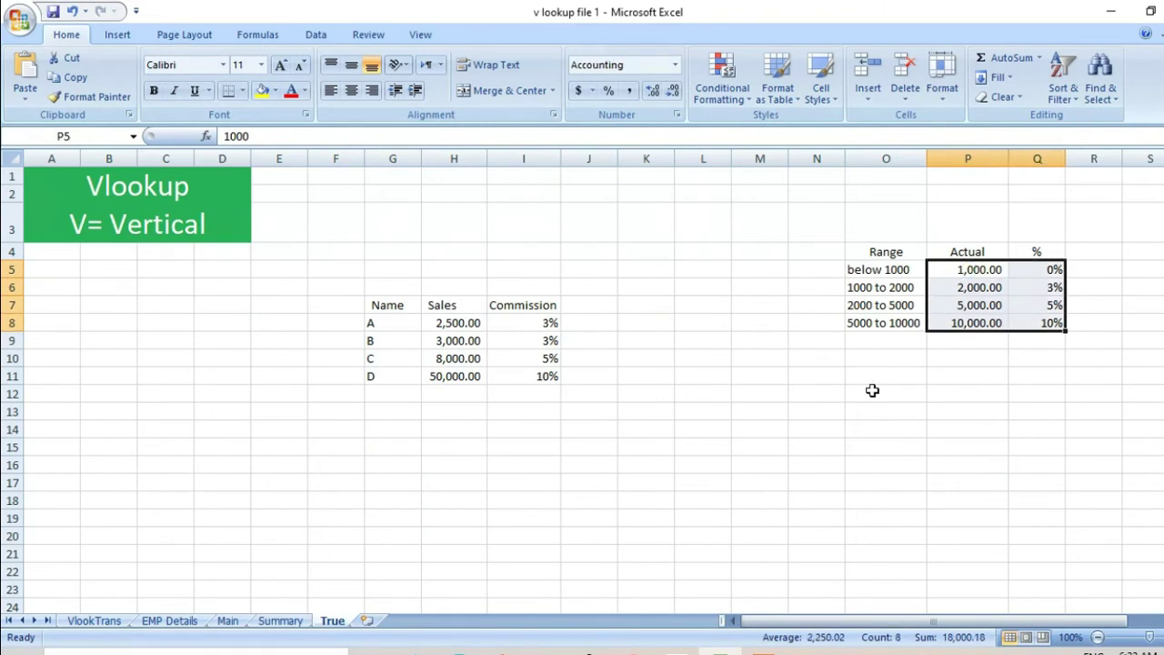
left_click(988, 290)
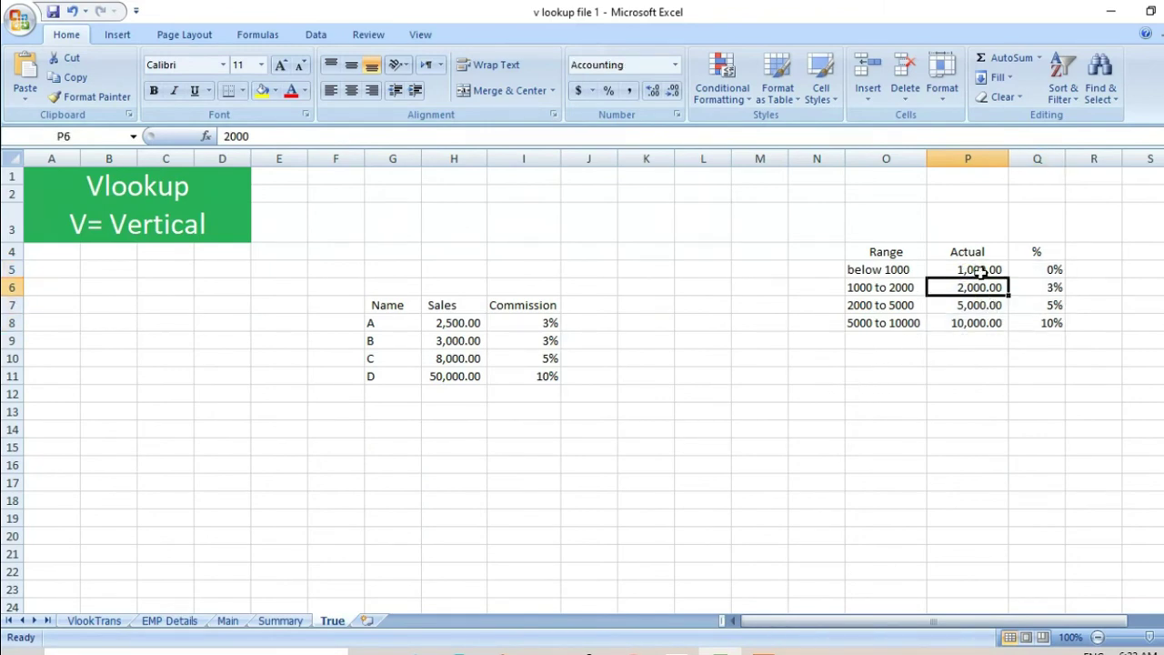
left_click(995, 272)
left_click_drag(998, 278, 1021, 330)
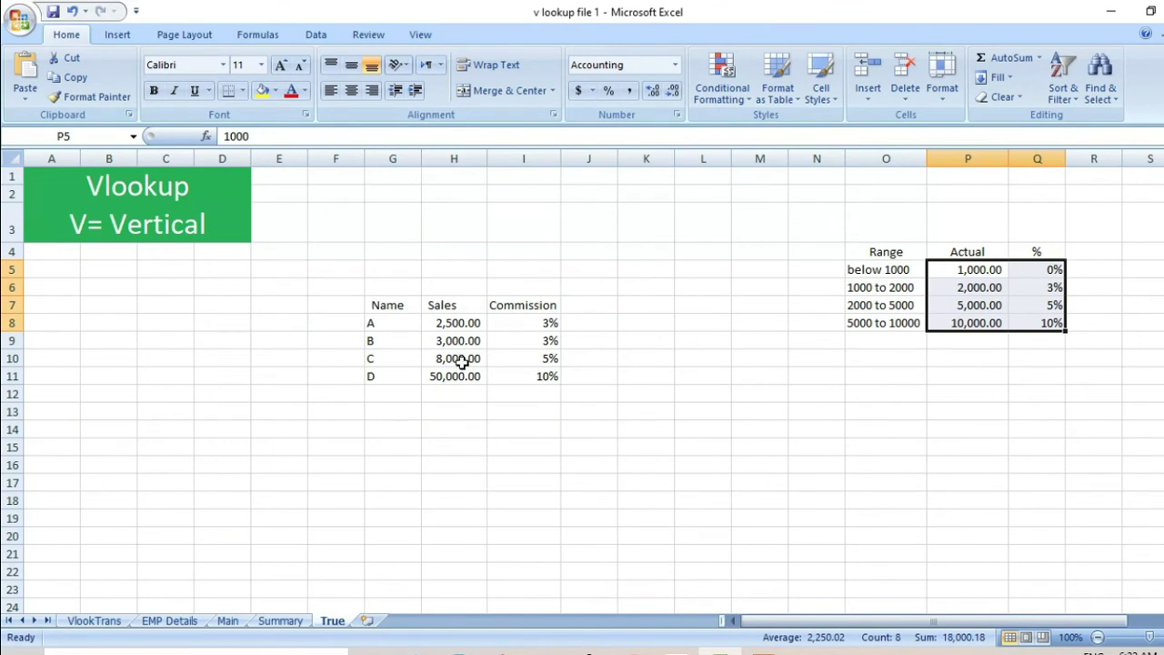
left_click_drag(991, 287, 1000, 320)
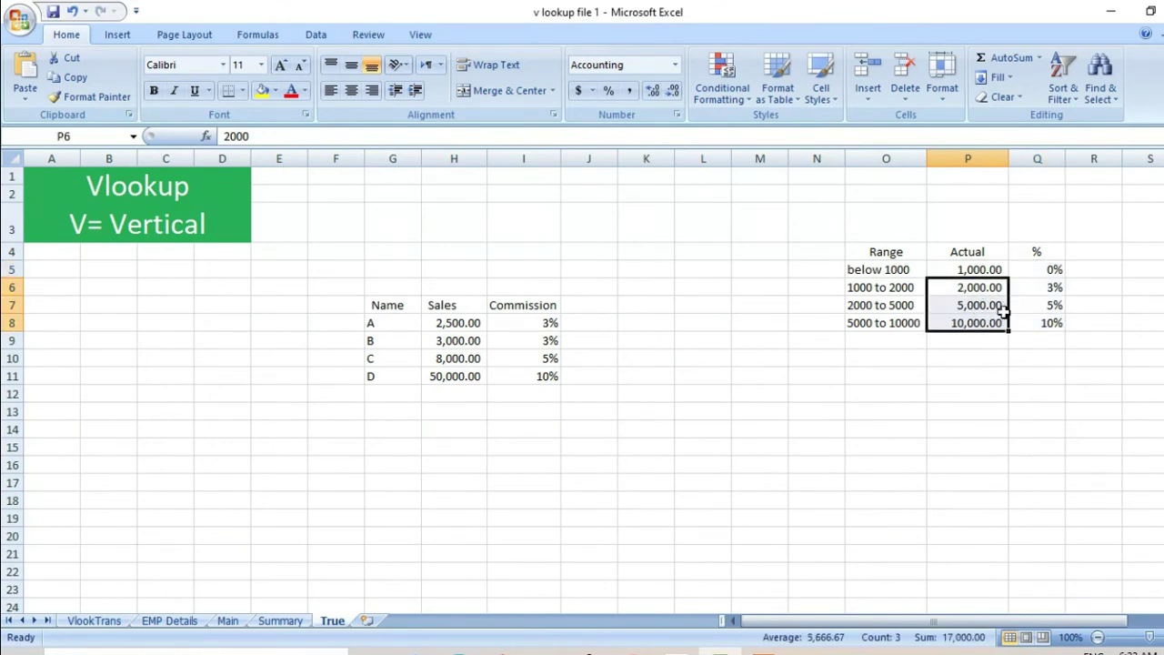
left_click_drag(982, 266, 1031, 318)
Step: Show the I8 formula's referenced ranges and leave the commission results unchanged
left_click(537, 374)
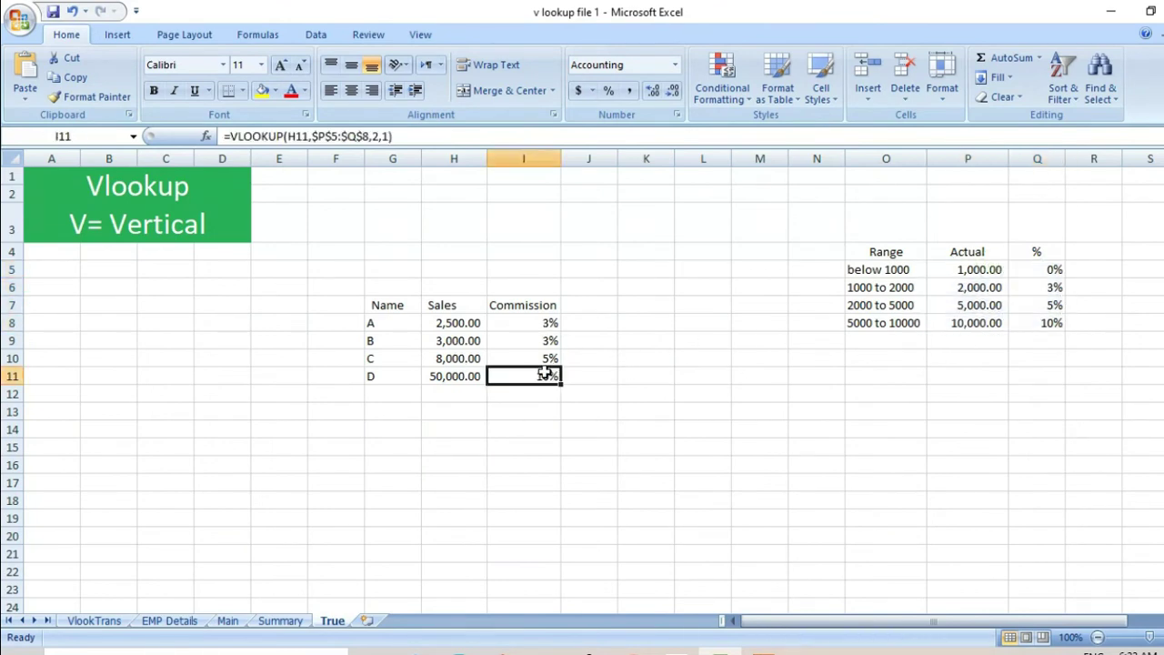
left_click(469, 343)
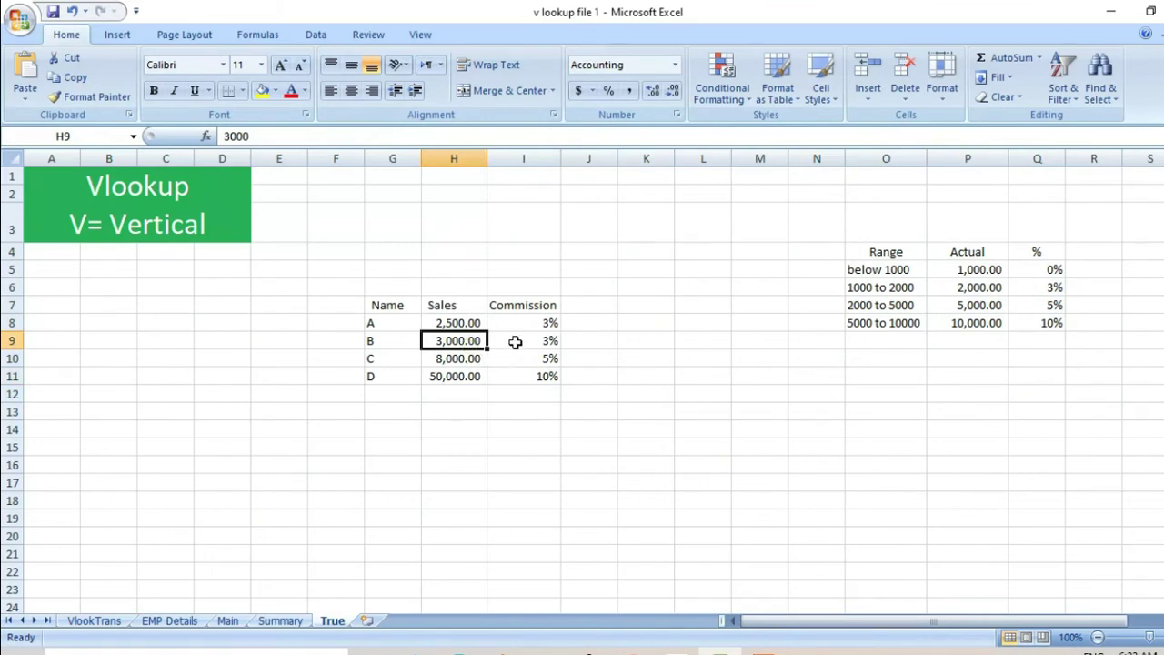
left_click_drag(519, 324, 524, 375)
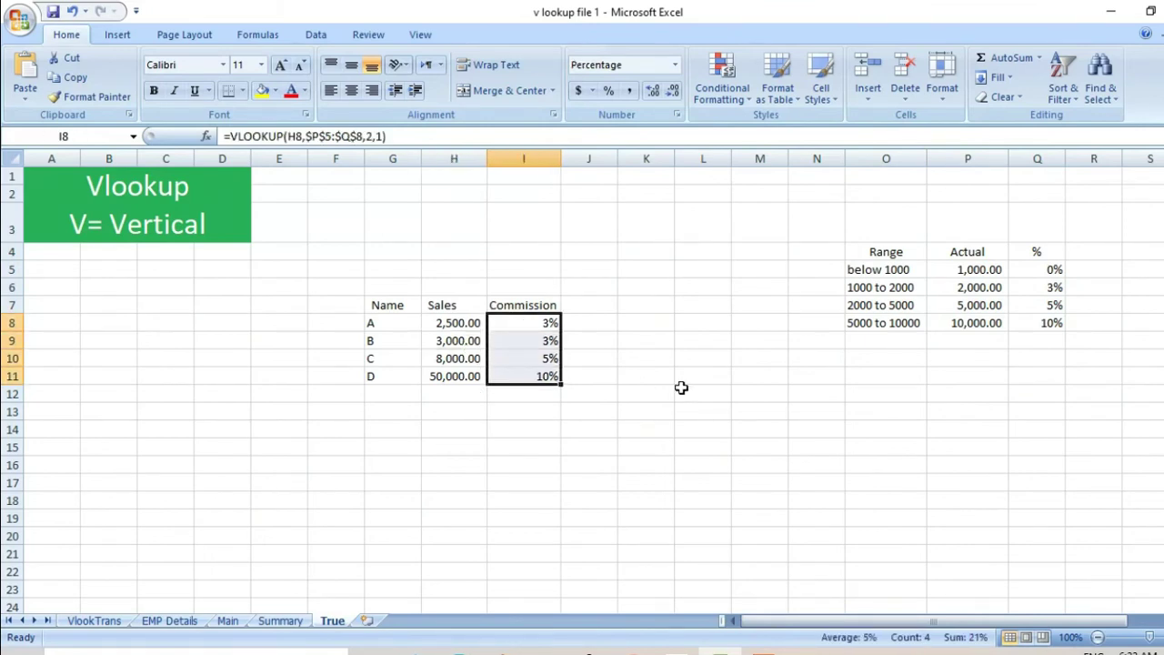
key("F2")
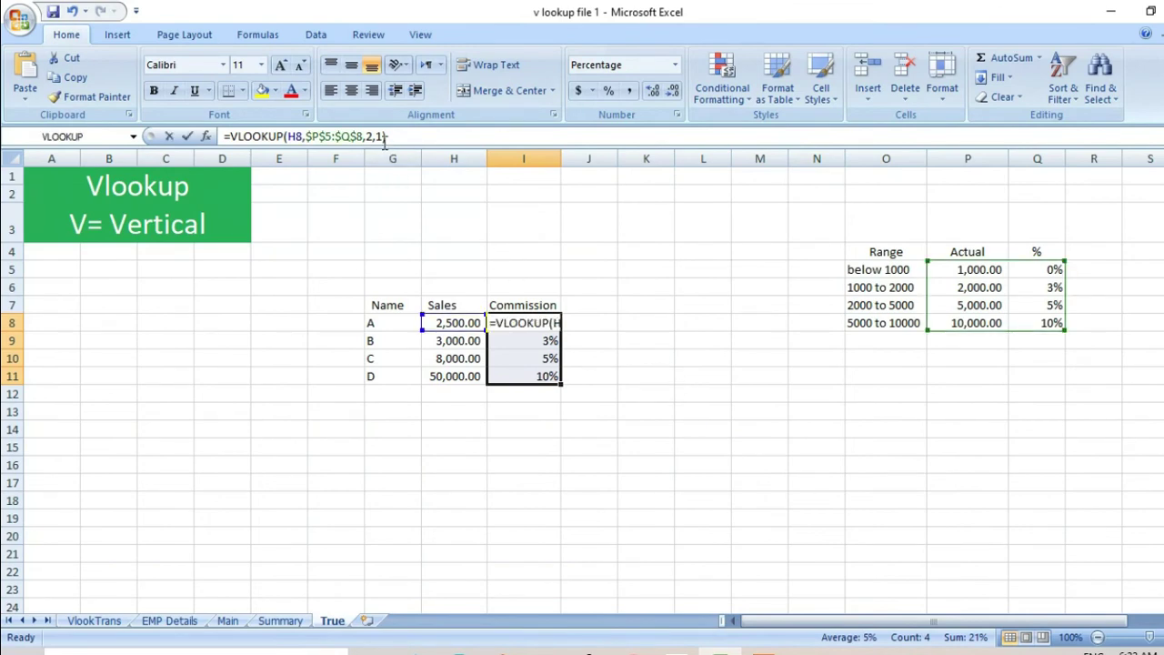
key("ctrl+Return")
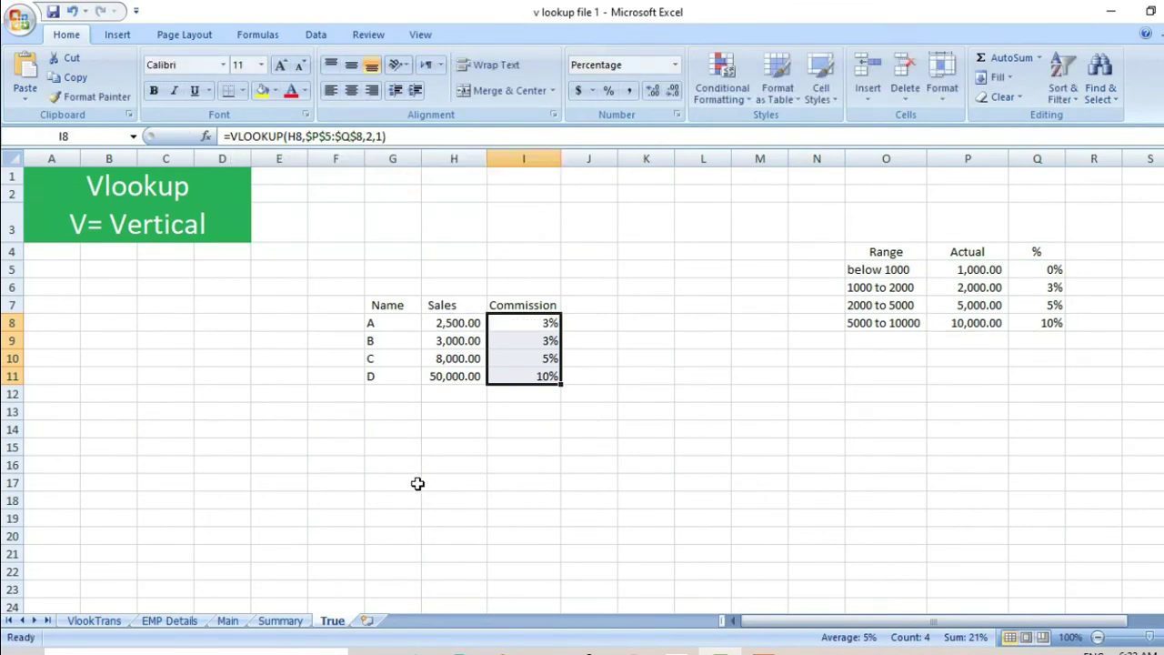
Step: On EMP Details, enter =VLOOKUP(,B7:C26,2,0) in C33
left_click(169, 620)
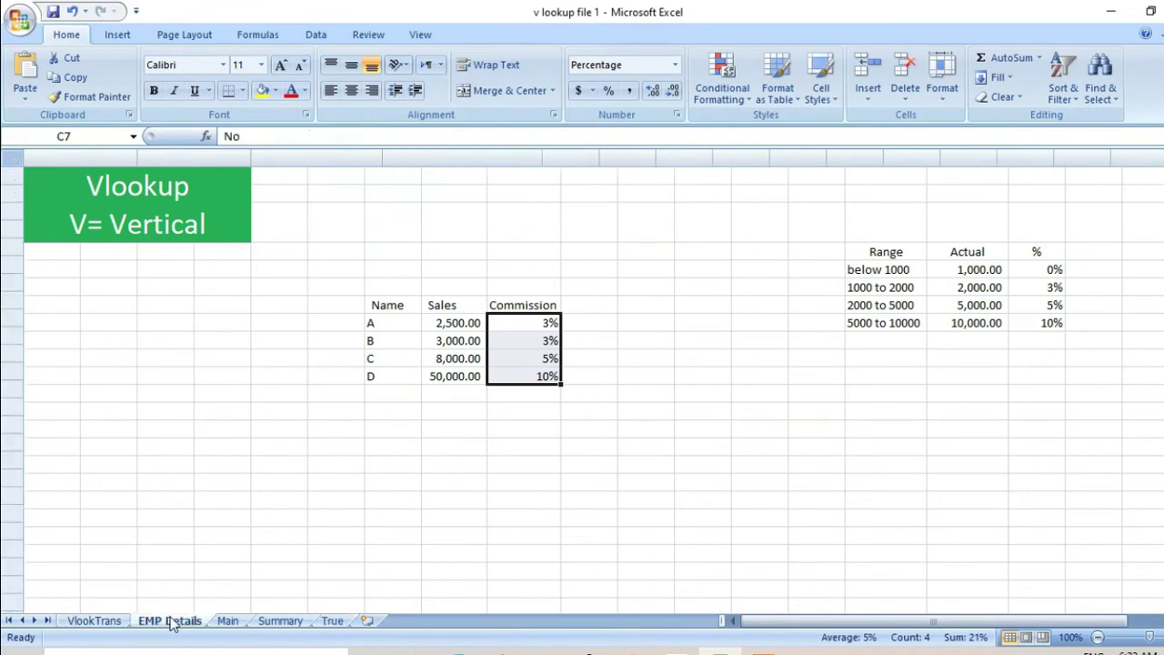
scroll(527, 492, "down", 4)
left_click(290, 530)
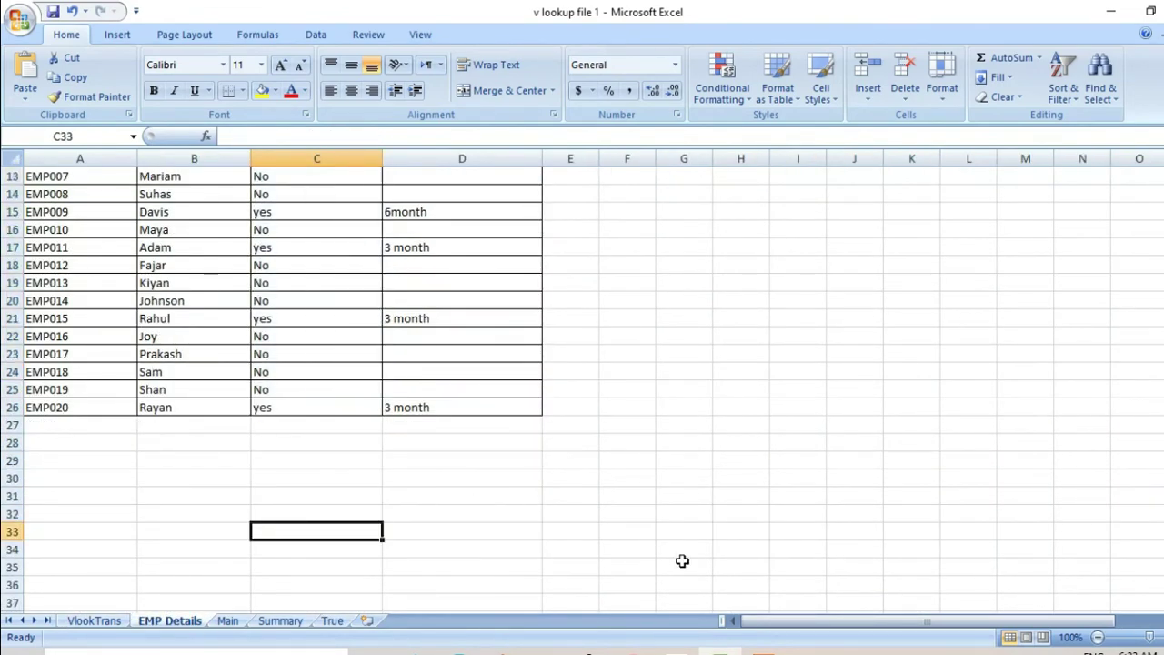
type("=")
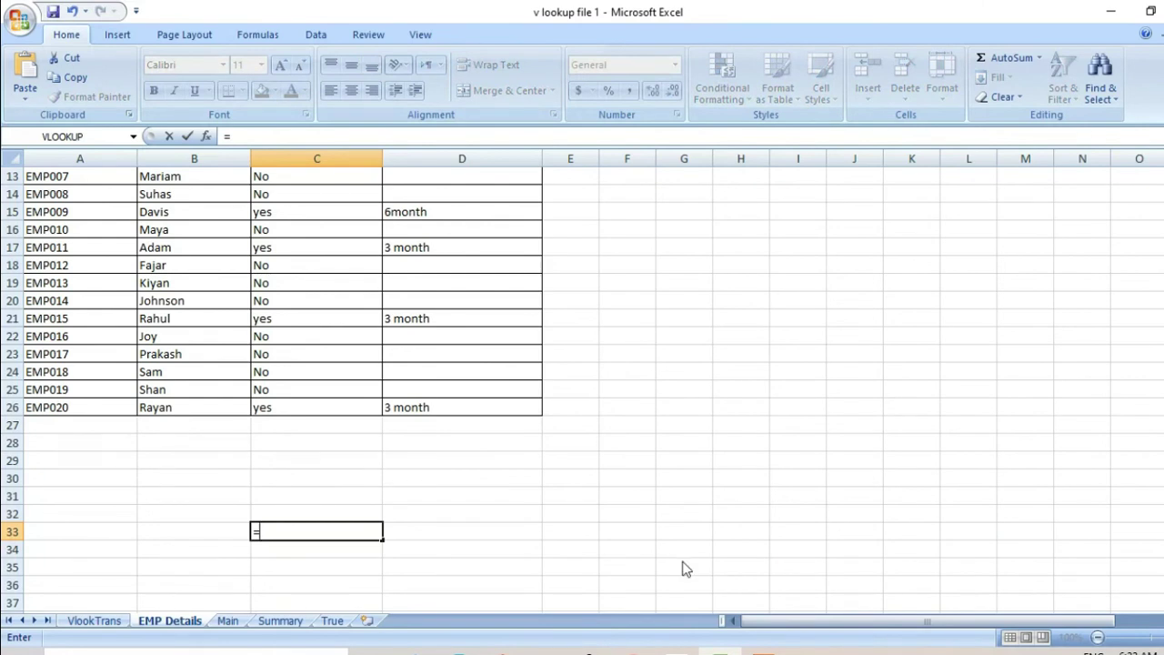
type("vl")
key("Tab")
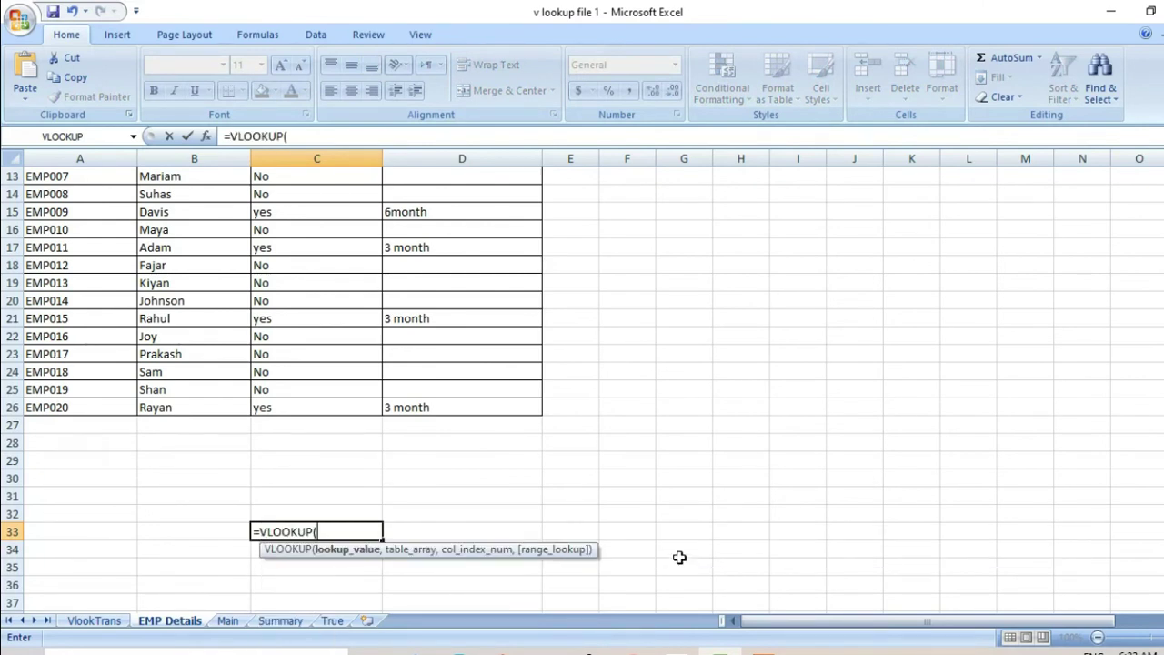
scroll(197, 241, "up", 1)
left_click_drag(195, 246, 262, 324)
scroll(292, 334, "up", 3)
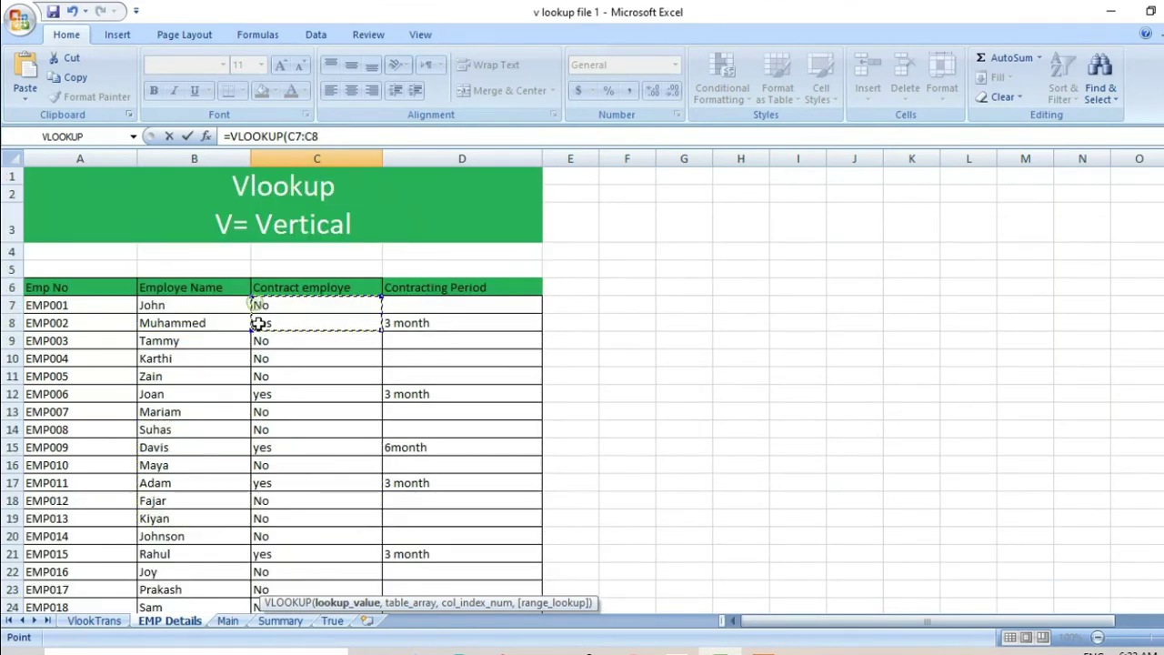
left_click_drag(208, 296, 287, 562)
type(",2")
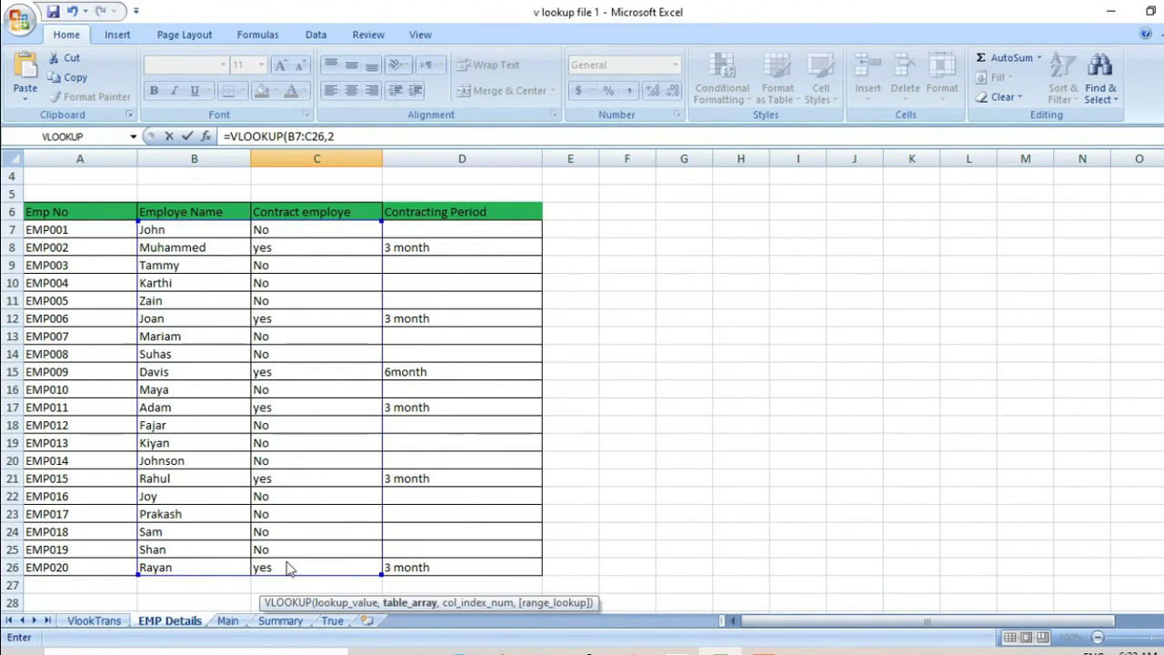
type(",0)")
key("Return")
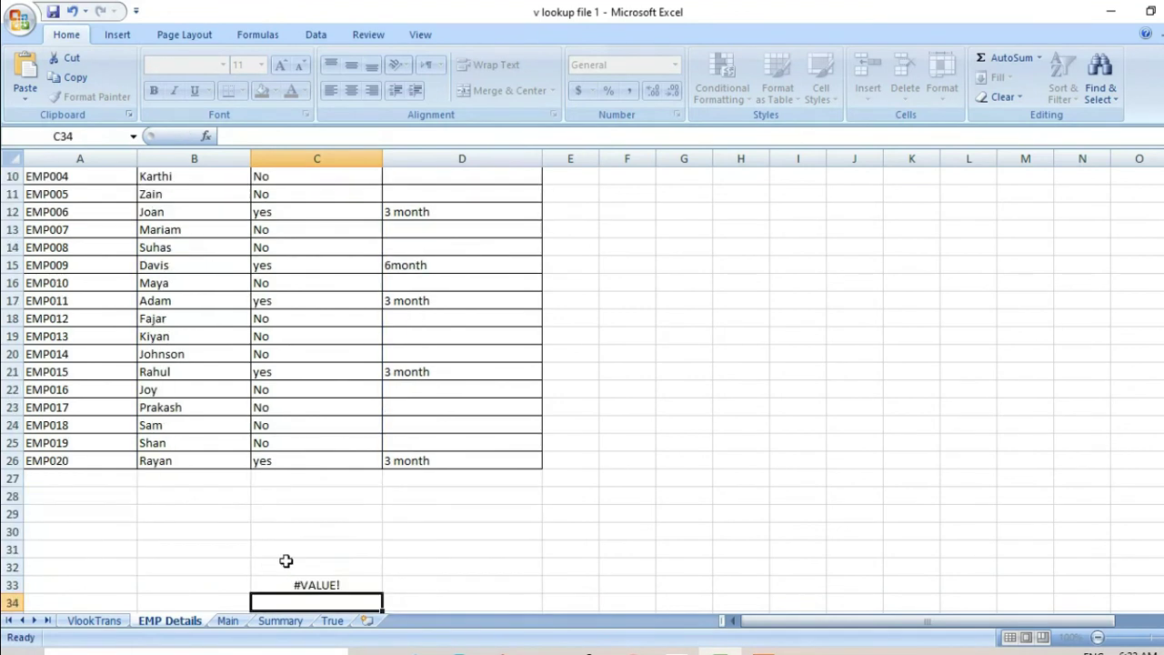
Step: Insert C31 as the lookup value in the C33 VLOOKUP formula
key("Up")
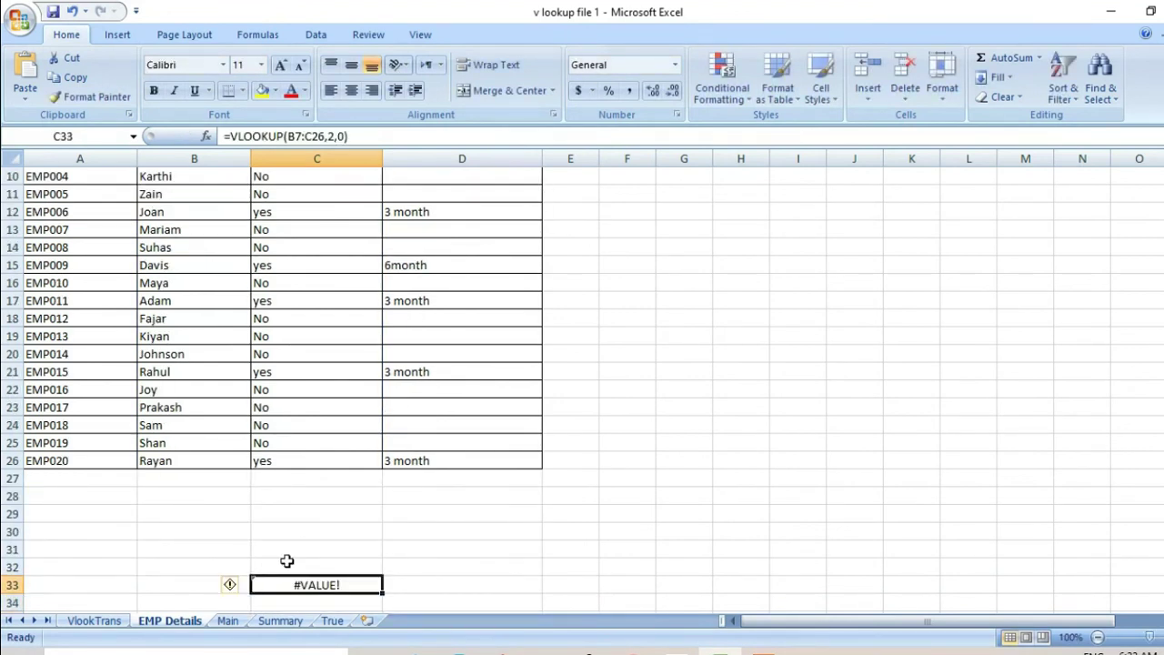
left_click(386, 138)
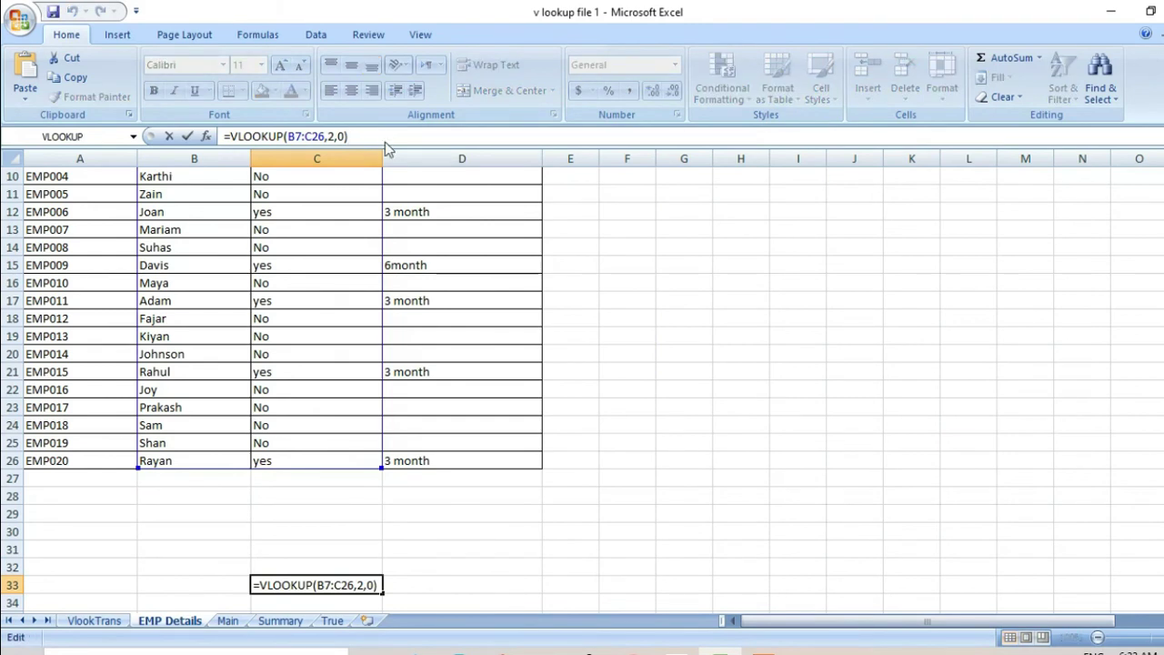
left_click(319, 586)
type(",")
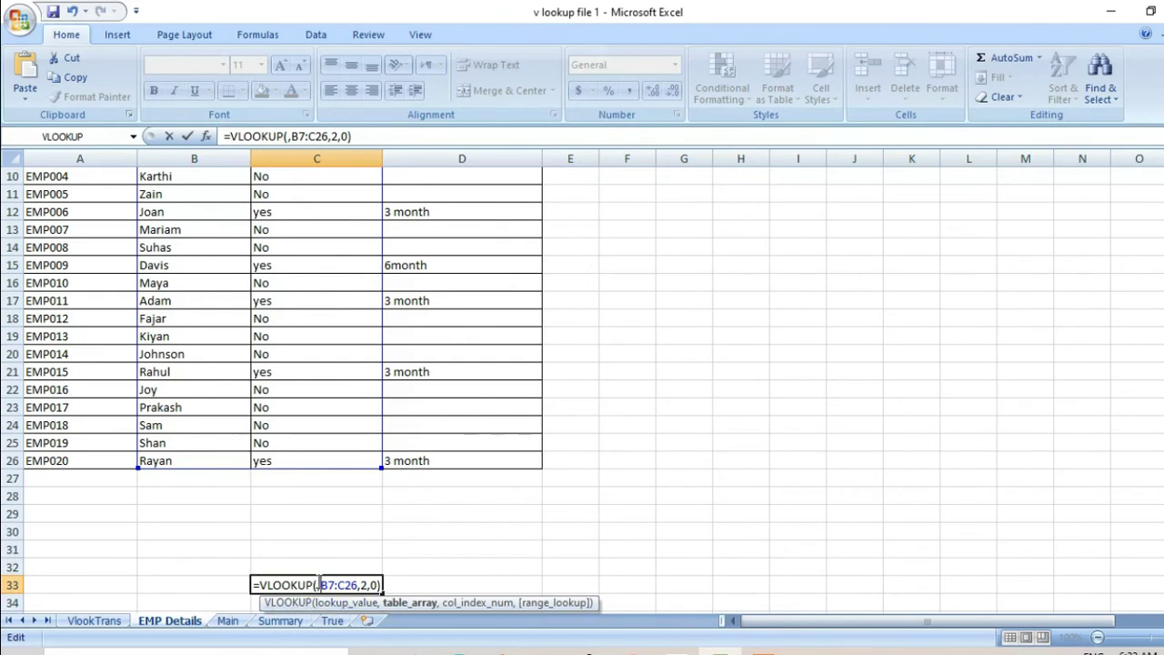
left_click(318, 585)
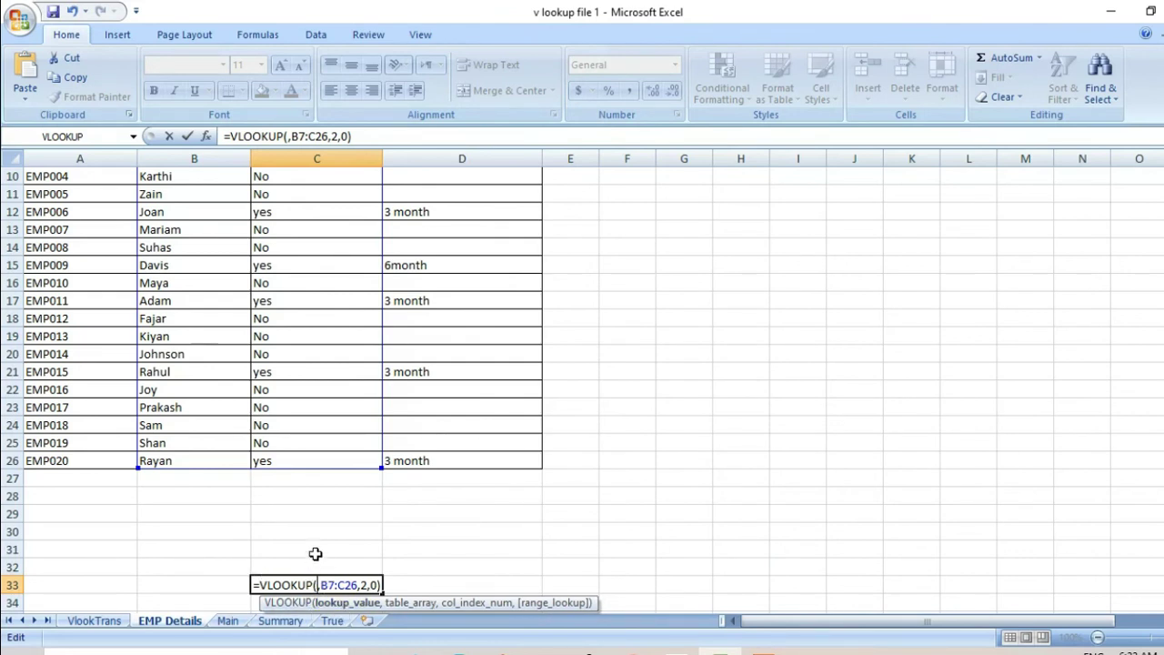
left_click(315, 554)
key("Return")
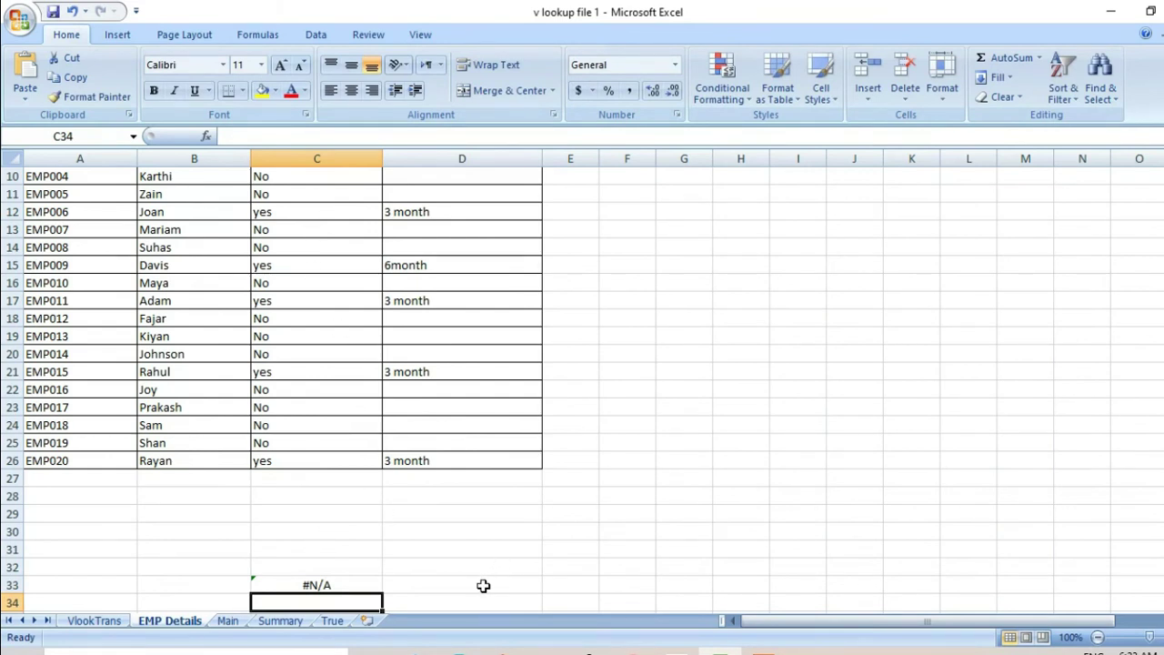
Step: Fill C31 yellow and paste Adam from B17 into it as a value
left_click(362, 549)
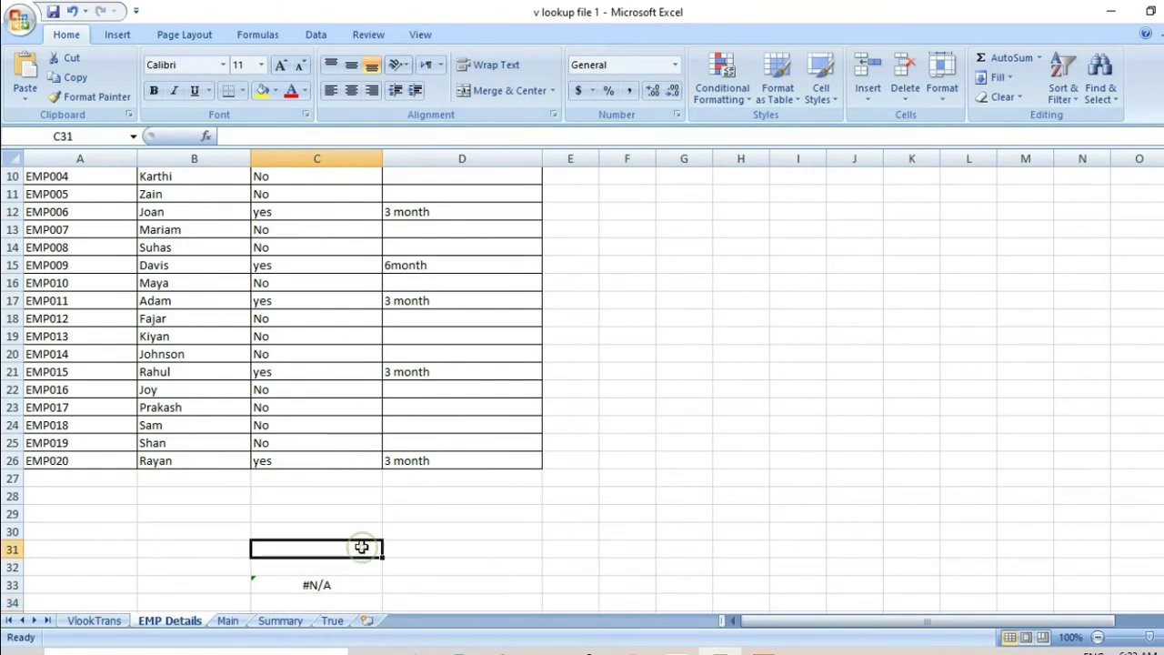
left_click(262, 90)
left_click(172, 303)
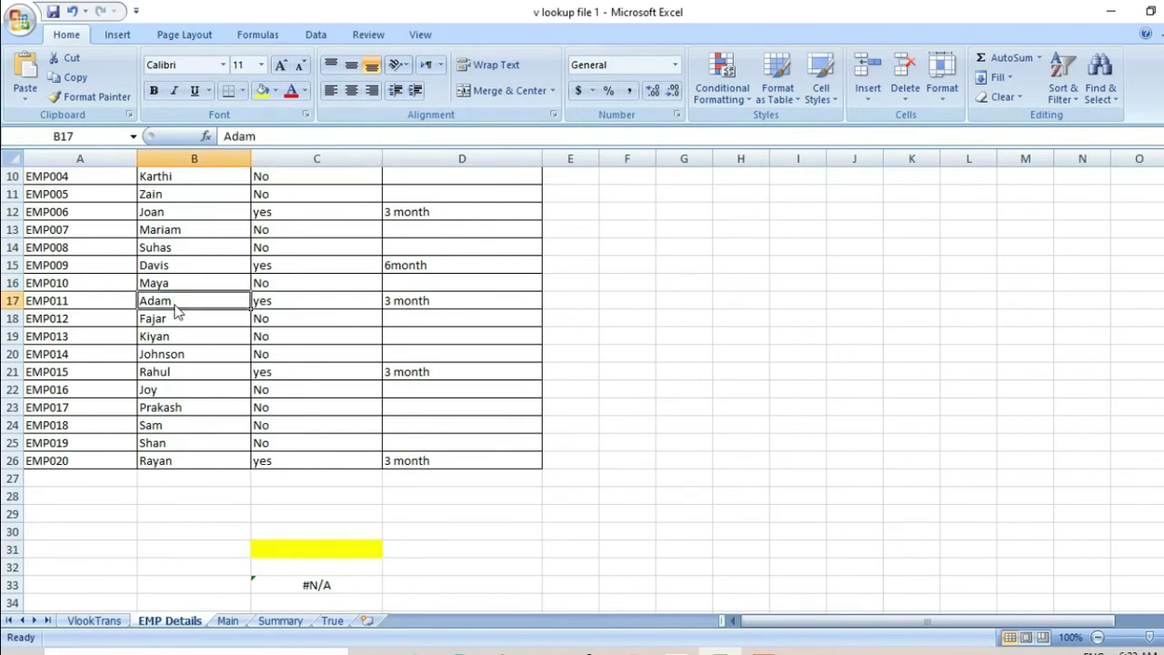
key("ctrl+c")
left_click(296, 548)
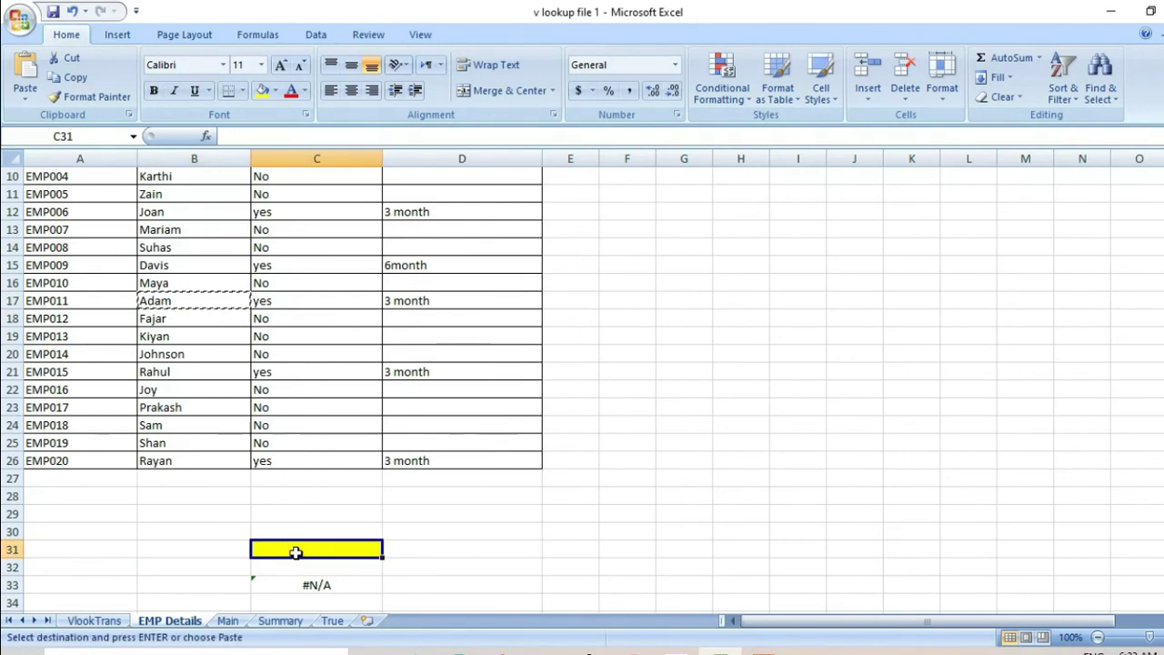
right_click(303, 544)
left_click(360, 339)
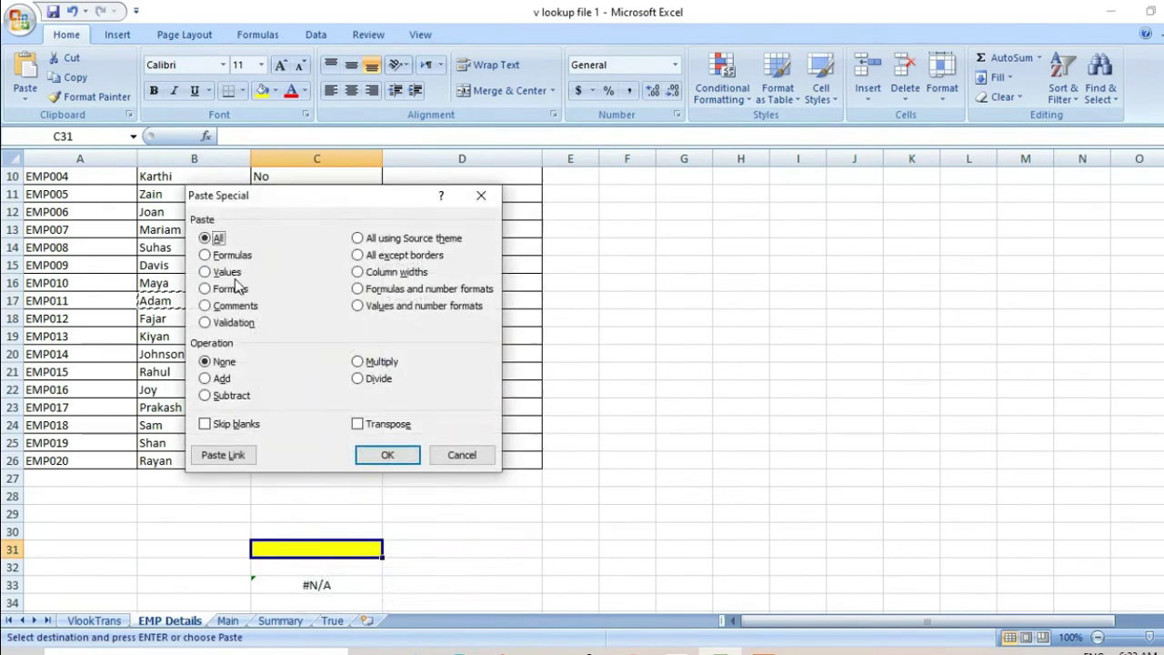
left_click(226, 272)
left_click(382, 457)
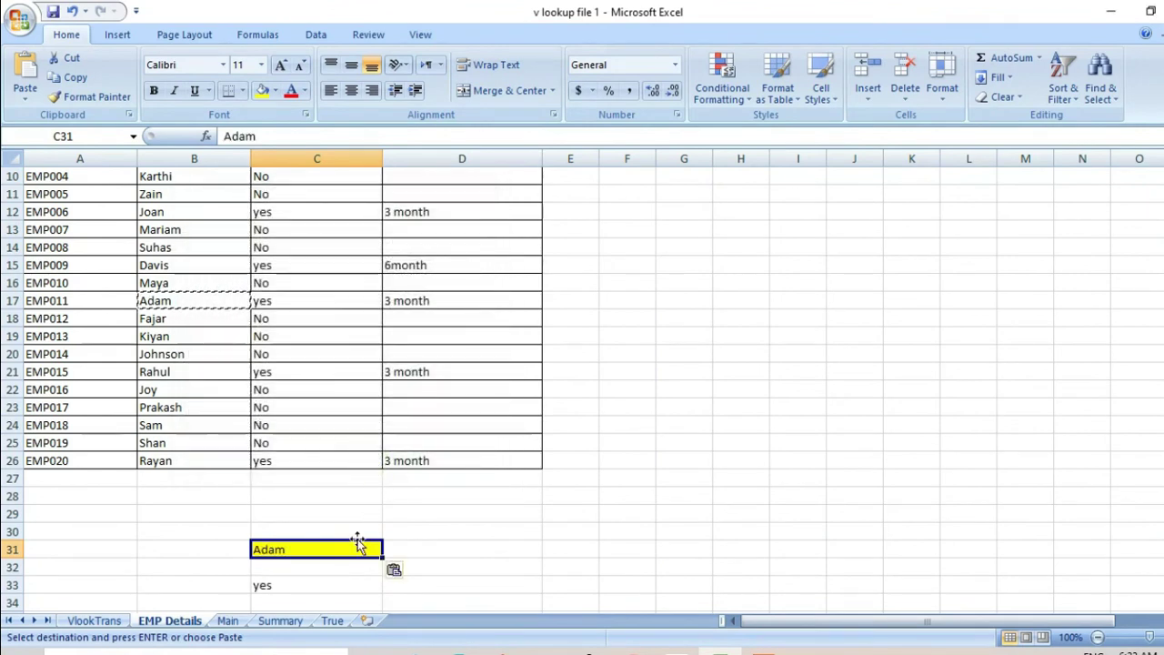
Step: Confirm C33 returns yes for Adam and clear the copy marquee
left_click(319, 585)
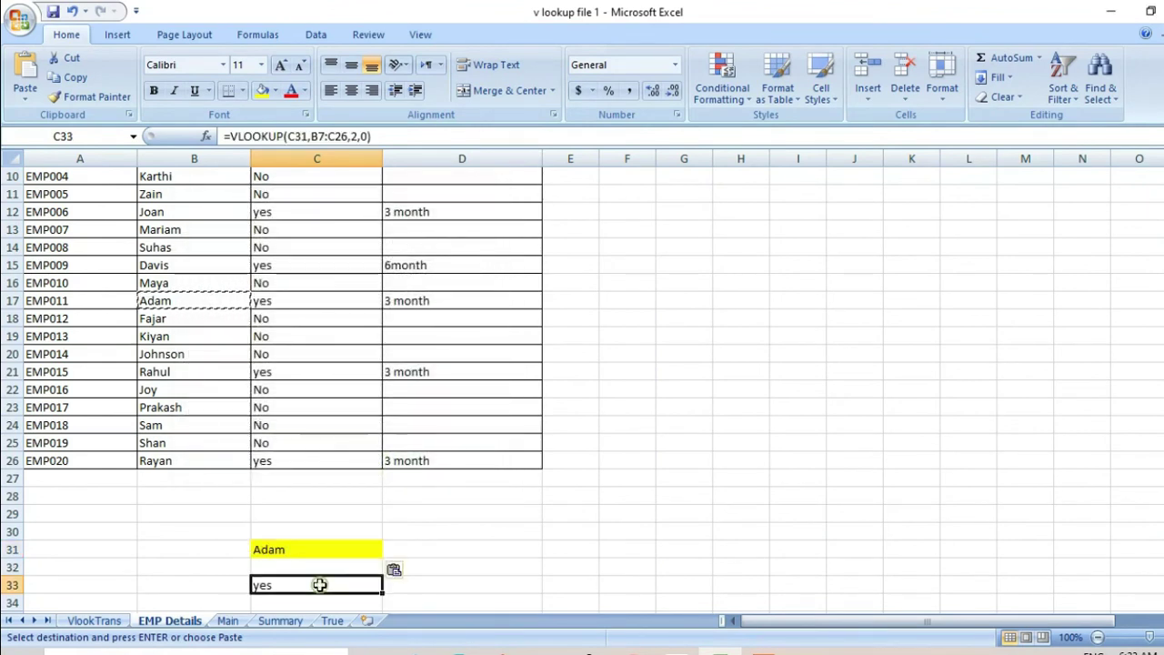
left_click(191, 302)
key("Escape")
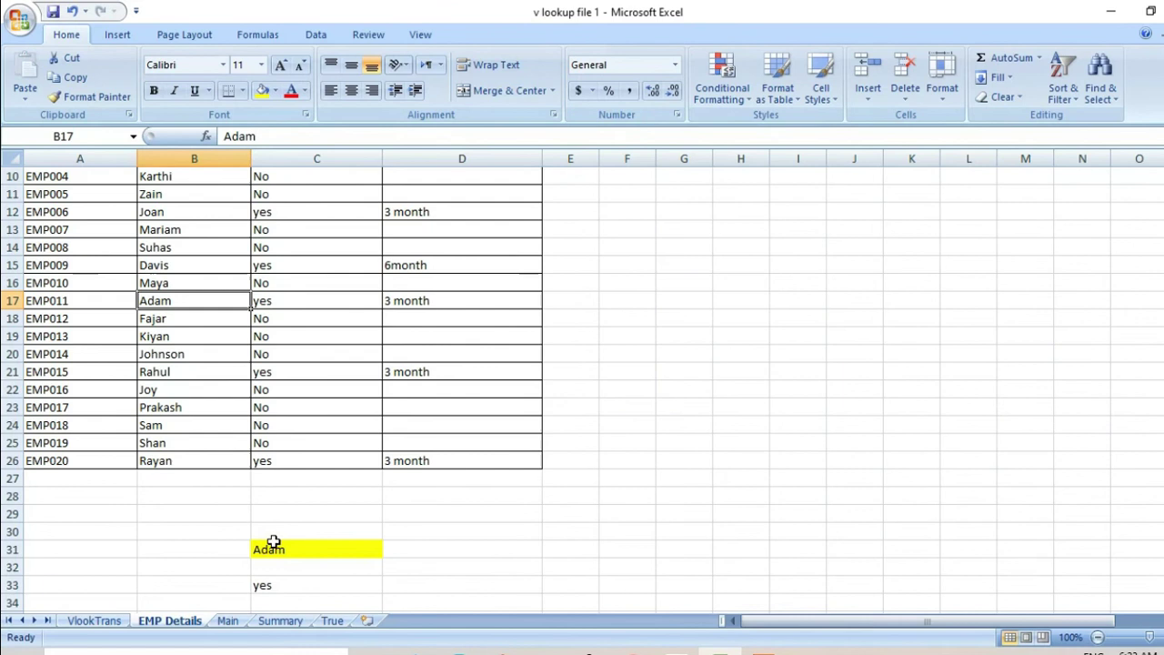
left_click(302, 583)
left_click(282, 555)
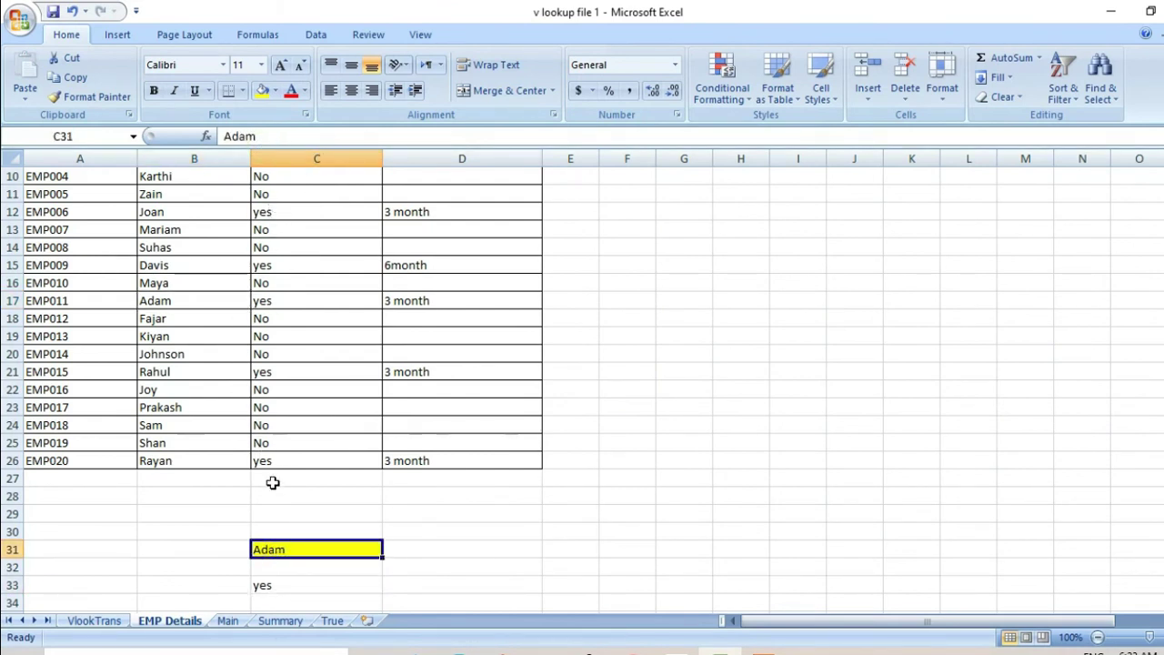
Step: Paste Mariam from B13 into lookup cell C31 as a value
left_click(192, 225)
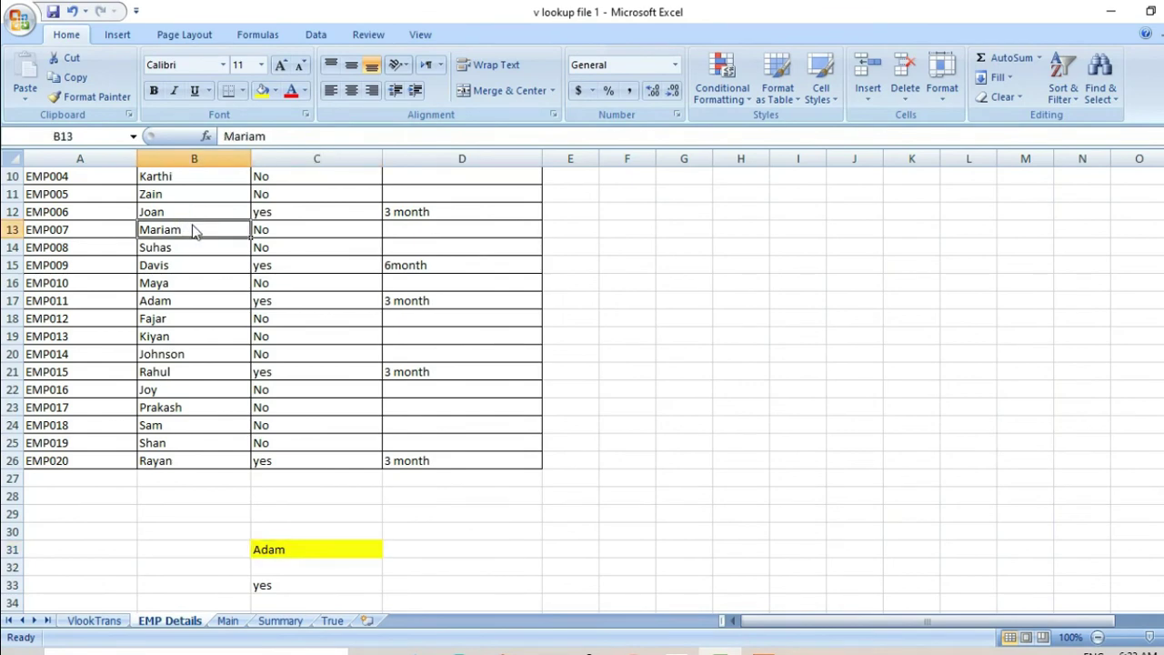
key("ctrl+c")
left_click(288, 549)
right_click(289, 549)
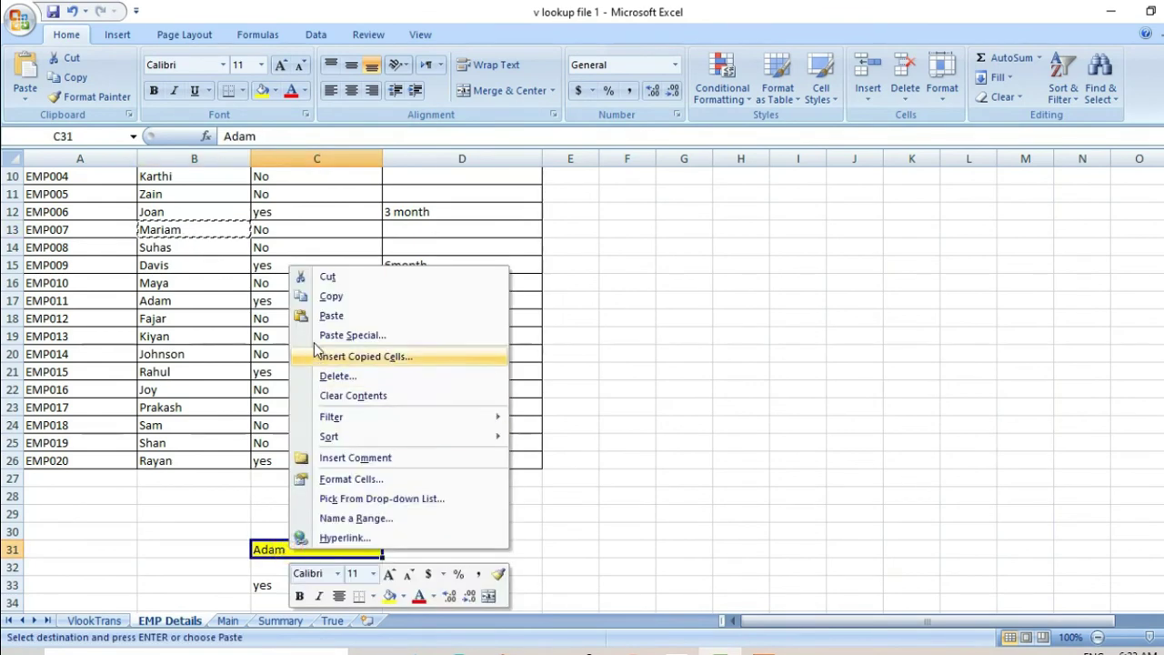
left_click(350, 335)
left_click(198, 266)
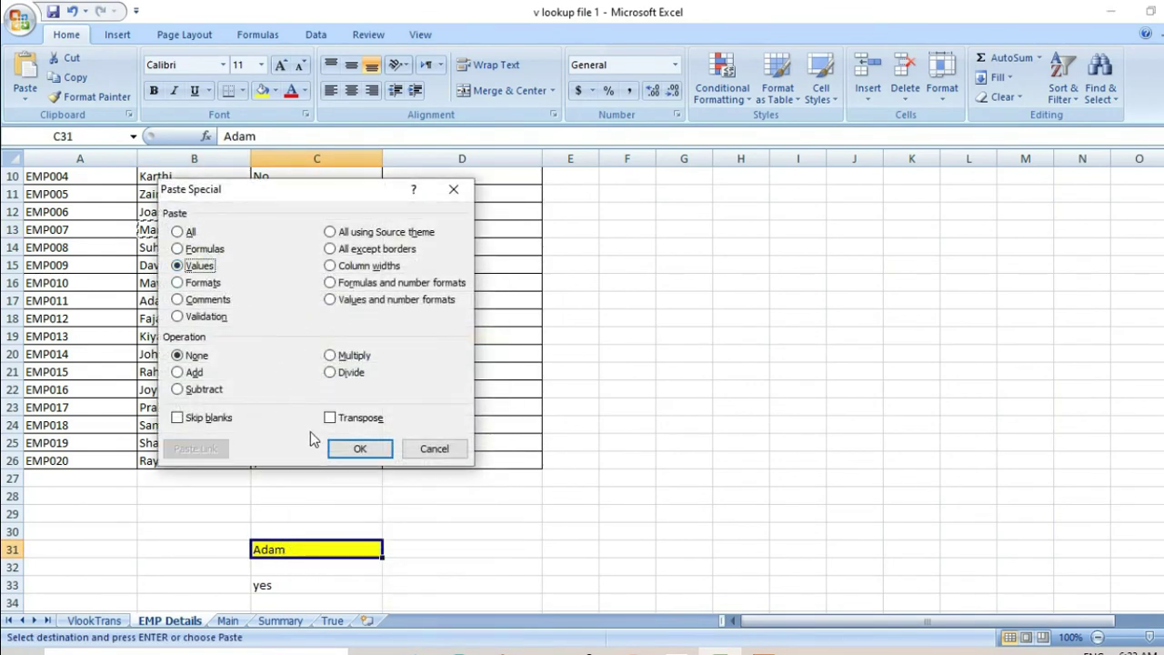
left_click(360, 448)
Step: Check that C33's VLOOKUP now returns No
left_click(307, 584)
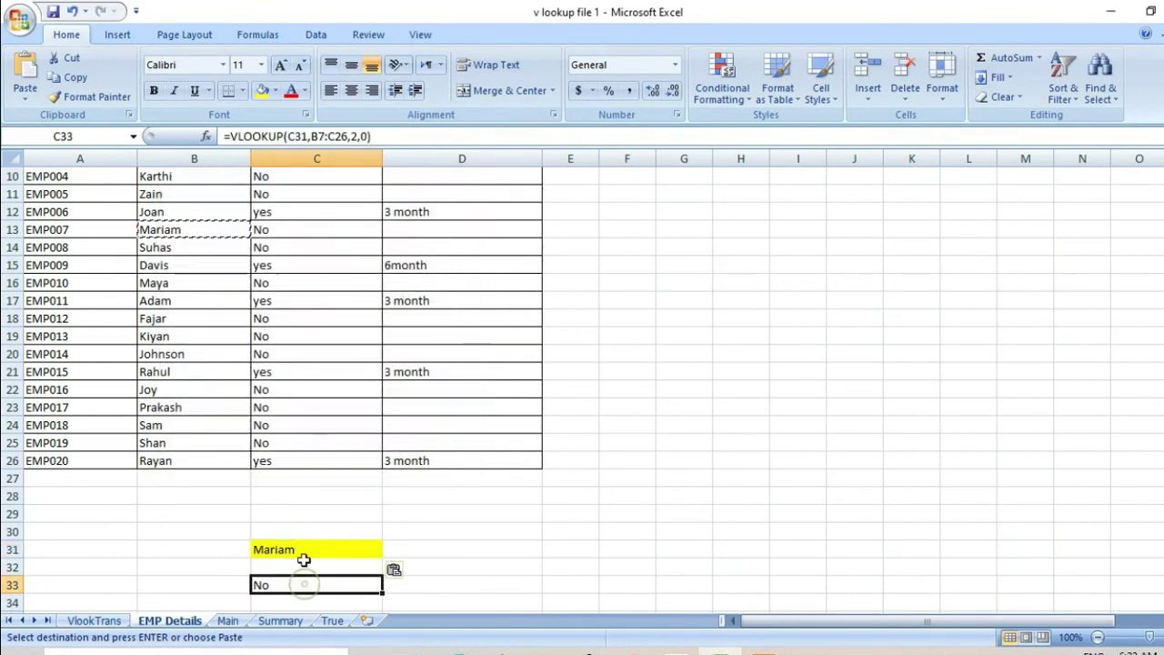
left_click(303, 550)
left_click(309, 586)
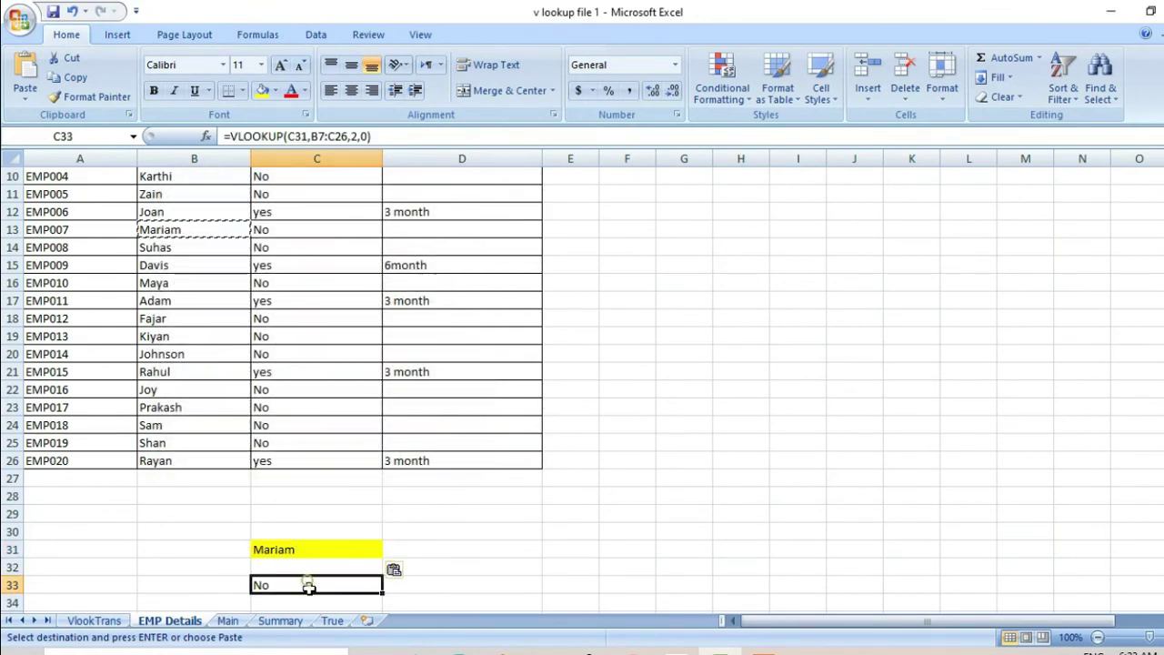
left_click(300, 550)
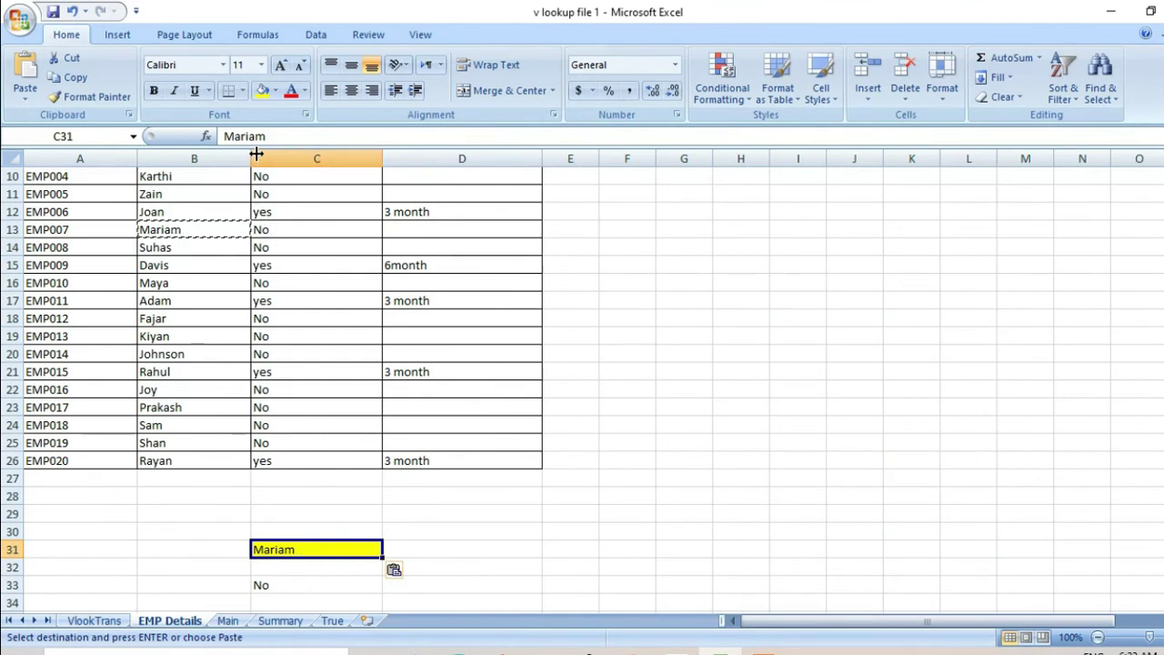
Step: Shorten the C31 entry from Mariam to Mar
left_click_drag(244, 137, 265, 137)
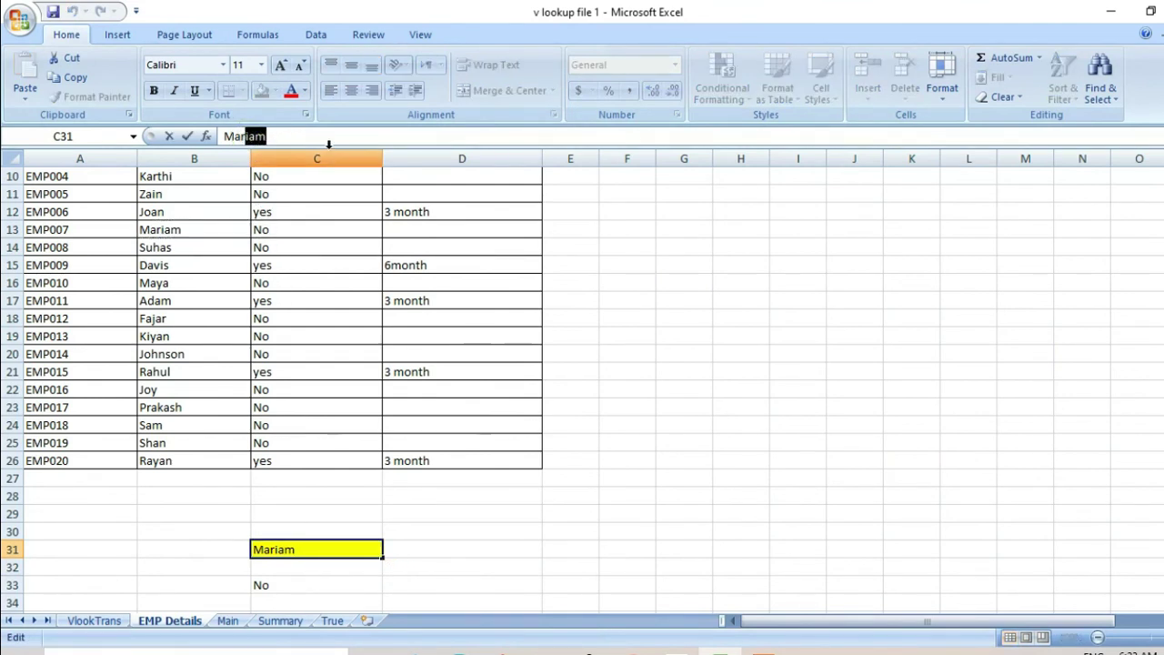
key("BackSpace")
key("ctrl+Return")
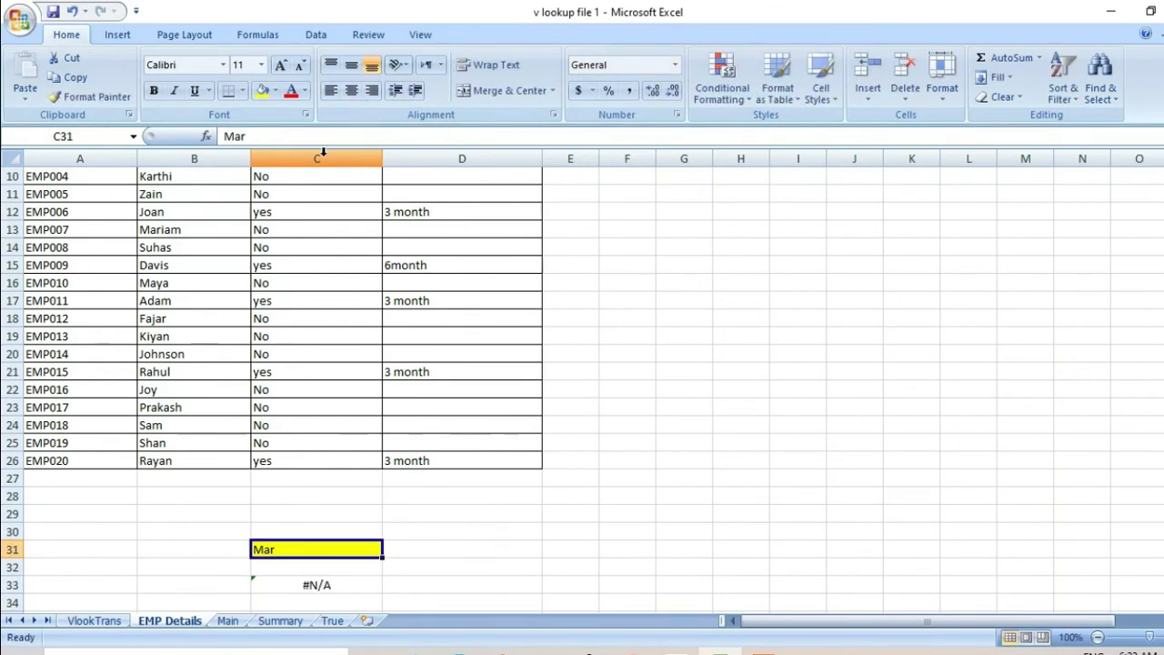
Step: Change C31 to the wildcard Mar* so C33 returns No
left_click(253, 137)
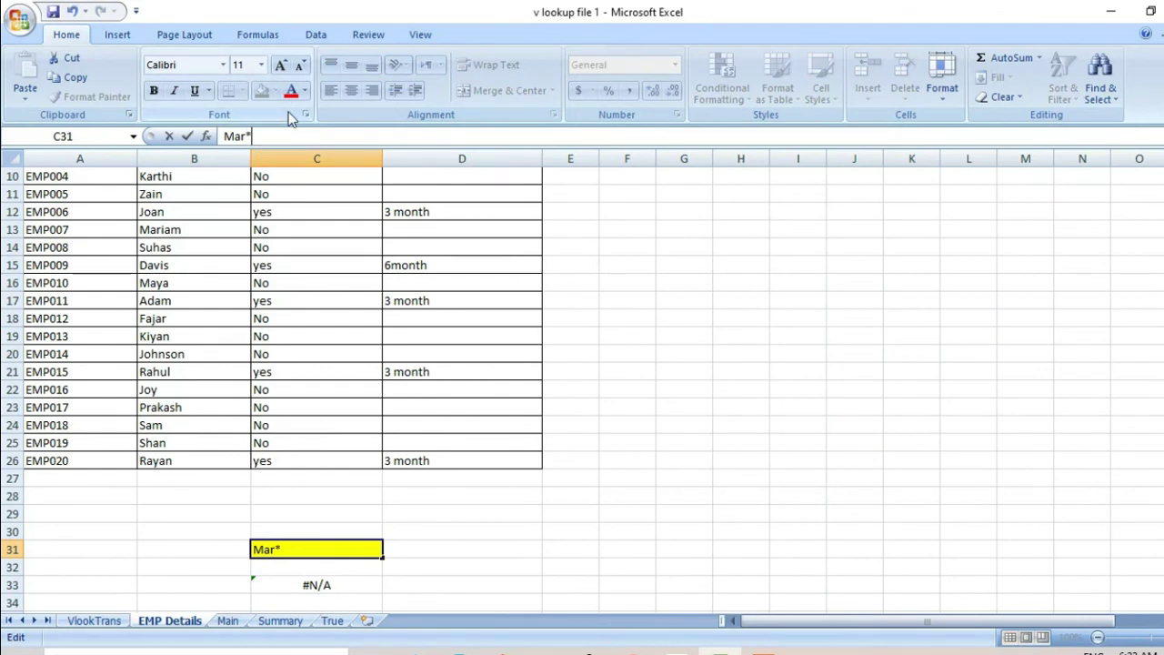
key("Return")
key("Up")
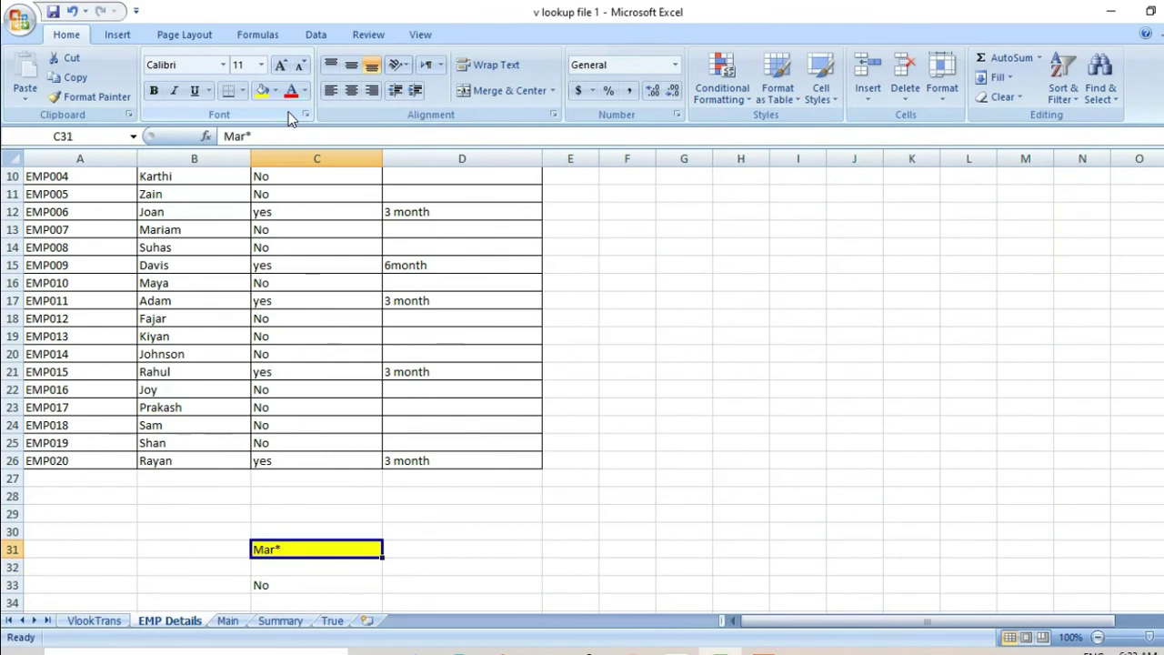
key("Down")
key("Down")
key("Up")
key("Up")
left_click(279, 136)
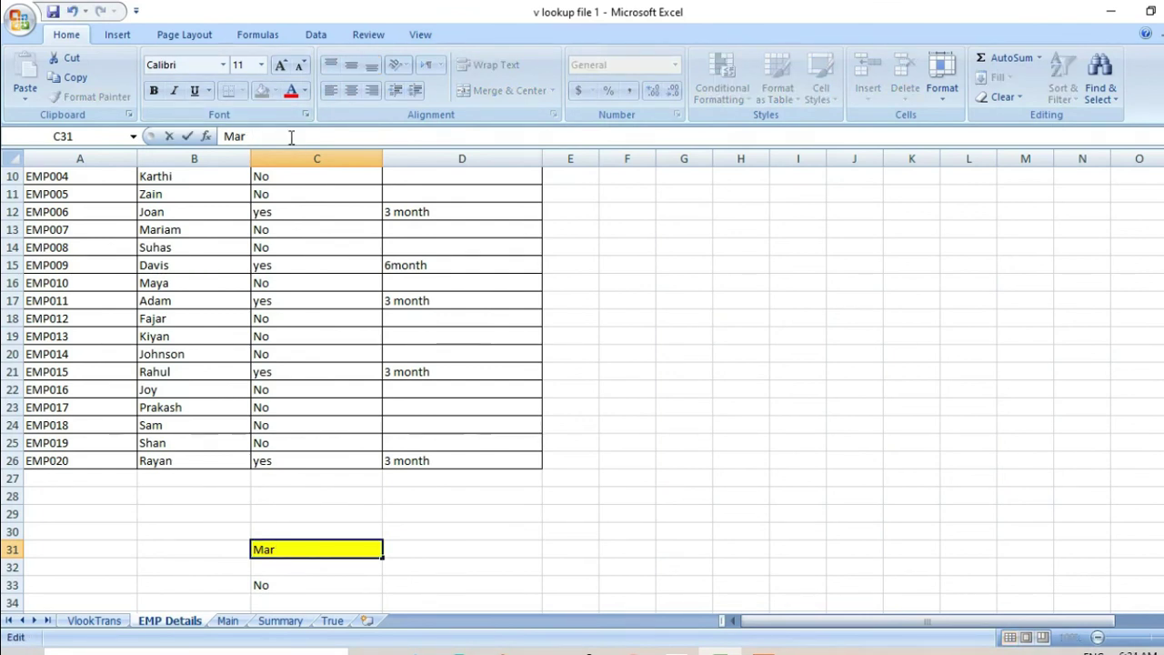
Step: Enter the wildcard Mar? in C31 and compare it with Mariam's name in B13
type("?")
key("Return")
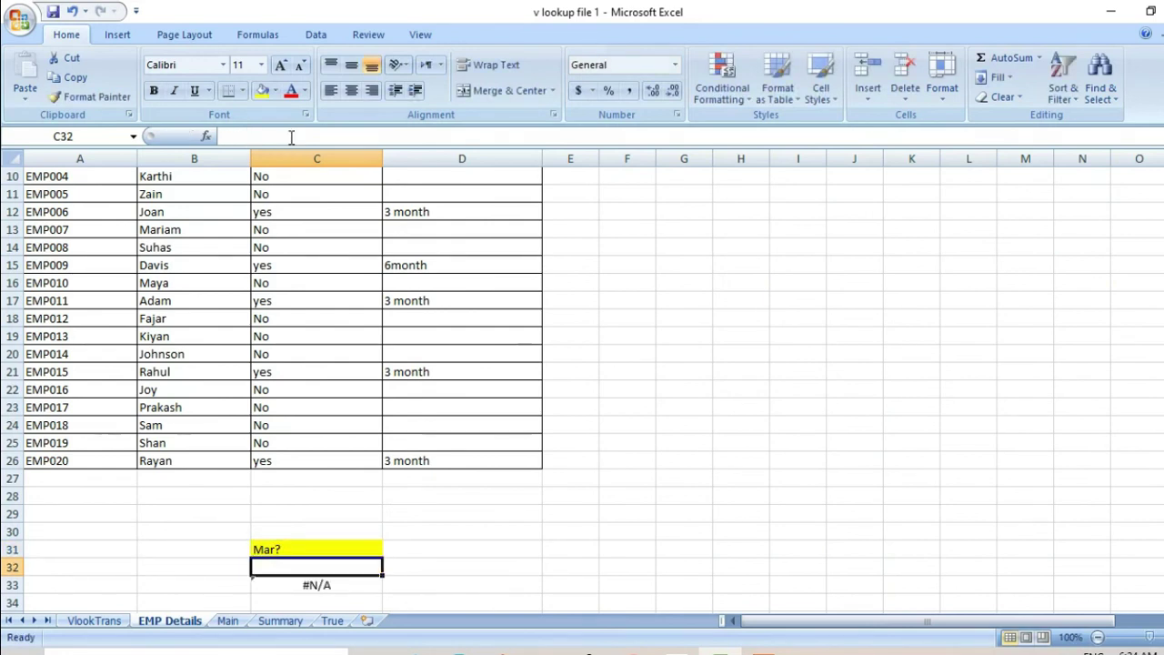
key("Up")
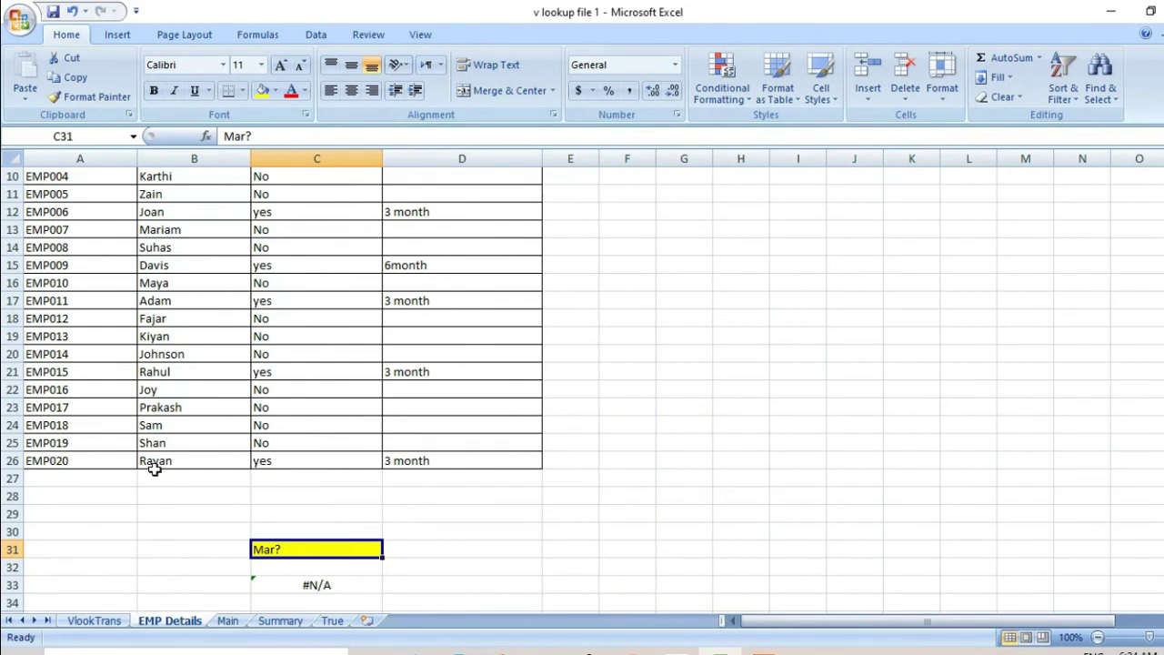
left_click(202, 225)
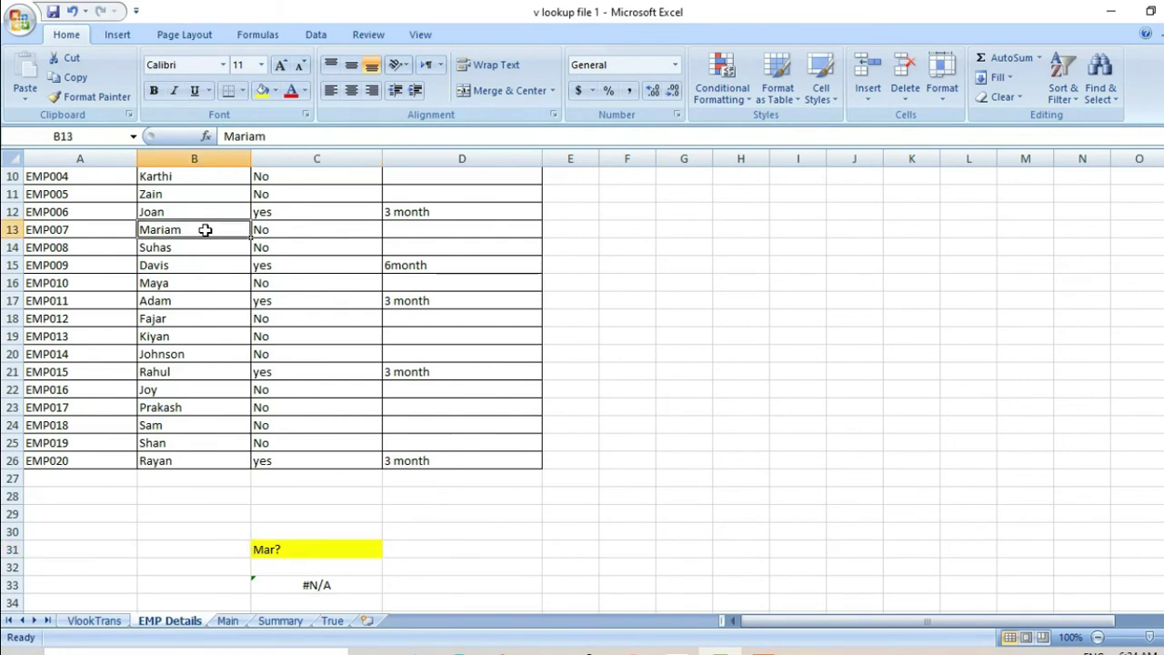
Step: Change the lookup value in C31 to Mar???
left_click(289, 546)
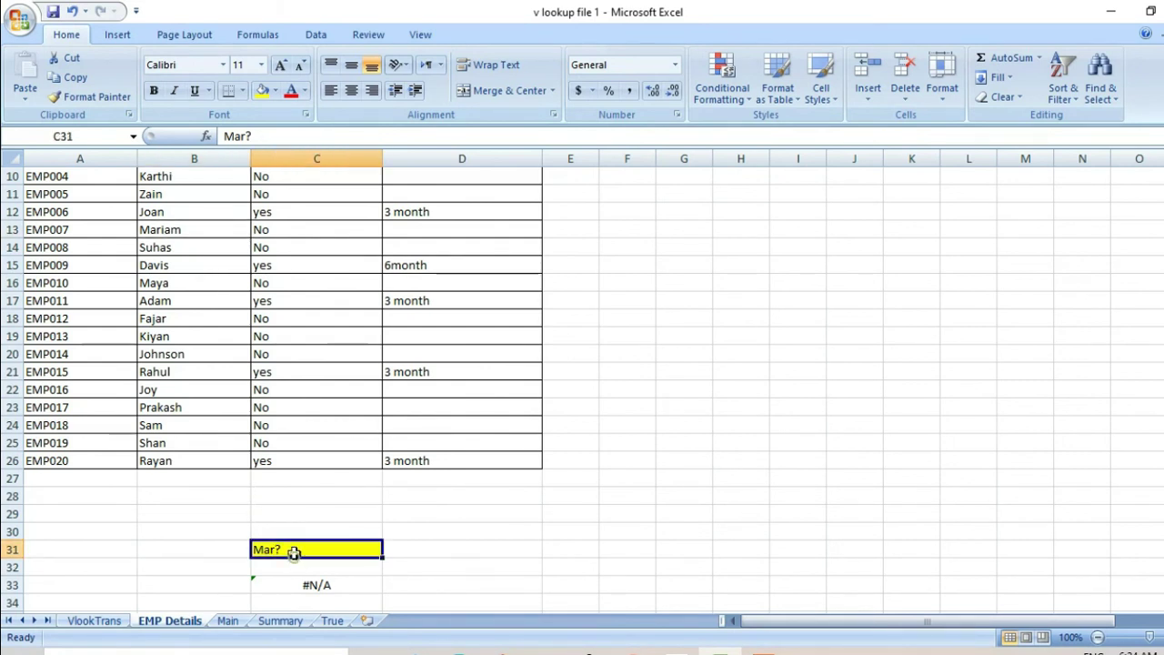
left_click(256, 137)
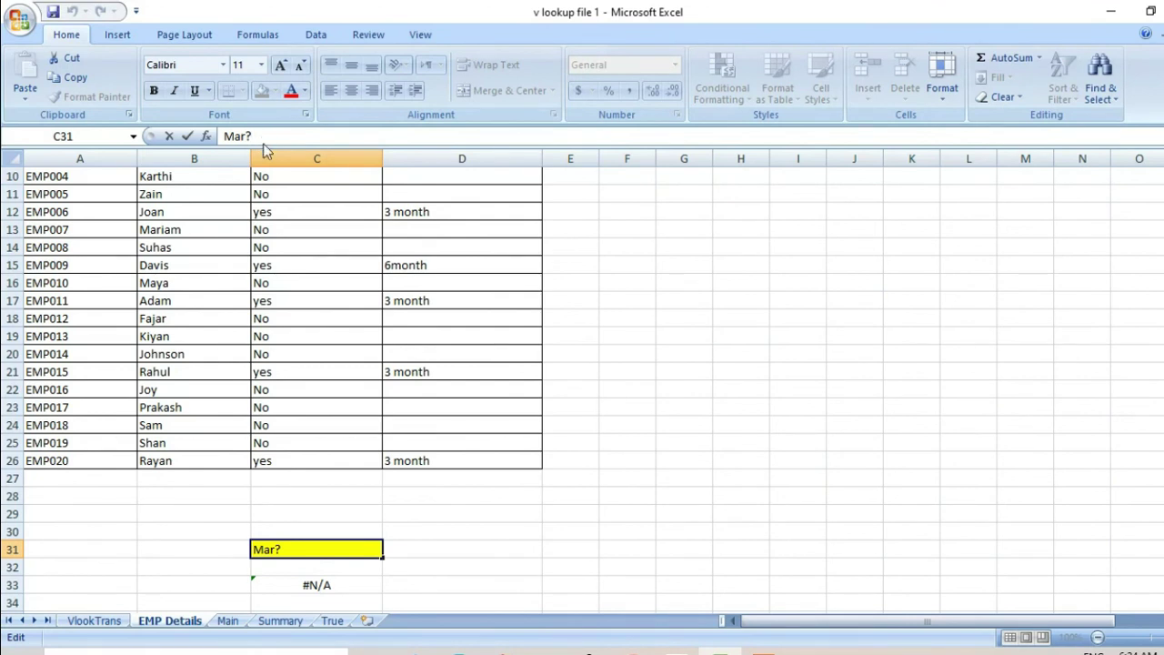
type("??")
key("Return")
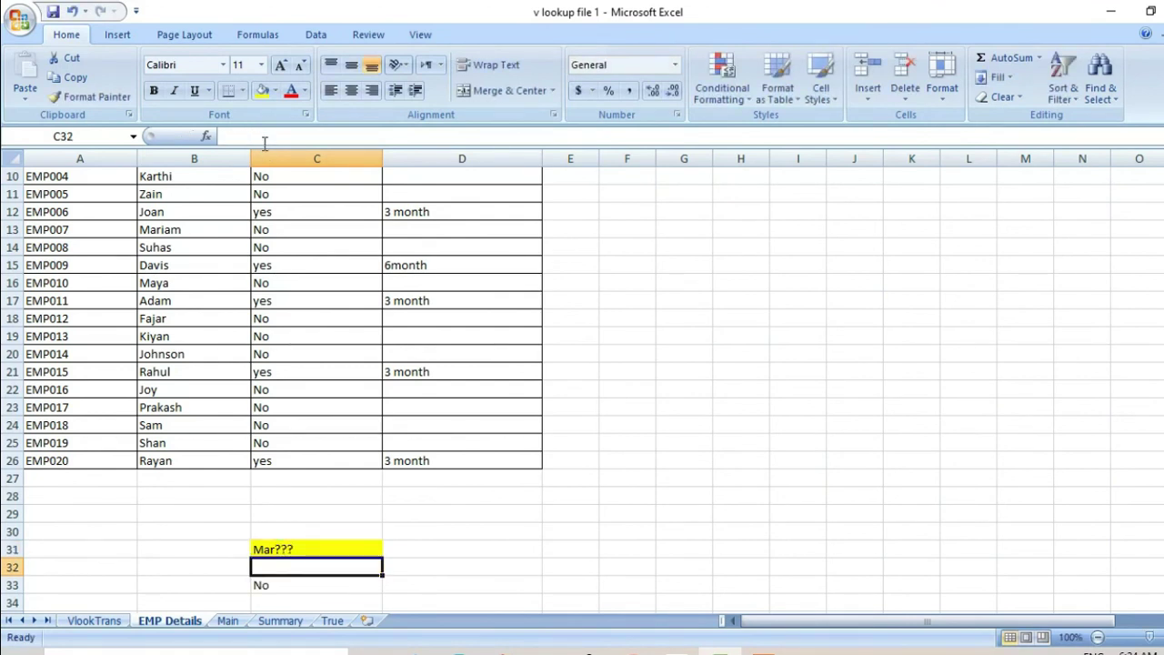
Step: Check that C33's VLOOKUP now returns No for the Mar??? lookup
left_click(294, 551)
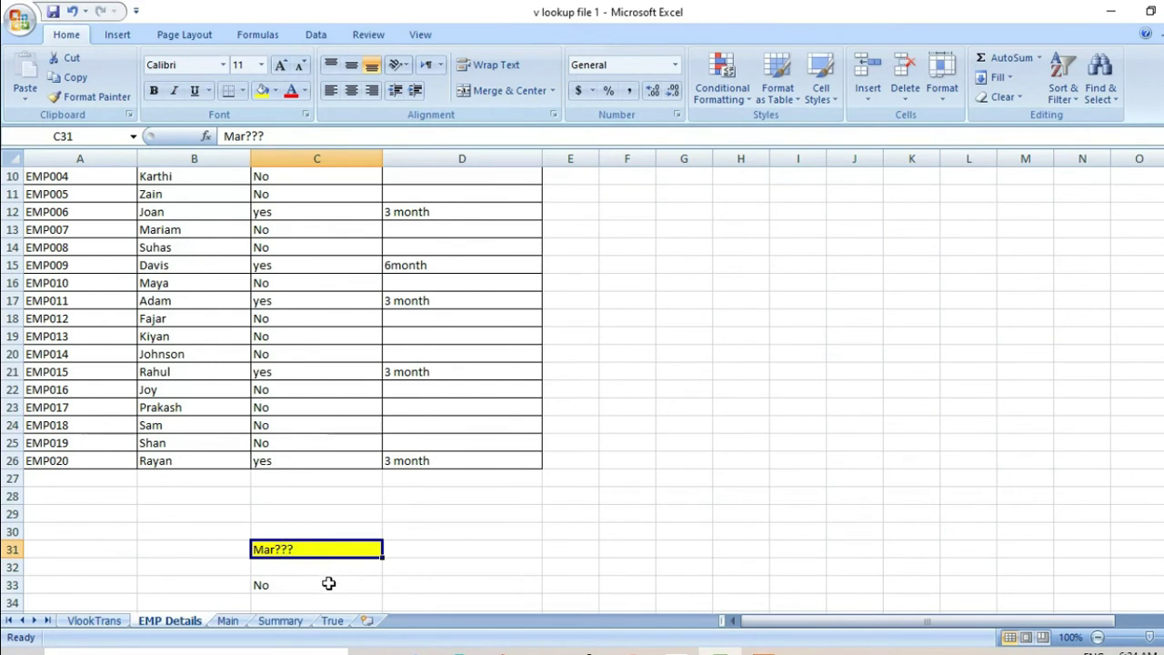
left_click(321, 582)
left_click(306, 551)
left_click(318, 585)
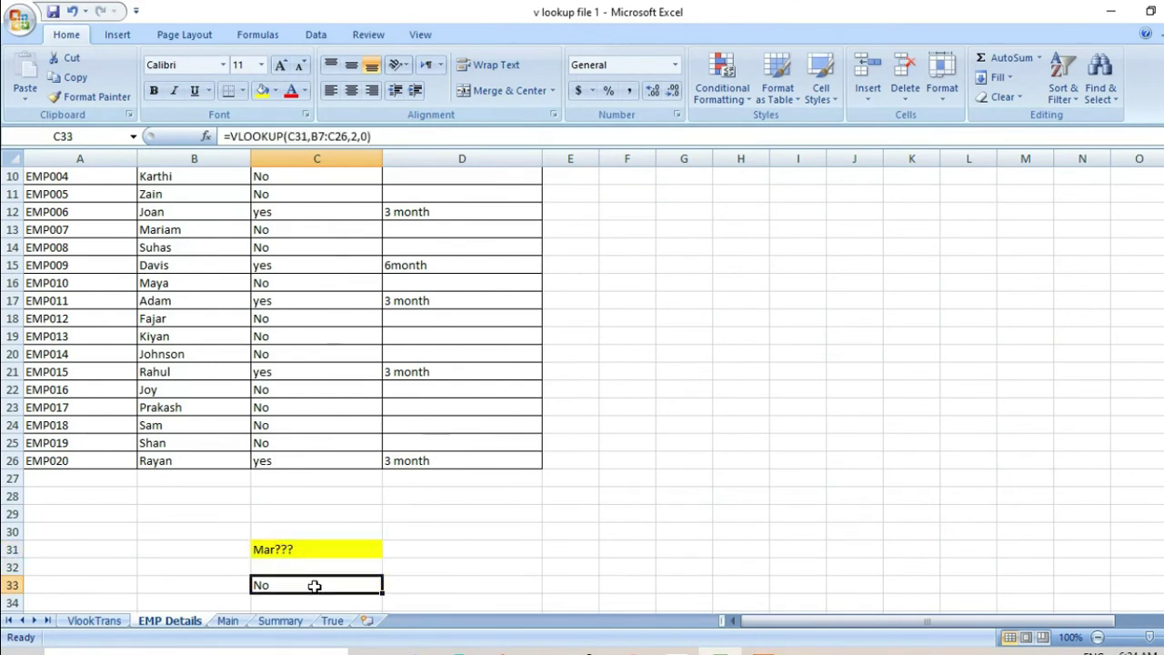
left_click(305, 553)
left_click(306, 584)
left_click(336, 549)
left_click(320, 587)
Step: Highlight the lookup input and result block around C31 and C33
left_click_drag(247, 549, 367, 598)
scroll(382, 573, "down", 1)
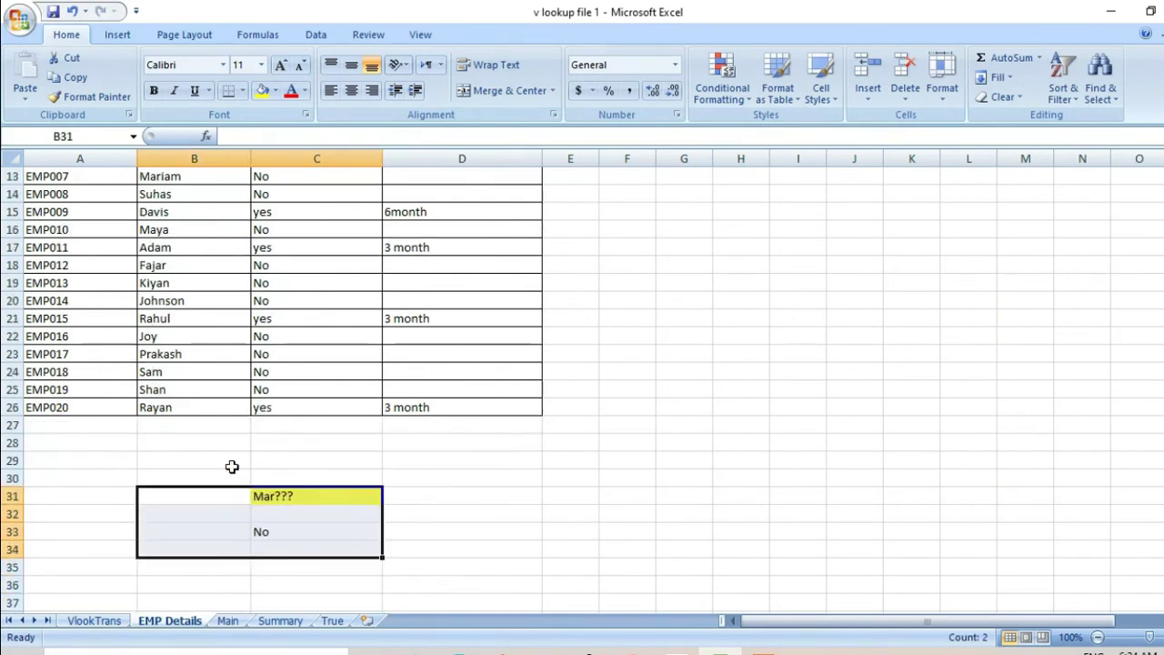
left_click_drag(231, 467, 360, 550)
left_click(316, 546)
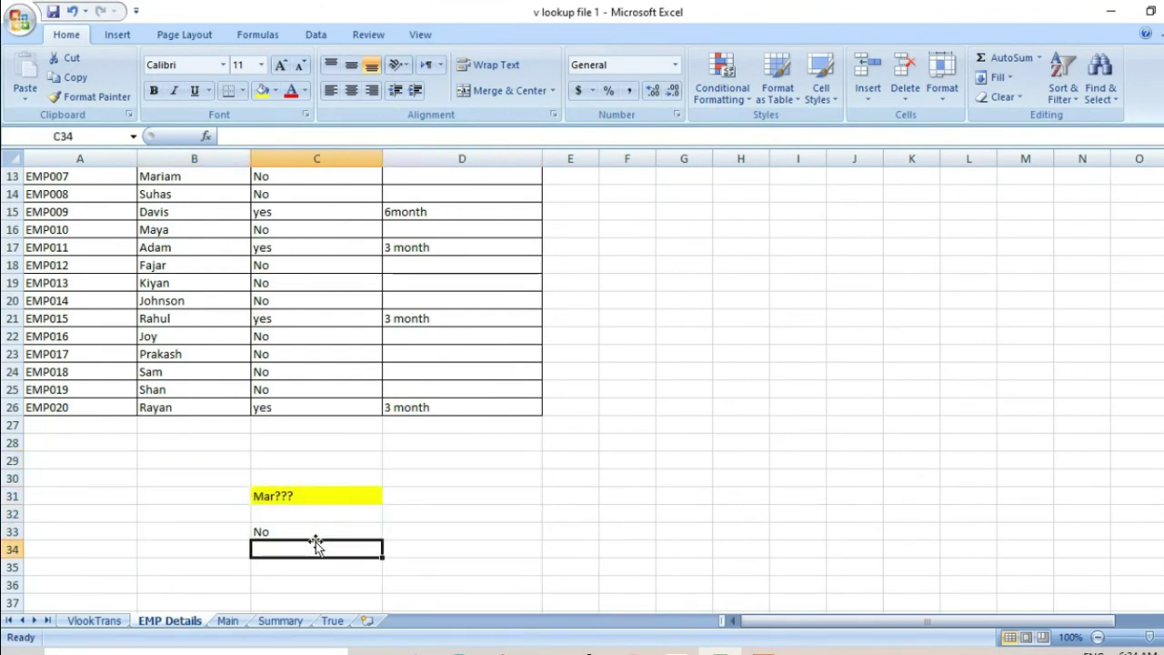